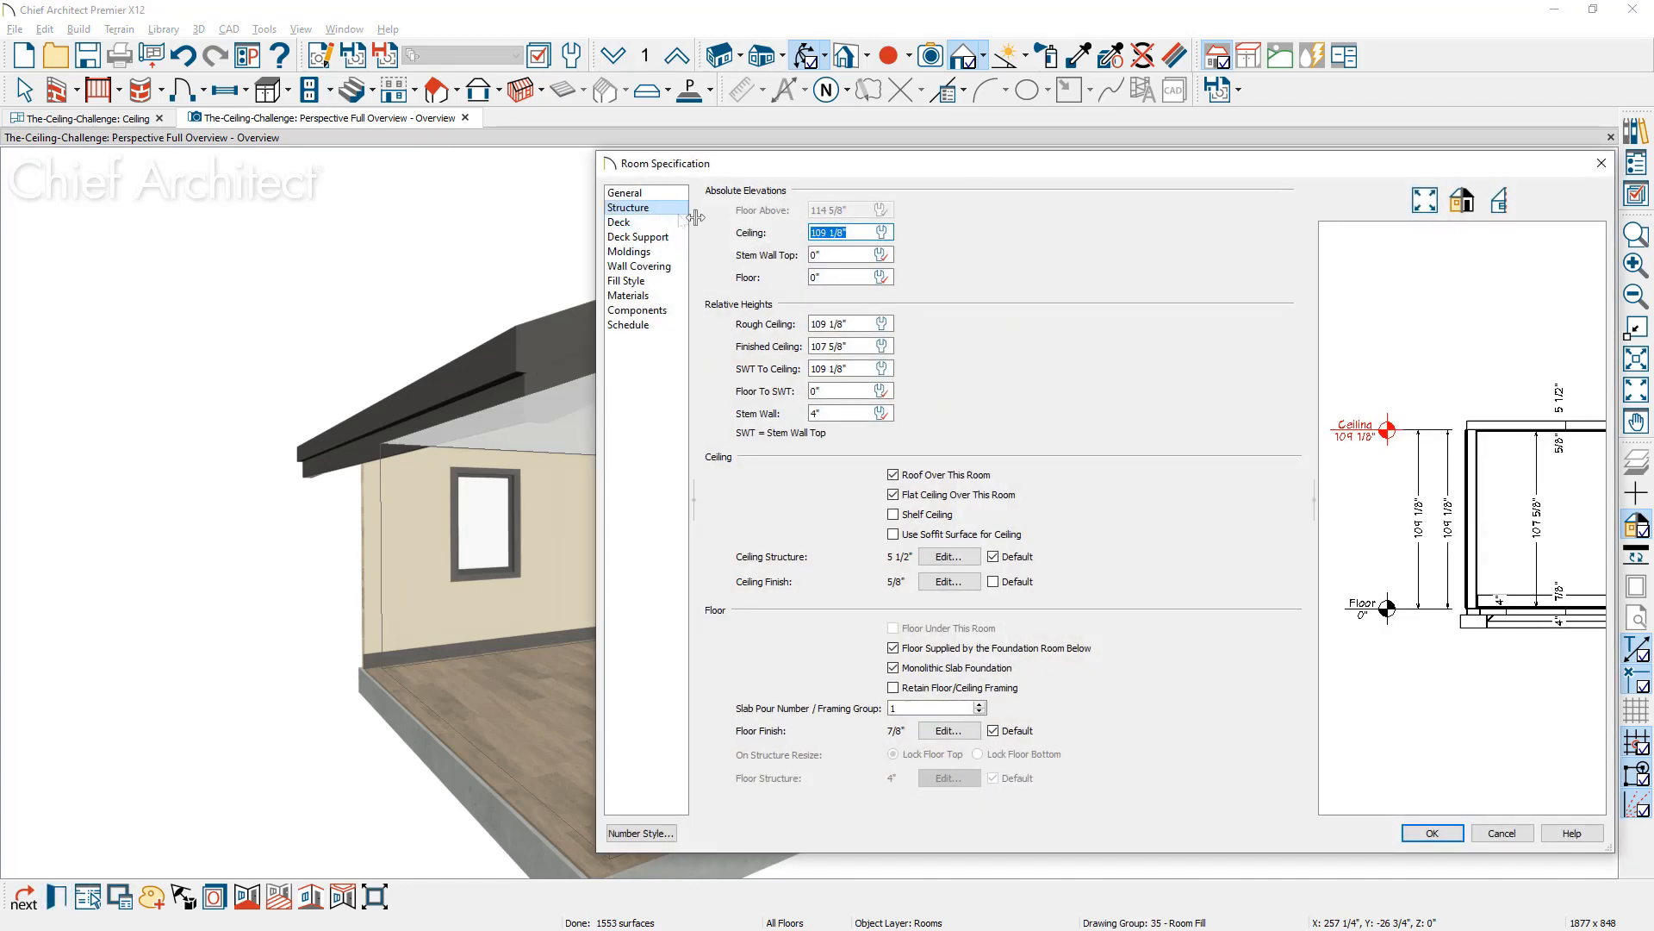
# Step: Raise the room's absolute ceiling elevation by 12 inches in its room specification
pyautogui.click(861, 232)
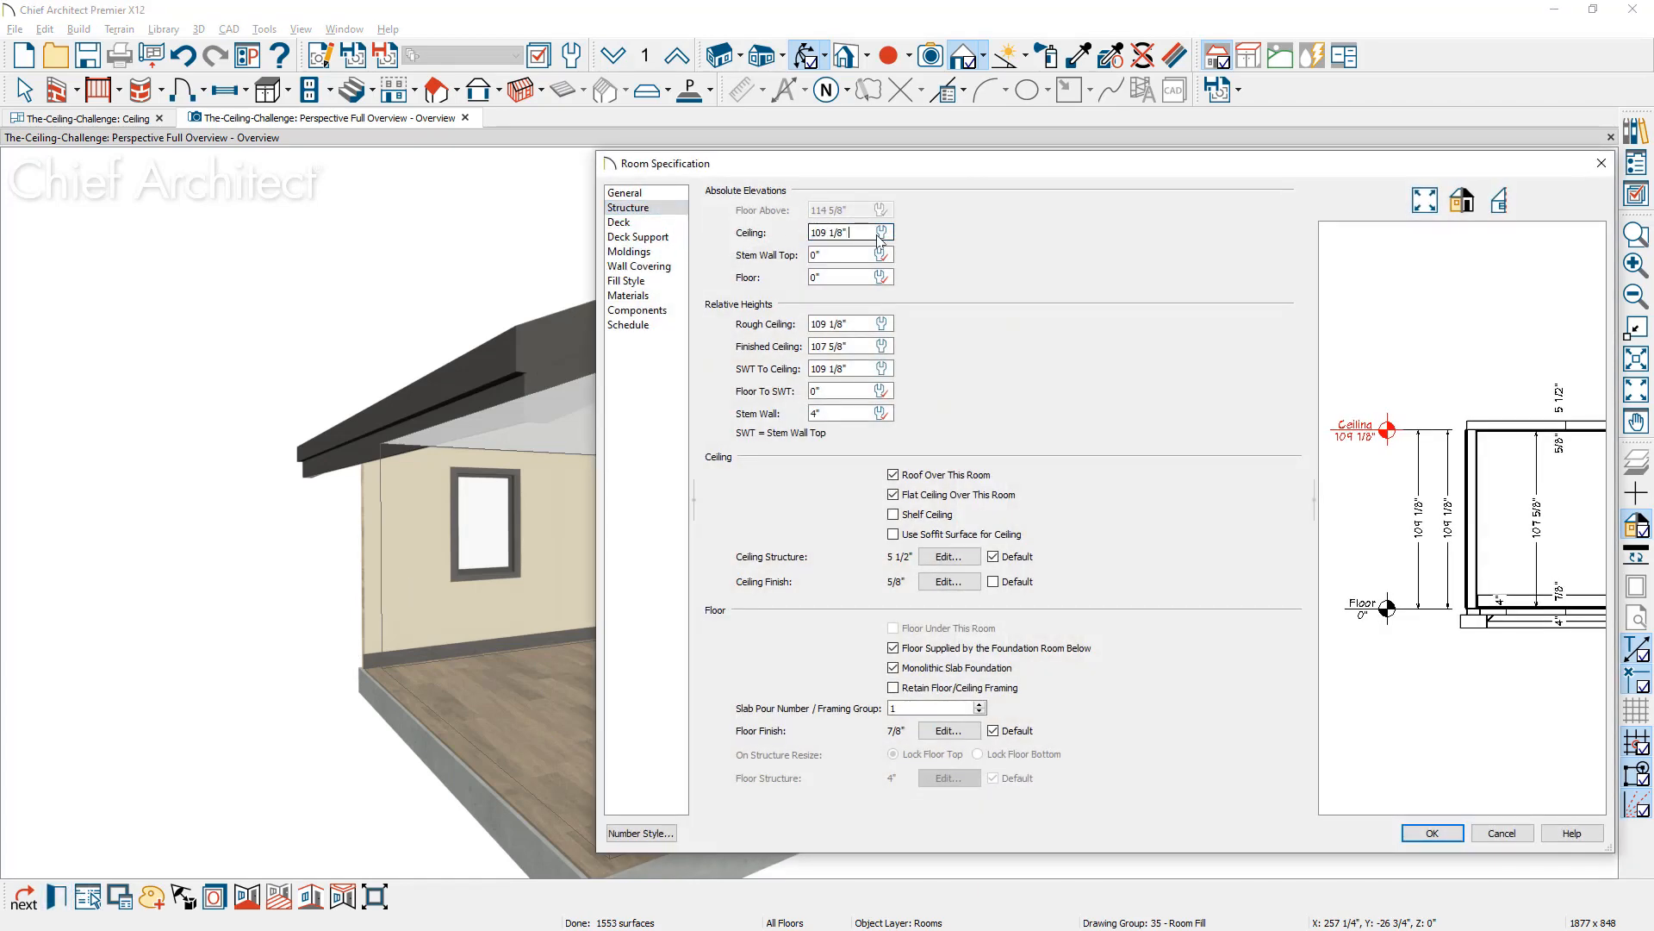
pyautogui.write('+12')
pyautogui.press('Return')
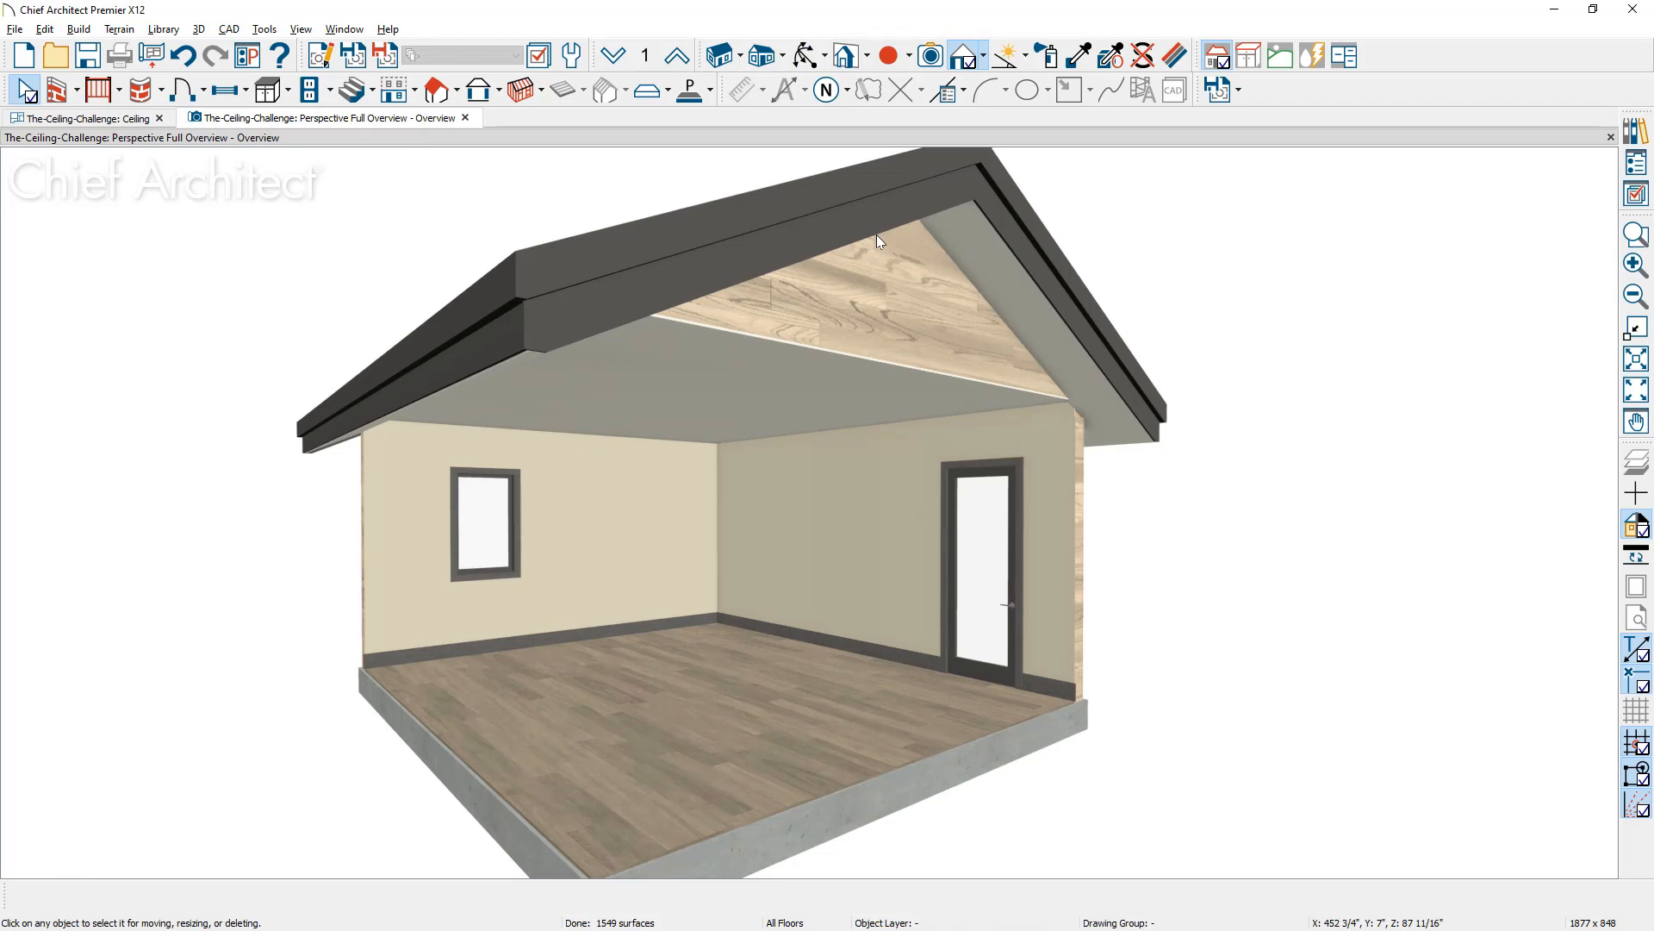
# Step: Turn off Flat Ceiling Over This Room in the room's structure settings
pyautogui.click(769, 715)
pyautogui.doubleClick(769, 715)
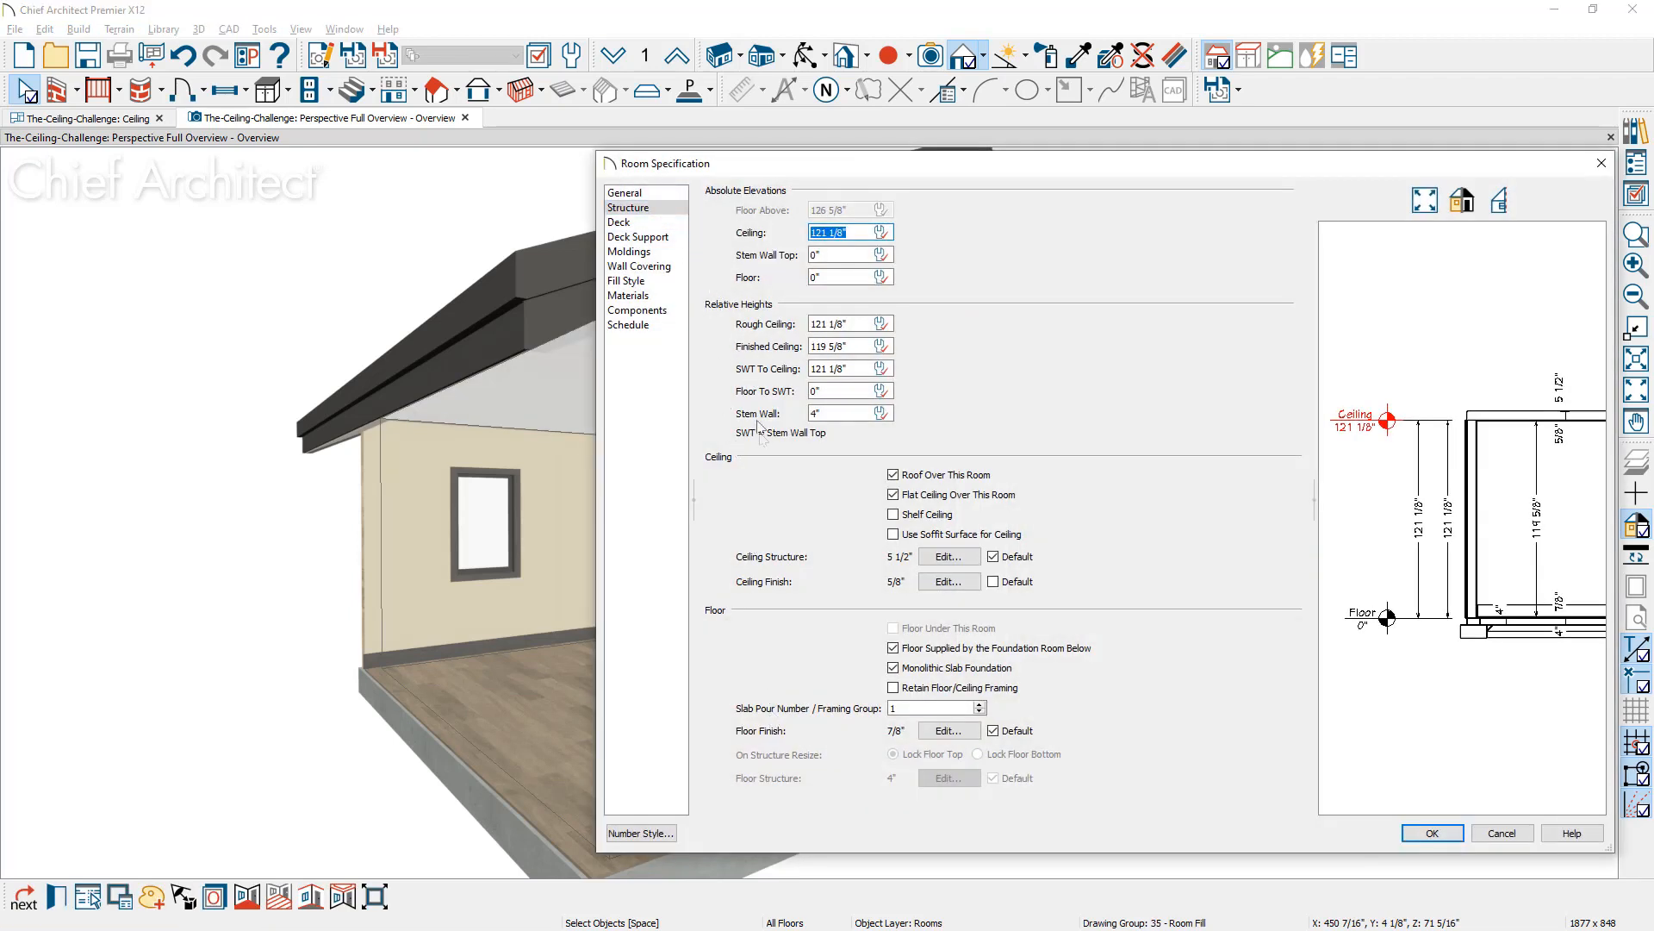
pyautogui.click(910, 498)
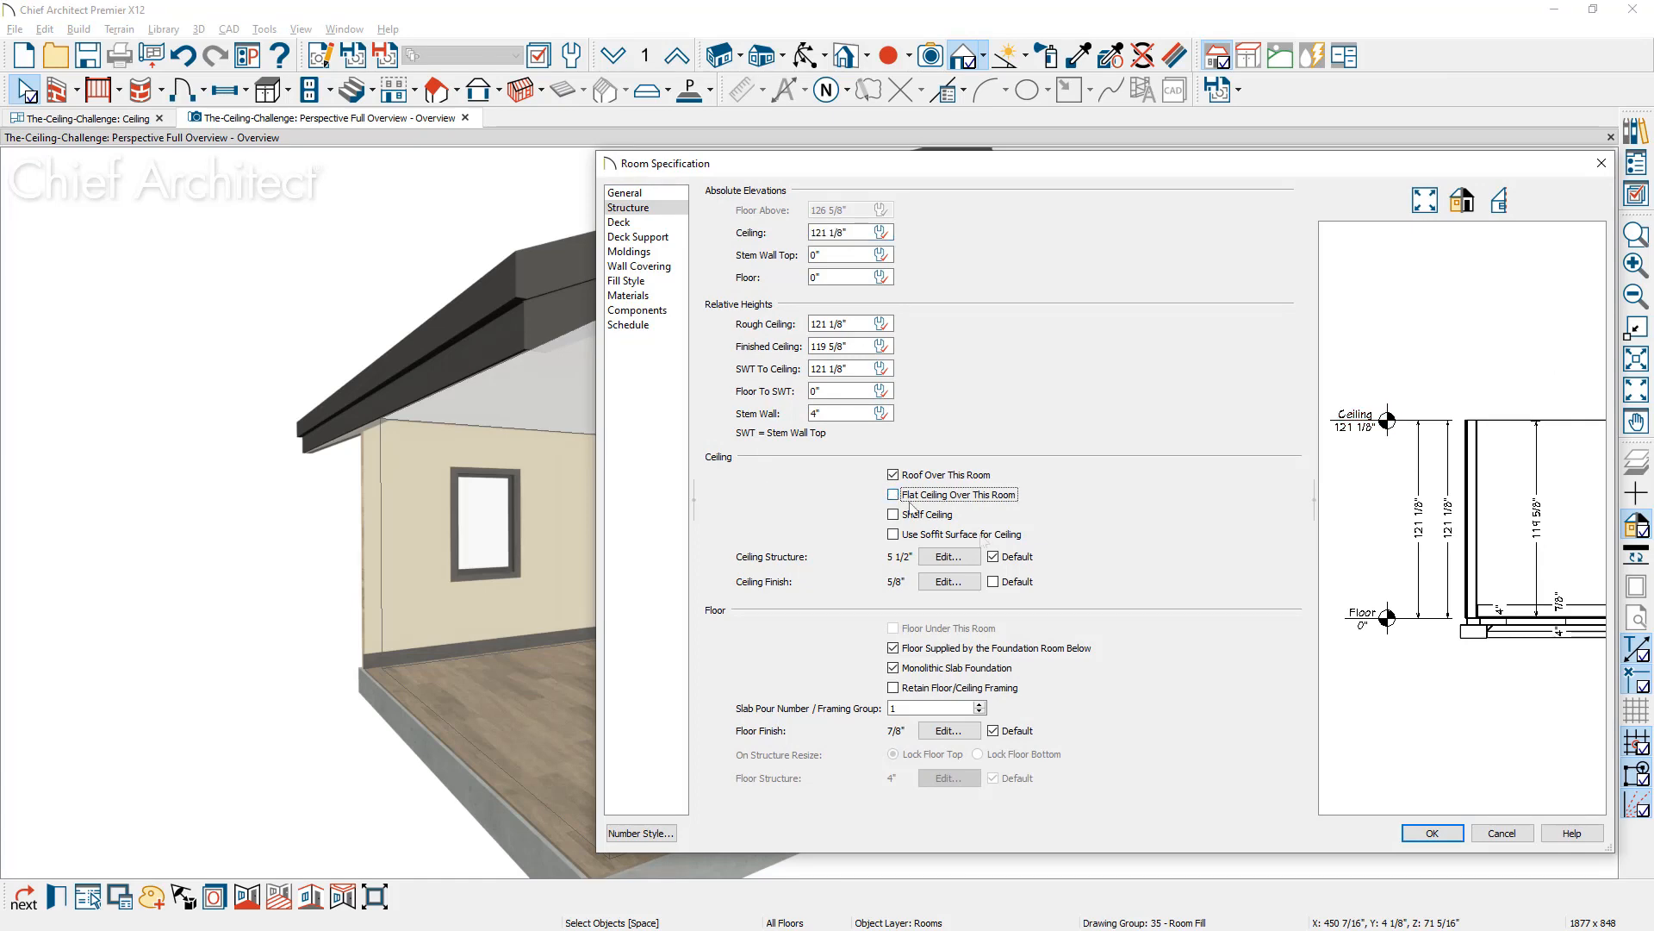
pyautogui.click(1427, 833)
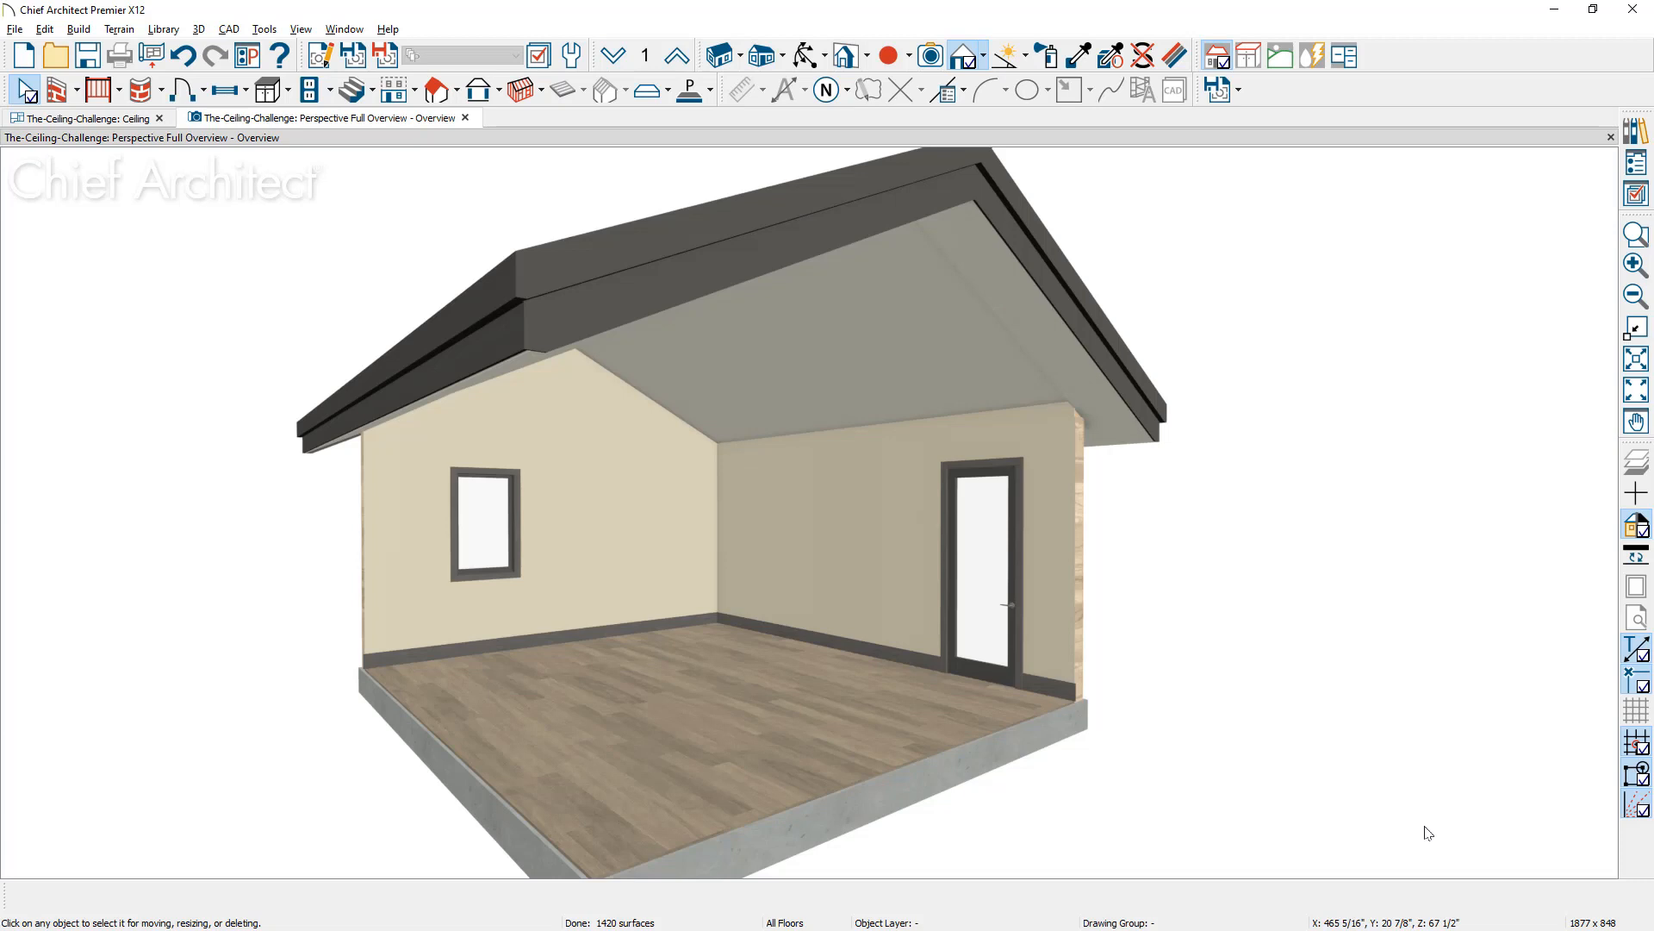
# Step: Set the automatic roof pitch to 3 in 12 and apply it to the building
pyautogui.click(78, 30)
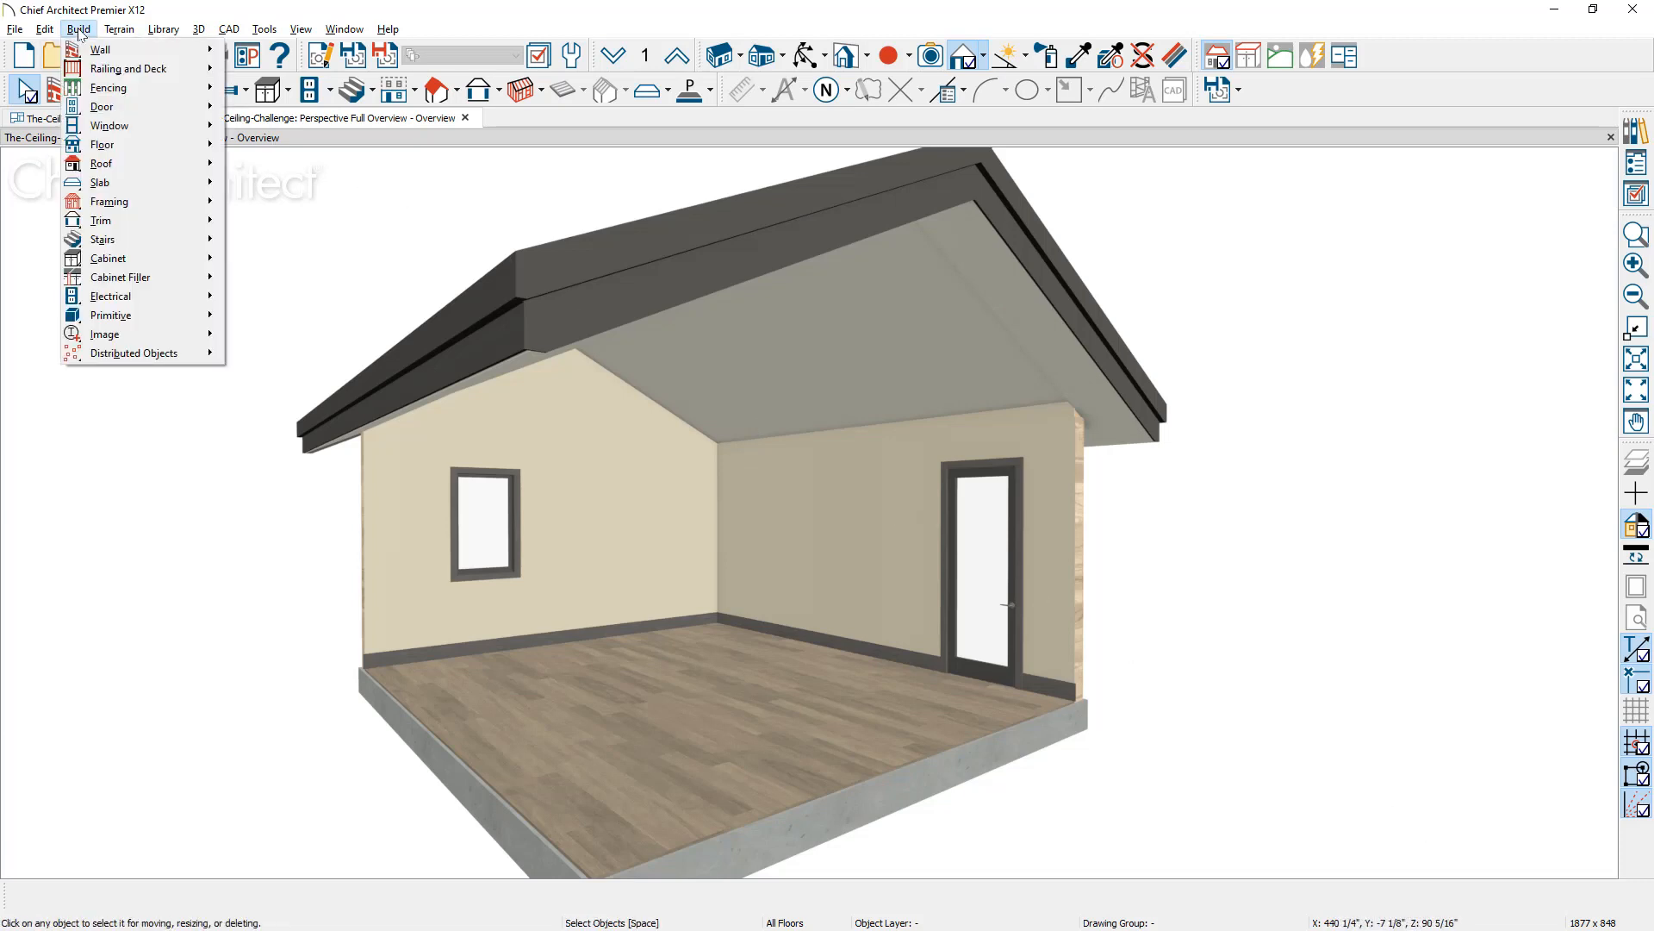
pyautogui.moveTo(144, 162)
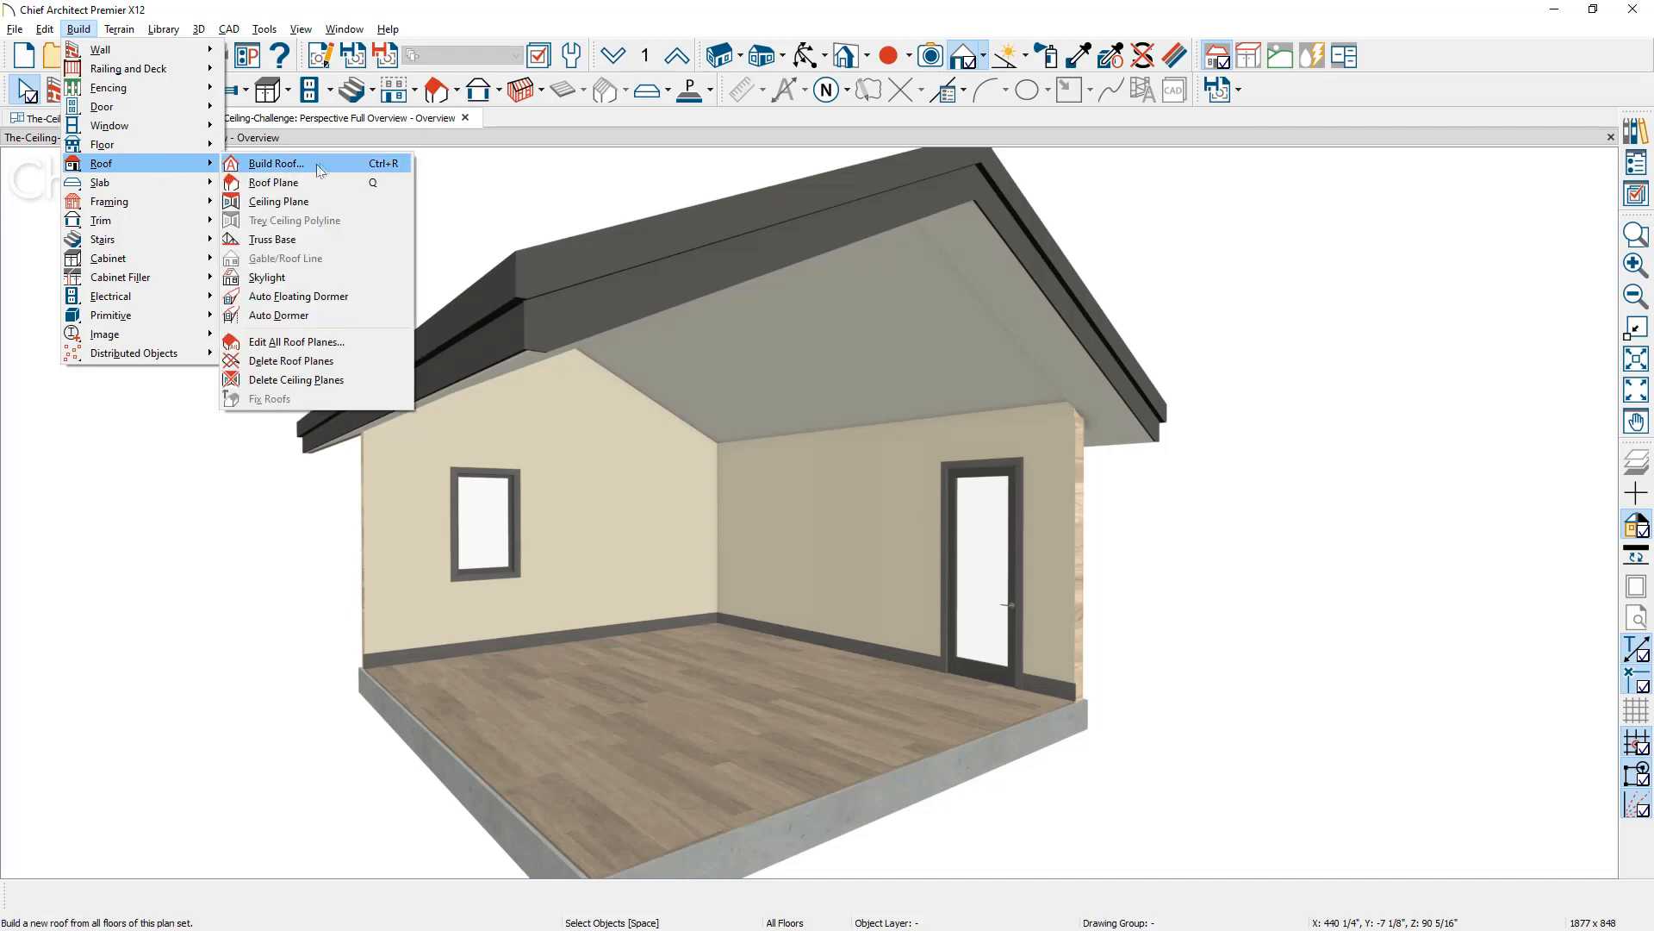
pyautogui.click(276, 163)
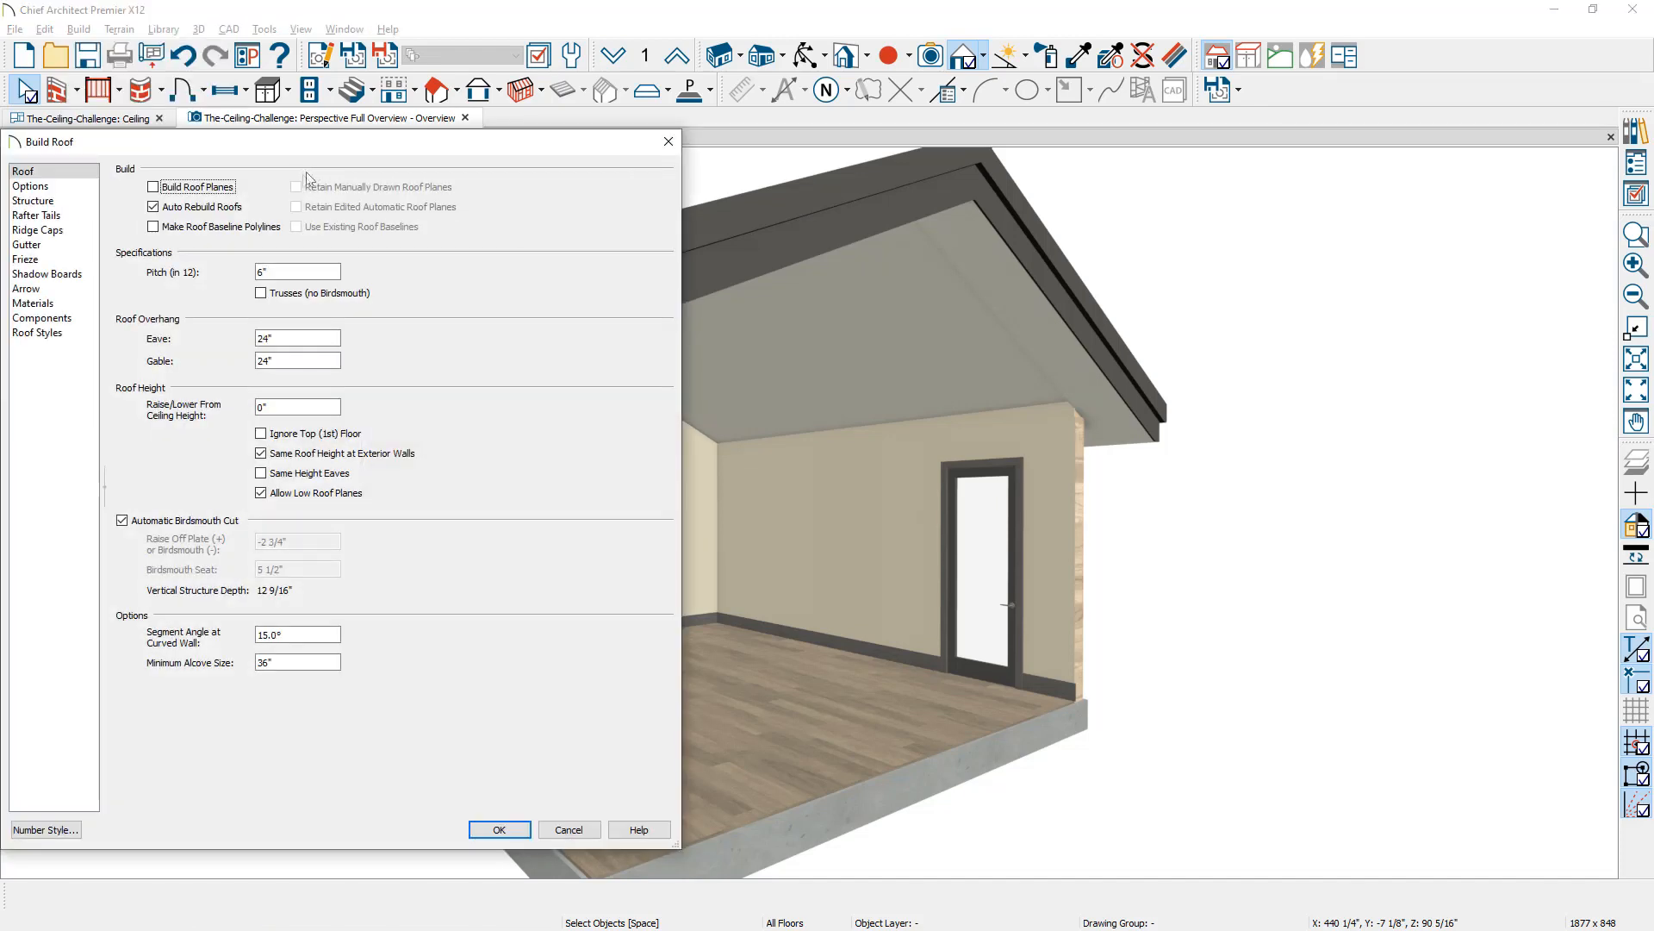
pyautogui.doubleClick(286, 271)
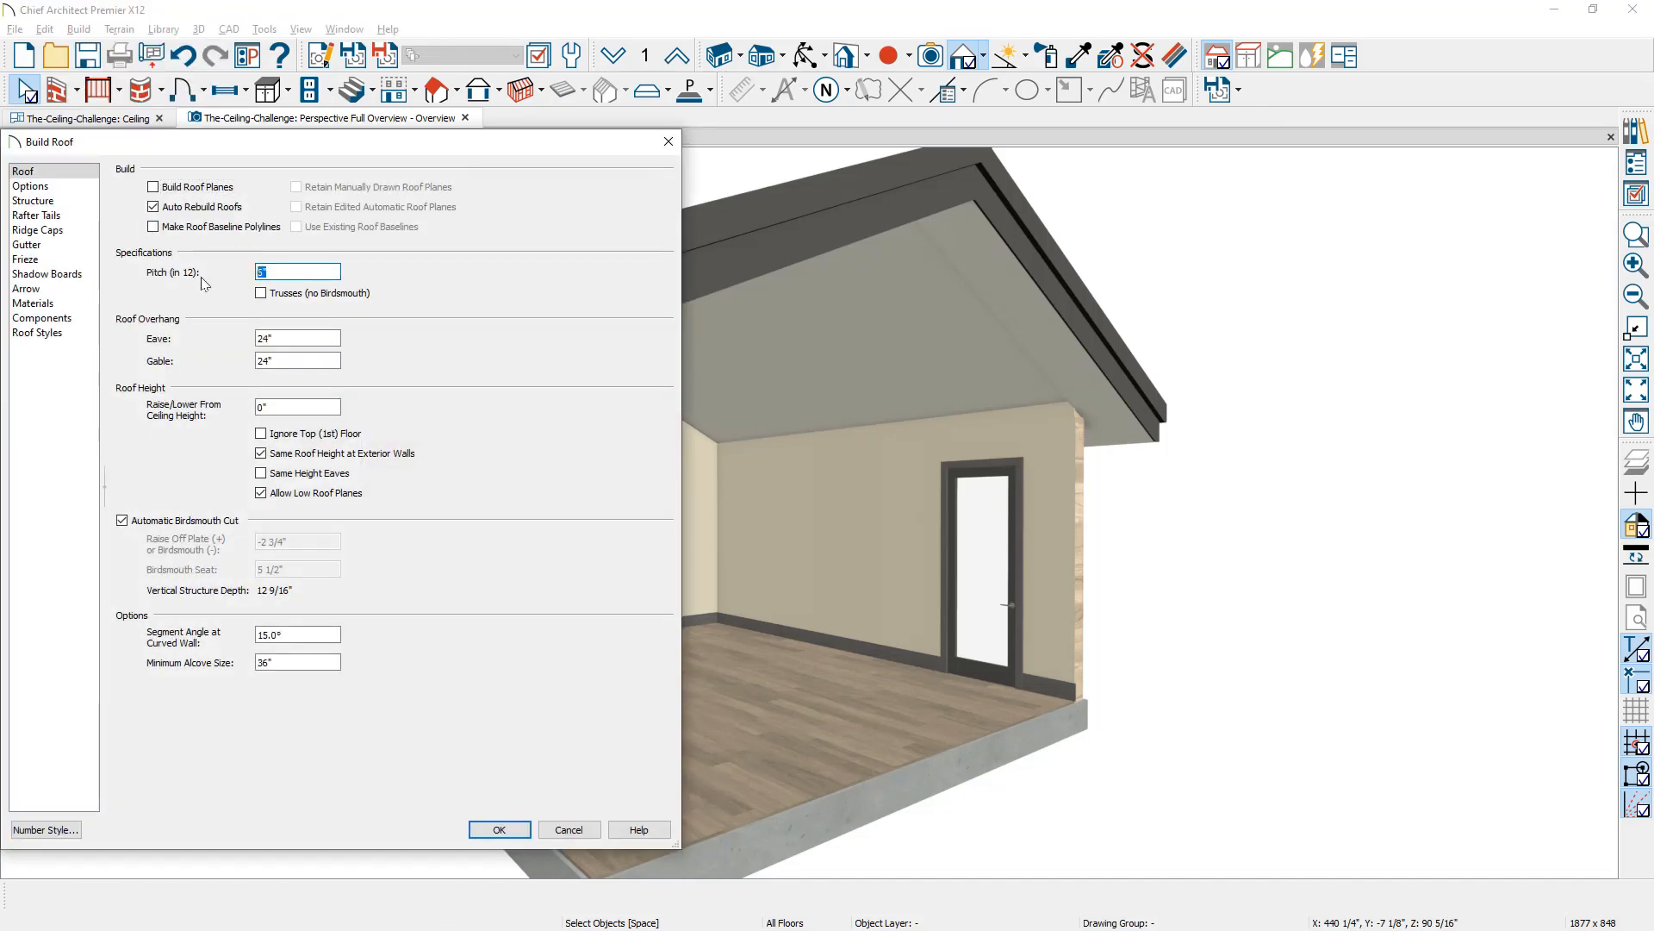
pyautogui.press('Return')
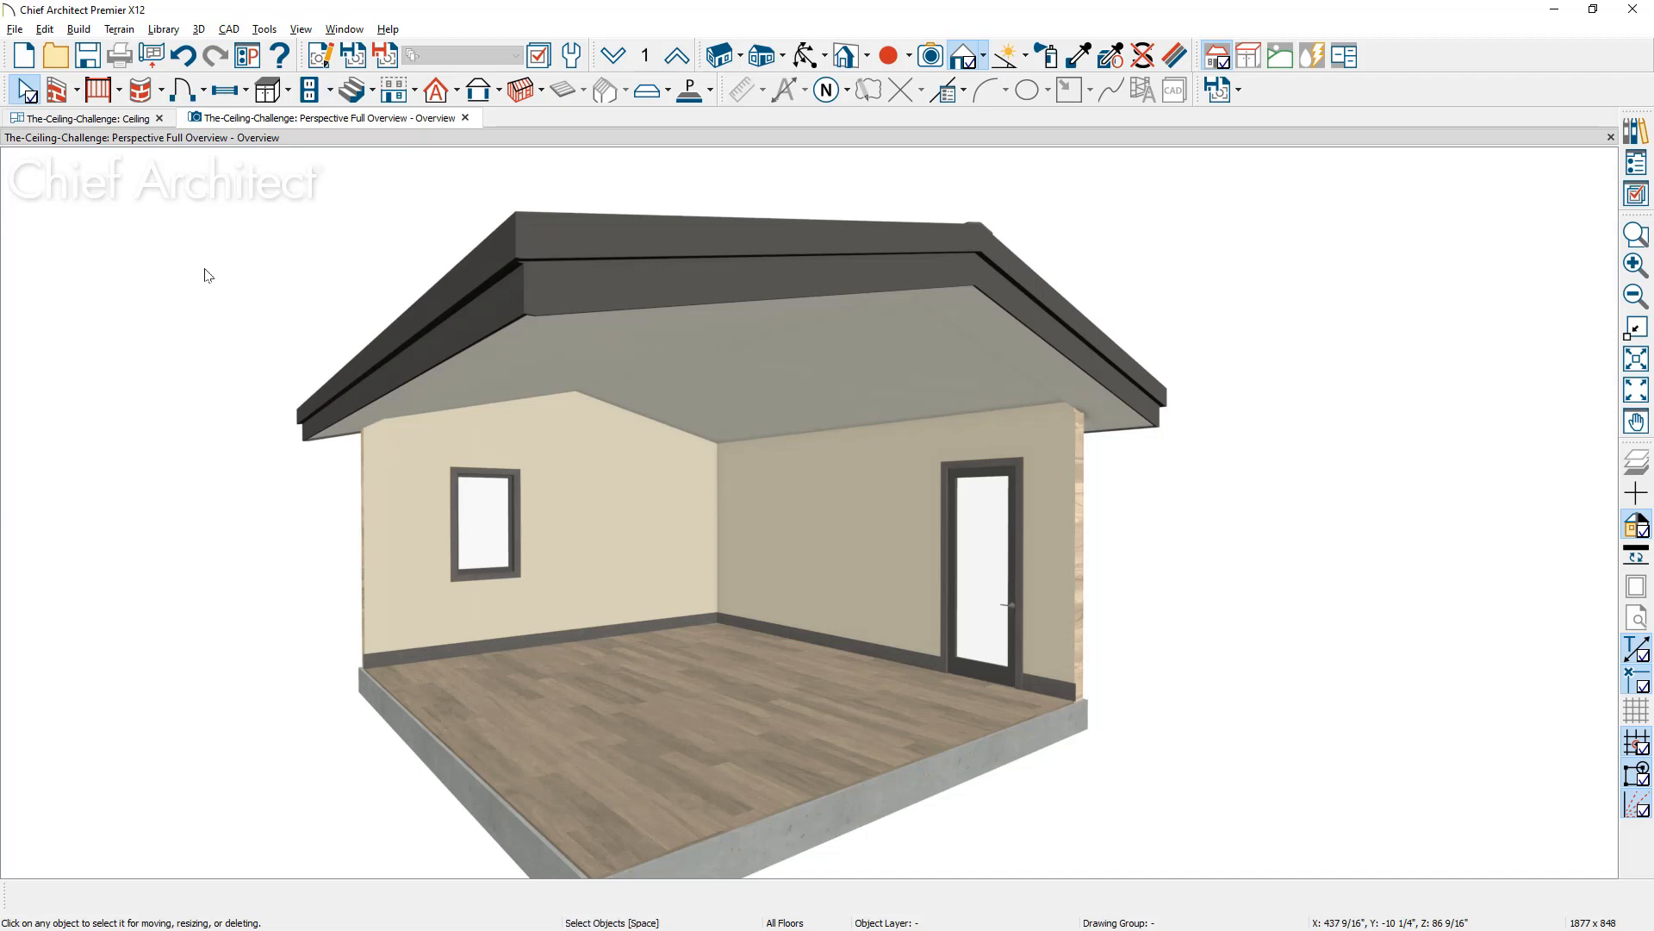
# Step: Make both roof planes curved with a 0° angle at the ridge, turning Auto Rebuild Roofs off
pyautogui.click(1035, 274)
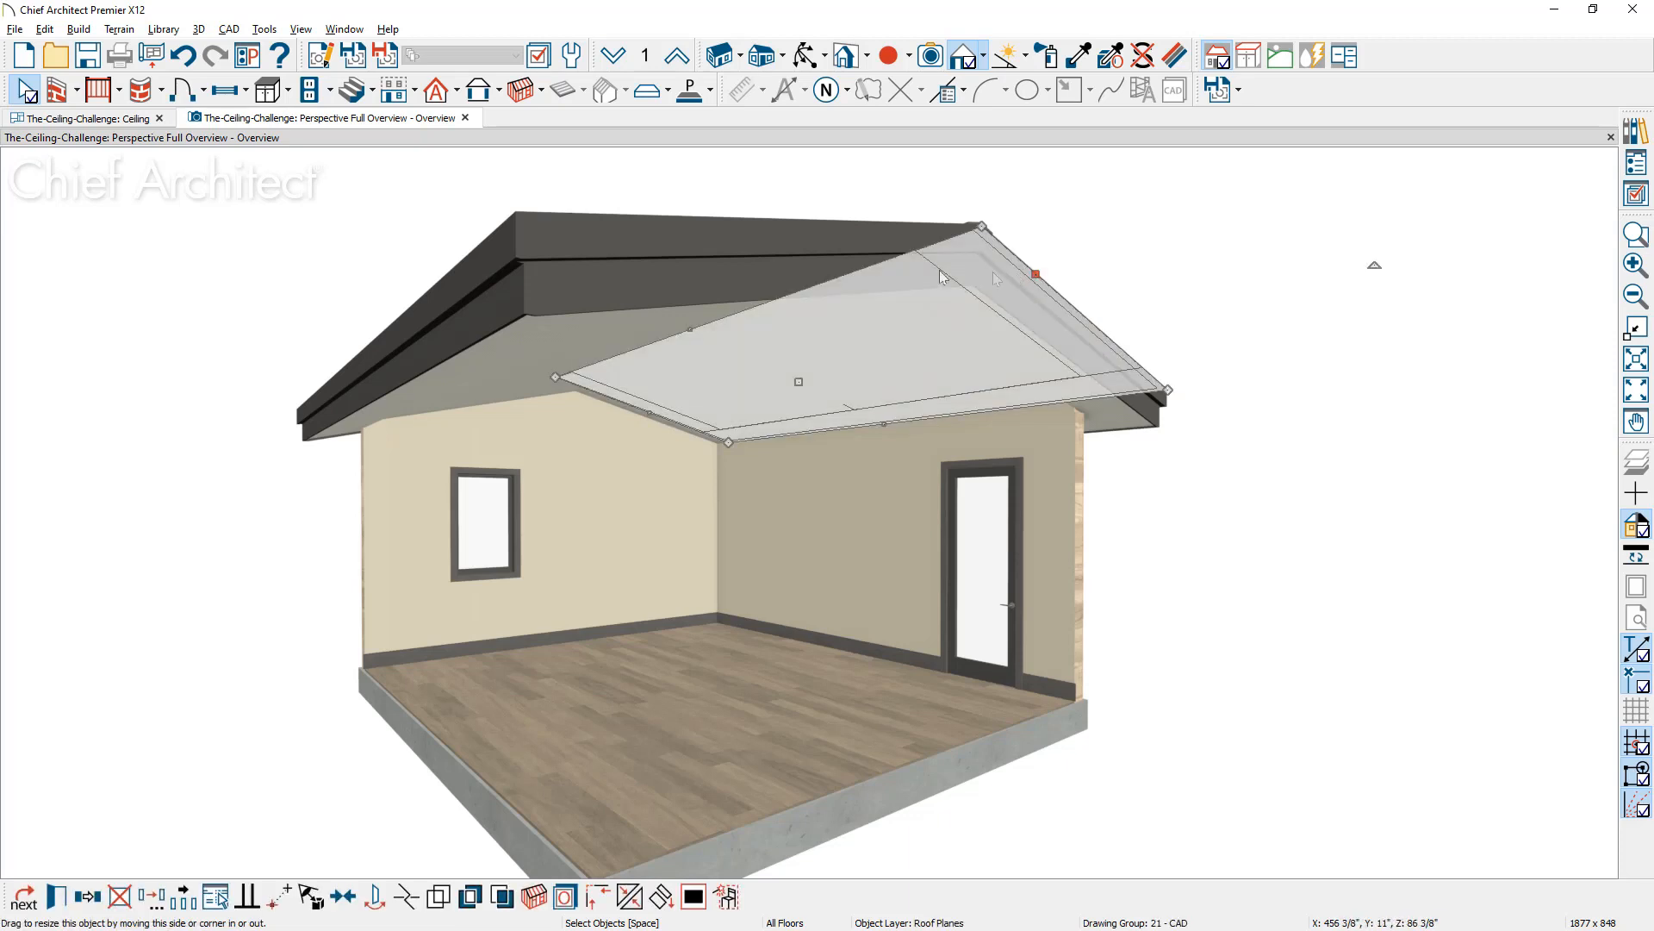
pyautogui.click(771, 224)
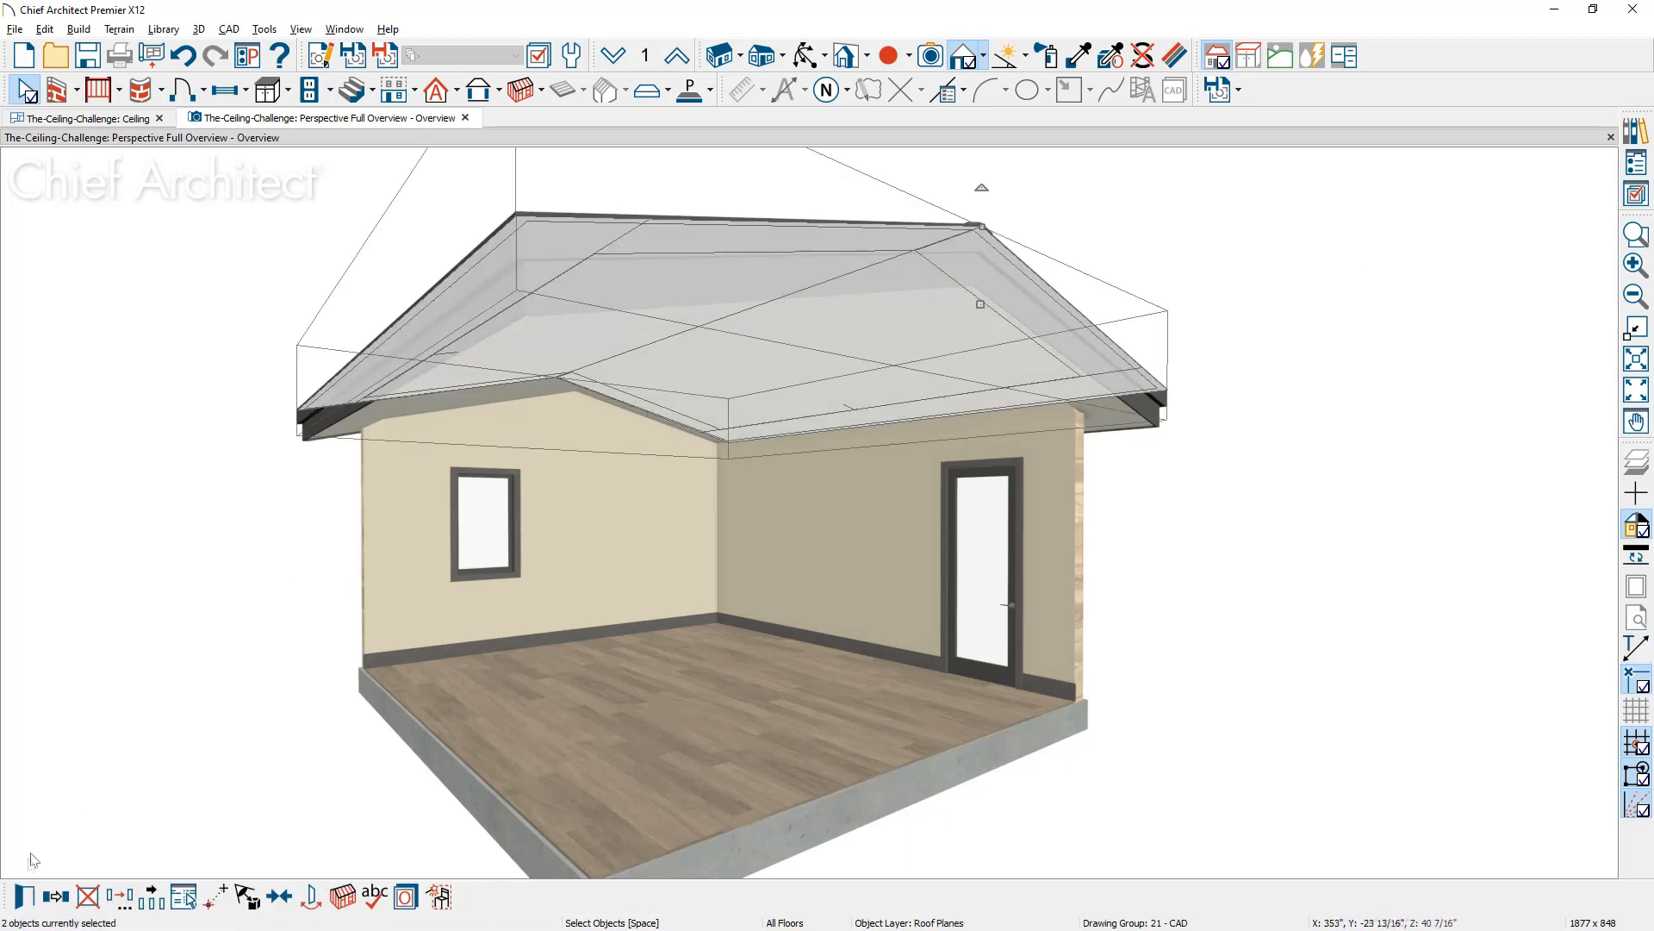
pyautogui.click(24, 894)
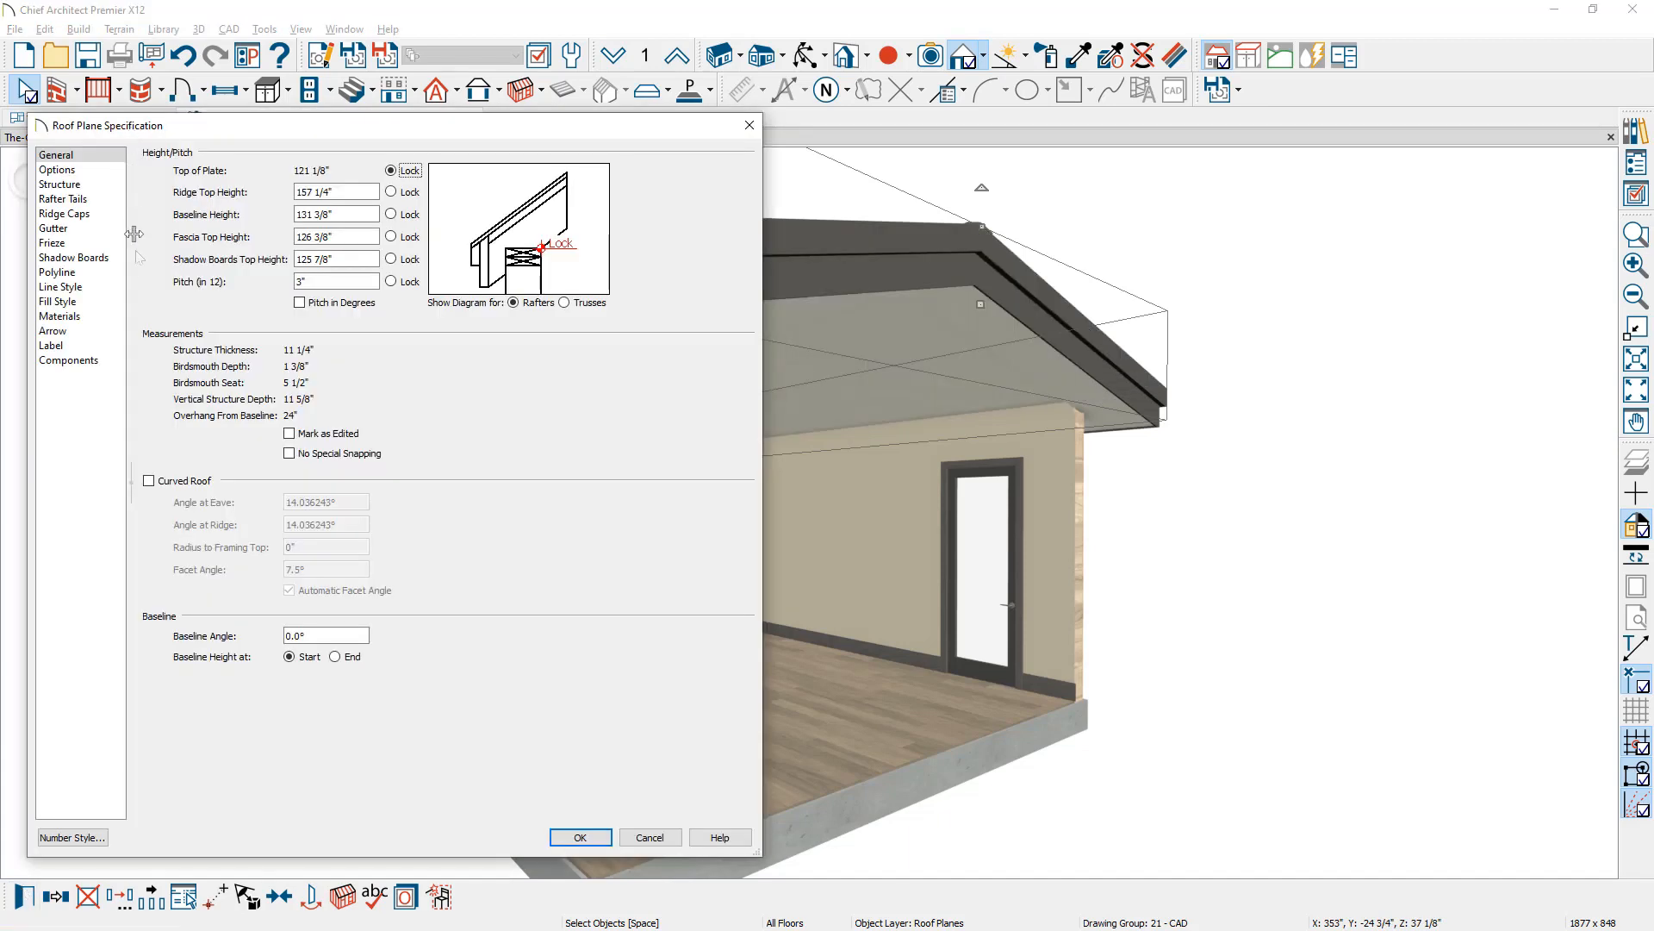
pyautogui.click(148, 481)
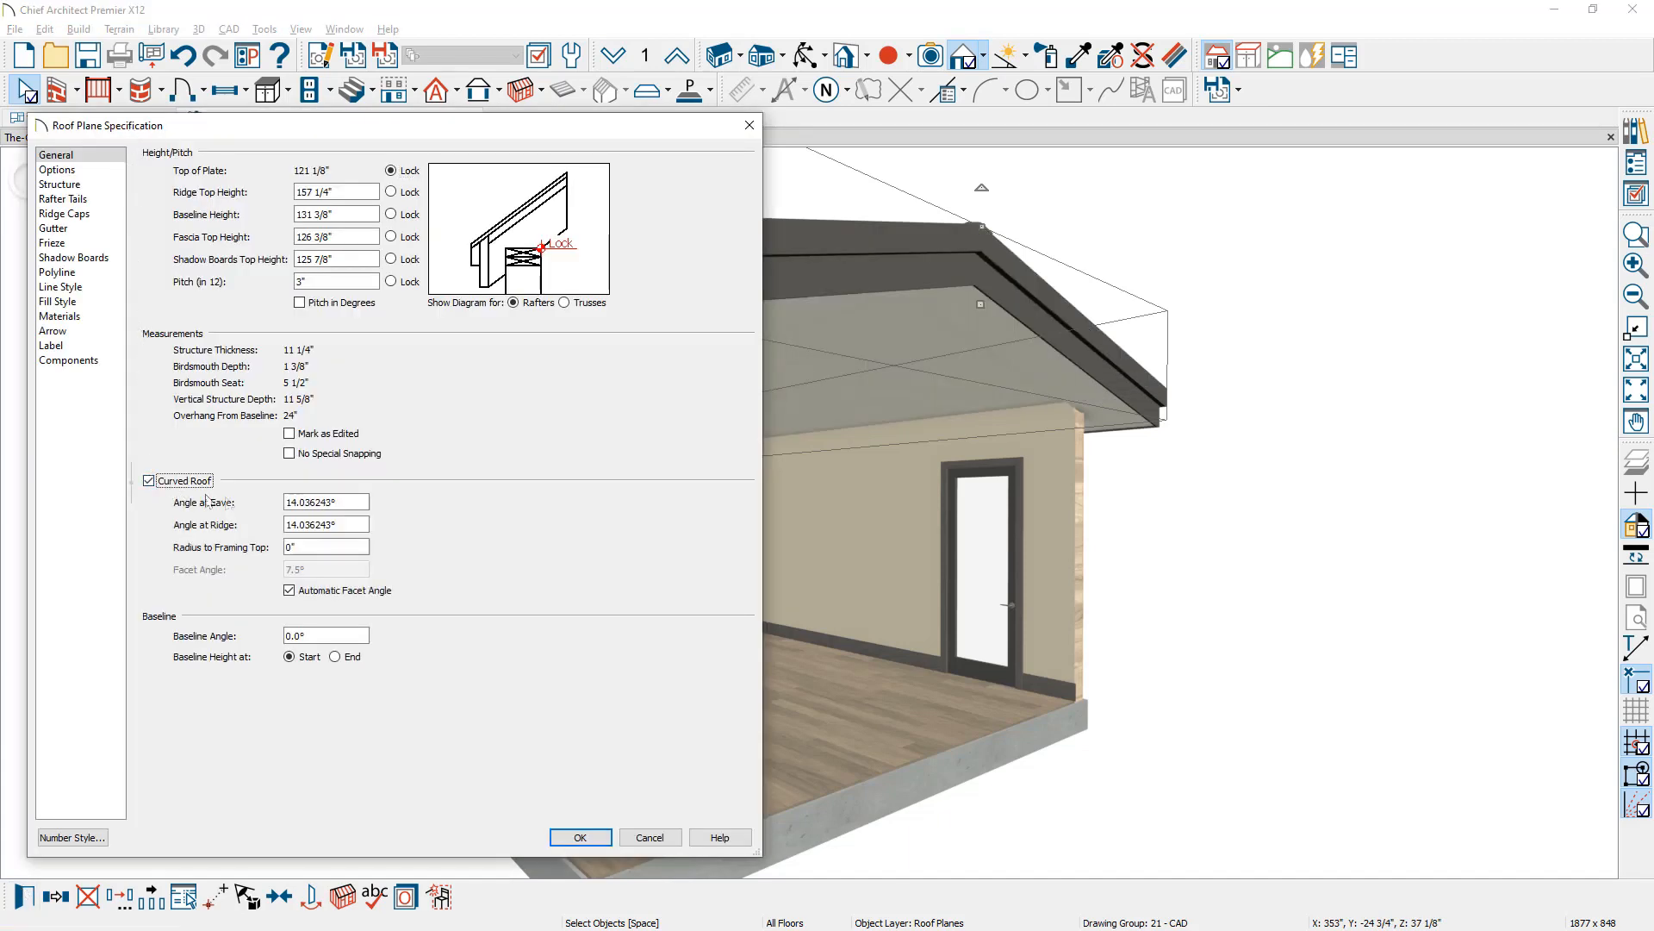
pyautogui.doubleClick(328, 524)
pyautogui.write('0')
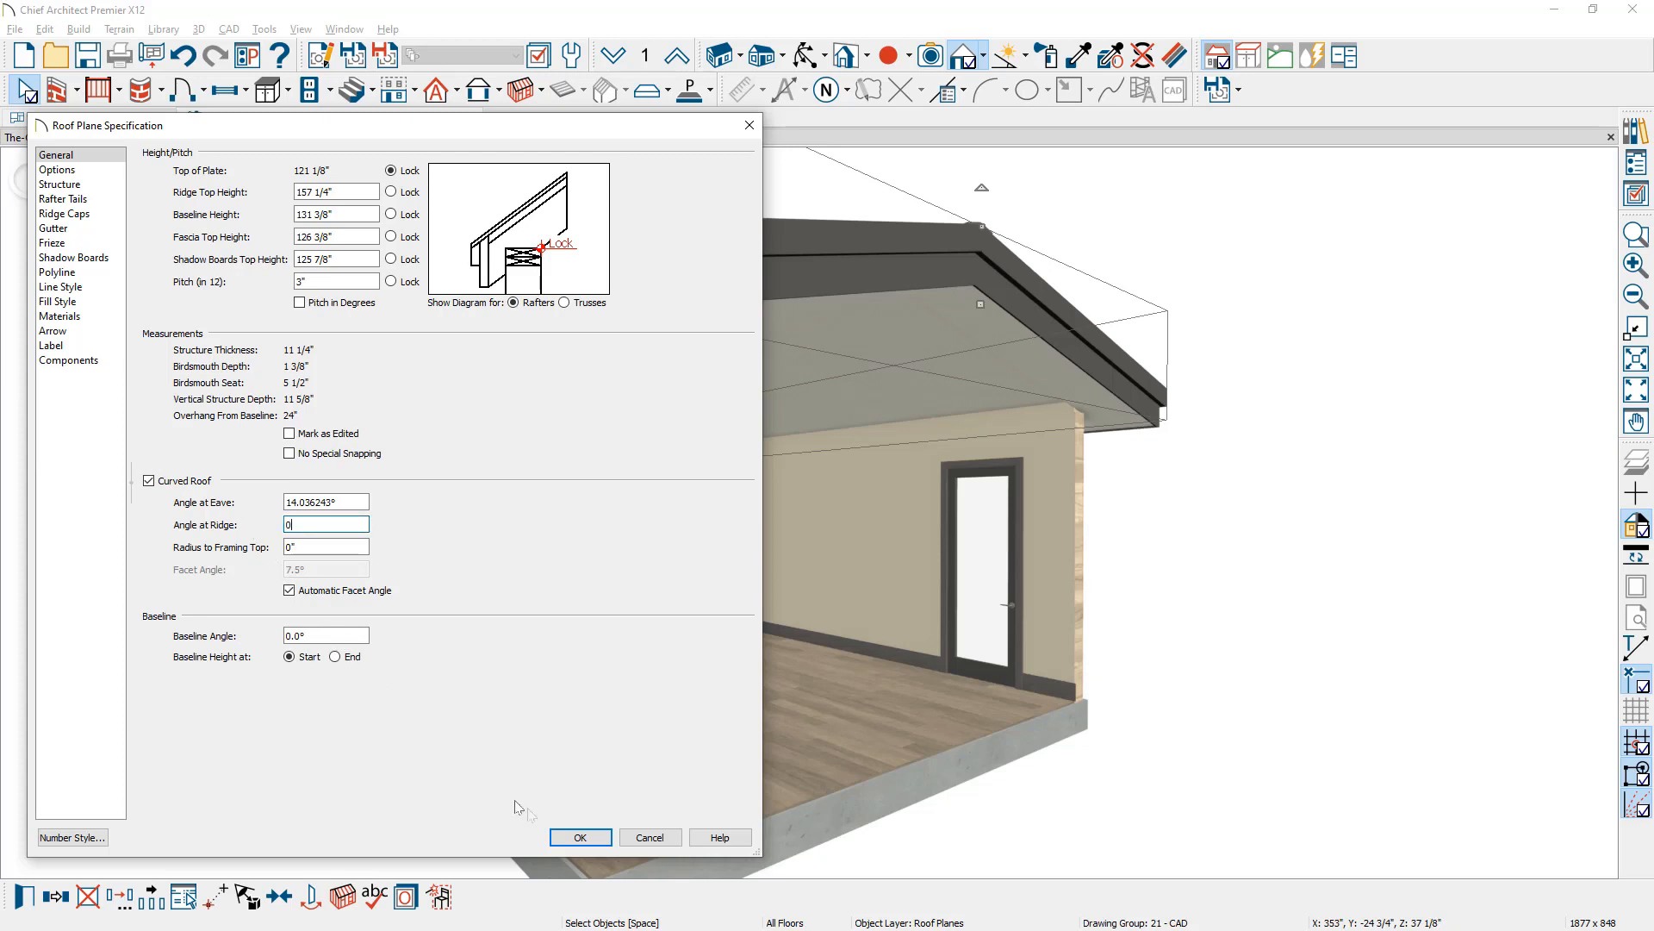
pyautogui.click(580, 837)
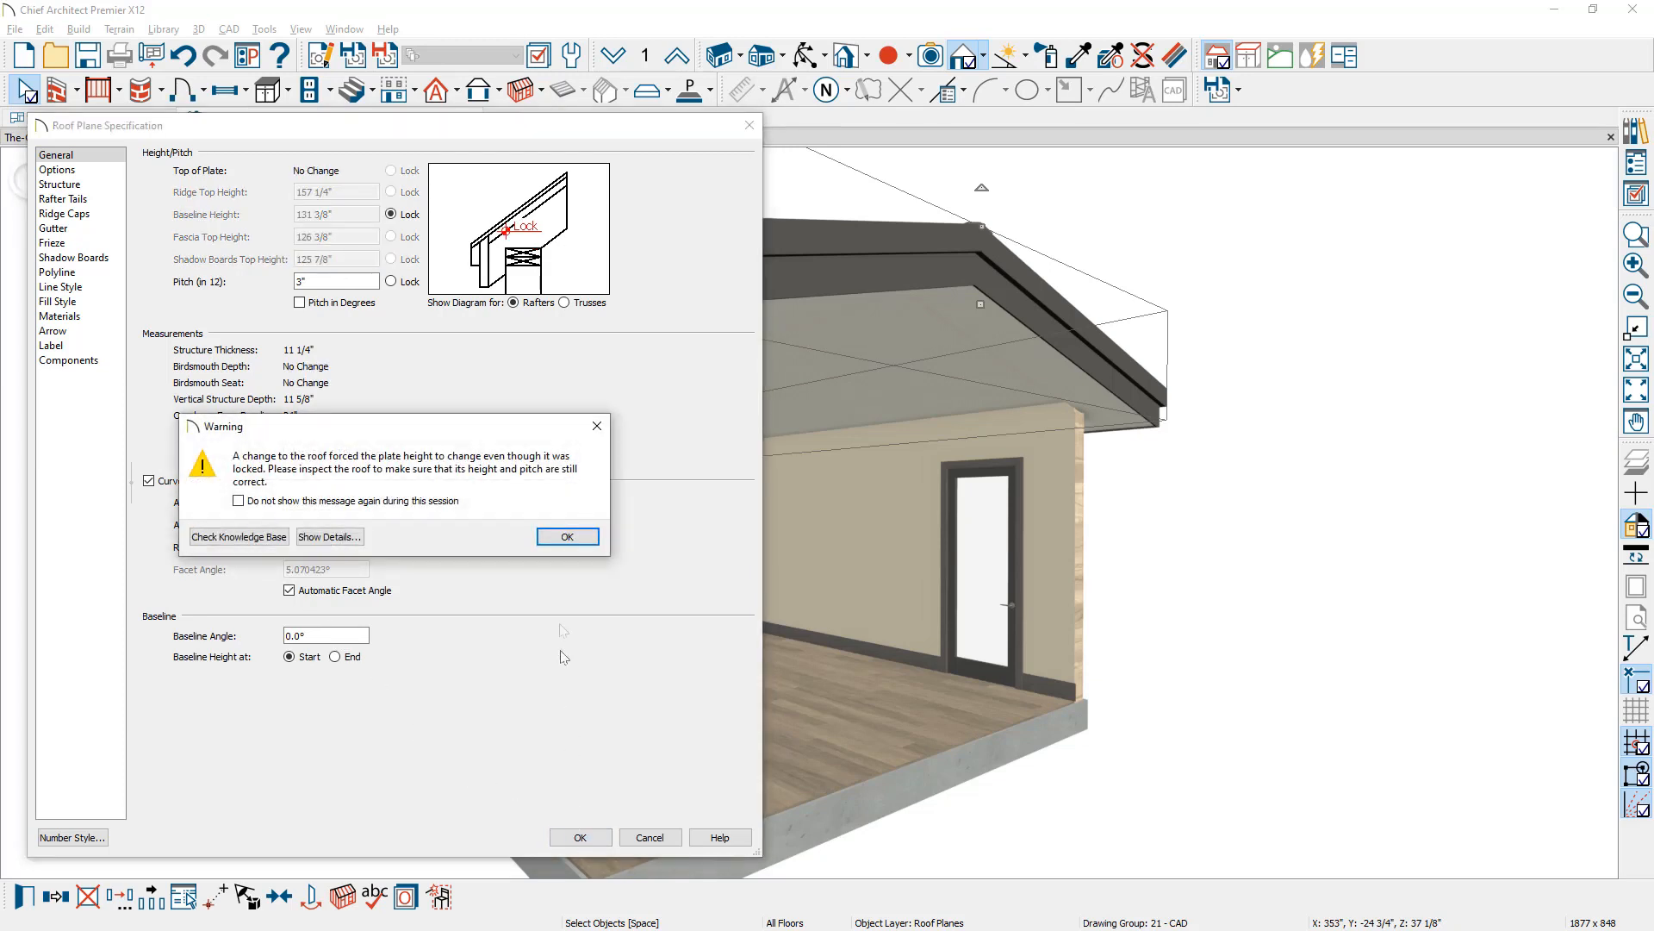
pyautogui.click(564, 539)
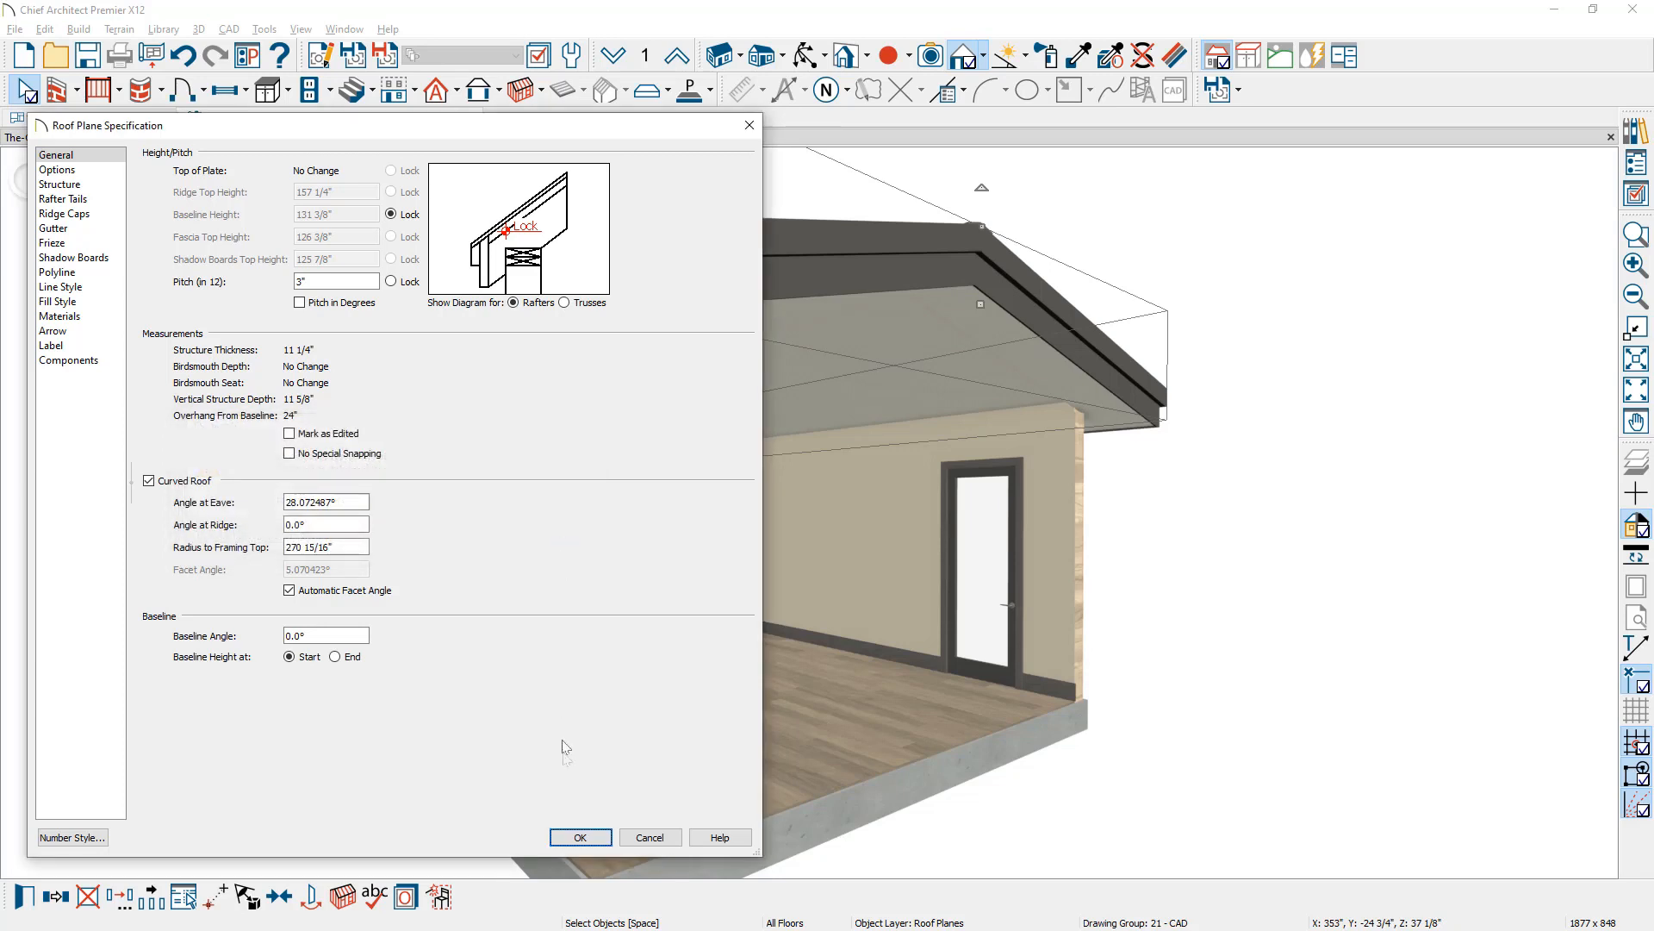
pyautogui.click(583, 837)
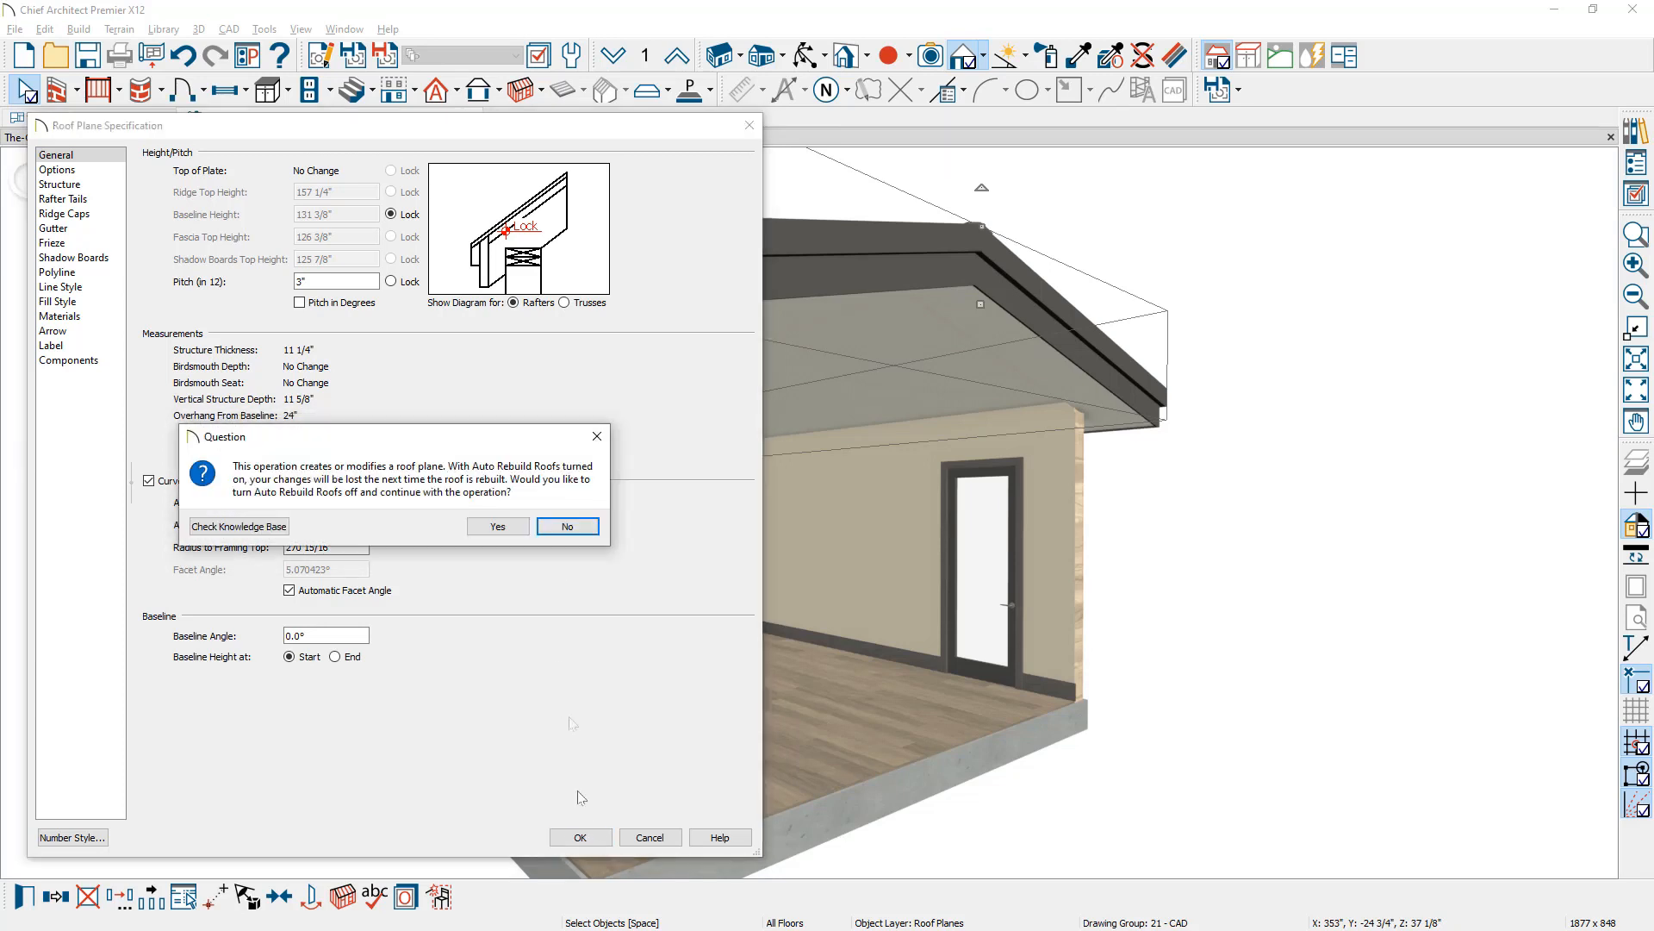
pyautogui.click(510, 525)
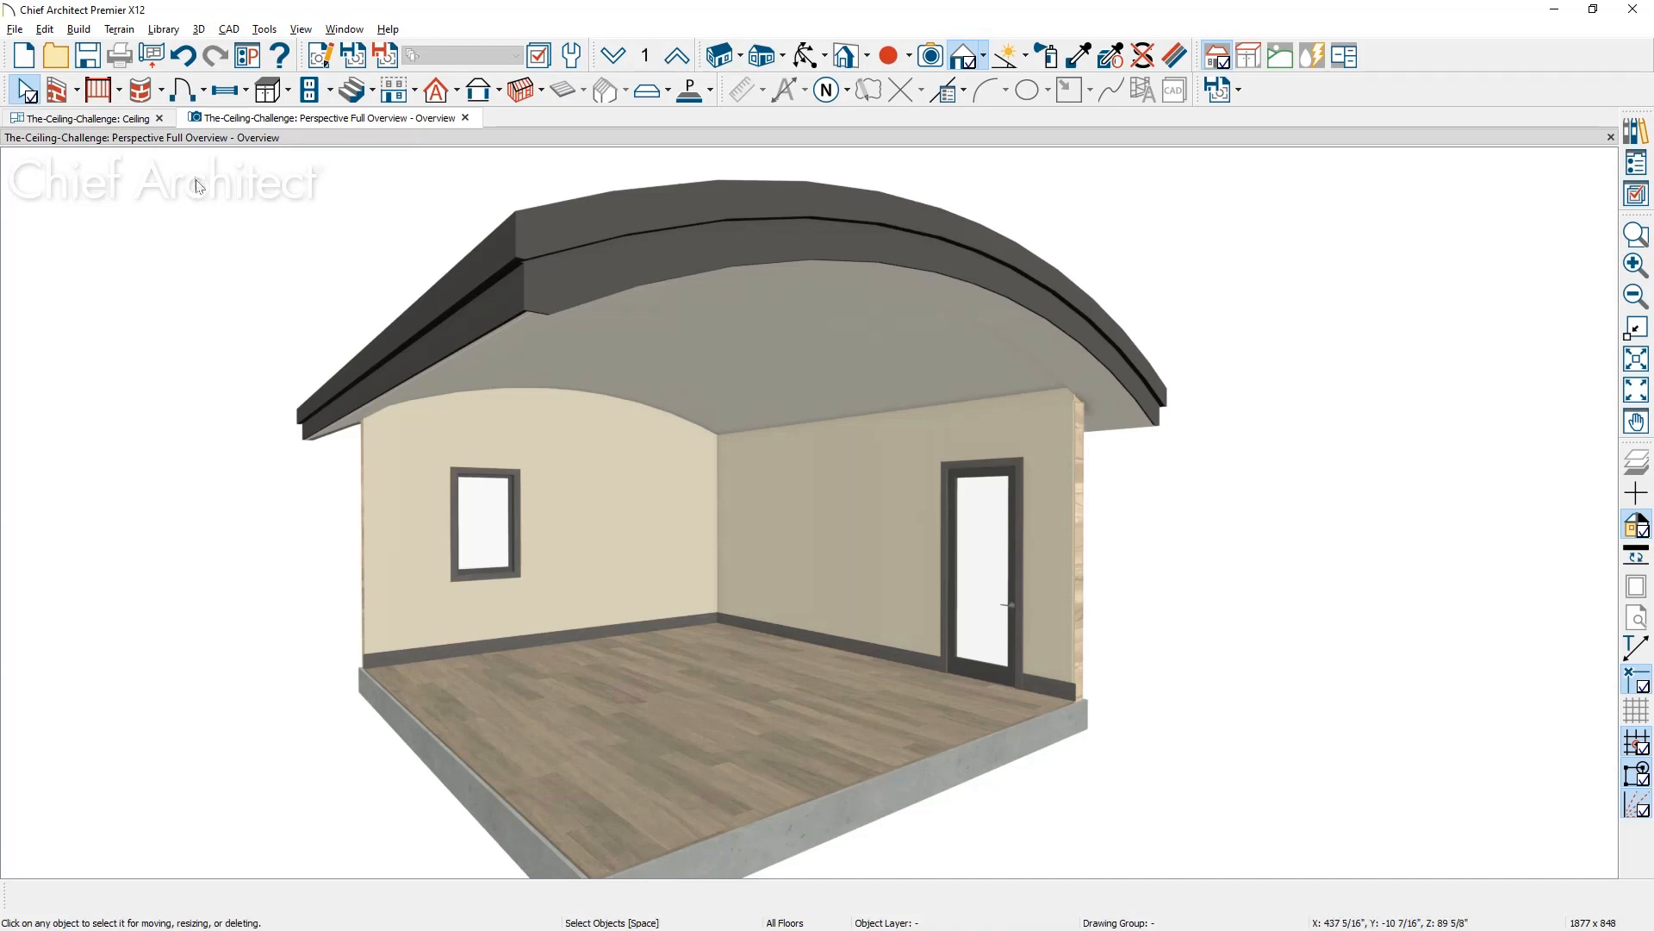
# Step: Undo the roof curvature and the roof pitch change
pyautogui.click(184, 59)
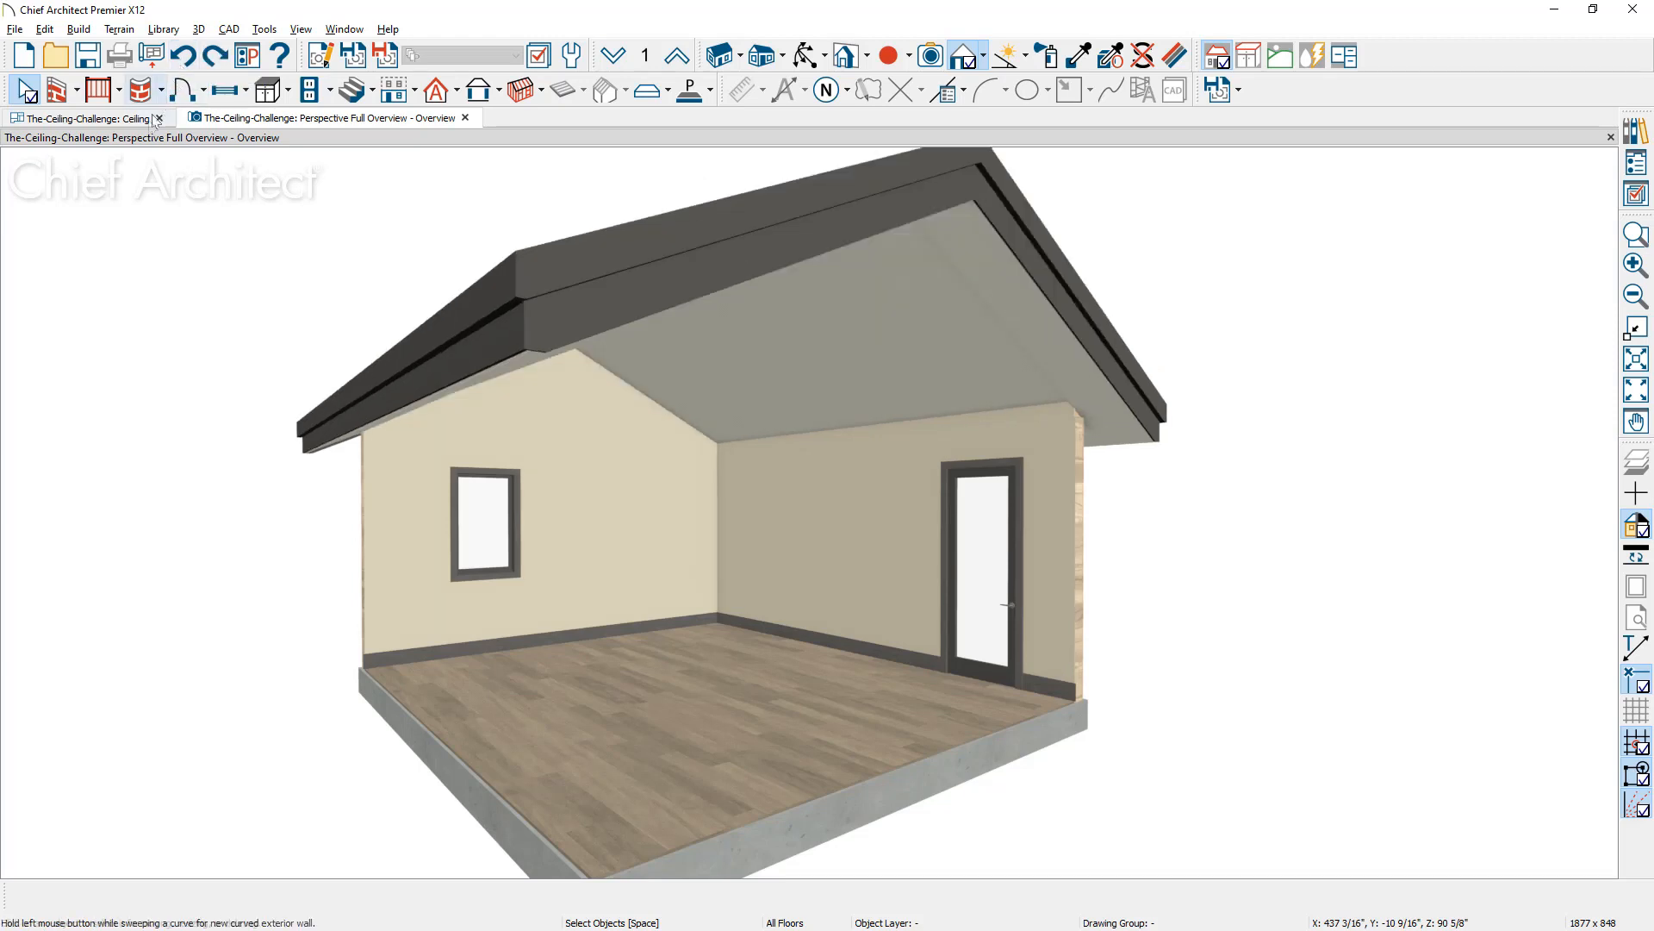
# Step: In the Ceiling plan view, draw a ceiling plane from the inside of the upper wall to the roof ridge line
pyautogui.click(103, 118)
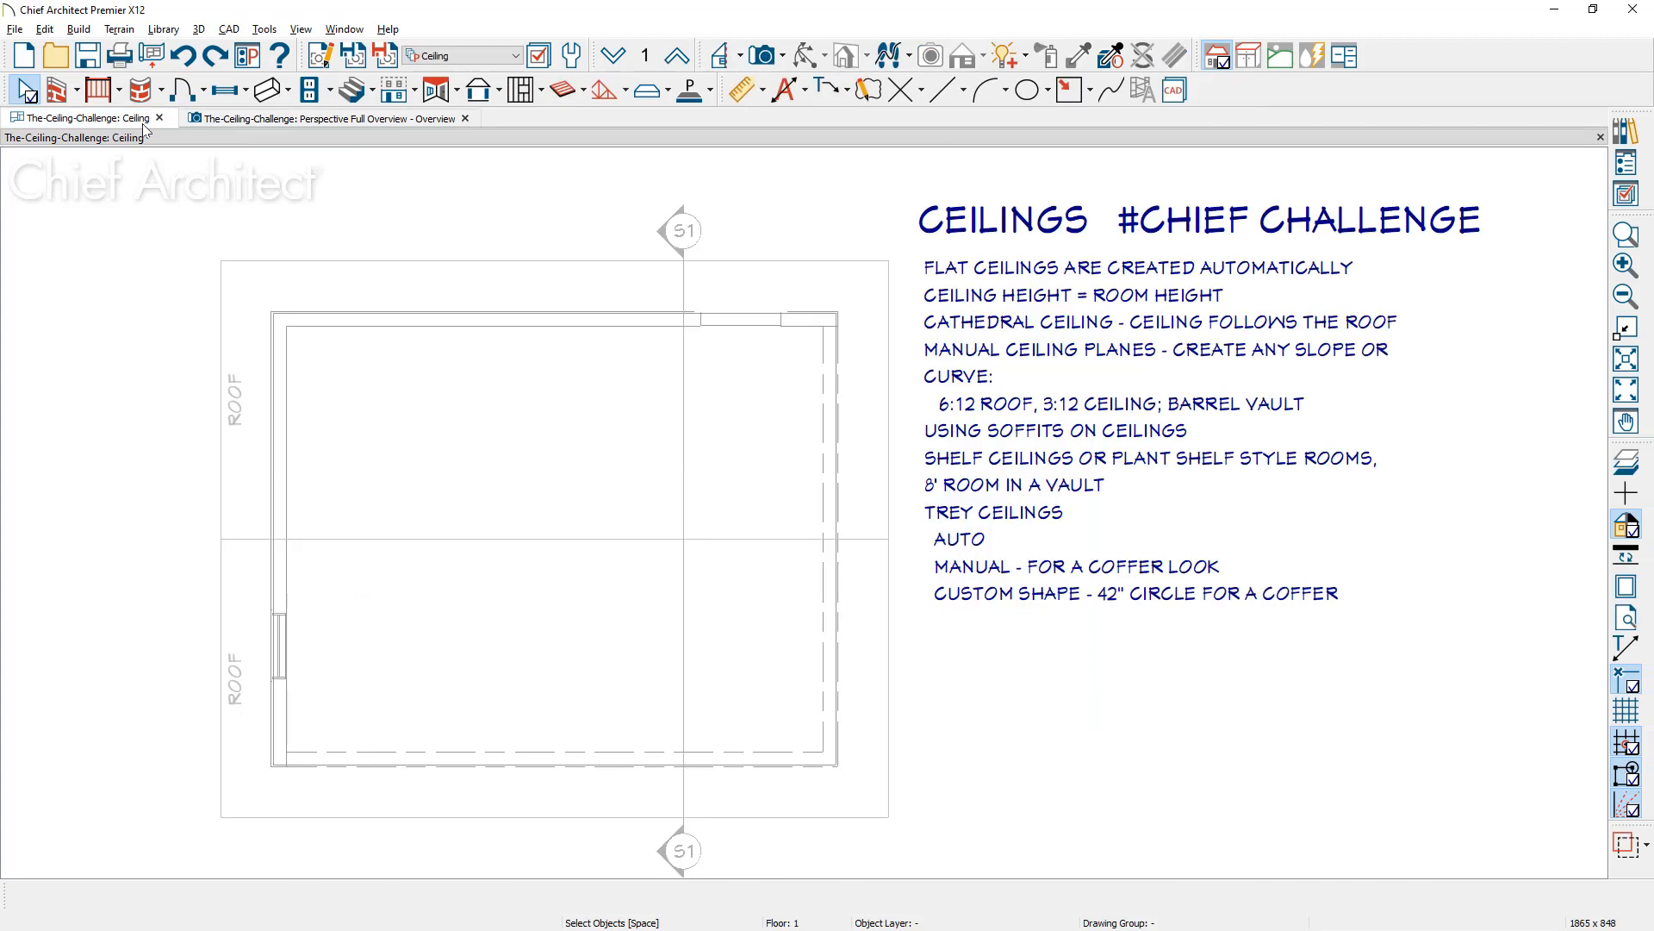
pyautogui.click(458, 90)
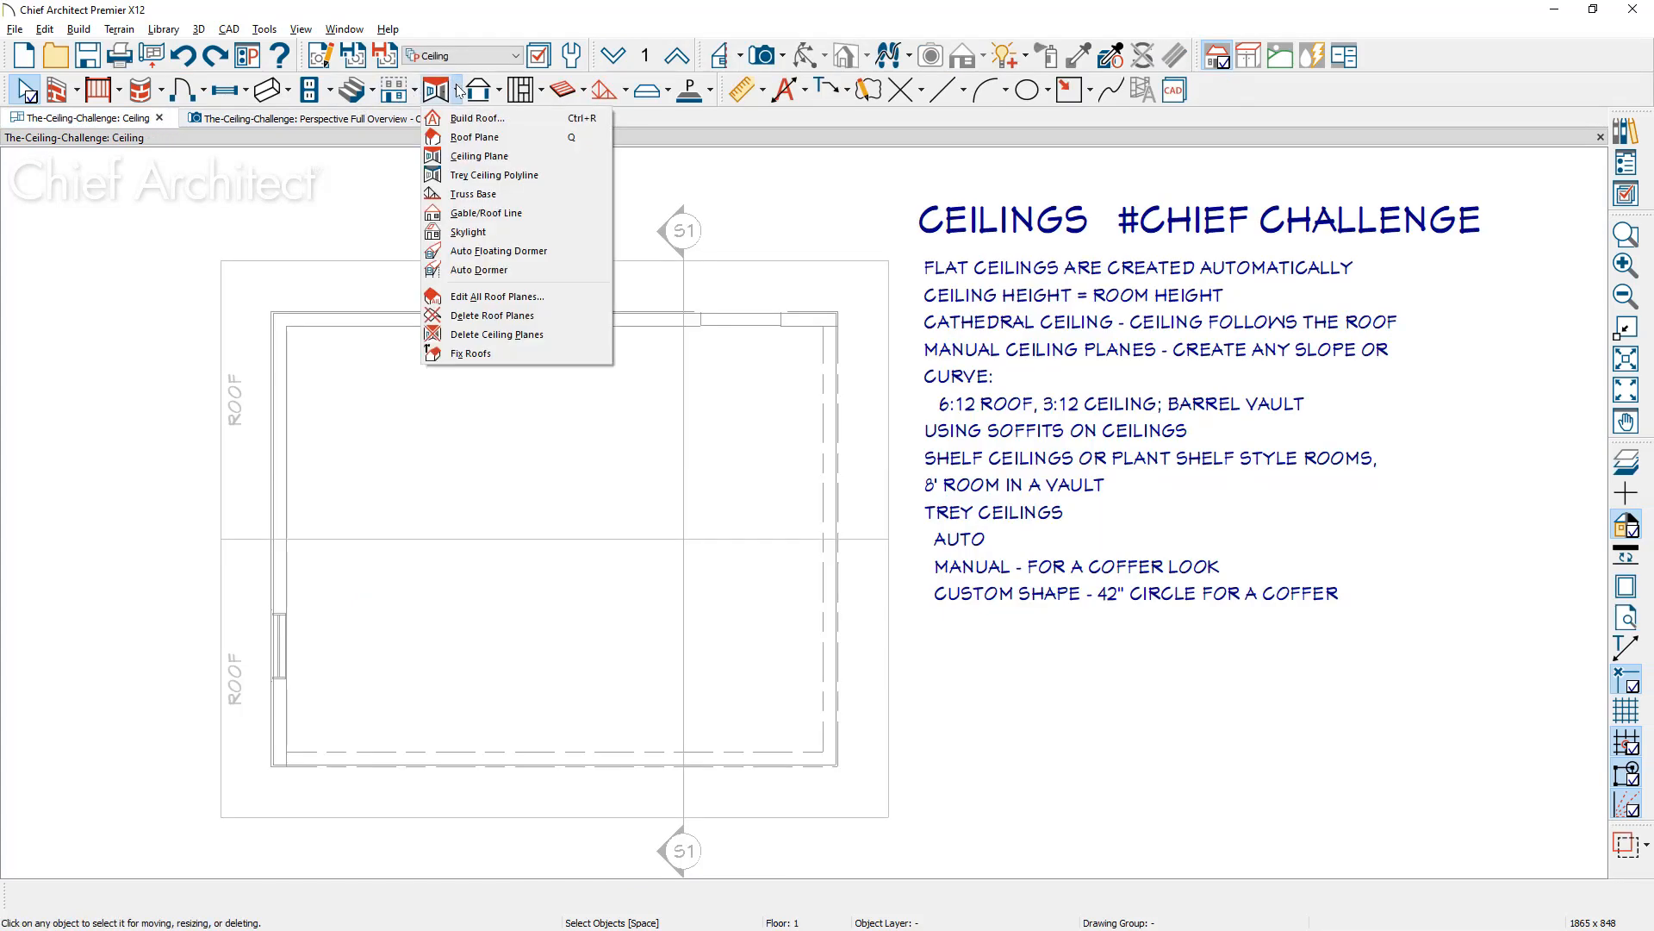
pyautogui.click(534, 158)
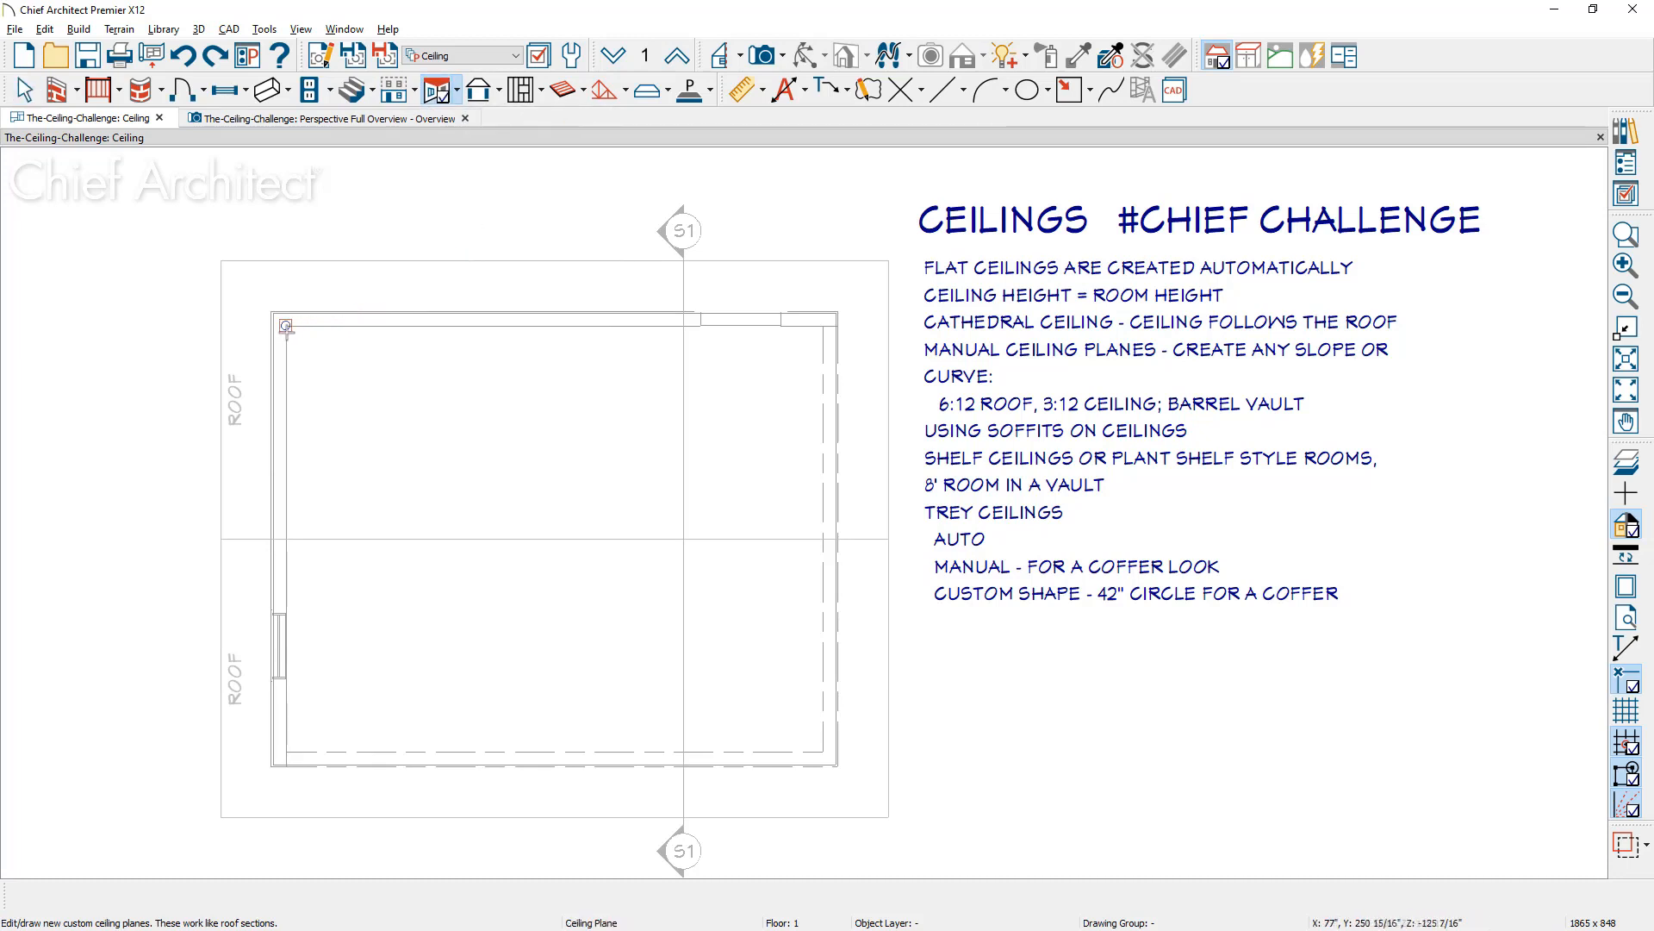
pyautogui.moveTo(286, 326); pyautogui.dragTo(837, 327)
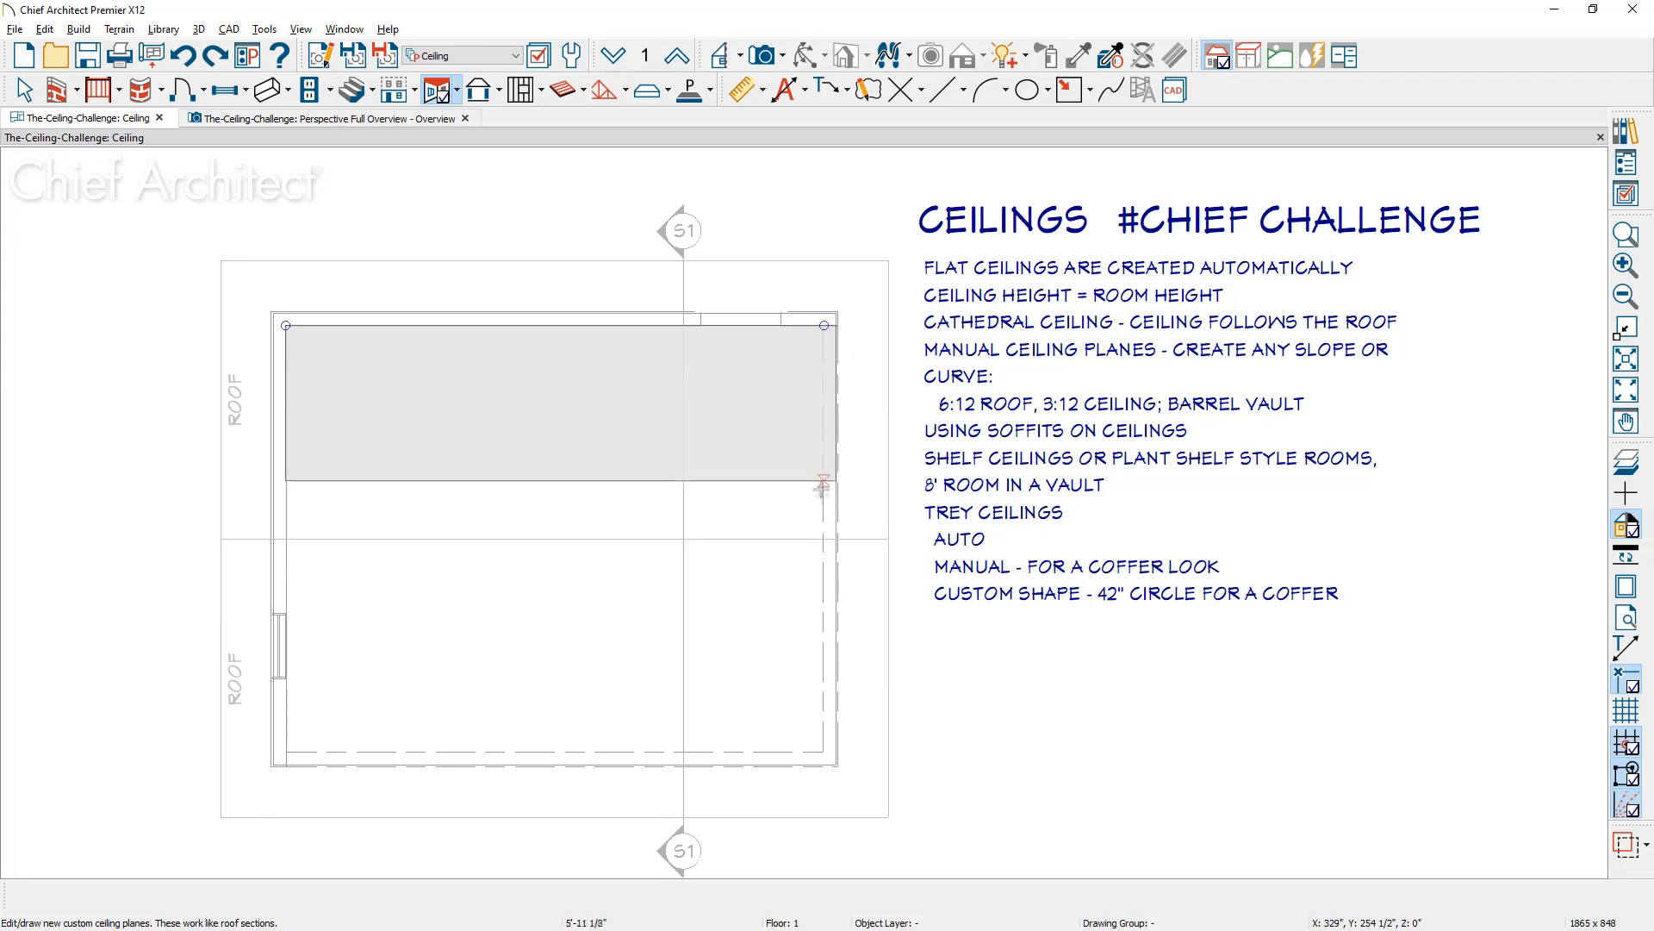
pyautogui.click(823, 539)
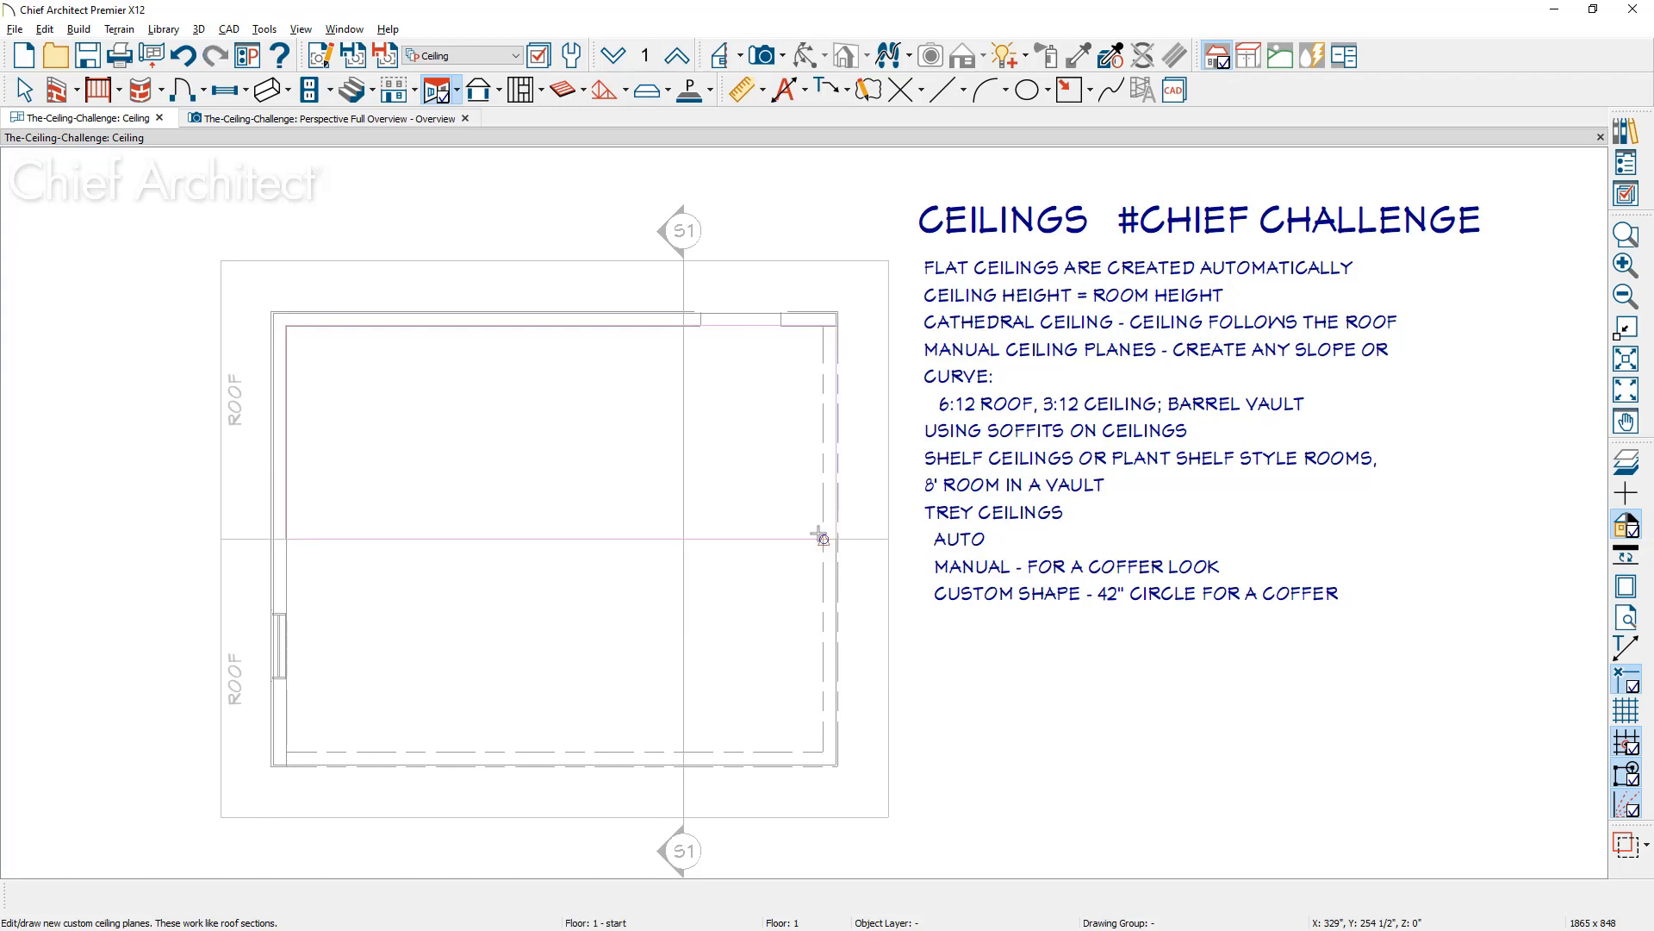
pyautogui.press('space')
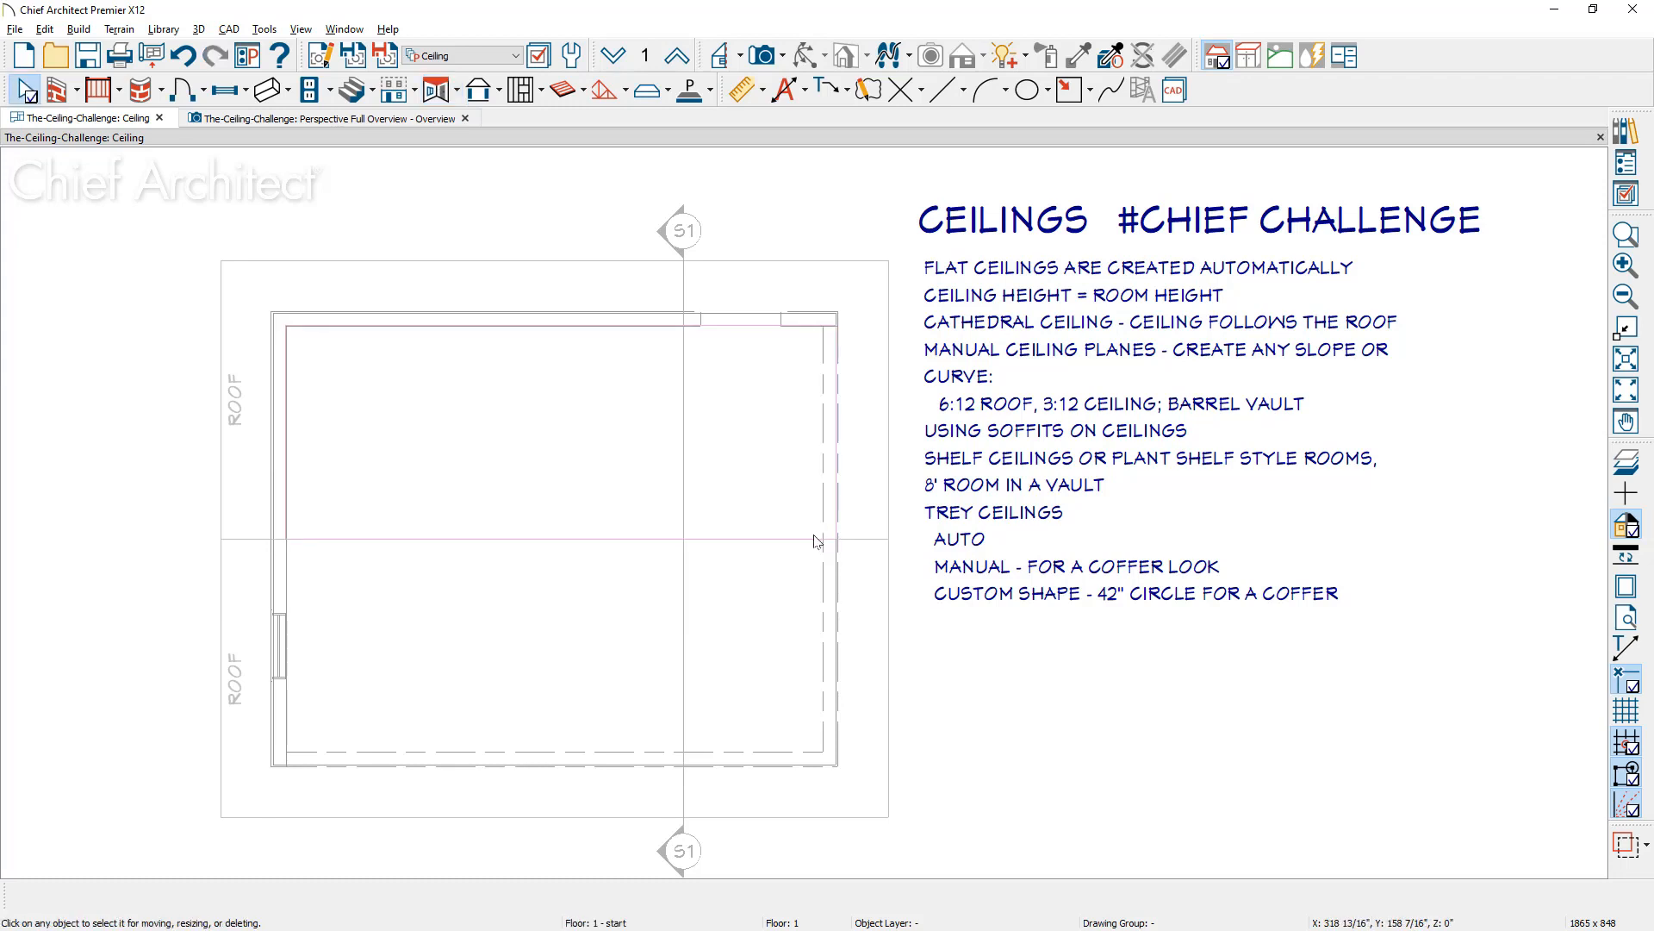
# Step: Show the plan and perspective views side by side and set the new ceiling plane's pitch to 3 in 12
pyautogui.click(423, 120)
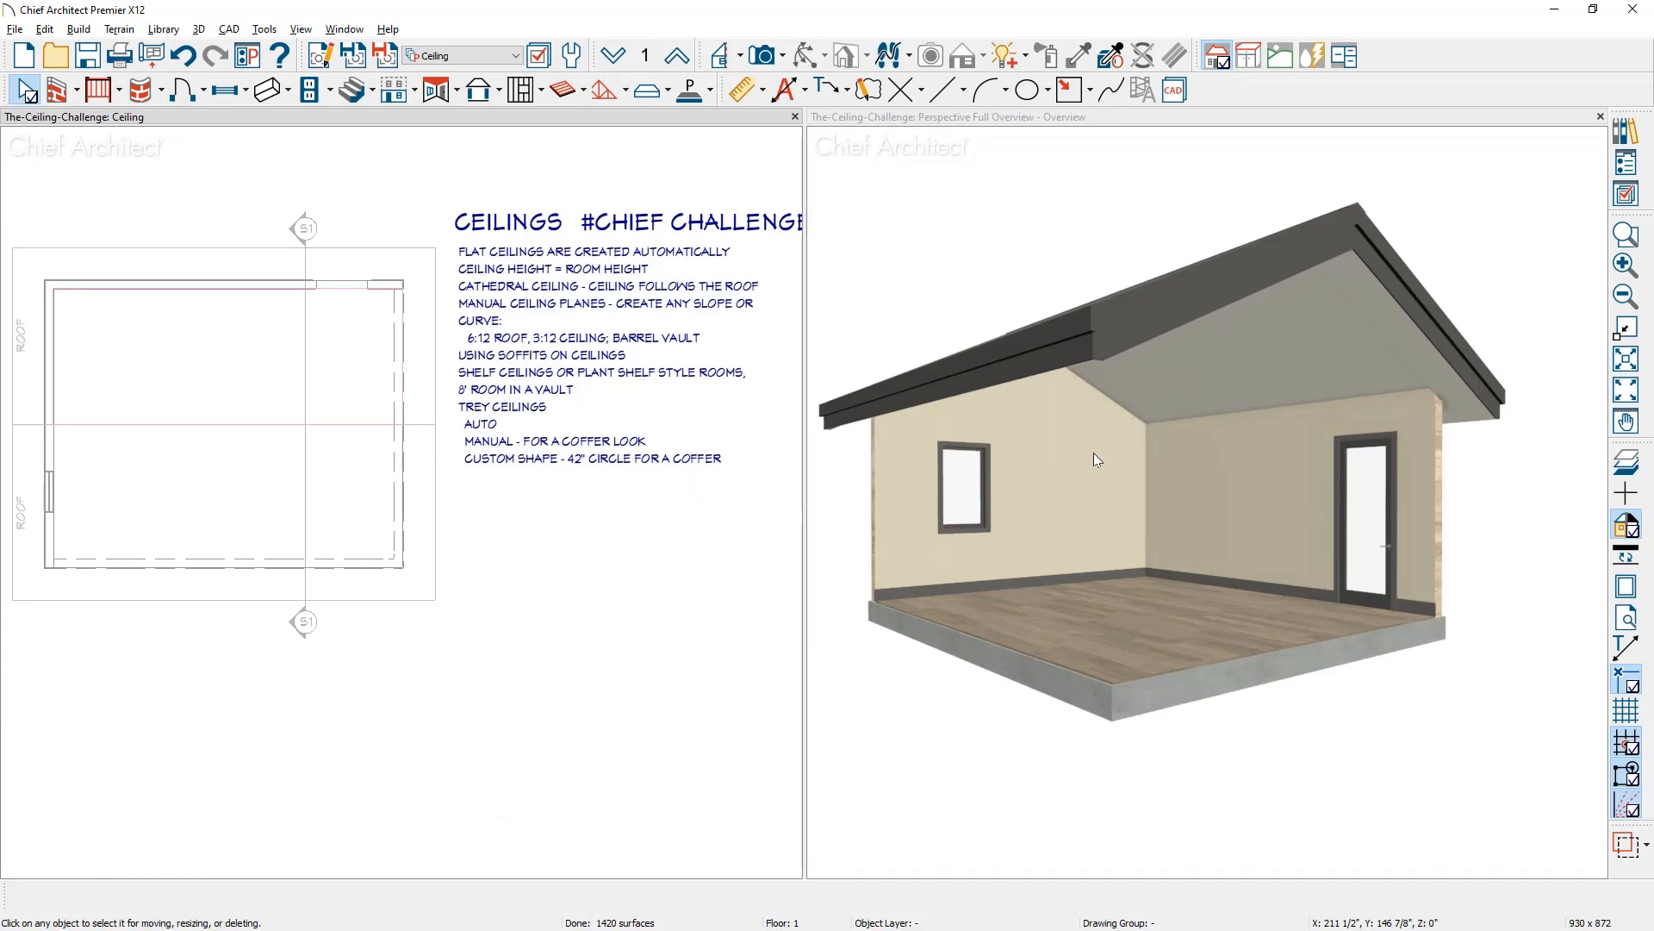
pyautogui.click(251, 424)
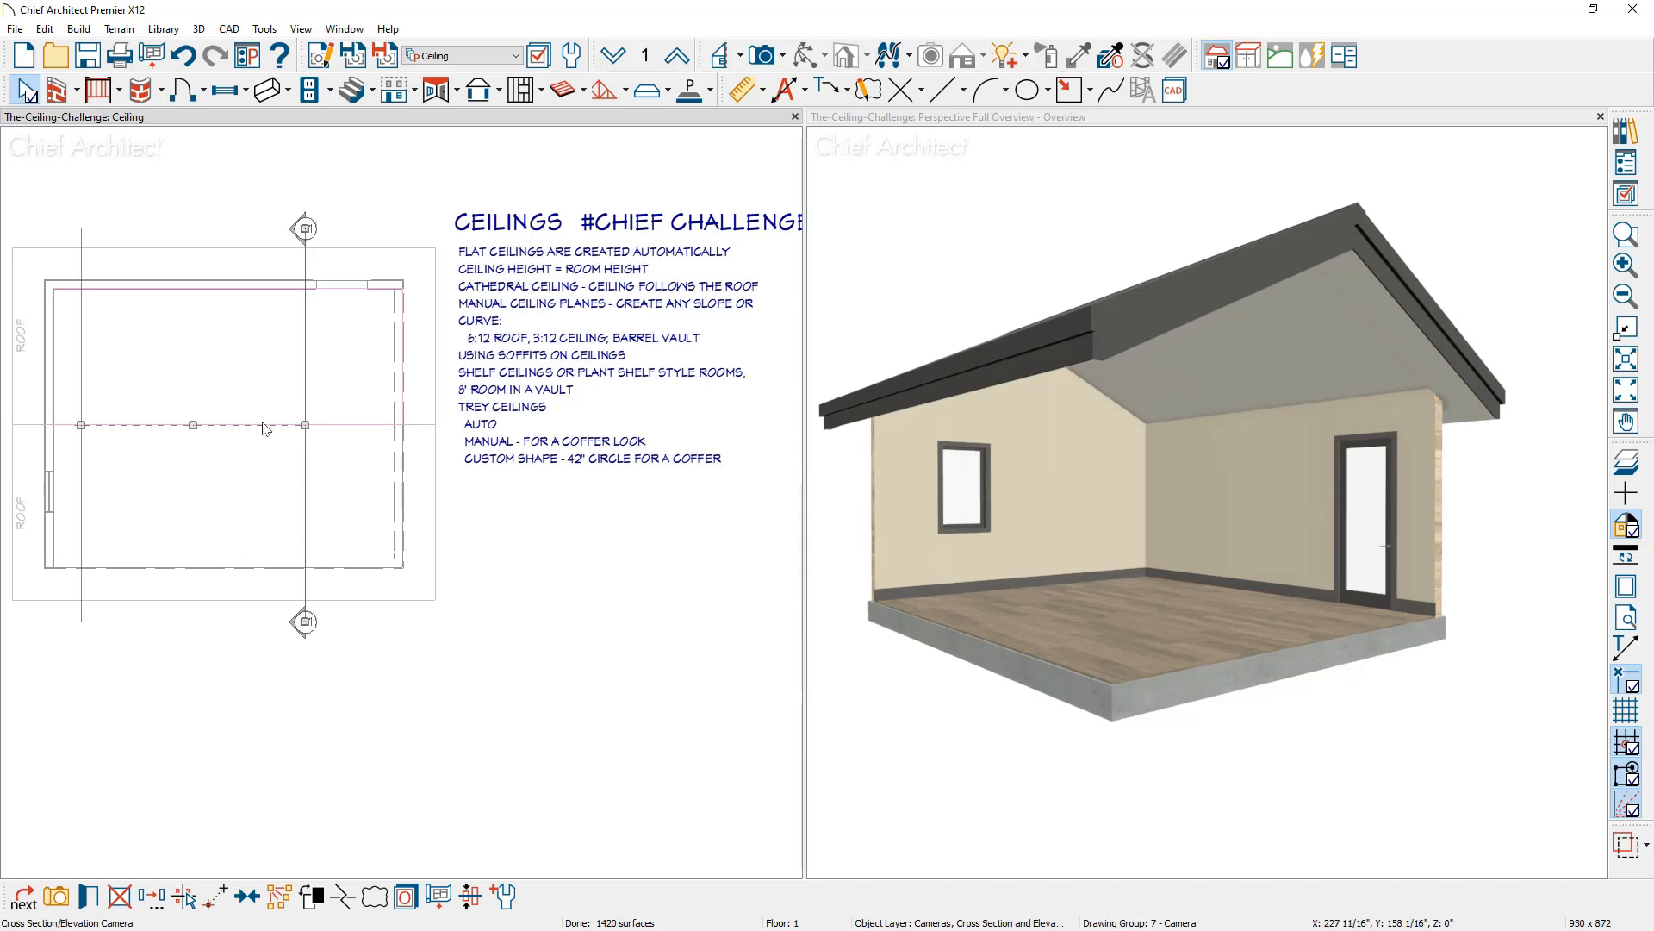
pyautogui.click(343, 431)
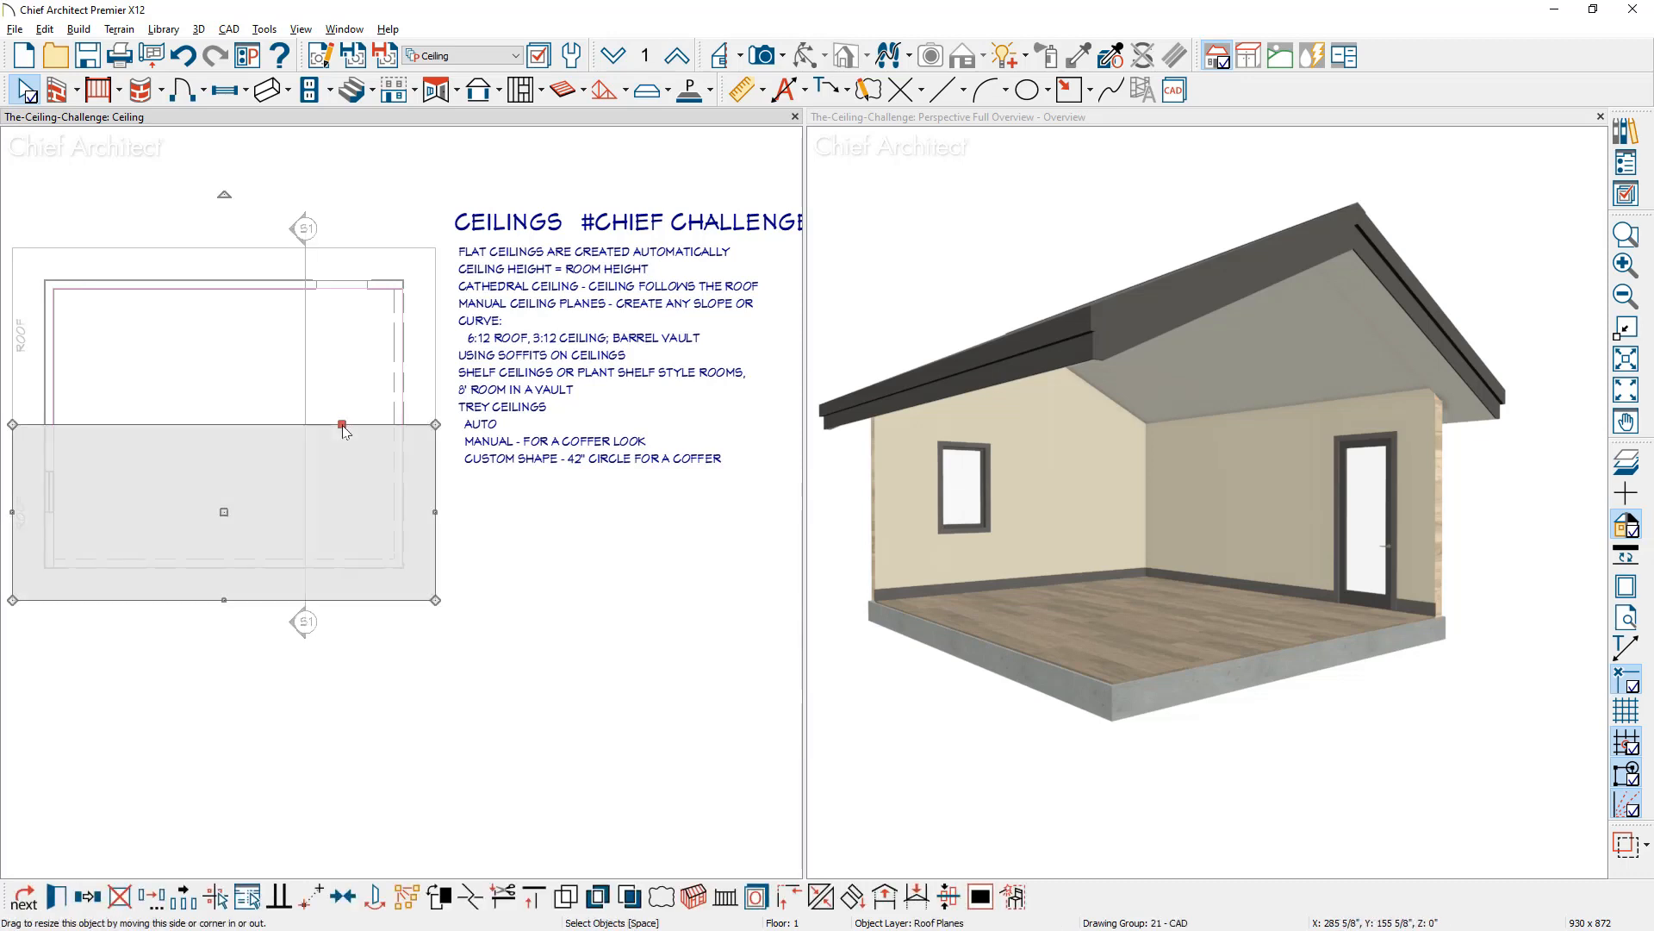
pyautogui.click(343, 431)
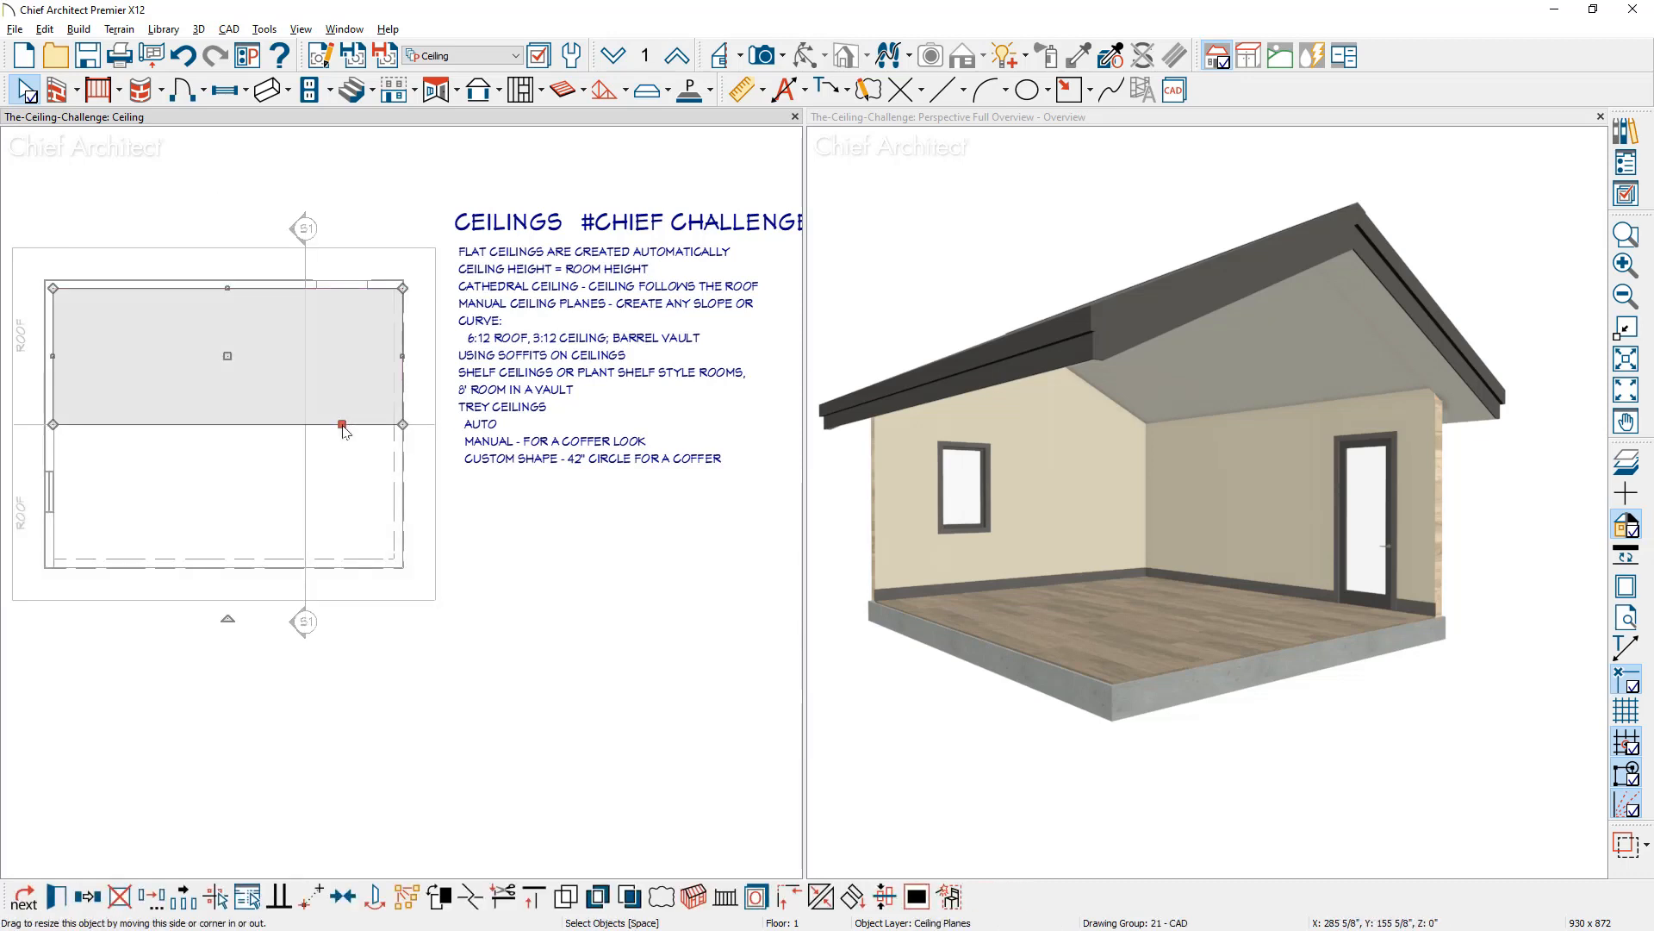
pyautogui.doubleClick(343, 431)
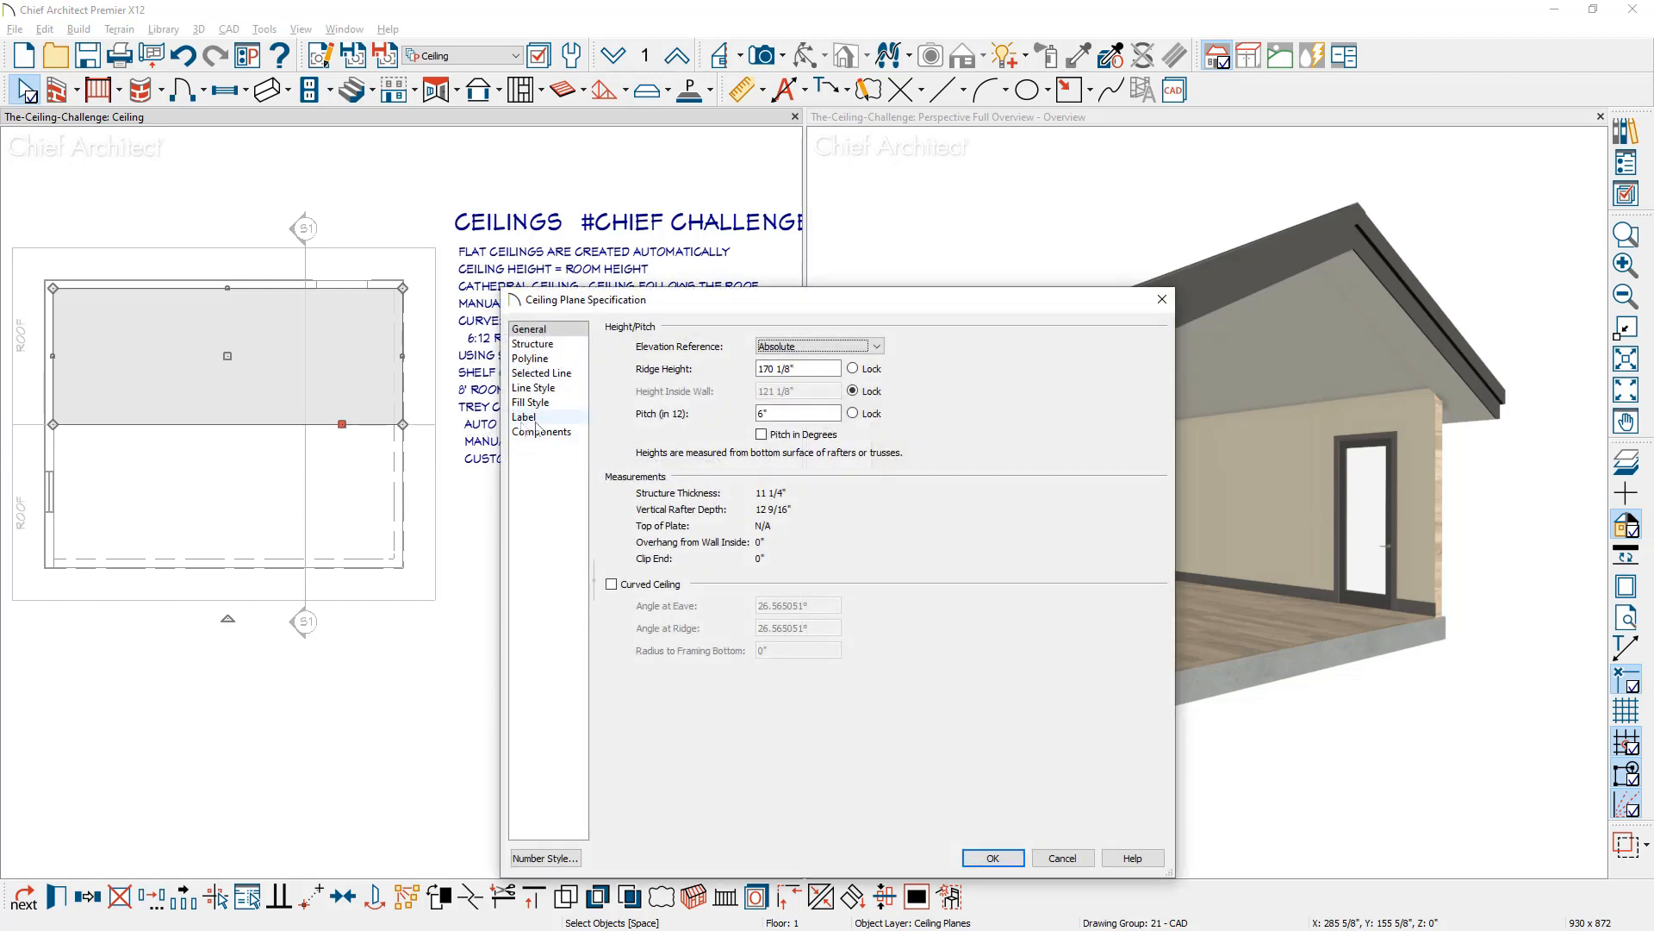
pyautogui.doubleClick(763, 413)
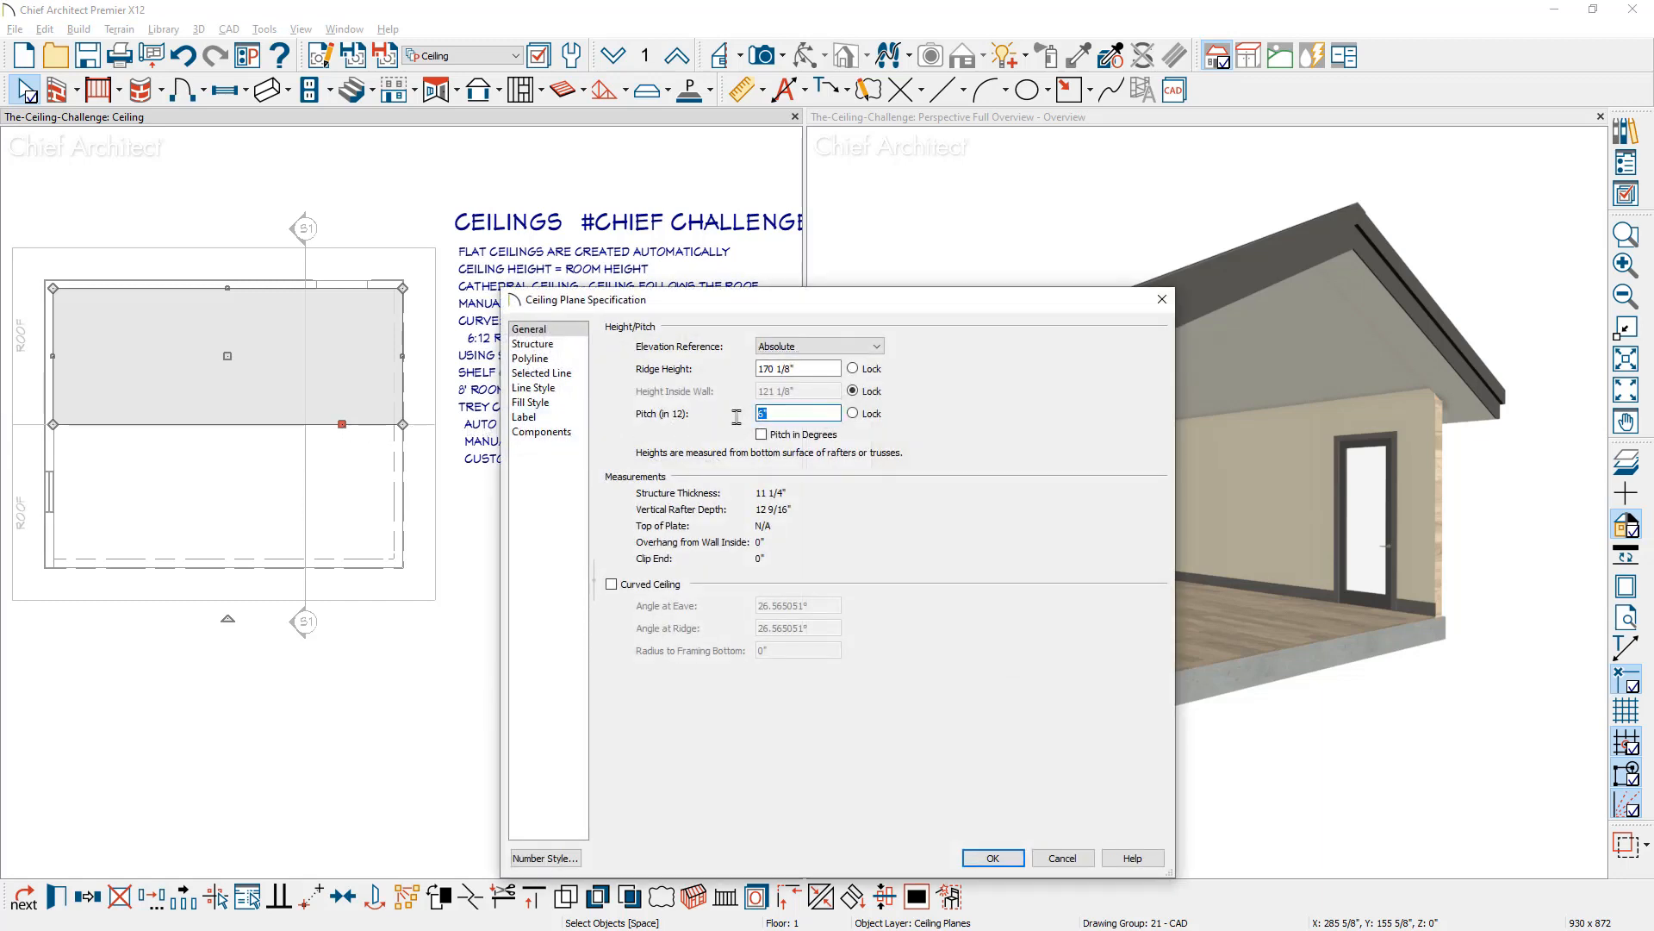
pyautogui.write('3')
pyautogui.press('Return')
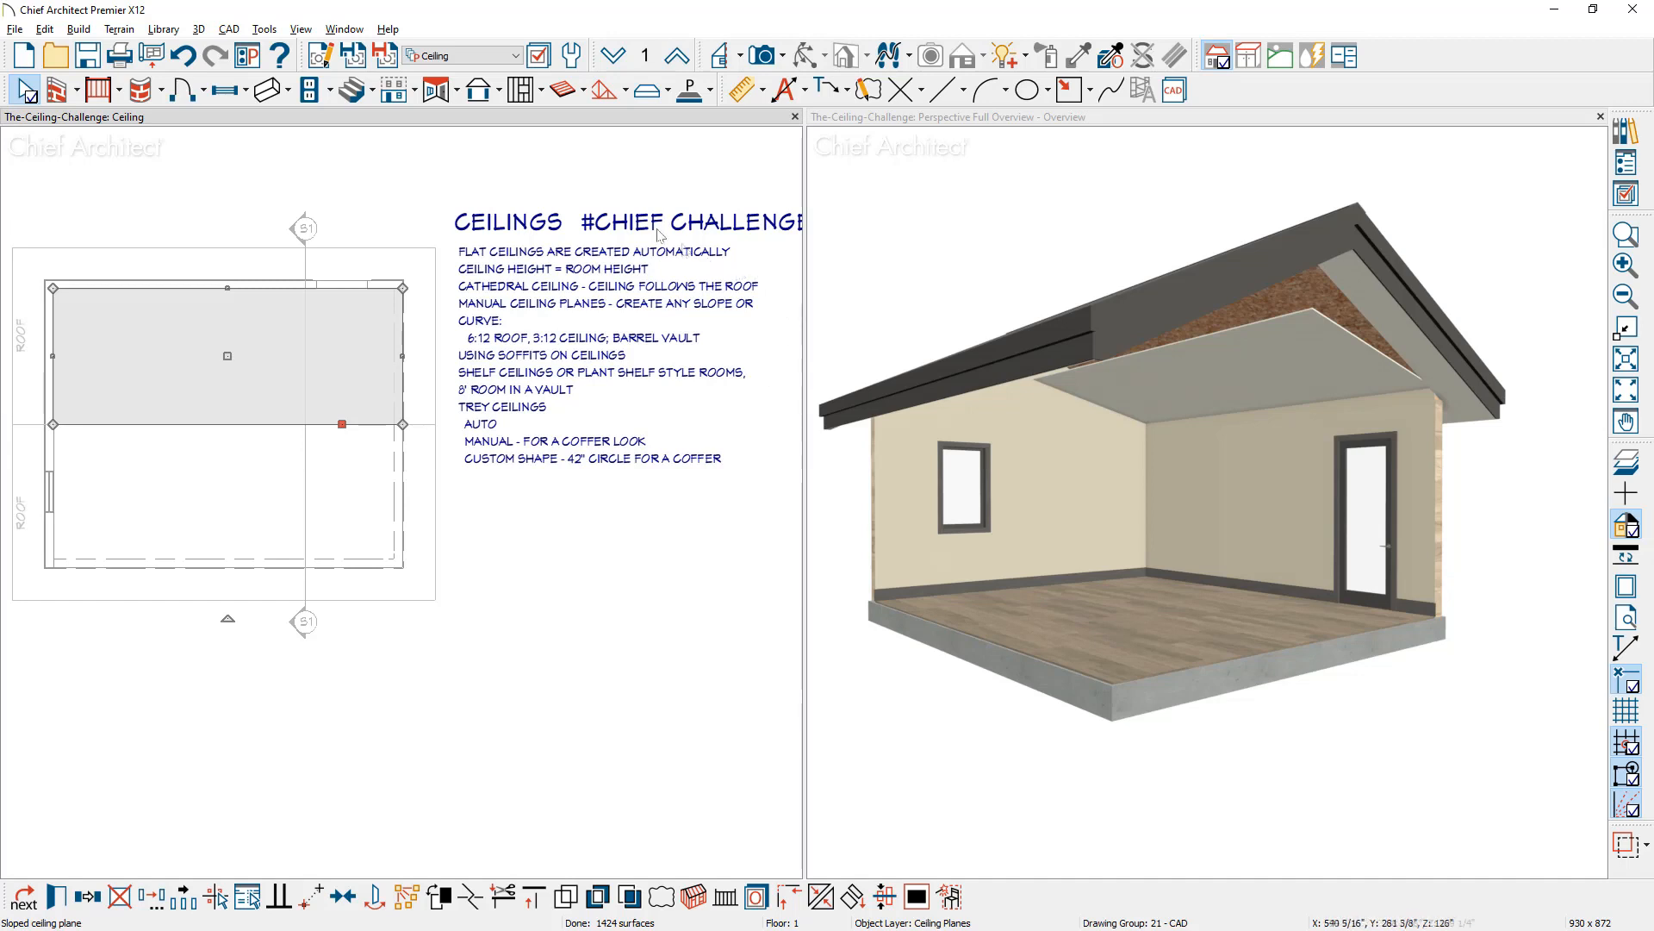
# Step: Draw a second ceiling plane from the inside of the lower wall in plan up to the roof ridge line
pyautogui.click(458, 92)
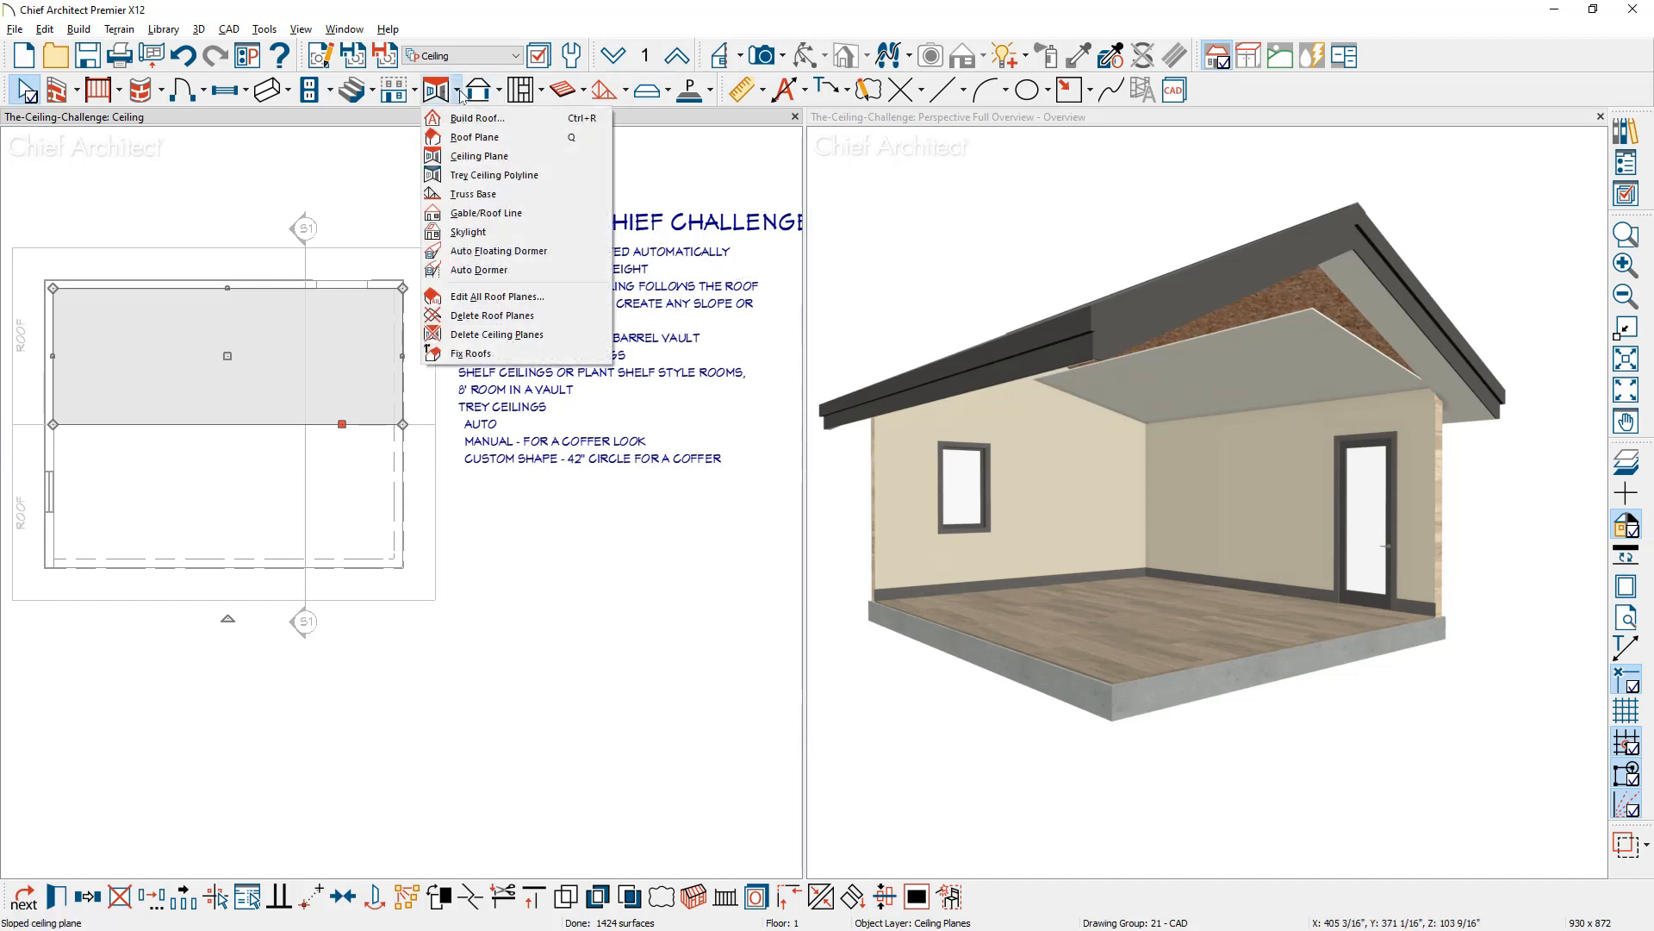
pyautogui.click(479, 156)
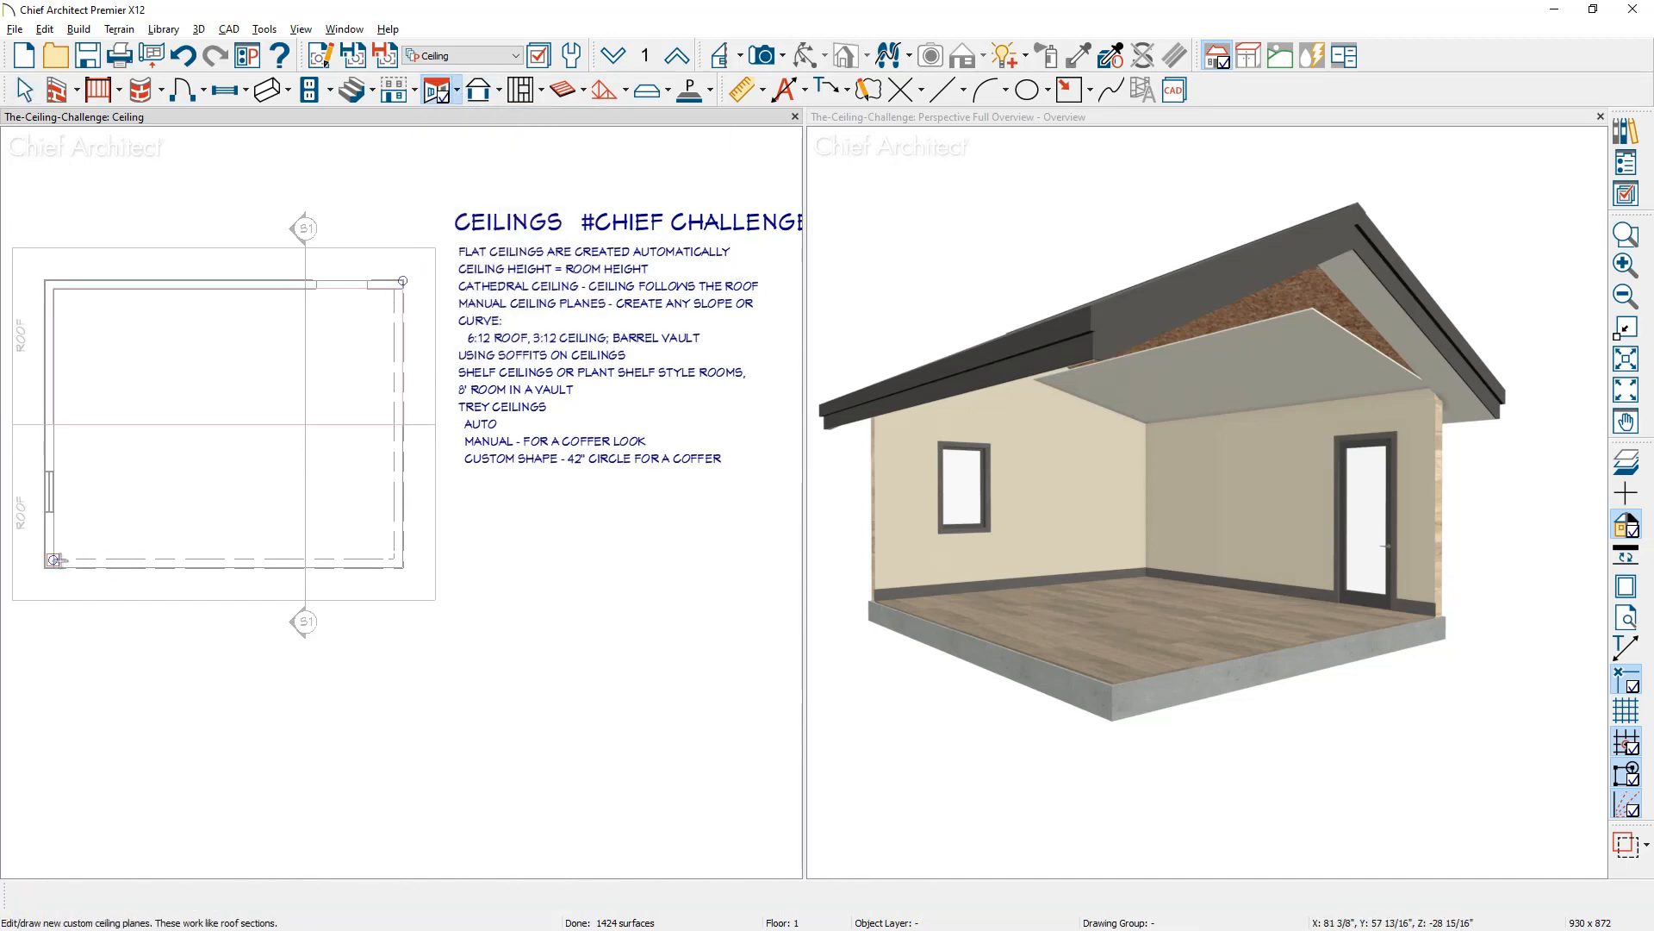
pyautogui.moveTo(53, 560); pyautogui.dragTo(403, 559)
pyautogui.click(382, 422)
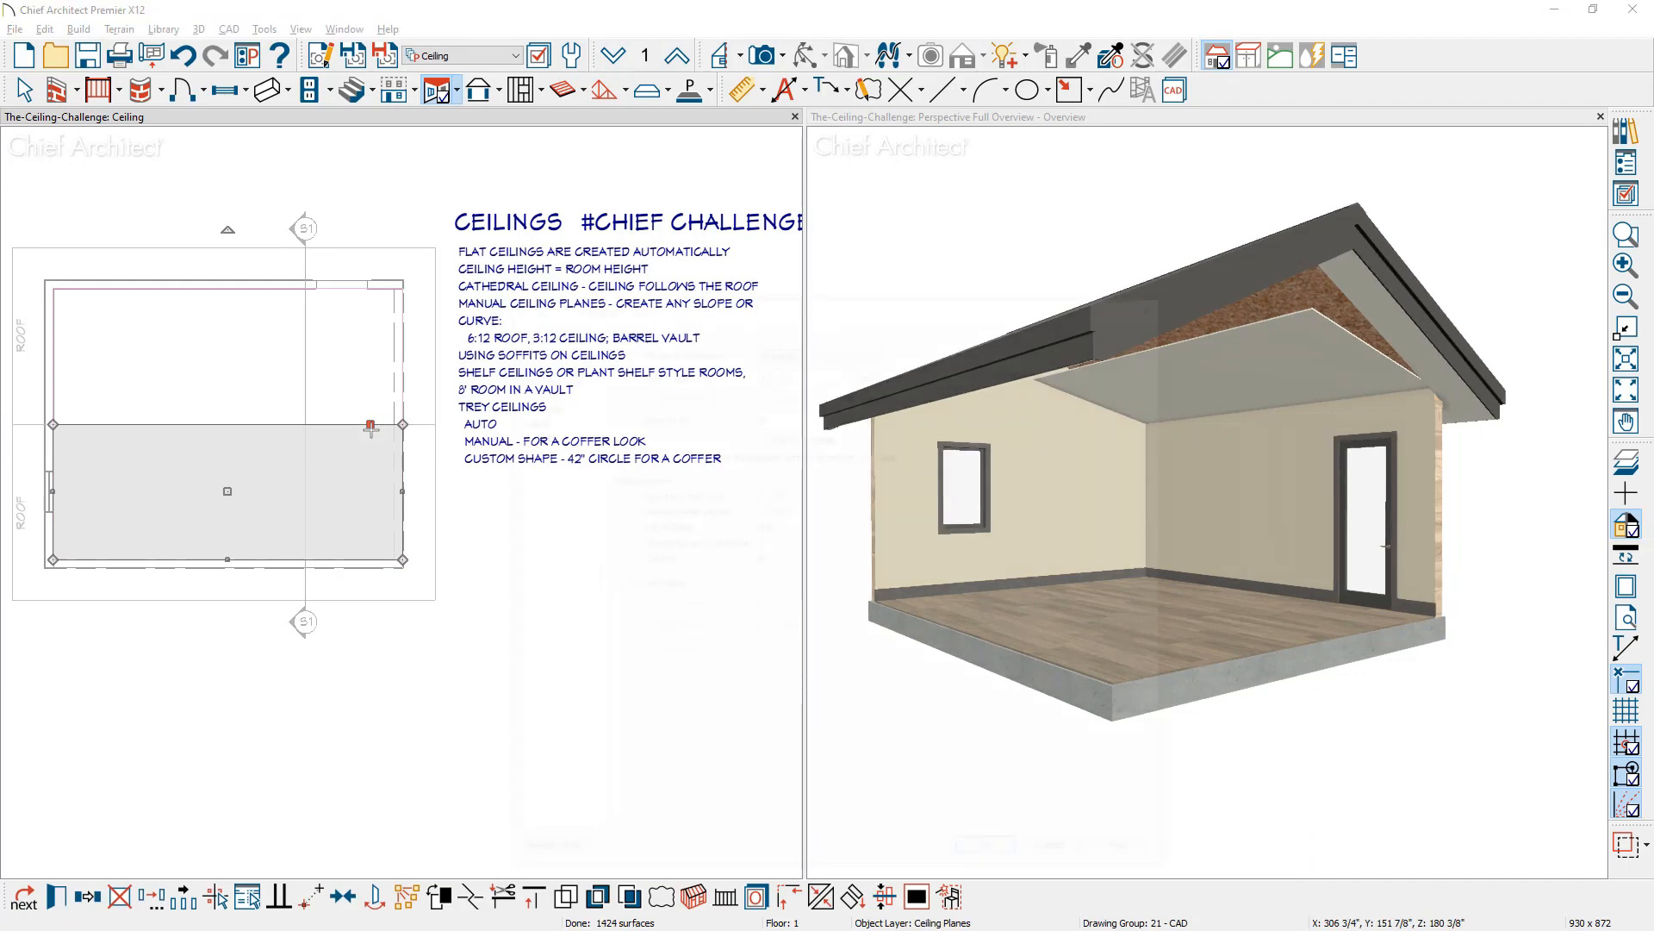
# Step: Set the second ceiling plane's pitch to 3 in 12
pyautogui.doubleClick(370, 424)
pyautogui.click(760, 414)
pyautogui.moveTo(763, 414); pyautogui.dragTo(726, 419)
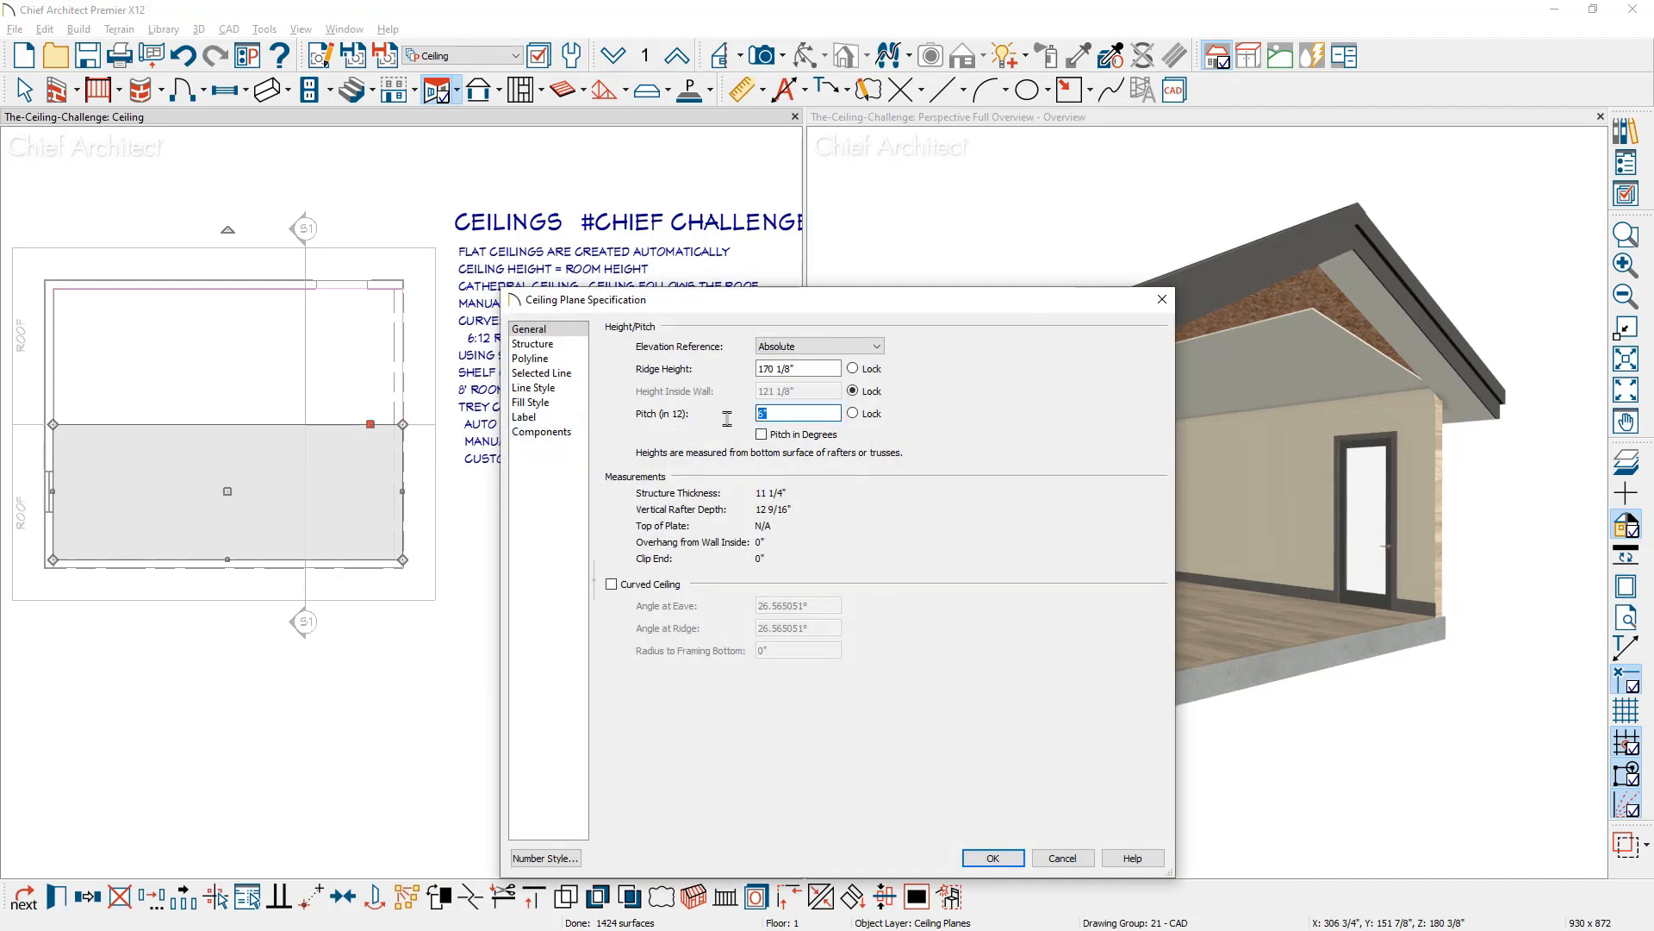
pyautogui.write('3')
pyautogui.press('Return')
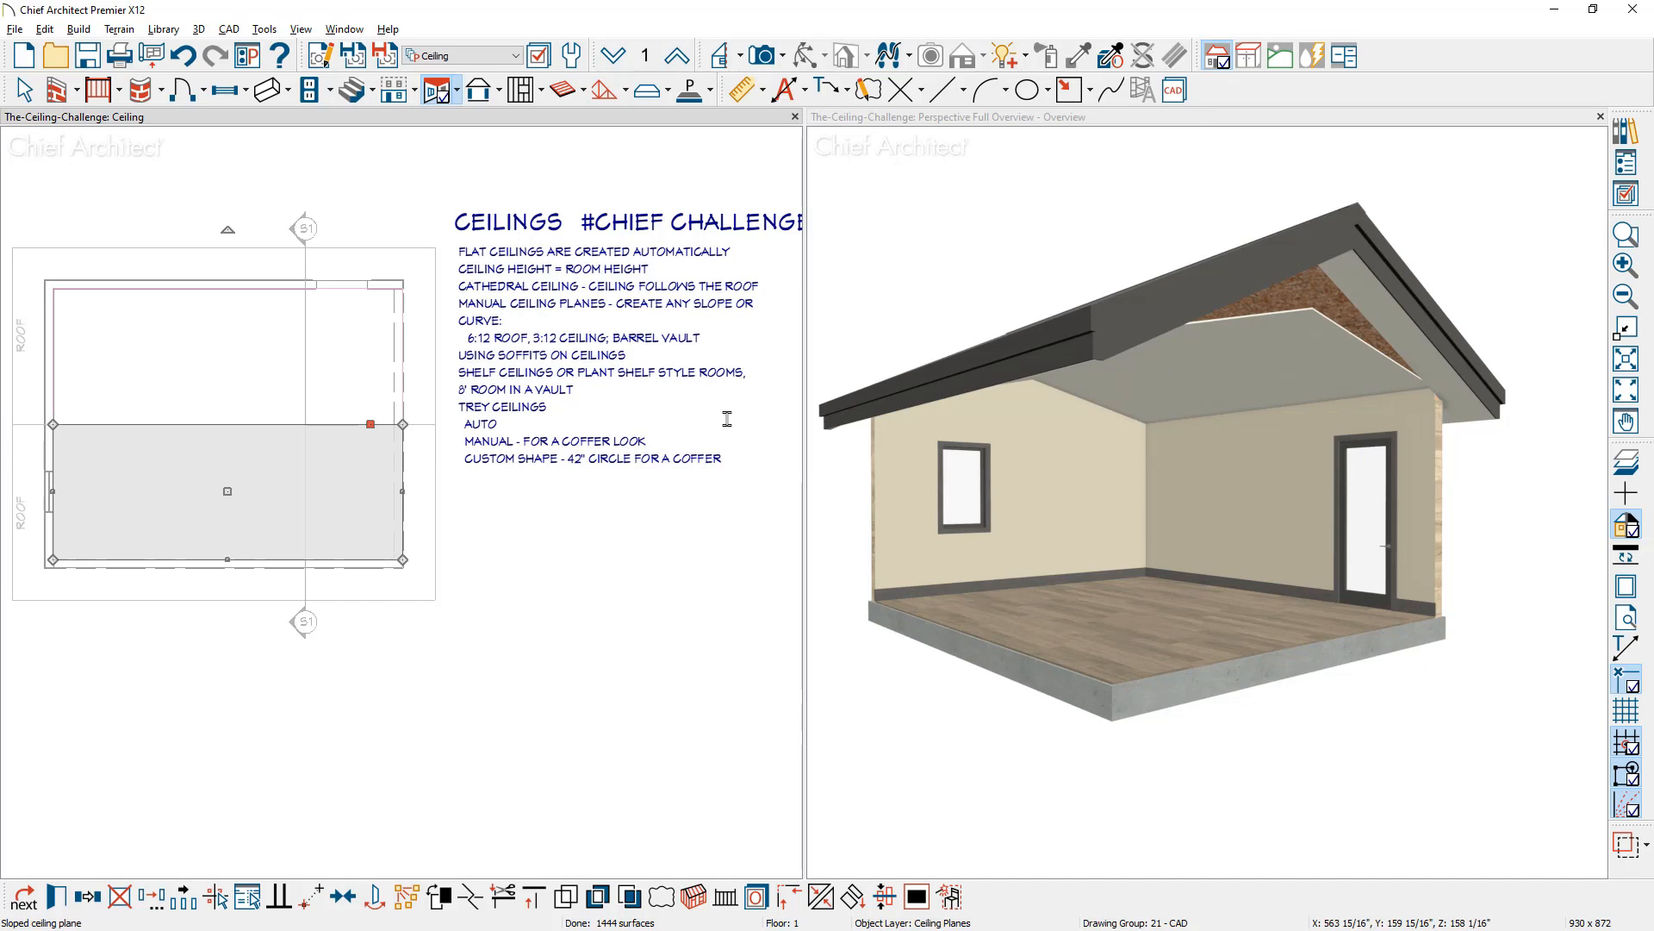
pyautogui.press('Escape')
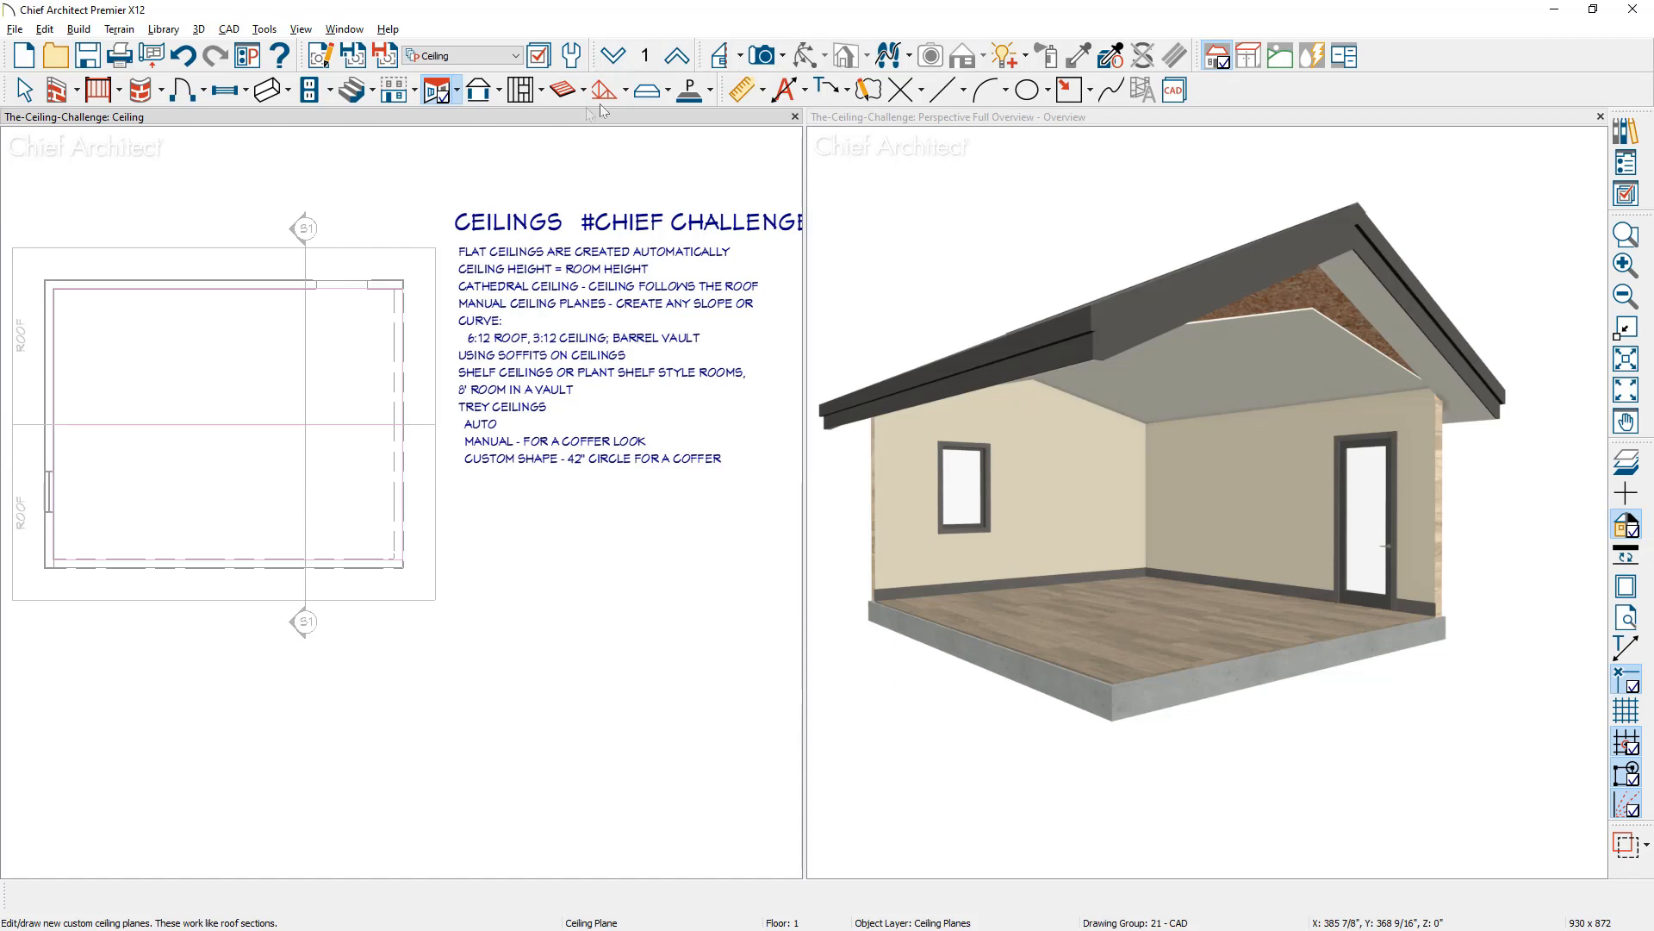
# Step: Draw a roof truss across the room beside the right-hand wall in plan, and delete it again
pyautogui.click(626, 90)
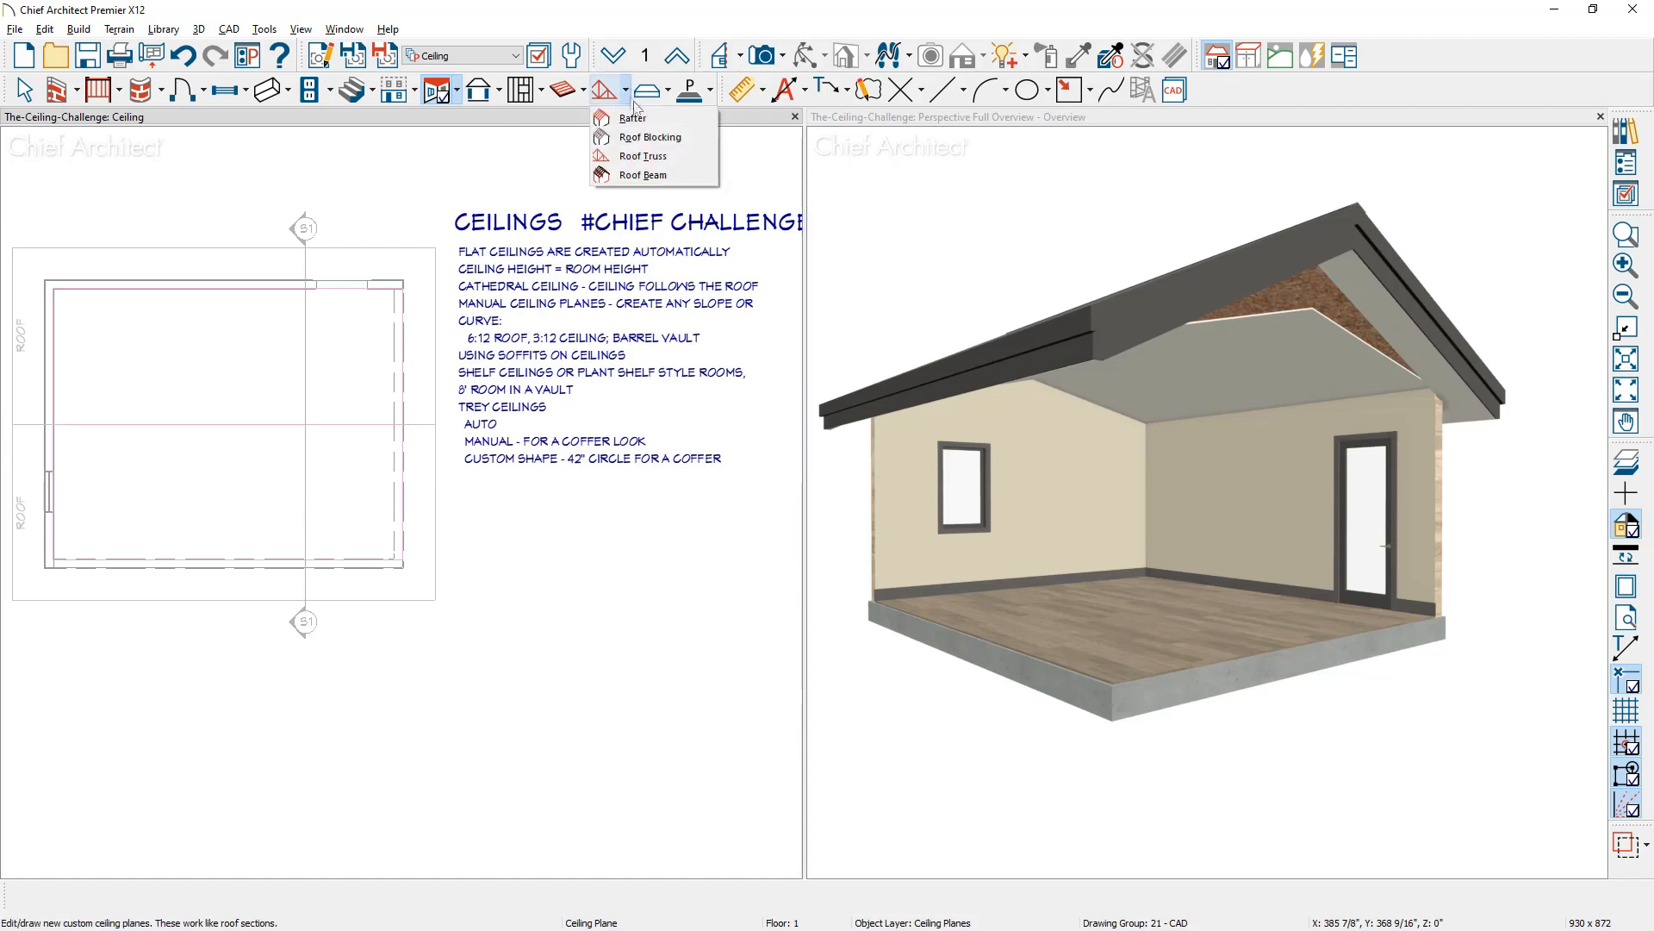
pyautogui.click(655, 156)
pyautogui.moveTo(395, 288); pyautogui.dragTo(375, 532)
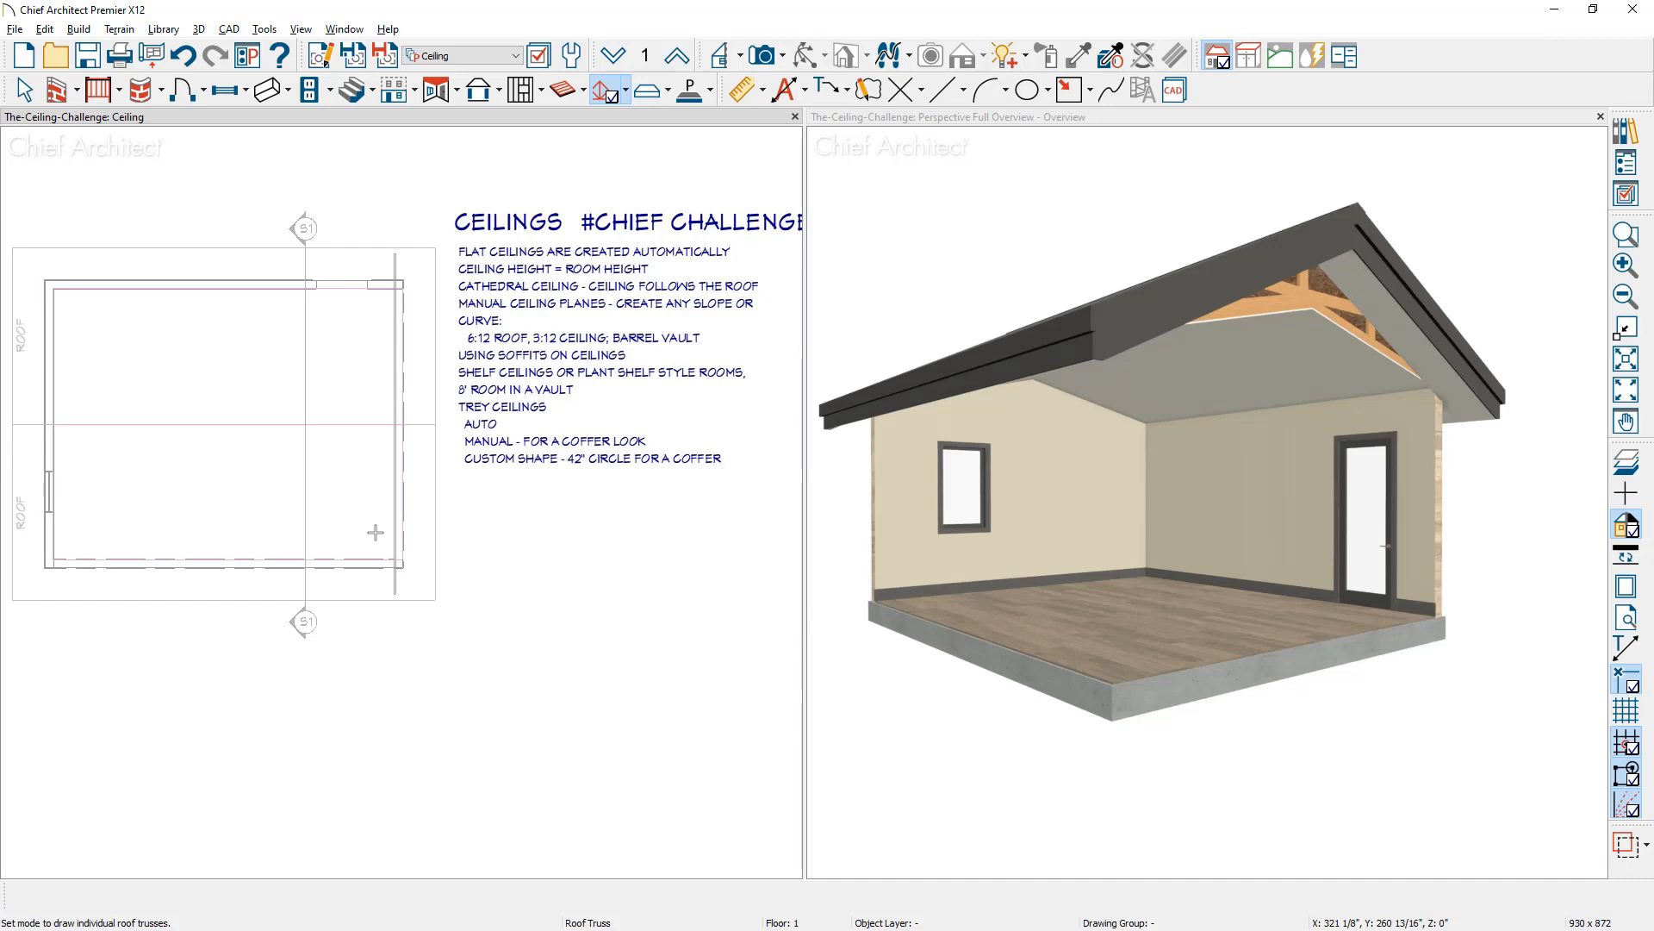
pyautogui.click(395, 269)
pyautogui.press('Delete')
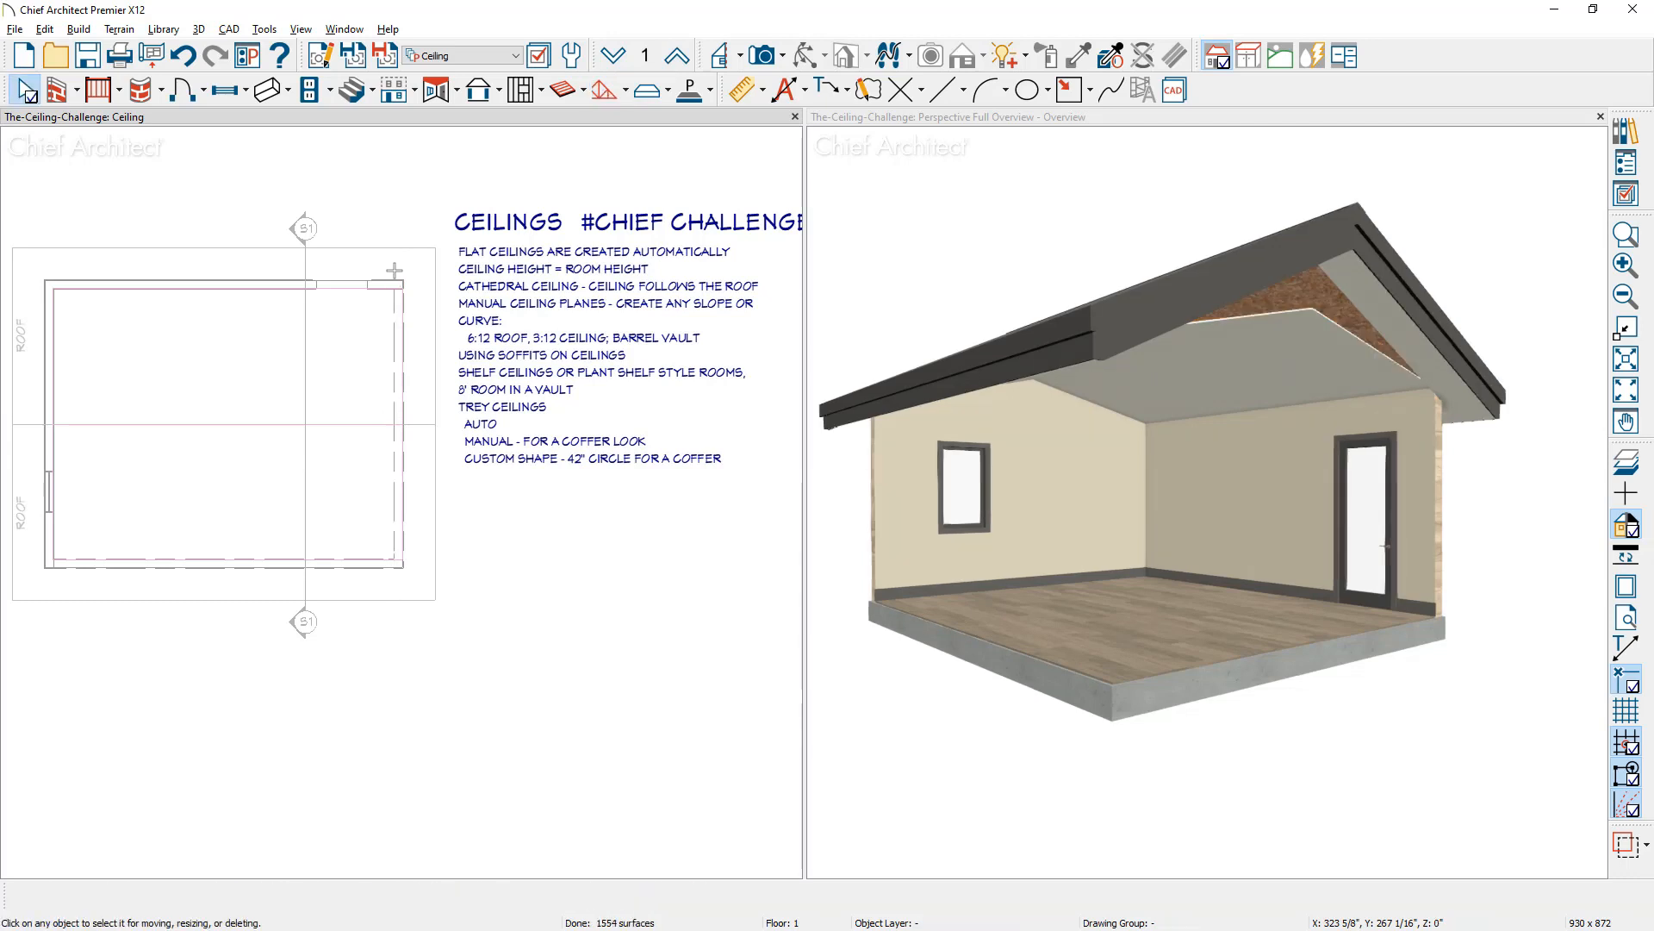
# Step: Make both ceiling planes curved with a 0° angle at the ridge, and undo the curvature
pyautogui.click(374, 424)
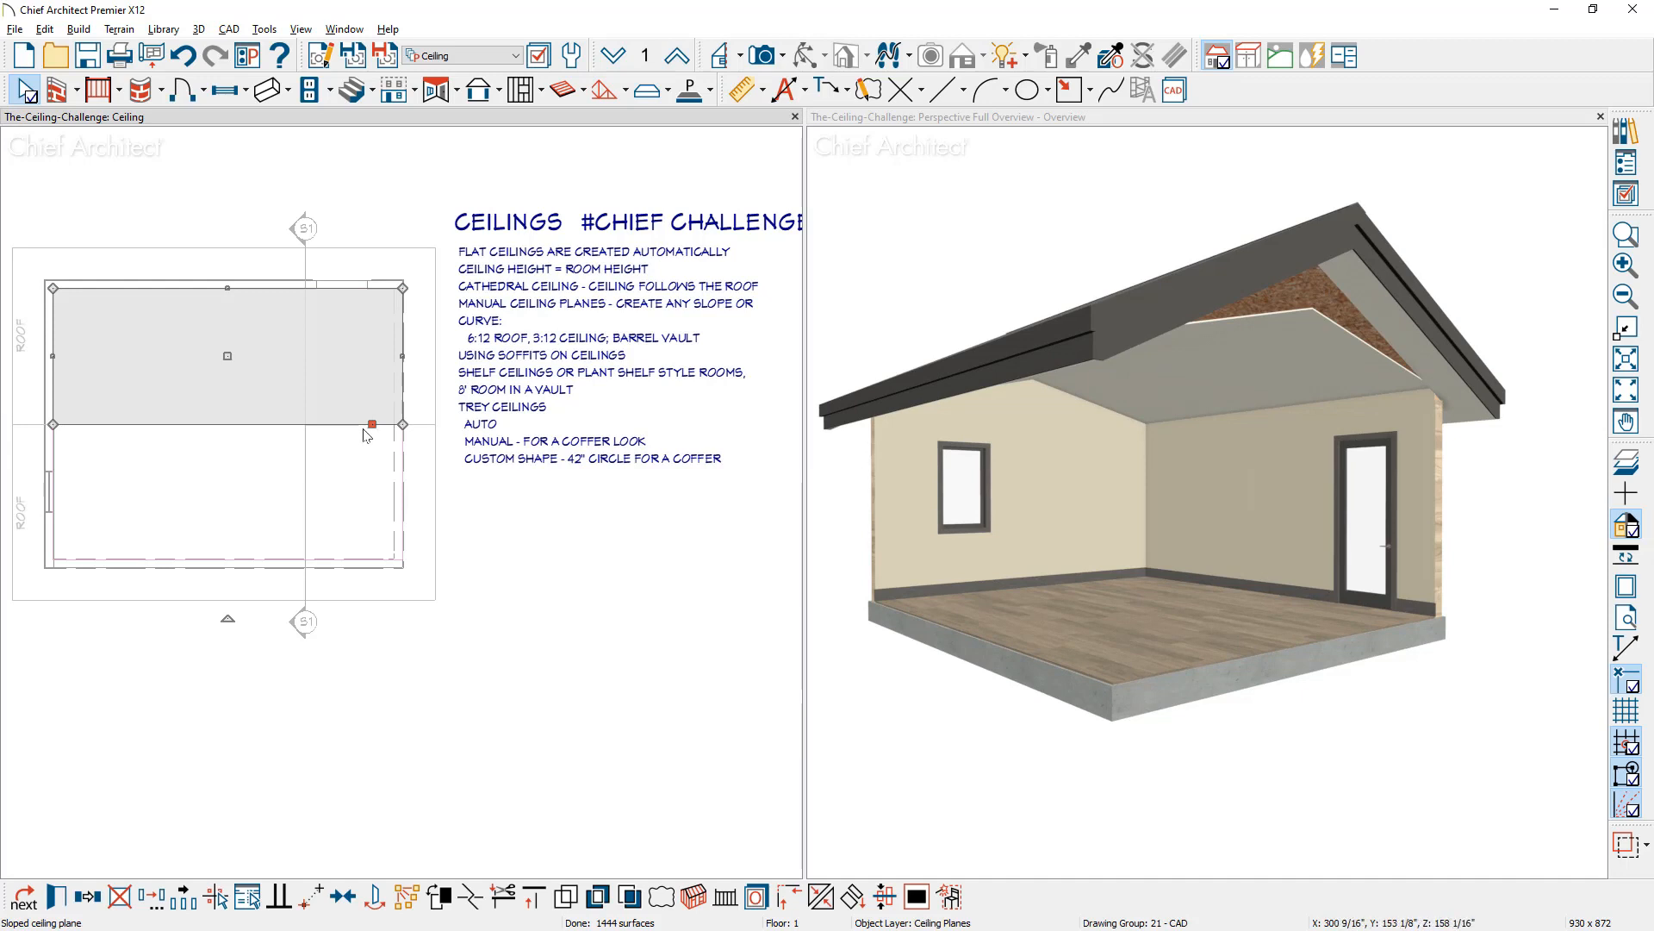
pyautogui.keyDown('shift'); pyautogui.click(364, 431); pyautogui.keyUp('shift')
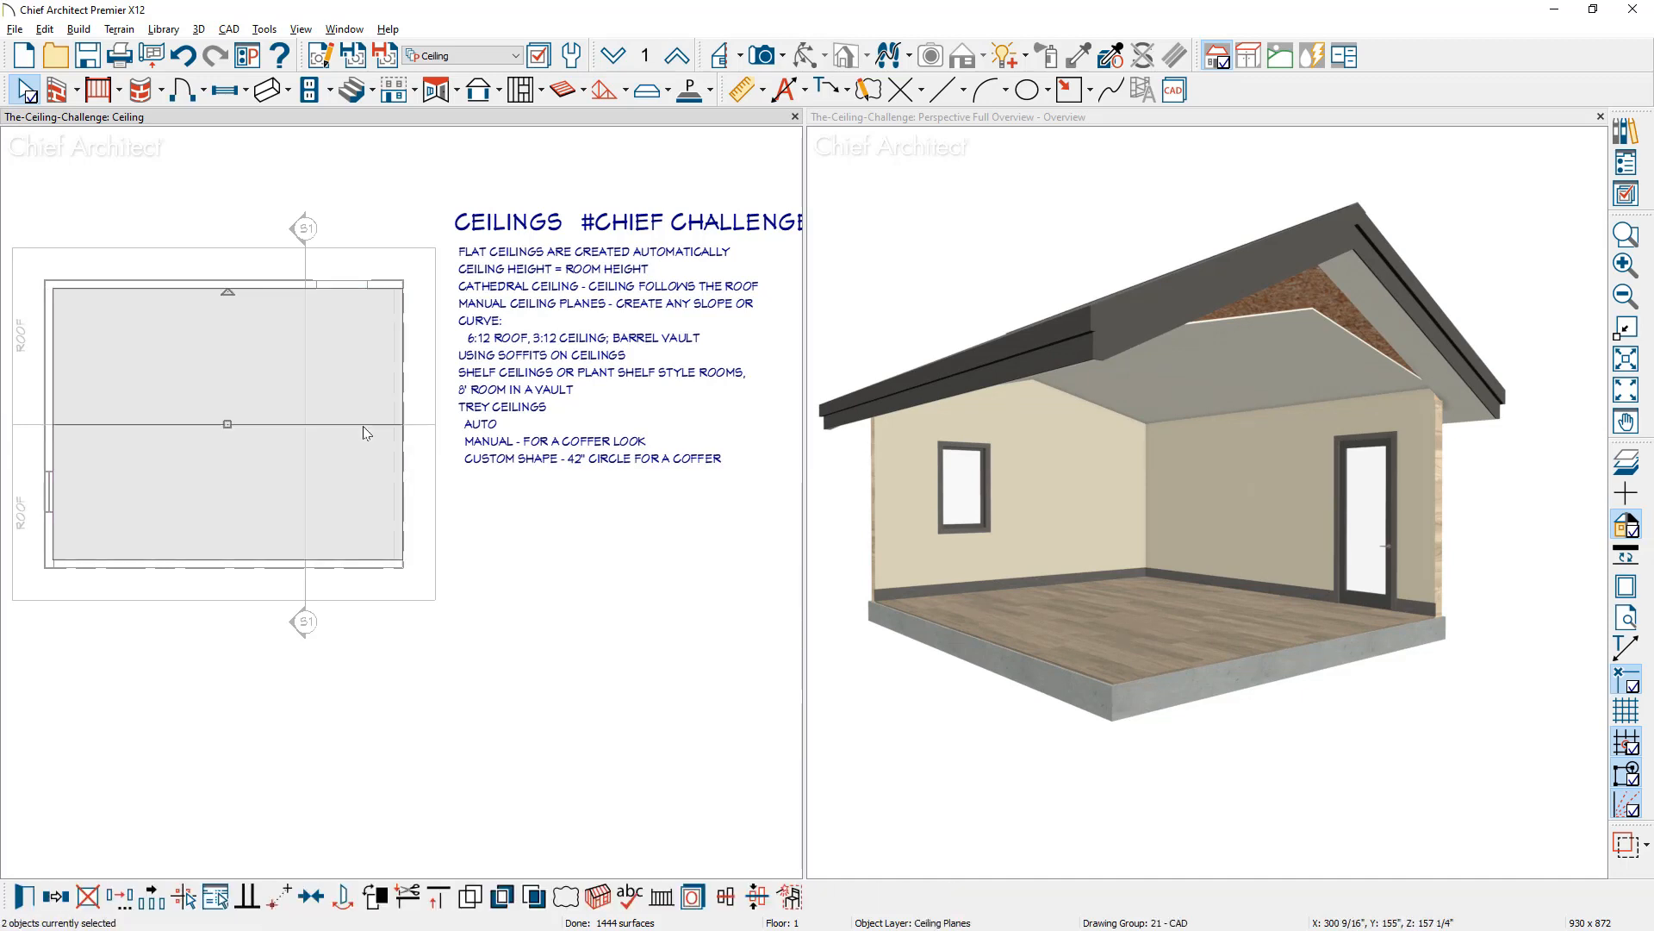
pyautogui.click(26, 896)
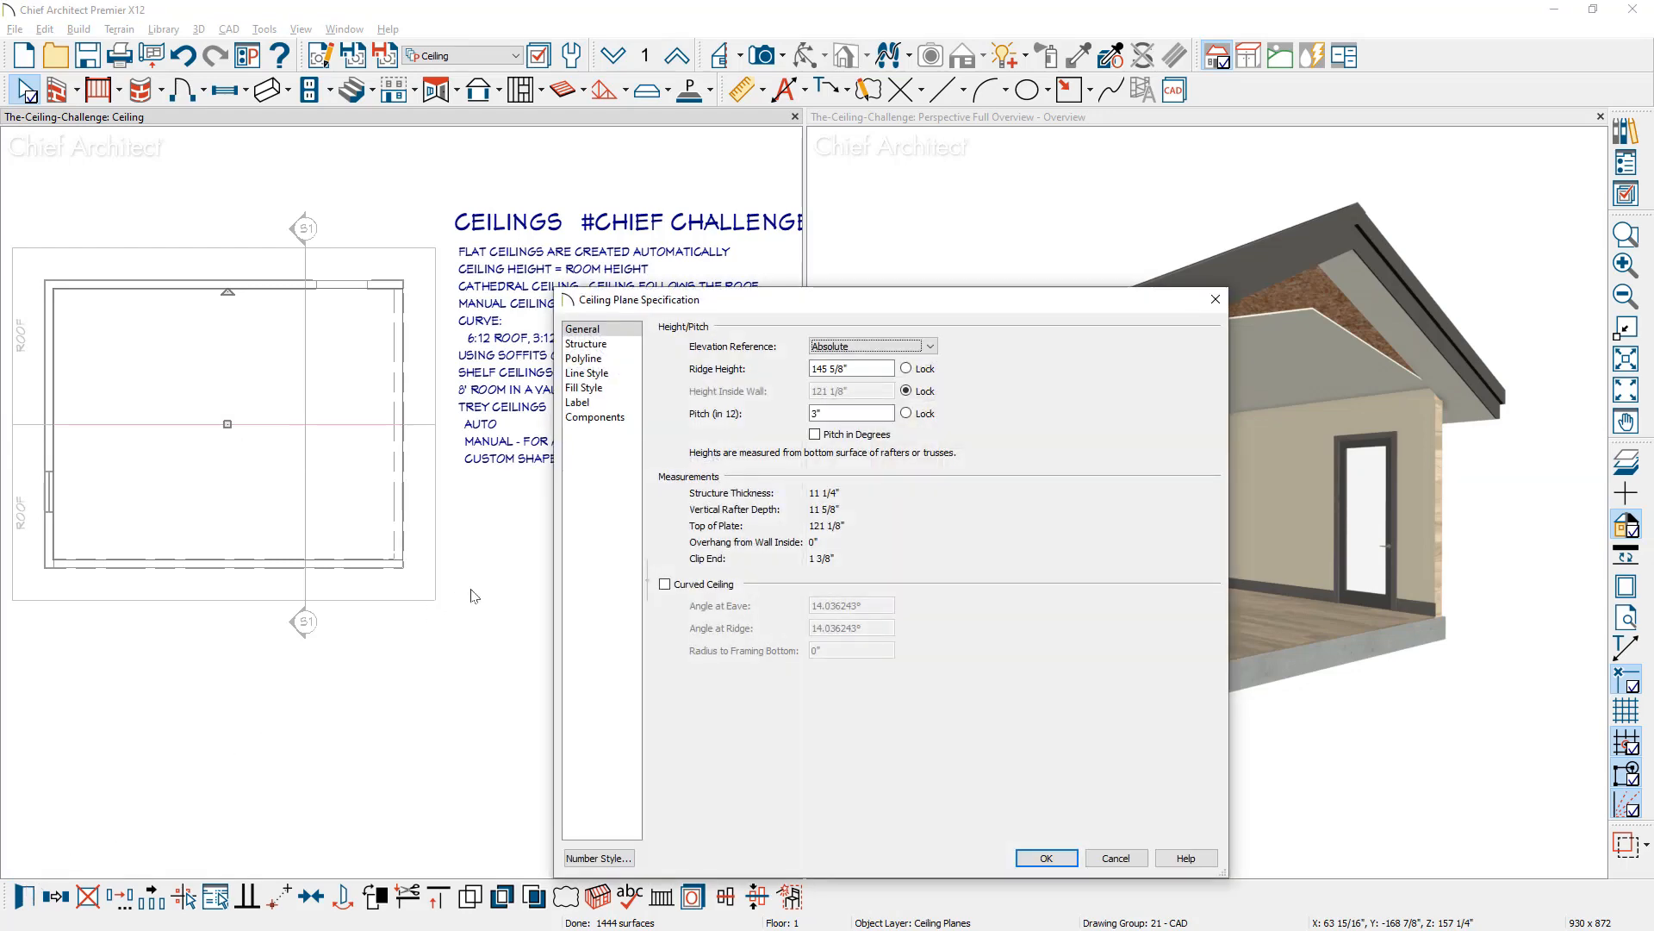
pyautogui.click(664, 585)
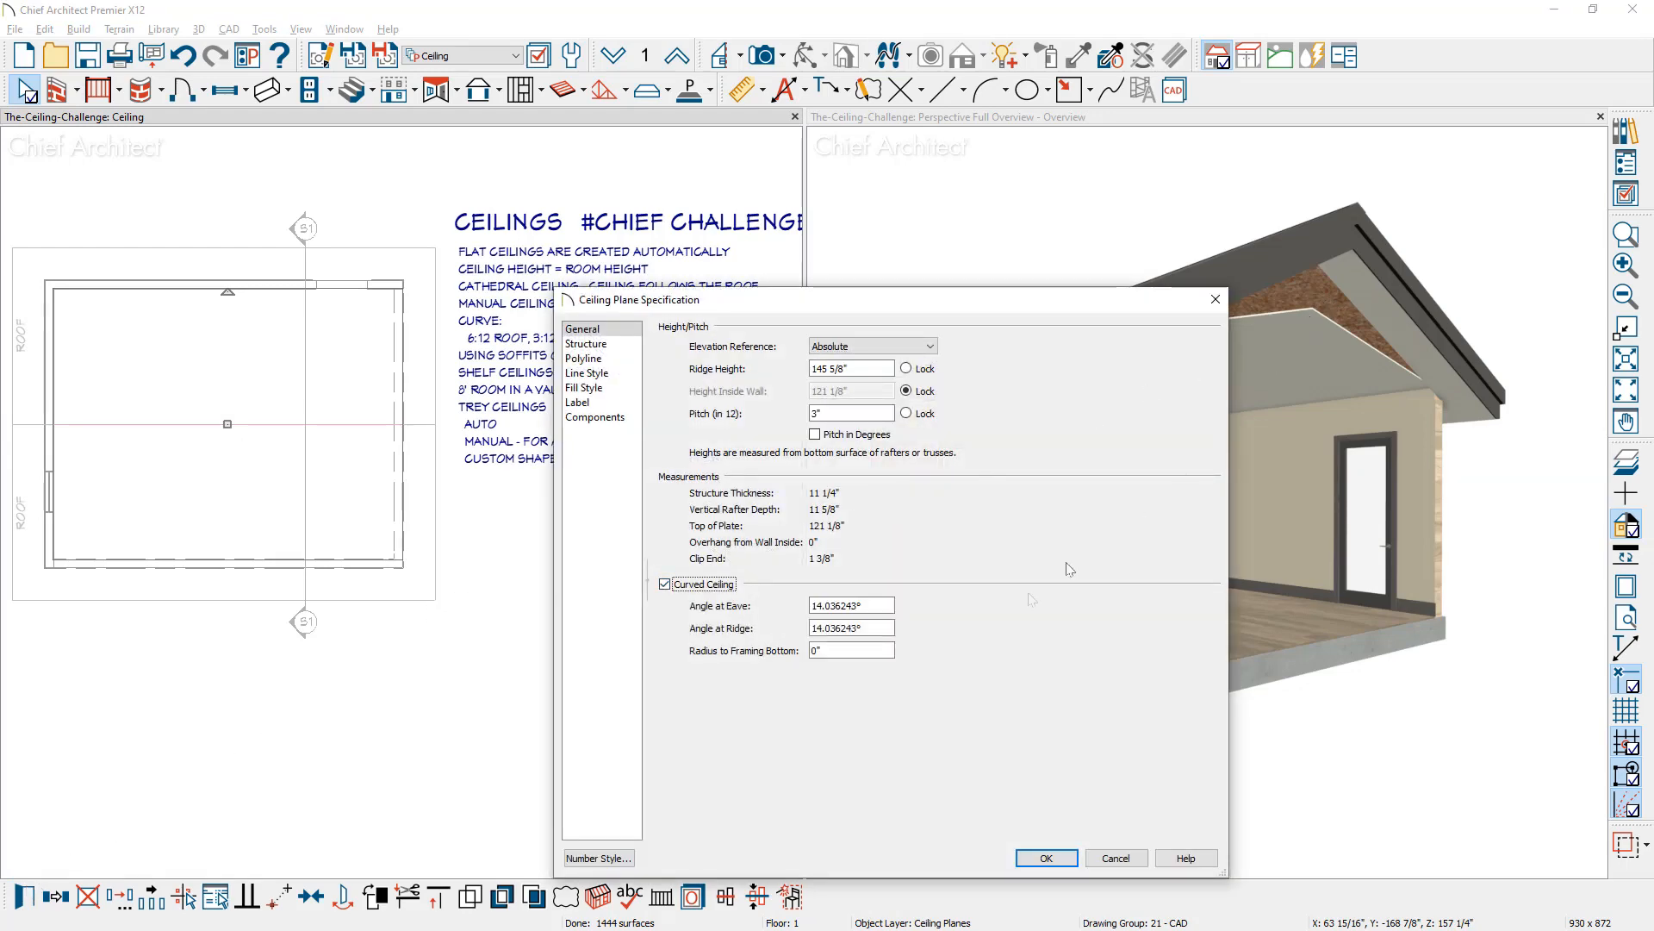
pyautogui.click(835, 626)
pyautogui.doubleClick(835, 626)
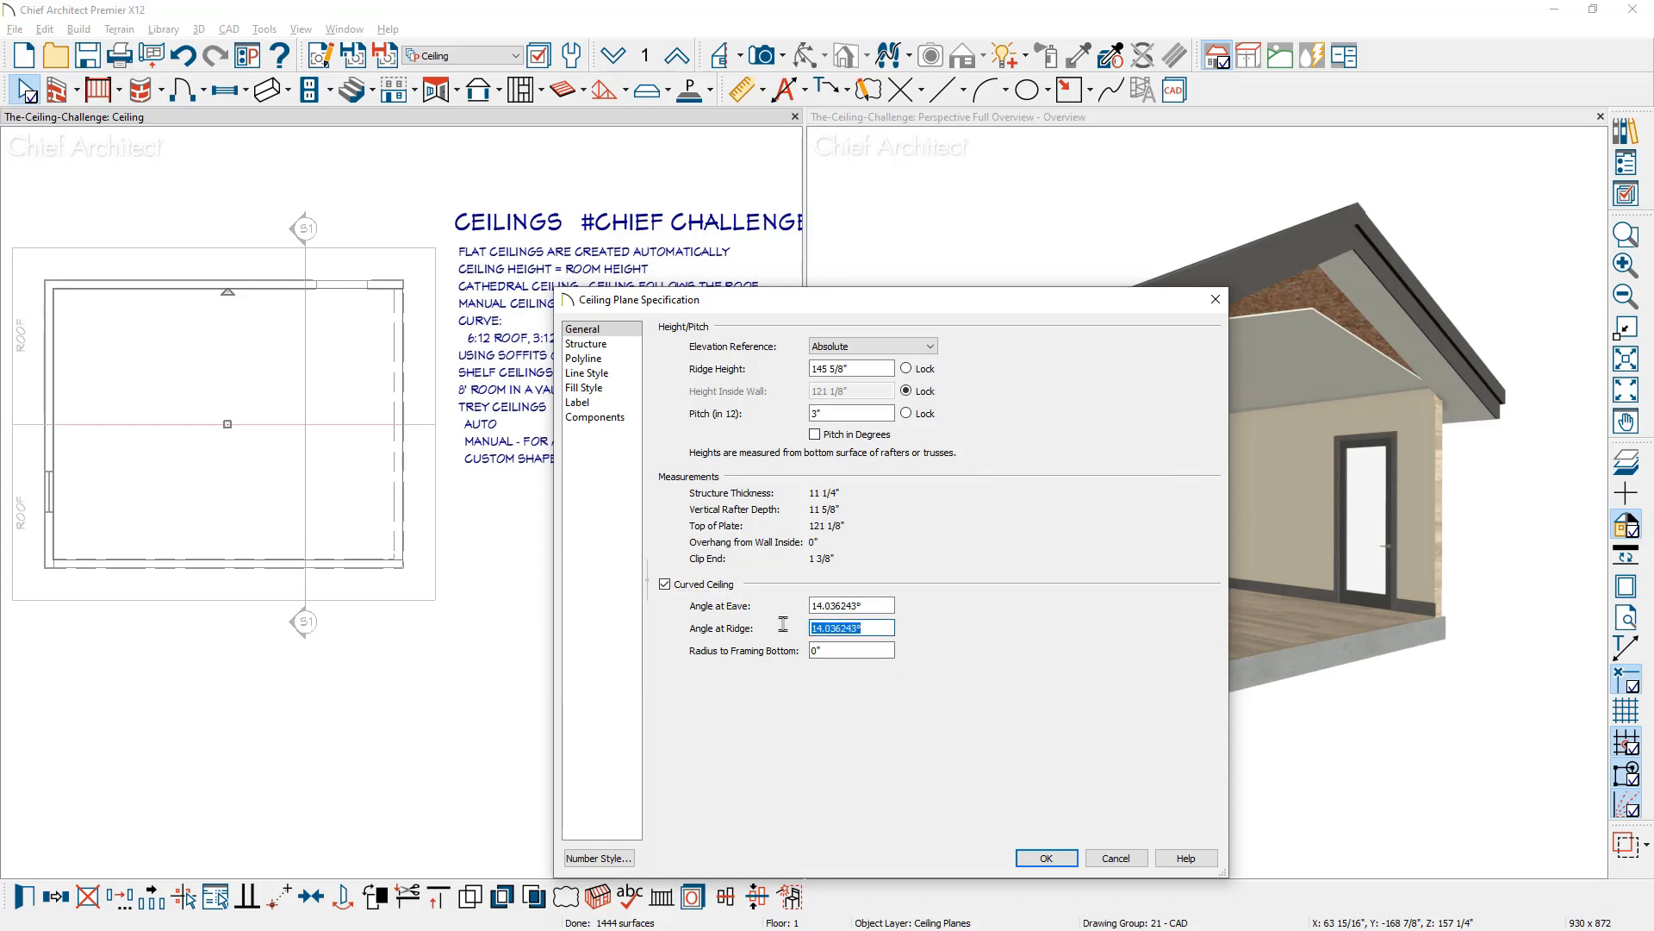
pyautogui.write('0')
pyautogui.press('Tab')
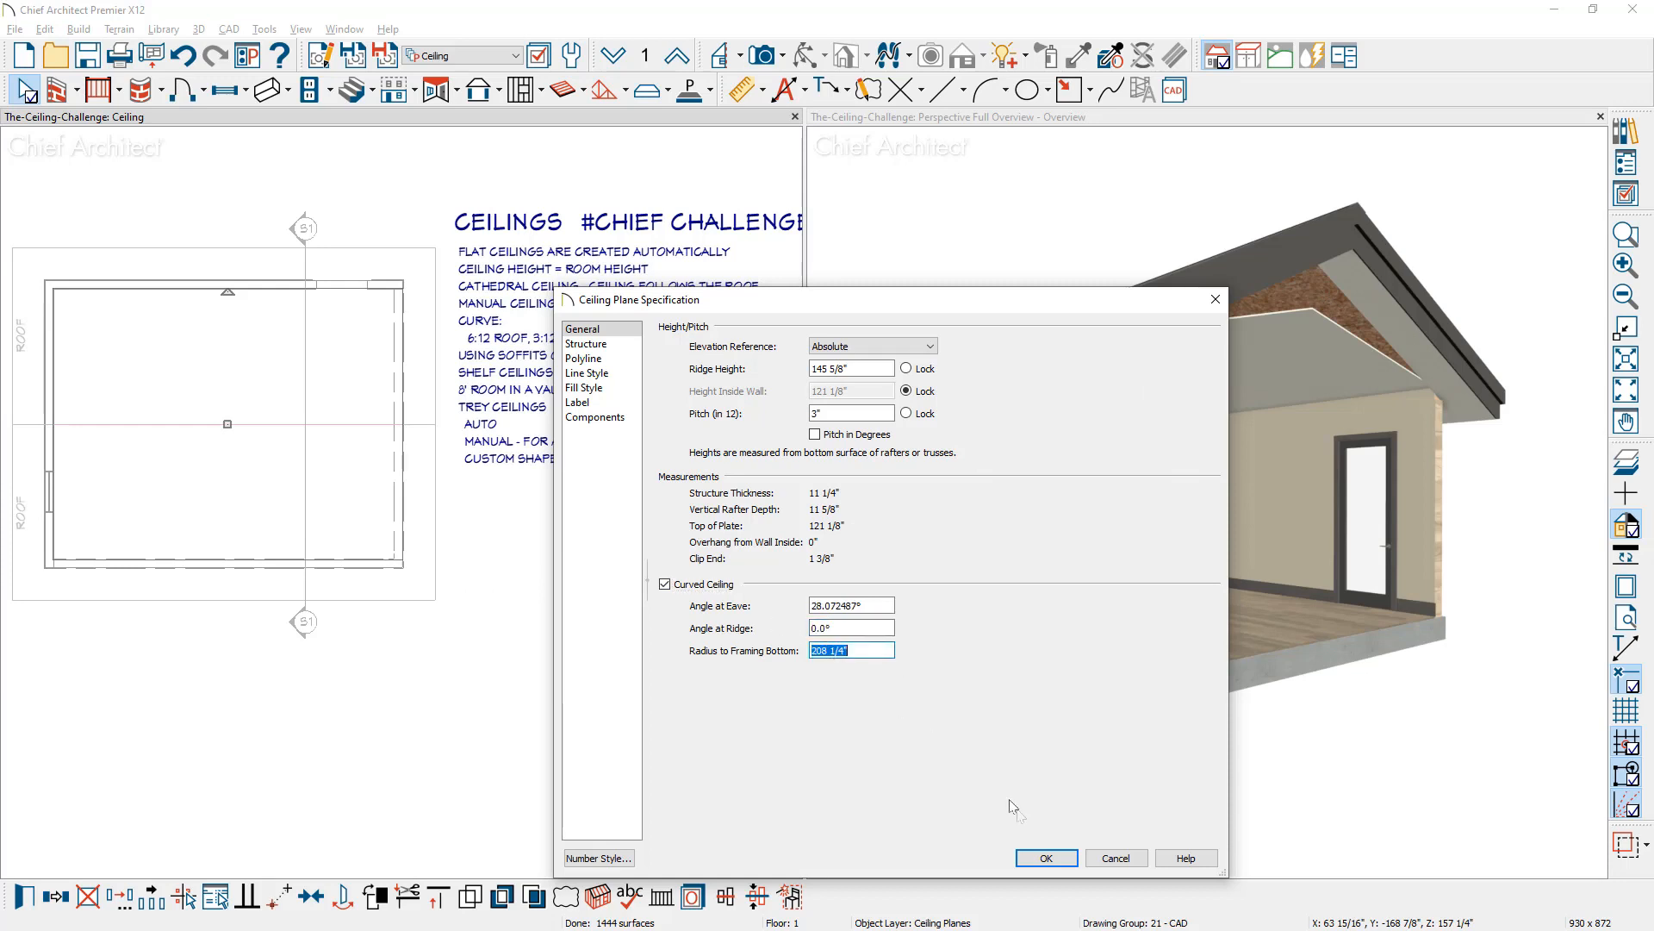
pyautogui.click(1047, 858)
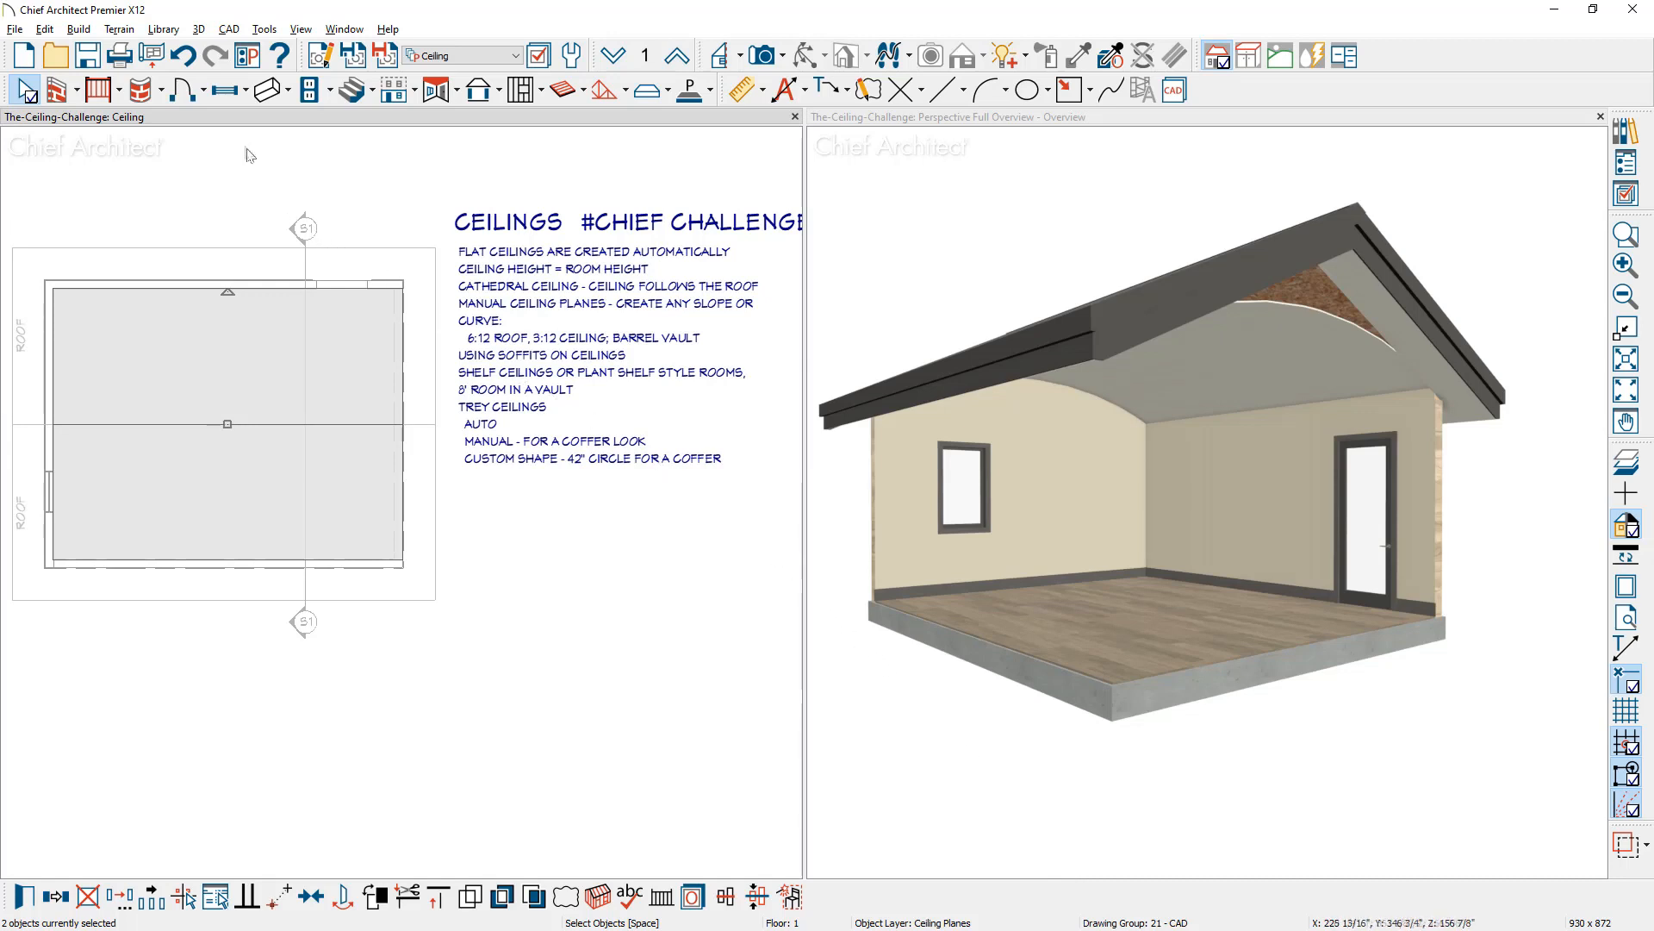
pyautogui.click(194, 62)
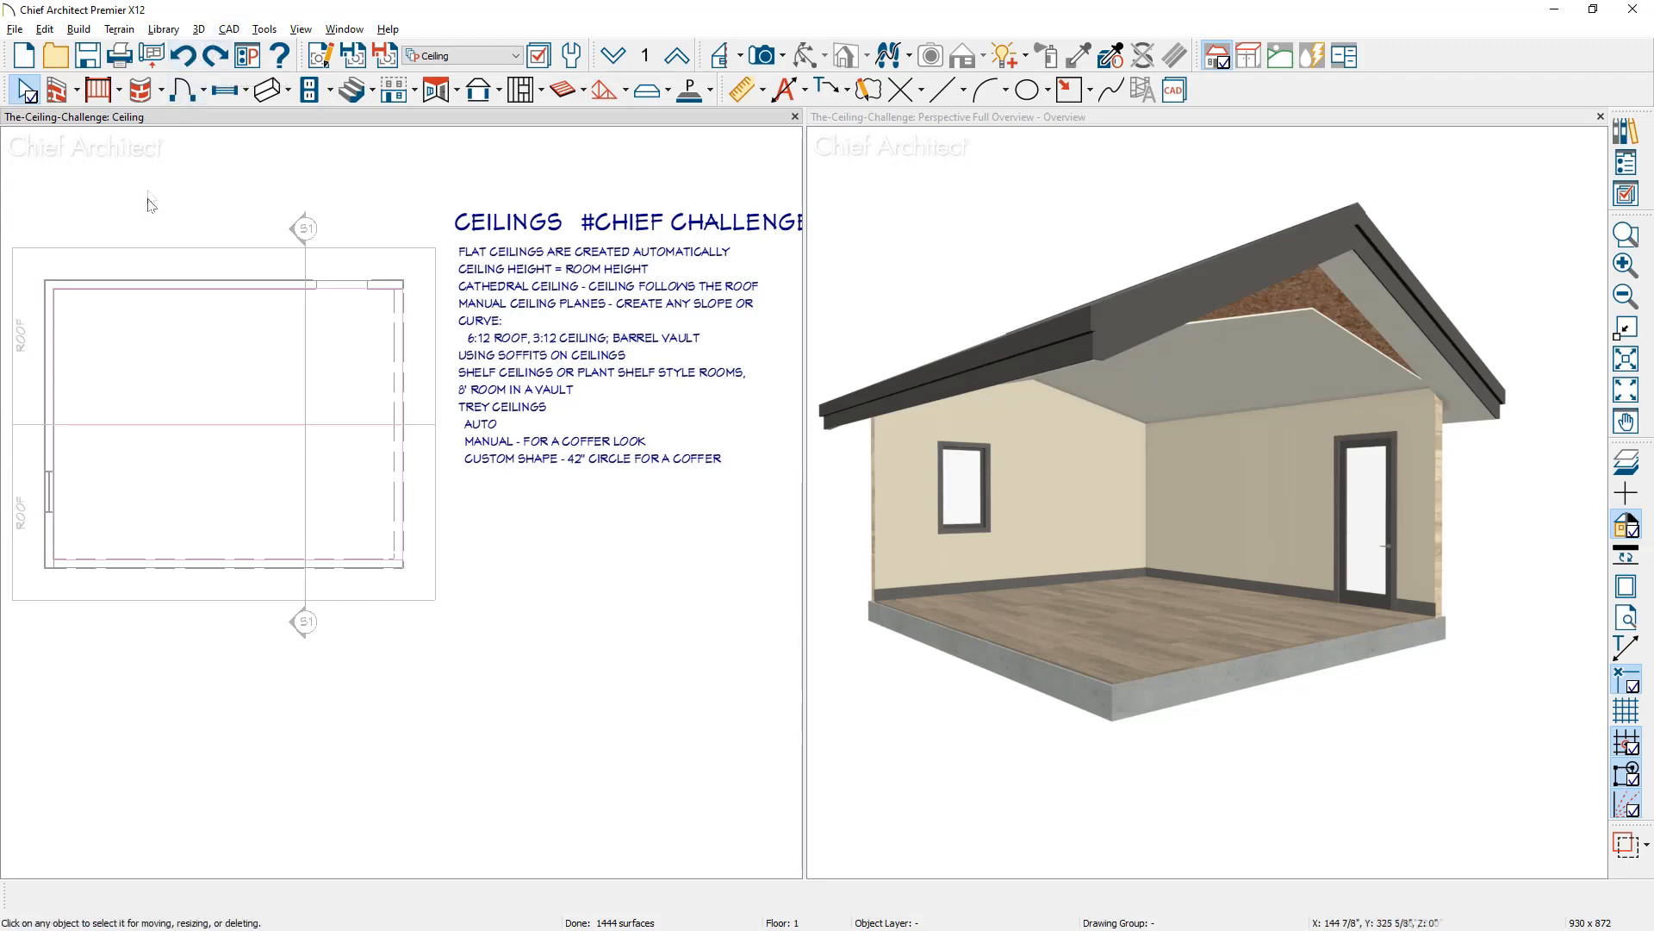
# Step: Place a soffit against the inside of the upper wall and extend it to the ridge line, about 97 1/2" deep
pyautogui.moveTo(156, 212); pyautogui.dragTo(187, 217, button='middle')
pyautogui.scroll(4, 186, 217)
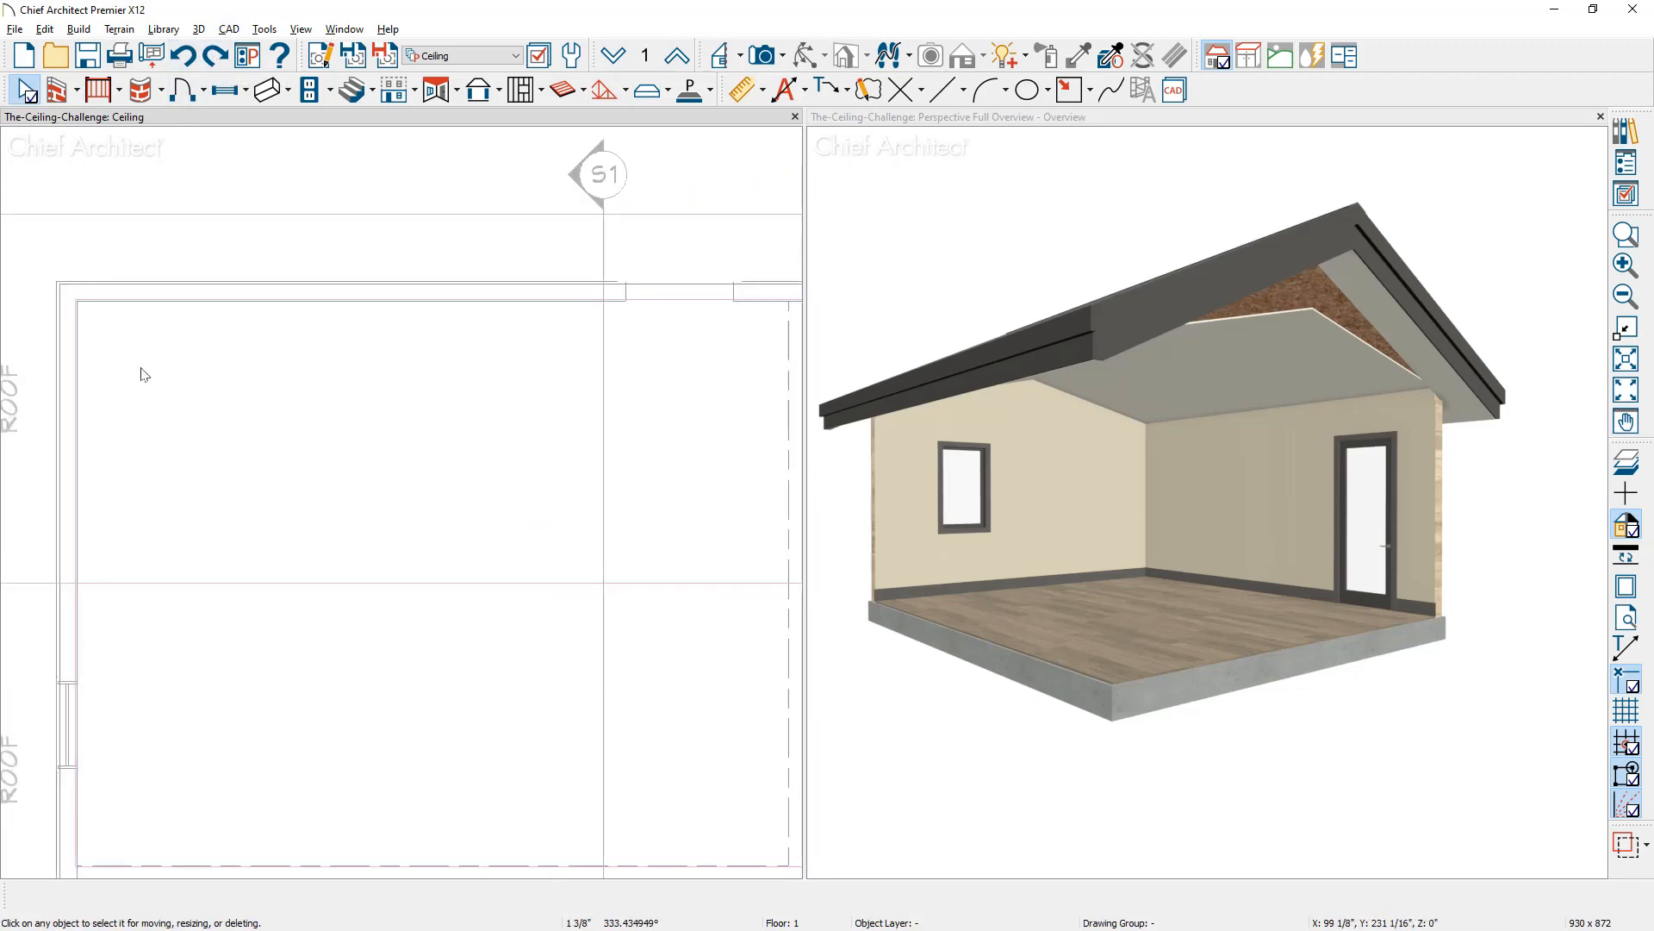
pyautogui.press('space')
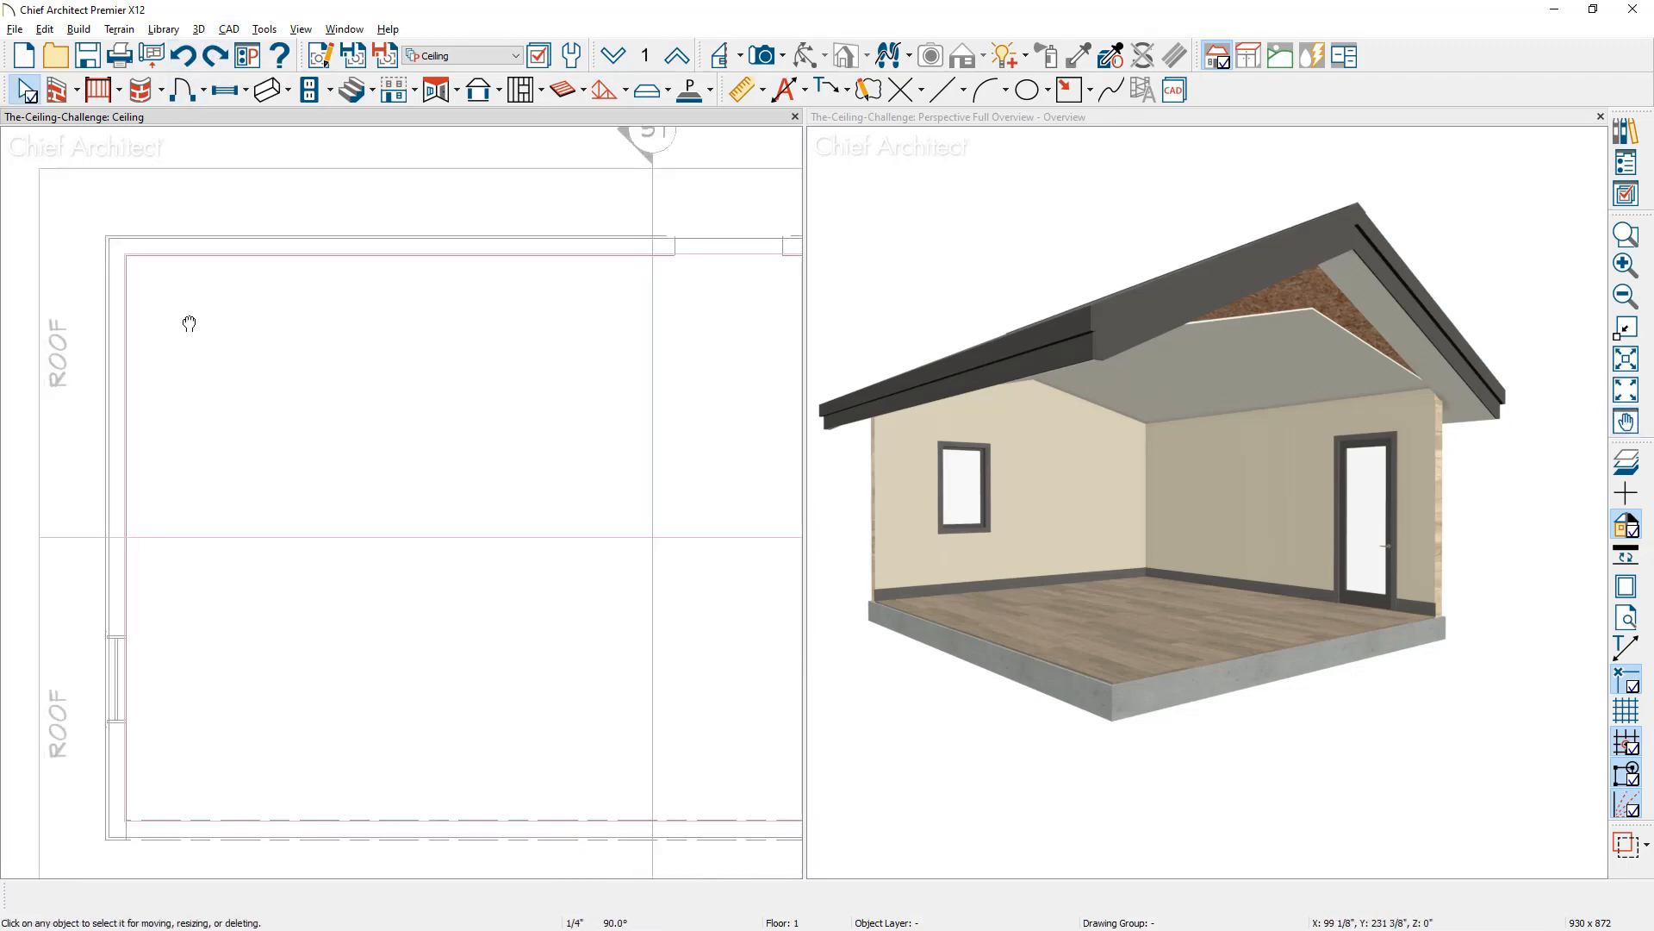
pyautogui.click(268, 89)
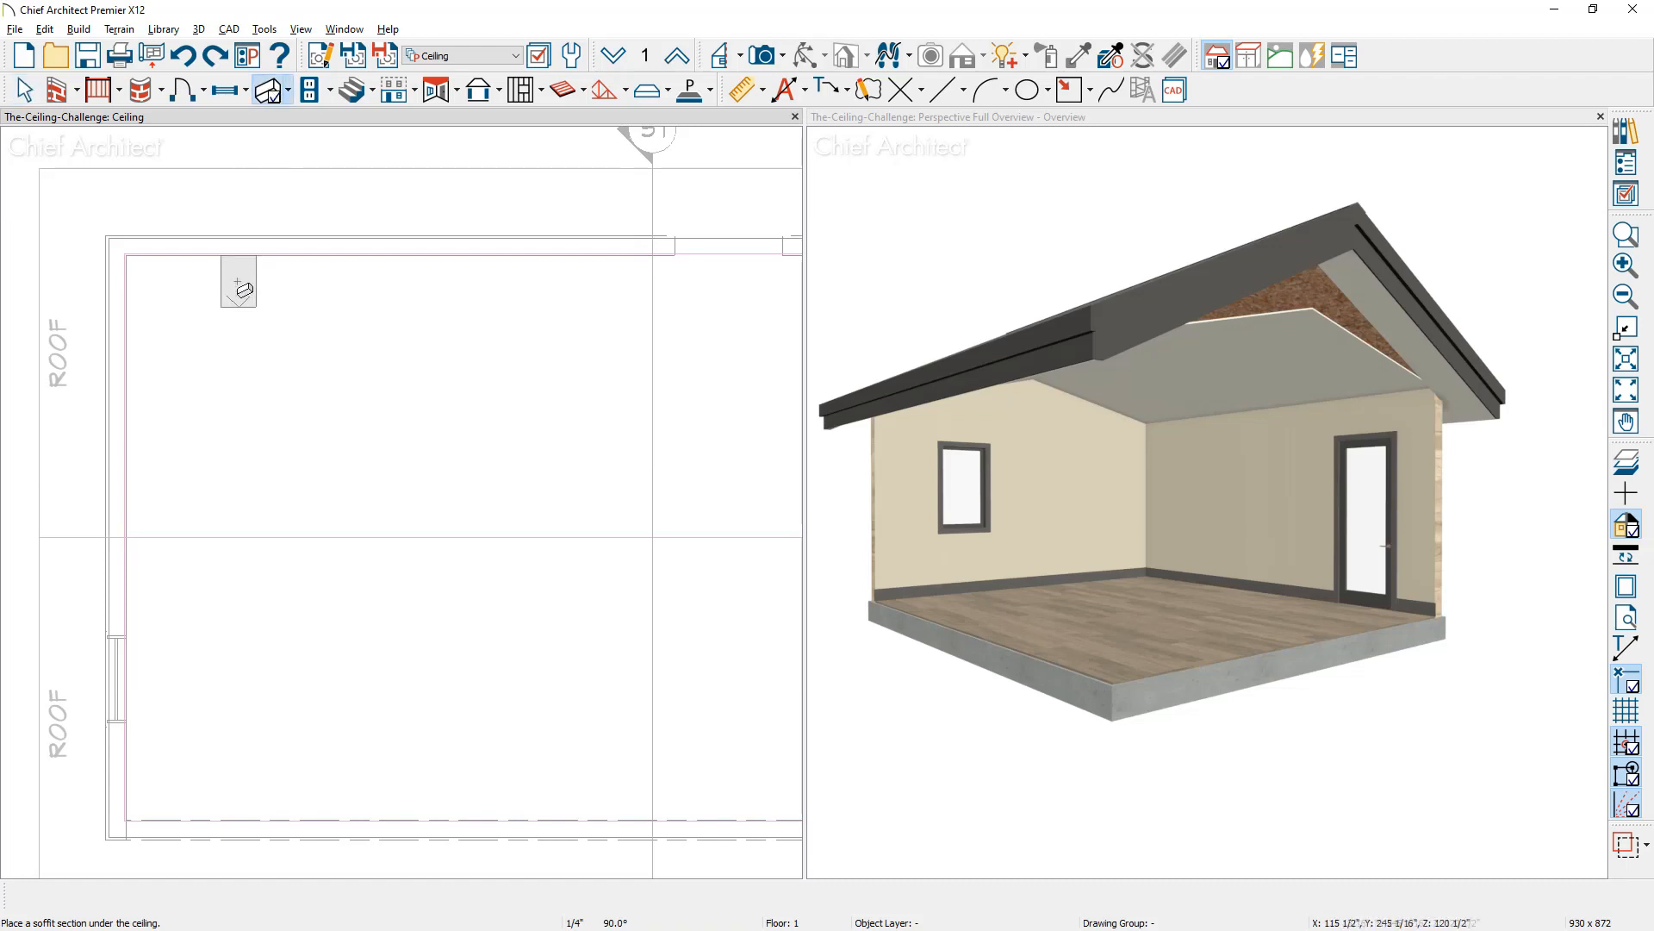
pyautogui.click(225, 277)
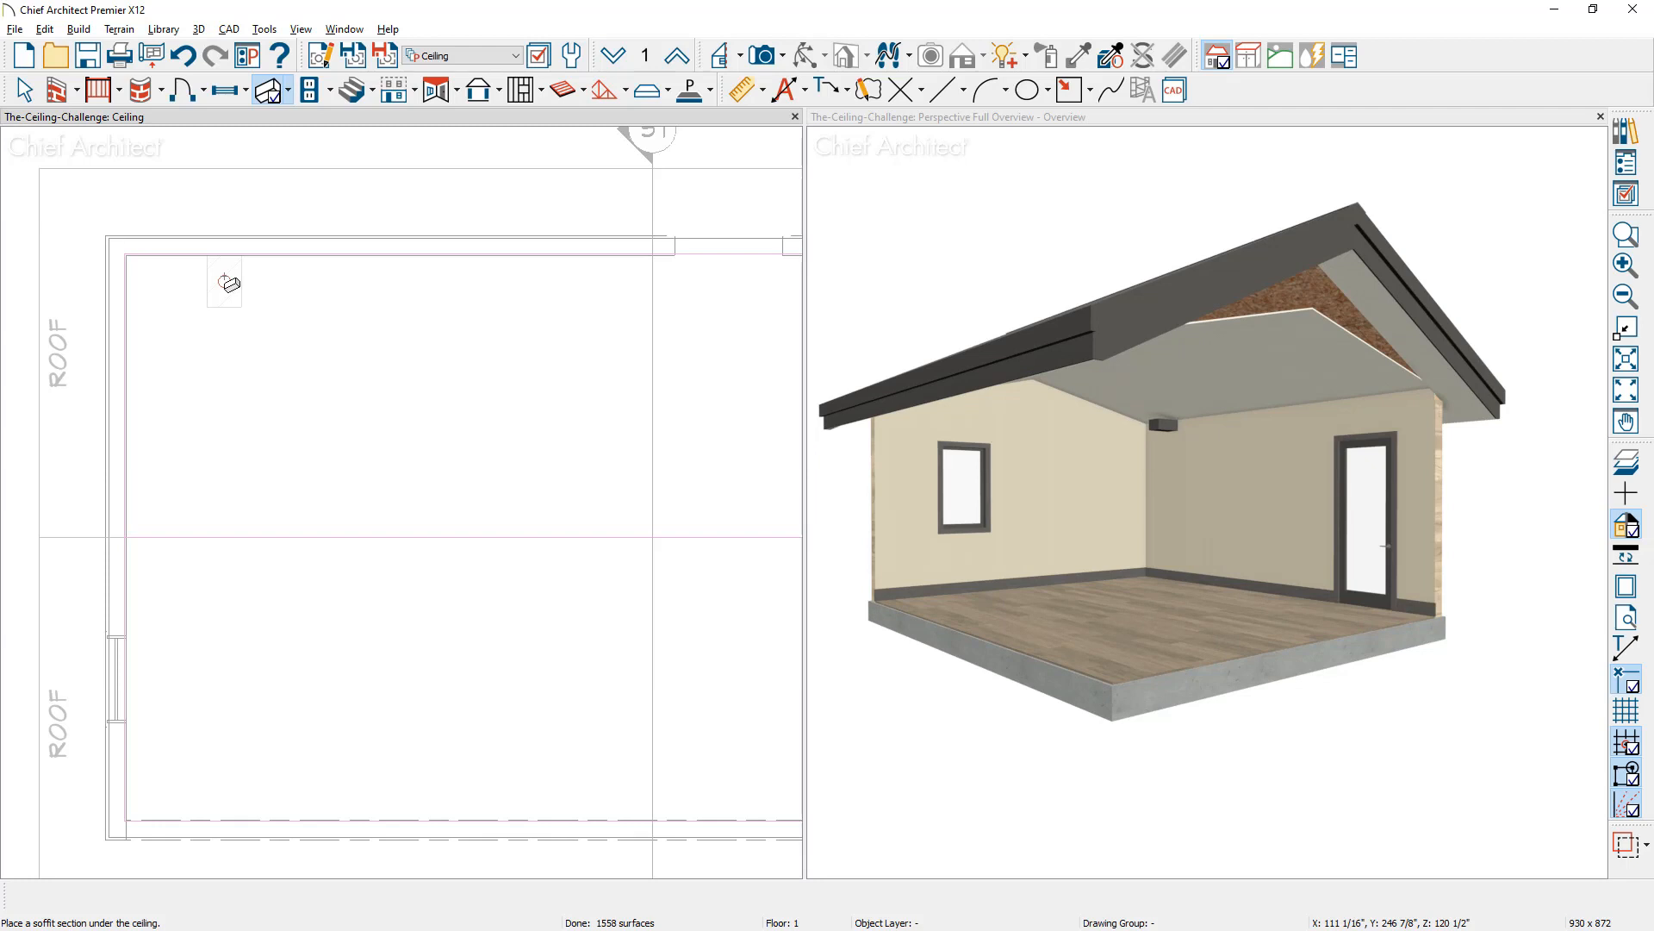
pyautogui.click(225, 289)
pyautogui.moveTo(224, 307); pyautogui.dragTo(218, 529)
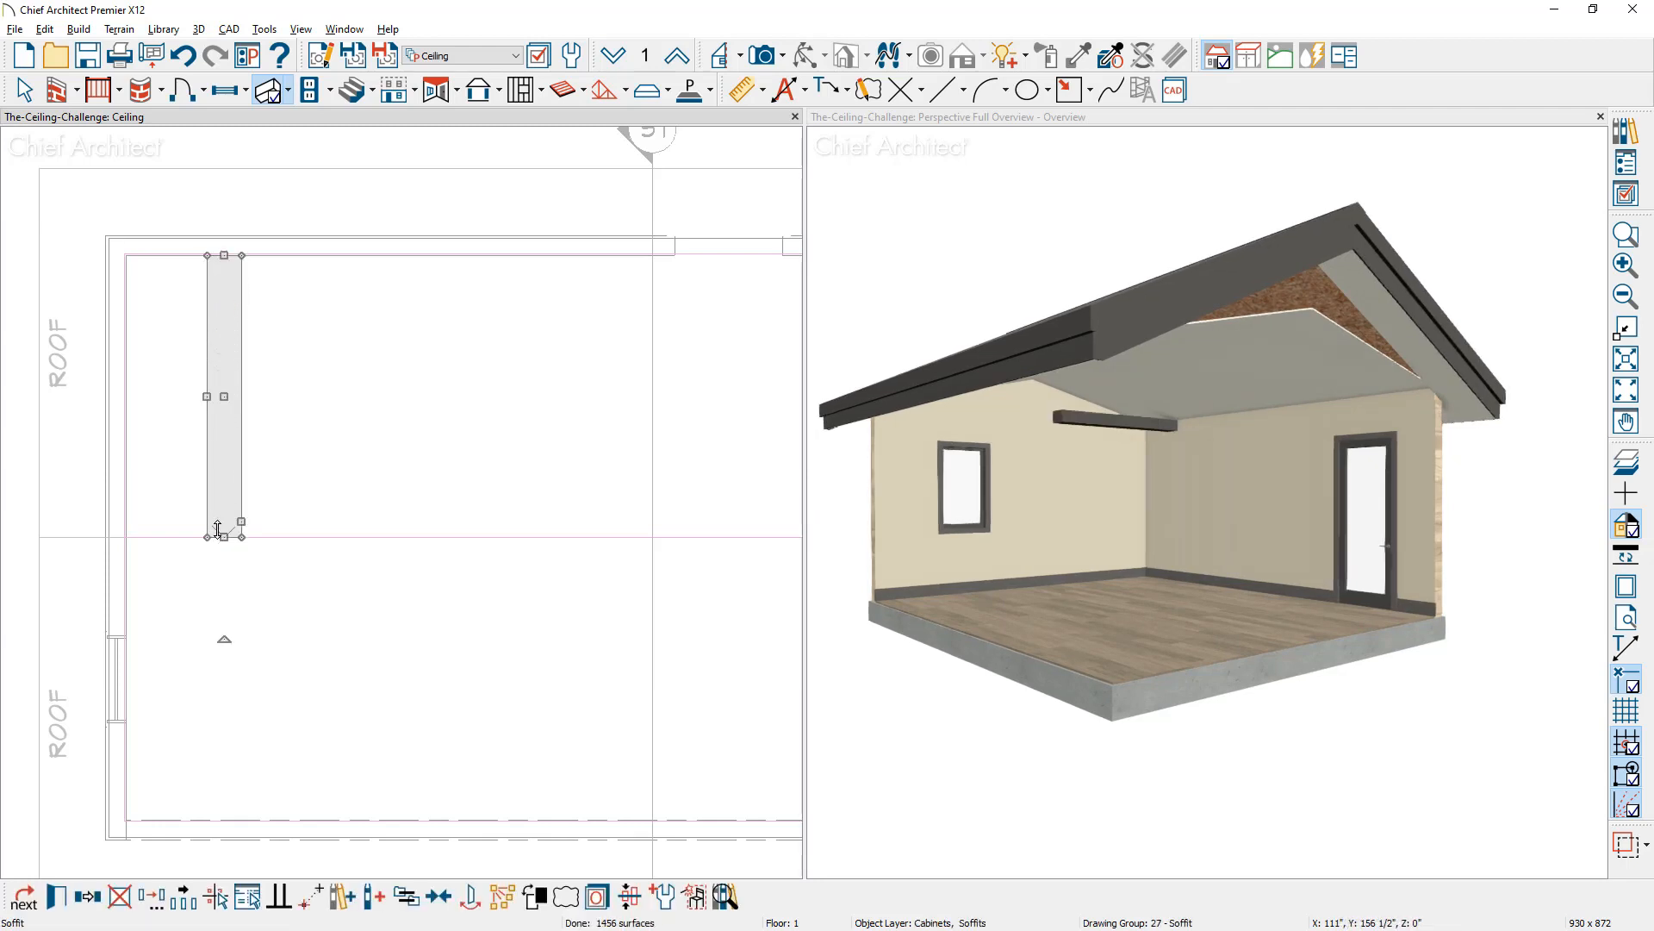
# Step: Set the soffit to Place Under Ceiling so it slopes with the ceiling plane
pyautogui.click(59, 896)
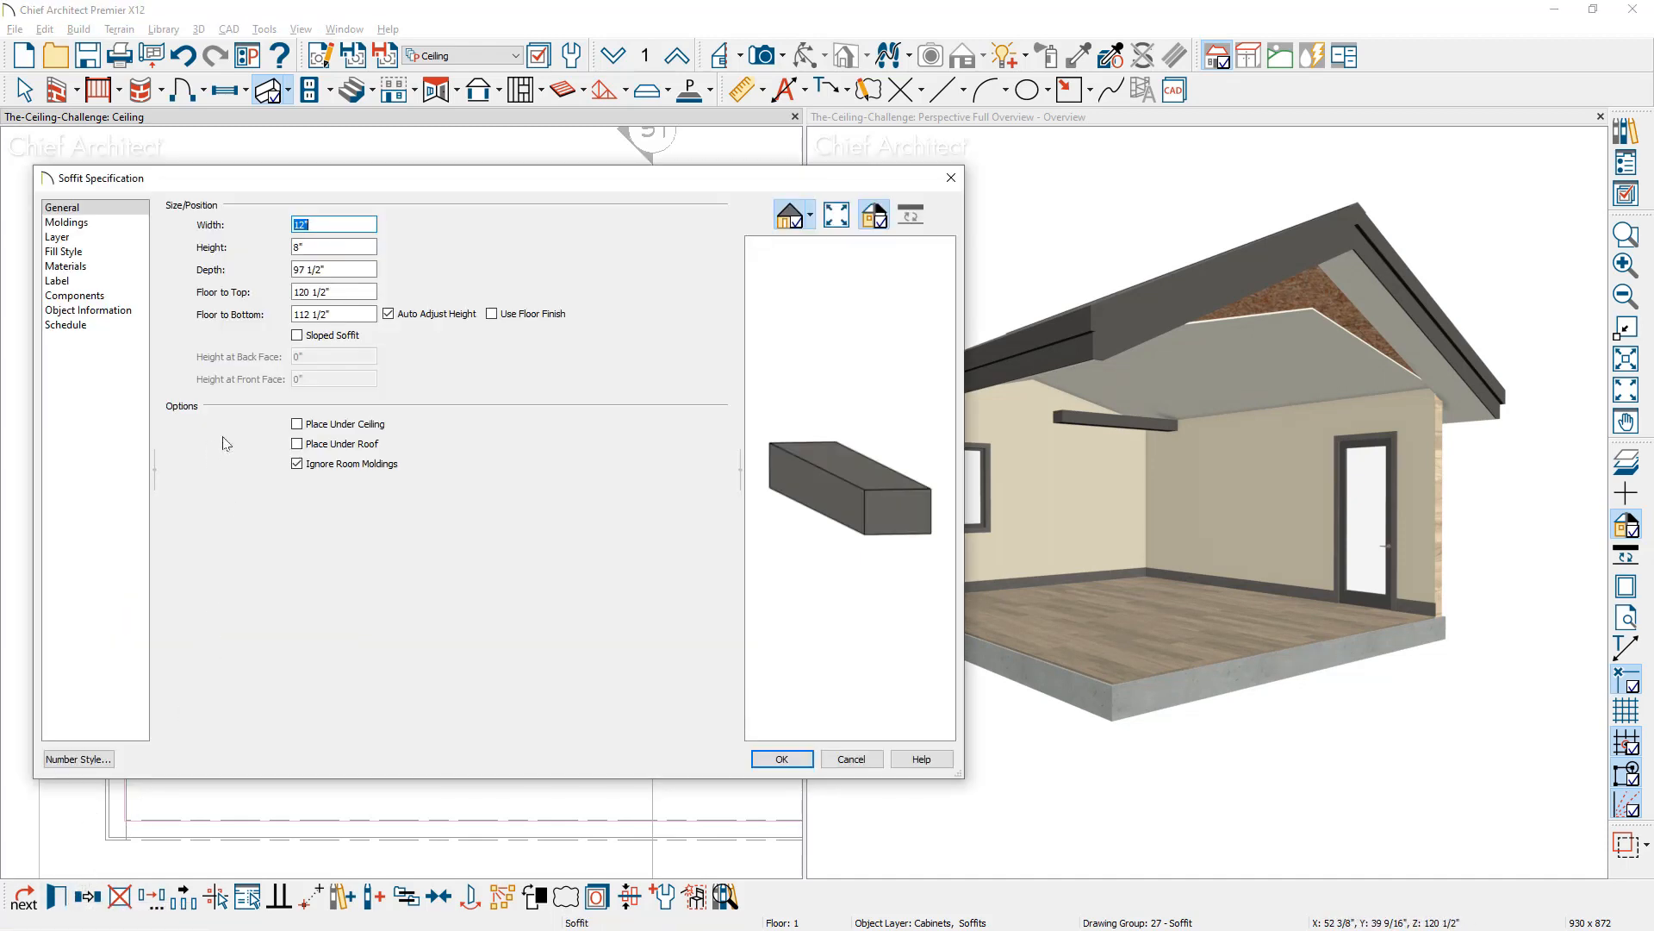
pyautogui.click(298, 424)
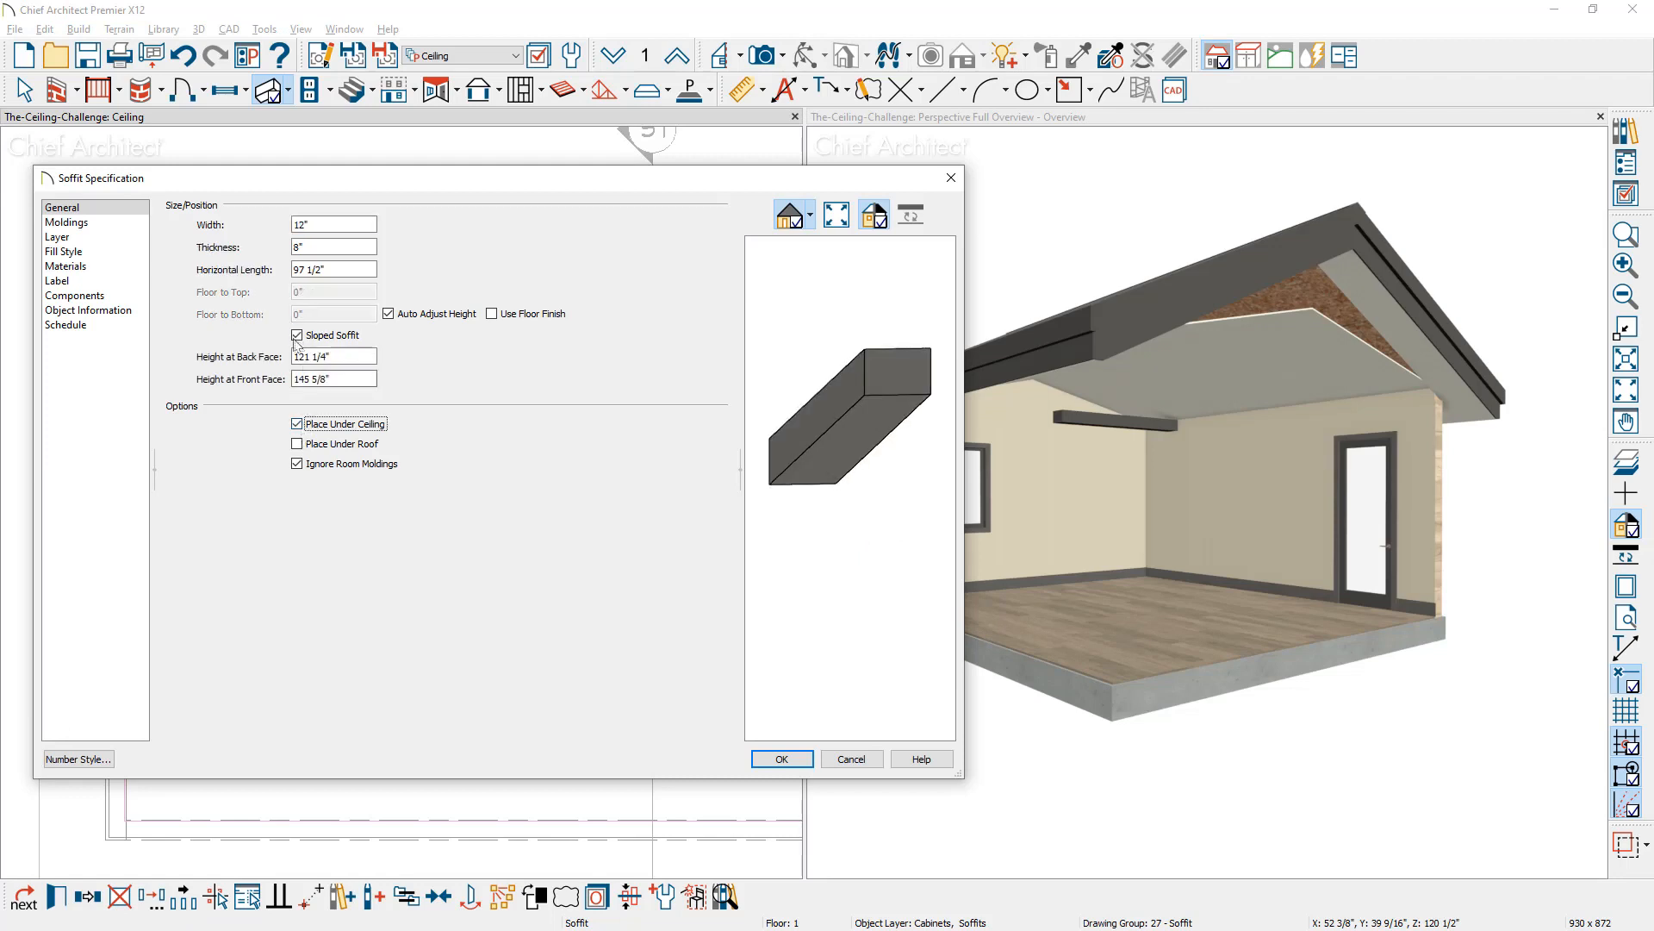
pyautogui.click(783, 758)
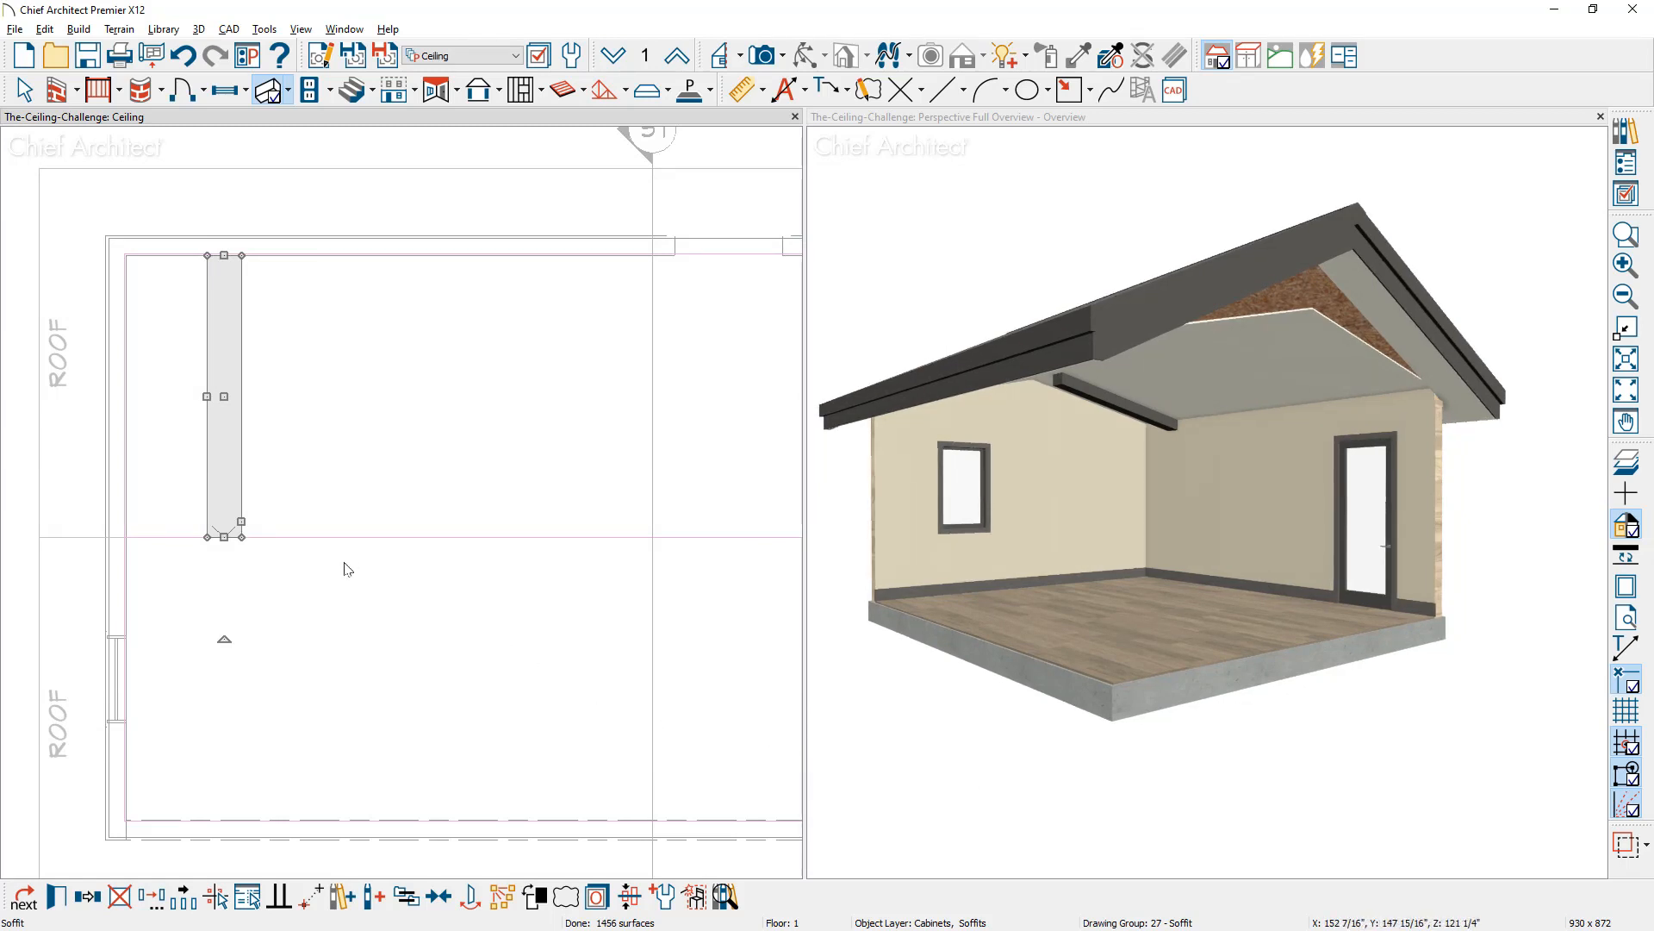
# Step: Create a mirrored copy of the soffit about the ridge line to form the other half of the beam
pyautogui.click(87, 896)
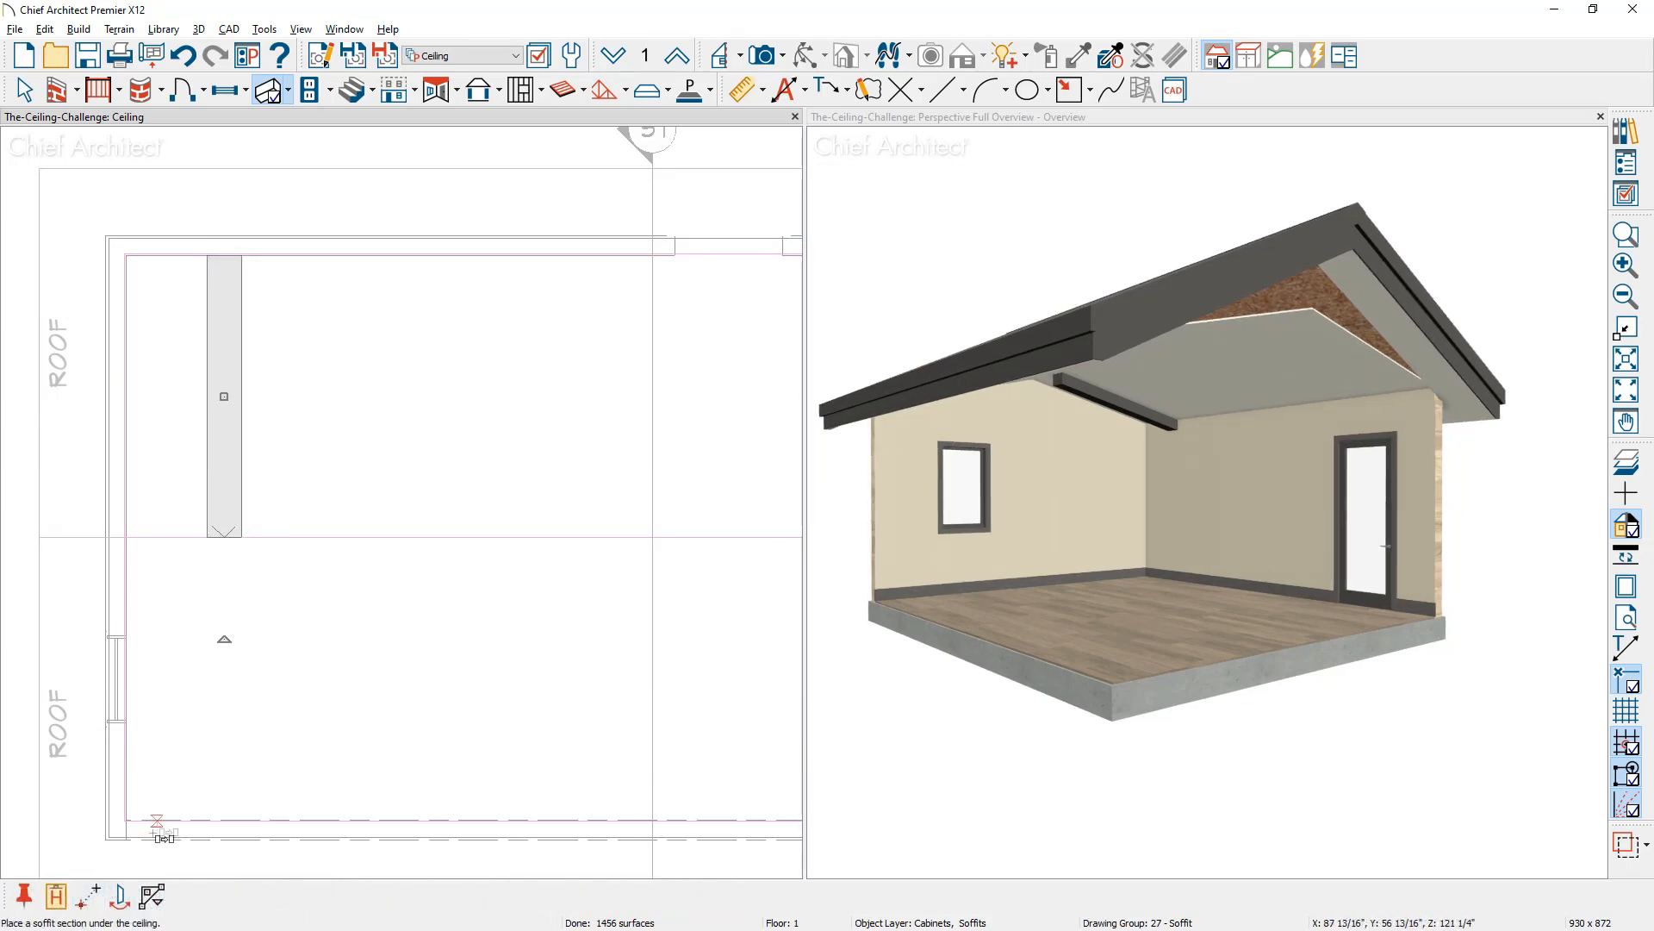
pyautogui.click(120, 896)
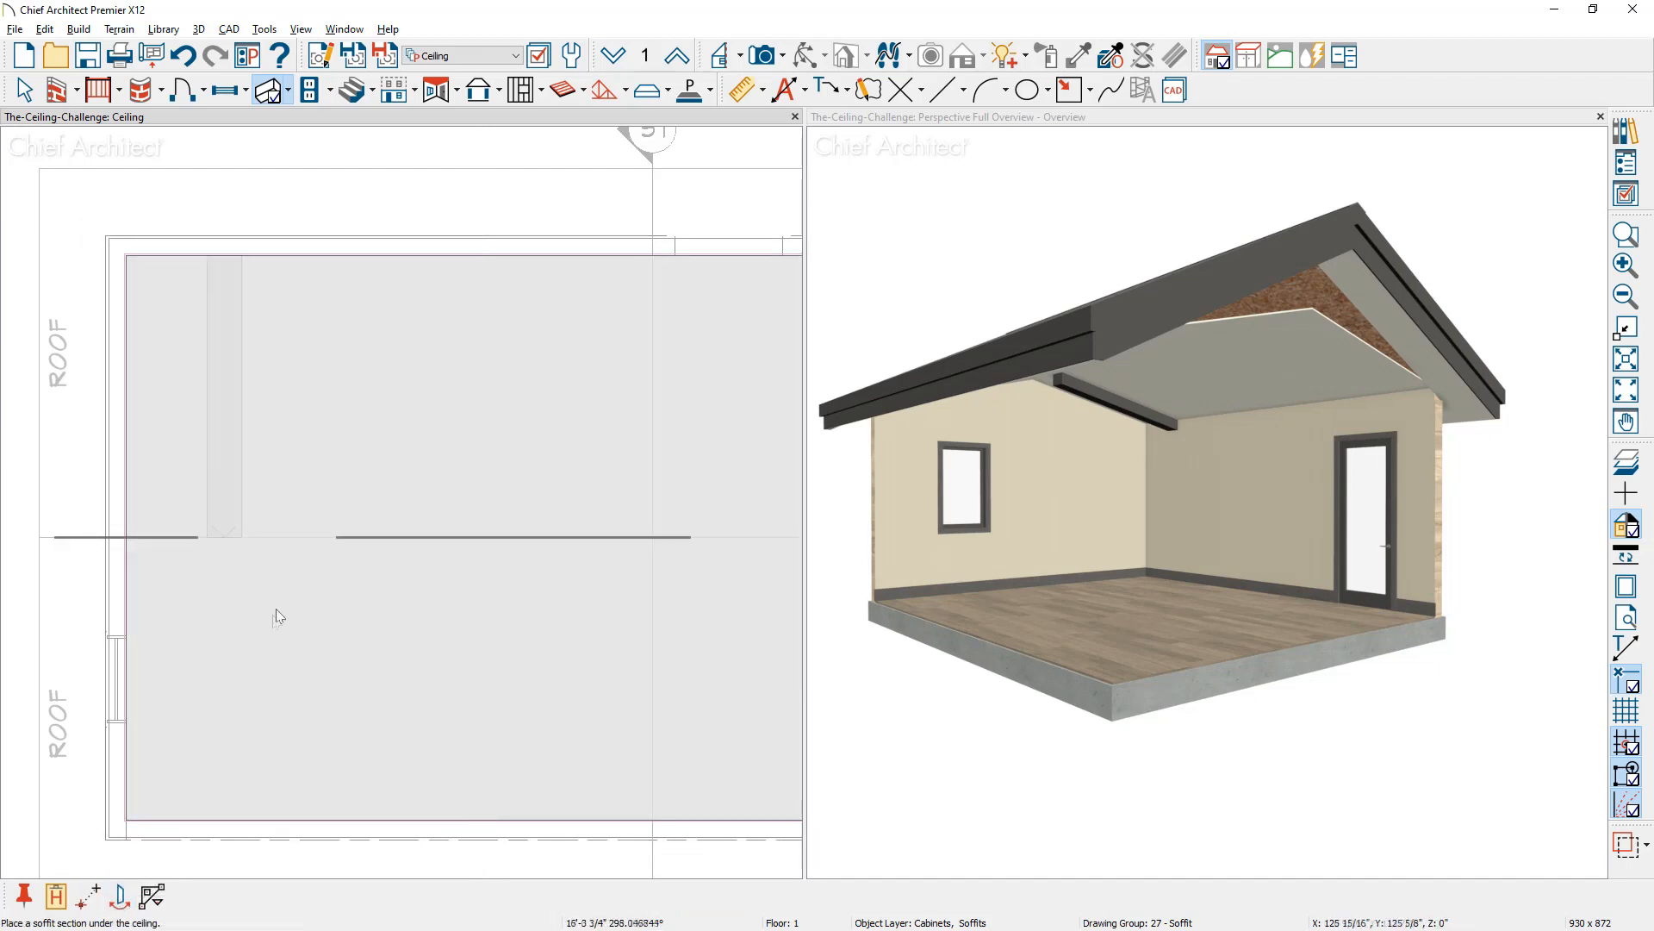
pyautogui.click(300, 545)
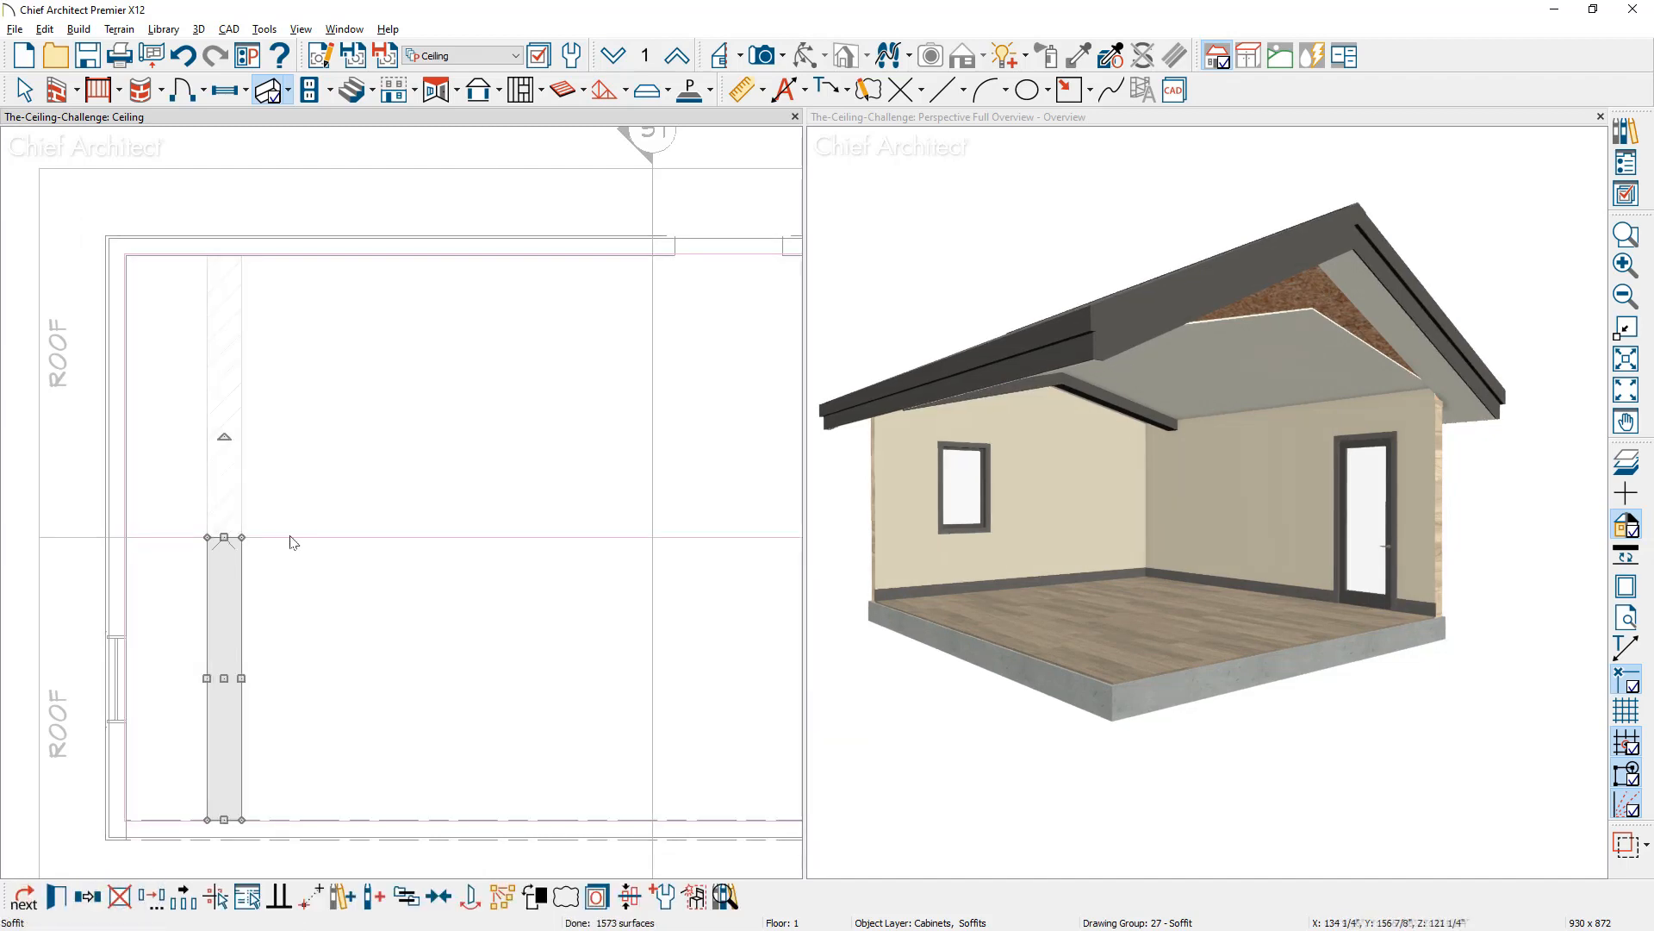
# Step: Copy both soffit halves repeatedly across the room with a 48" offset between copies
pyautogui.keyDown('shift'); pyautogui.click(240, 505); pyautogui.keyUp('shift')
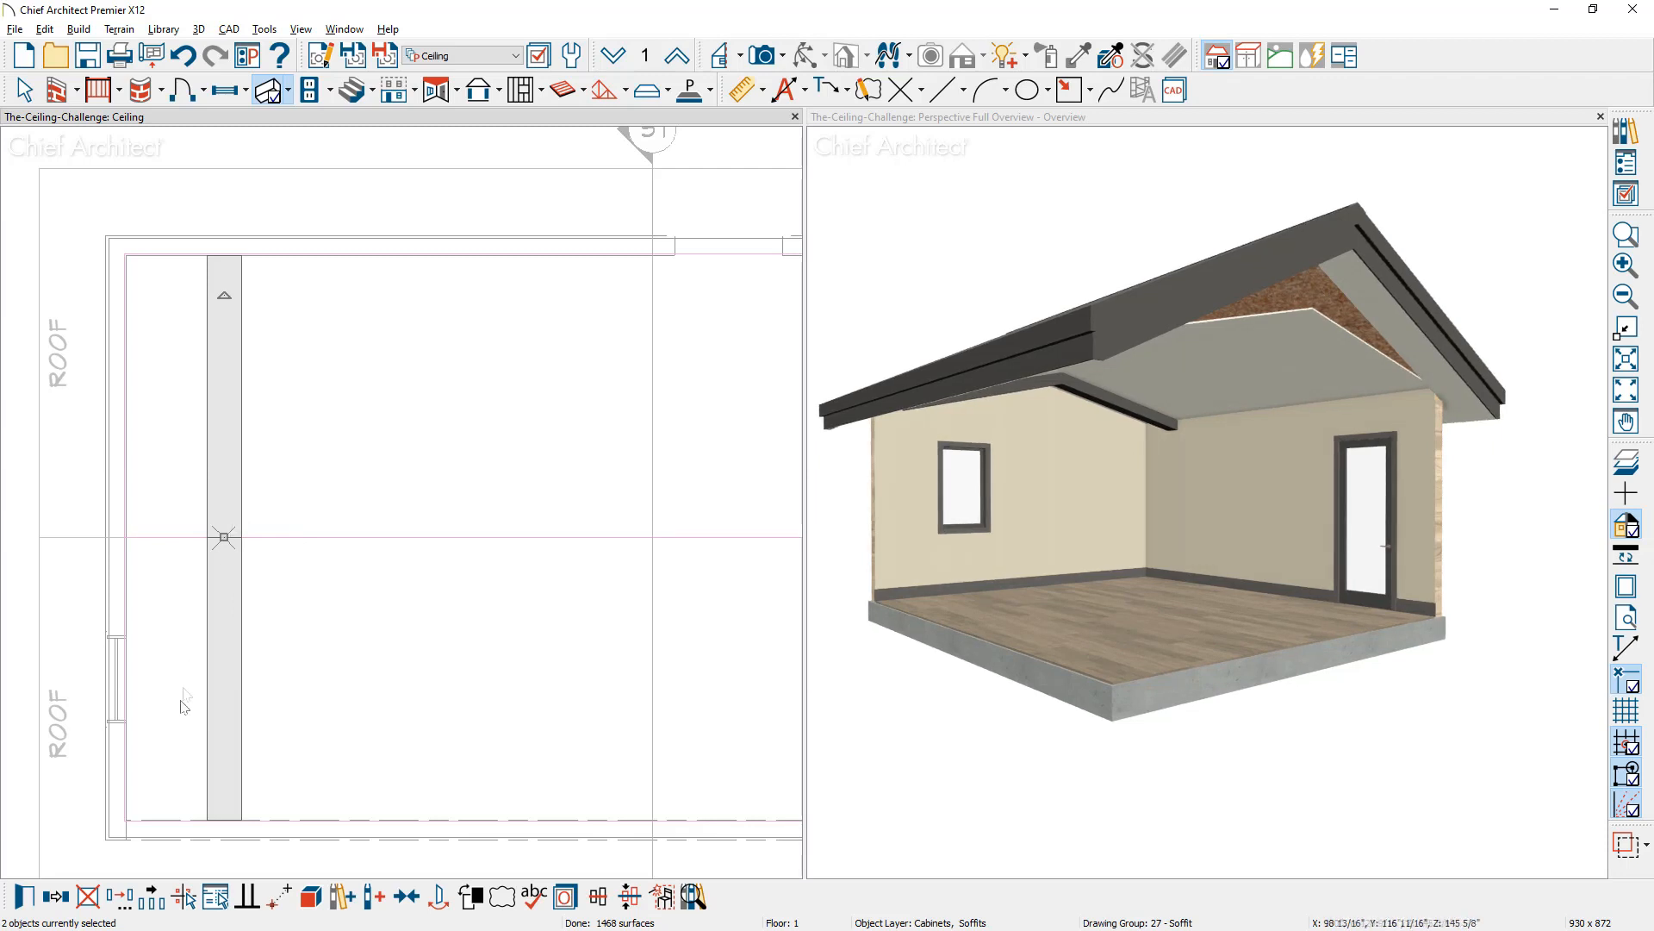
pyautogui.click(152, 899)
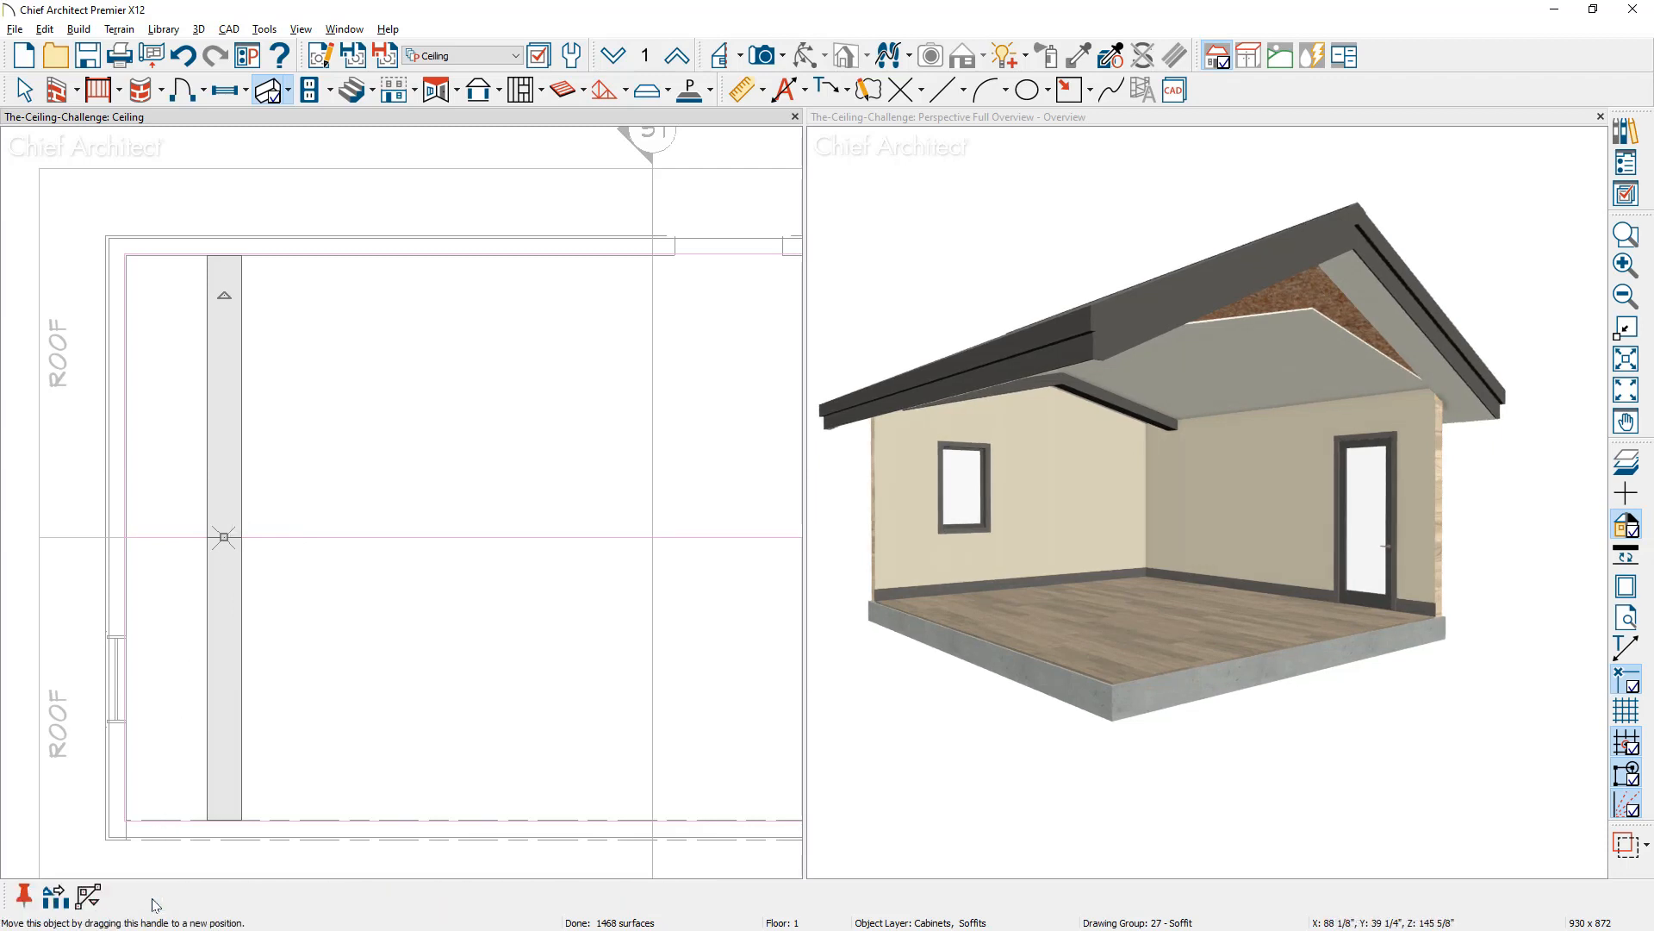
pyautogui.doubleClick(54, 896)
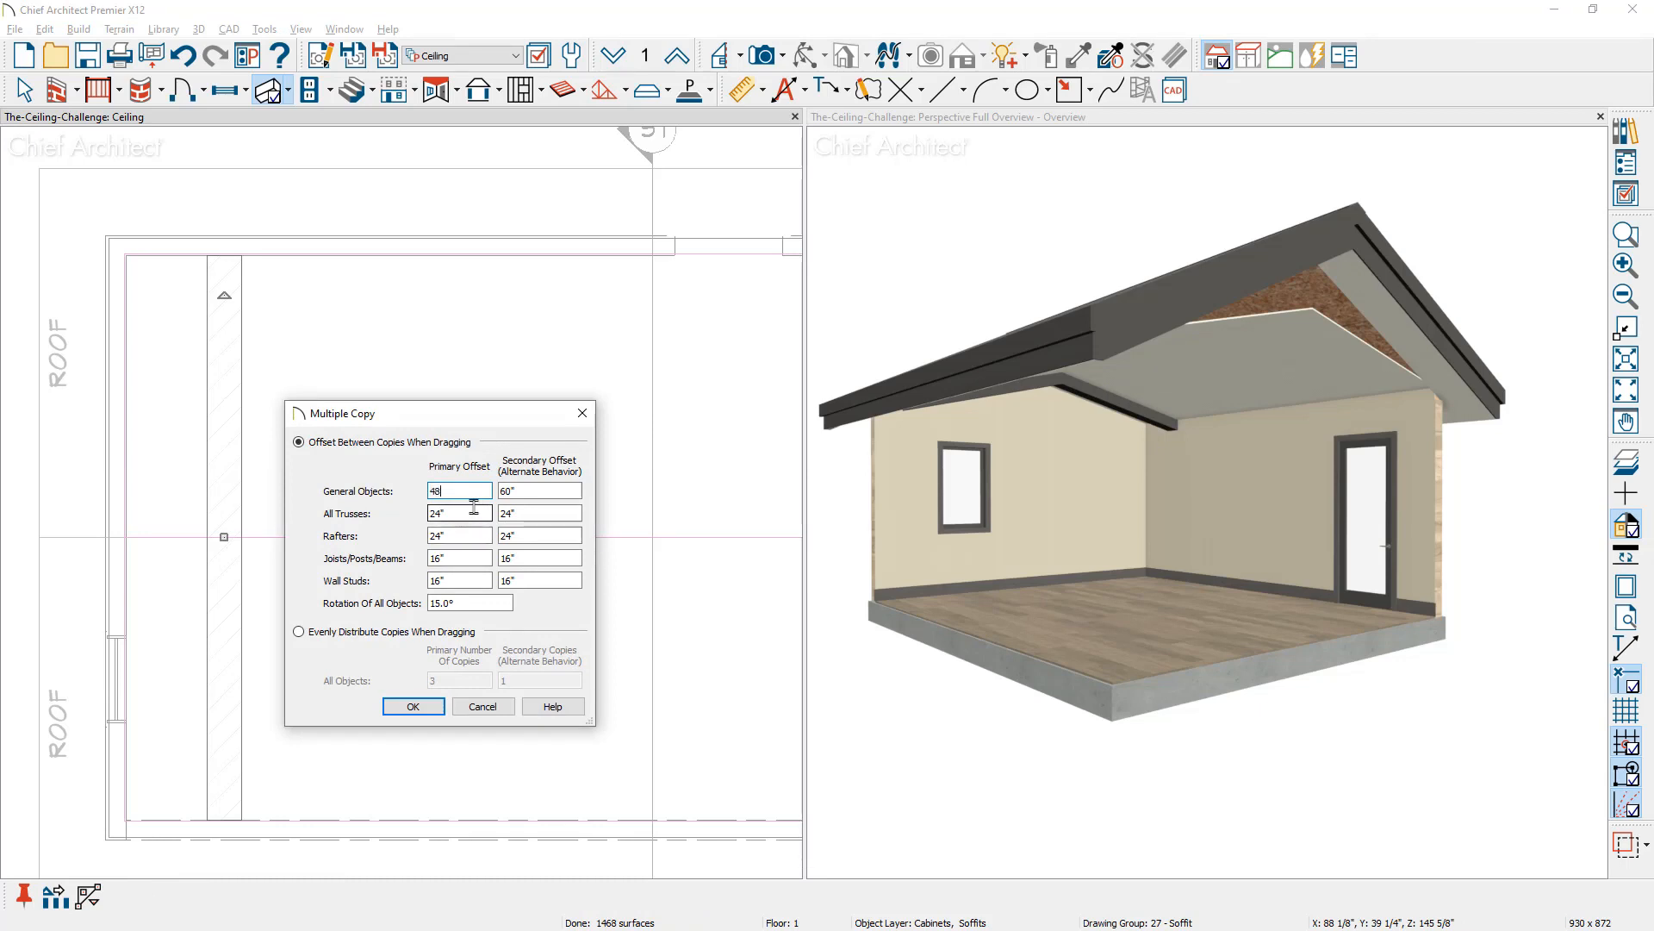
pyautogui.click(414, 706)
pyautogui.moveTo(223, 538); pyautogui.dragTo(909, 551)
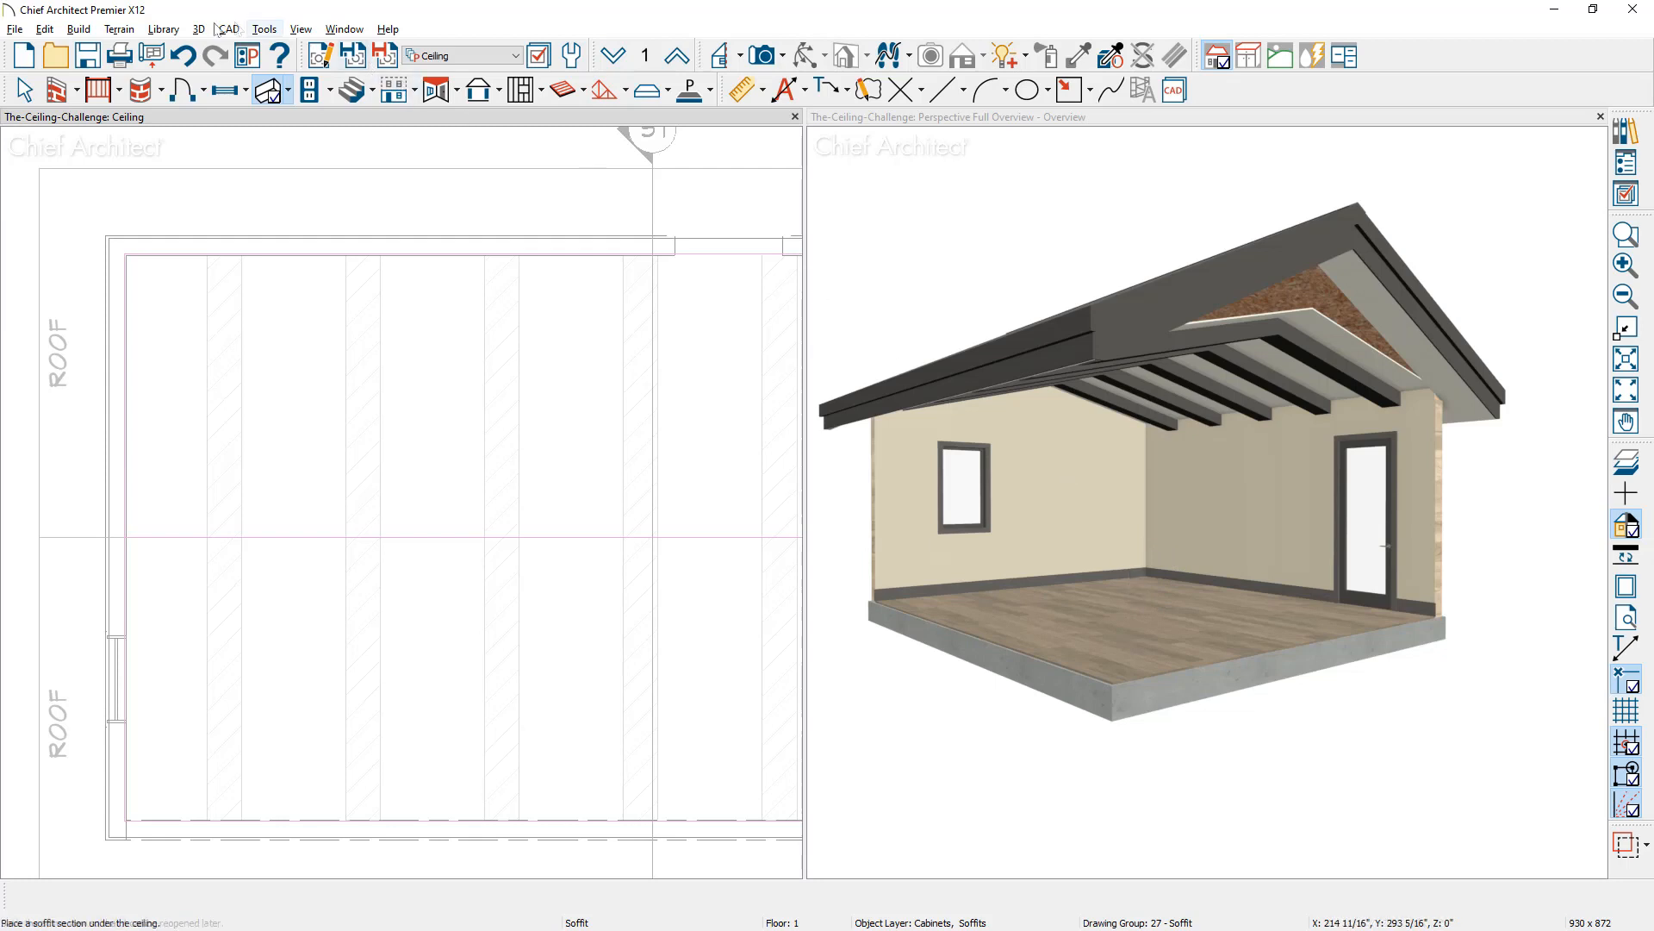
# Step: Draw two straight interior walls enclosing a small square room in the upper-left corner of the floor plan
pyautogui.click(78, 90)
pyautogui.click(116, 144)
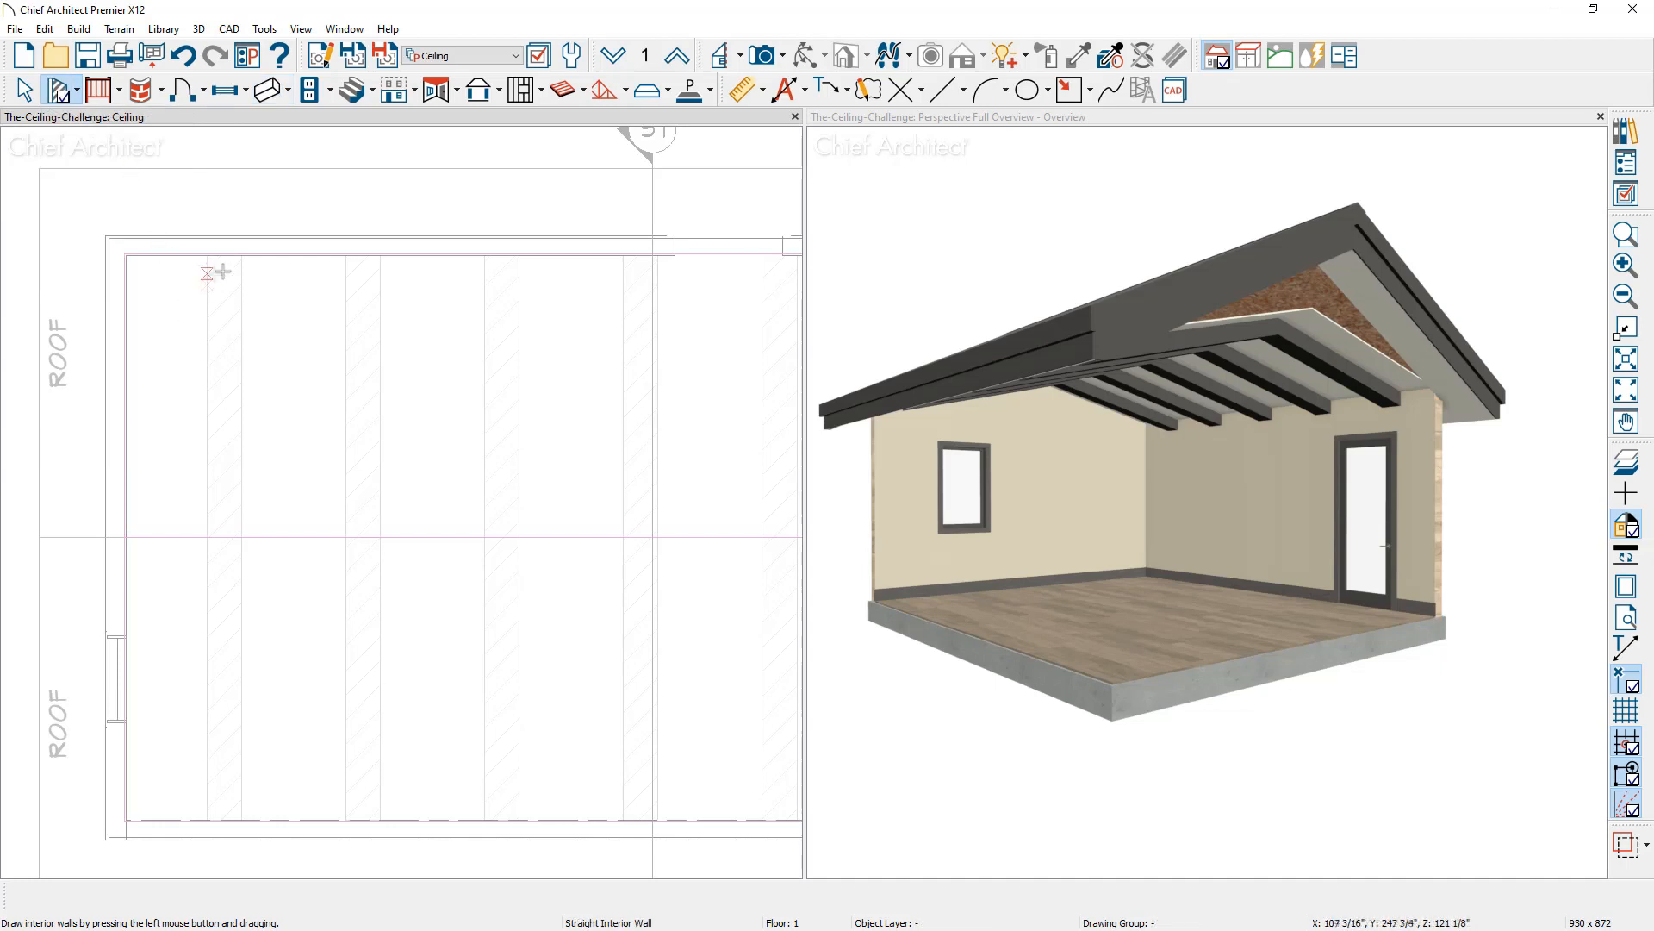
pyautogui.moveTo(279, 253); pyautogui.dragTo(123, 414)
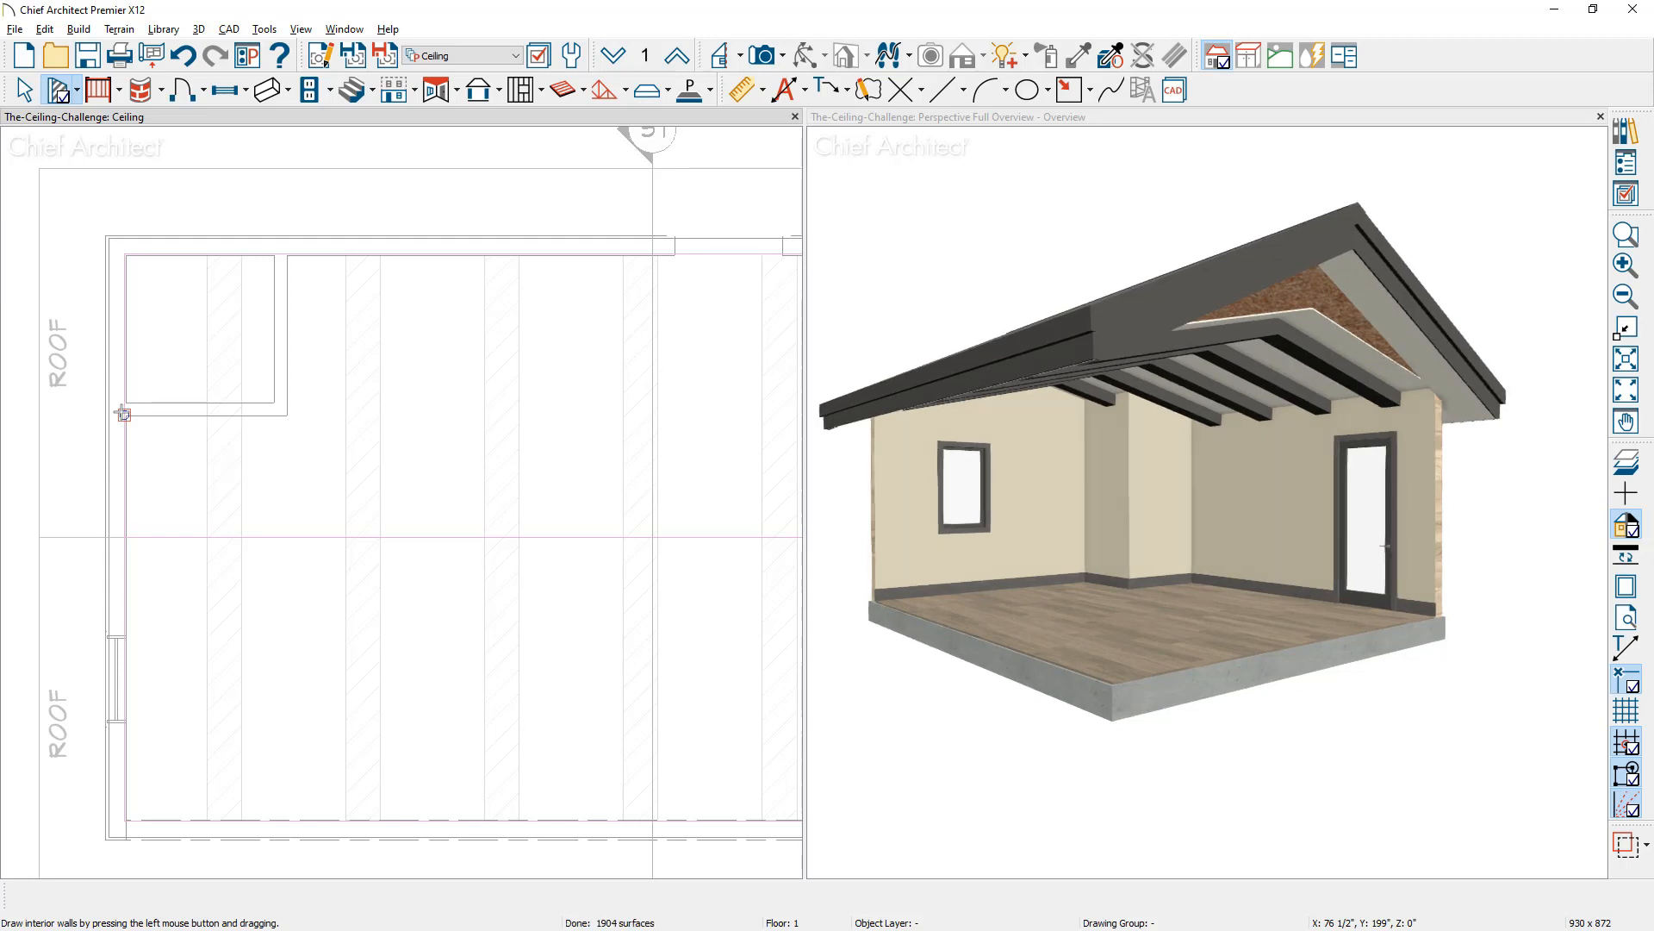
# Step: Give the small corner room a shelf ceiling and lower its rough ceiling height by 35"
pyautogui.press('space')
pyautogui.click(153, 395)
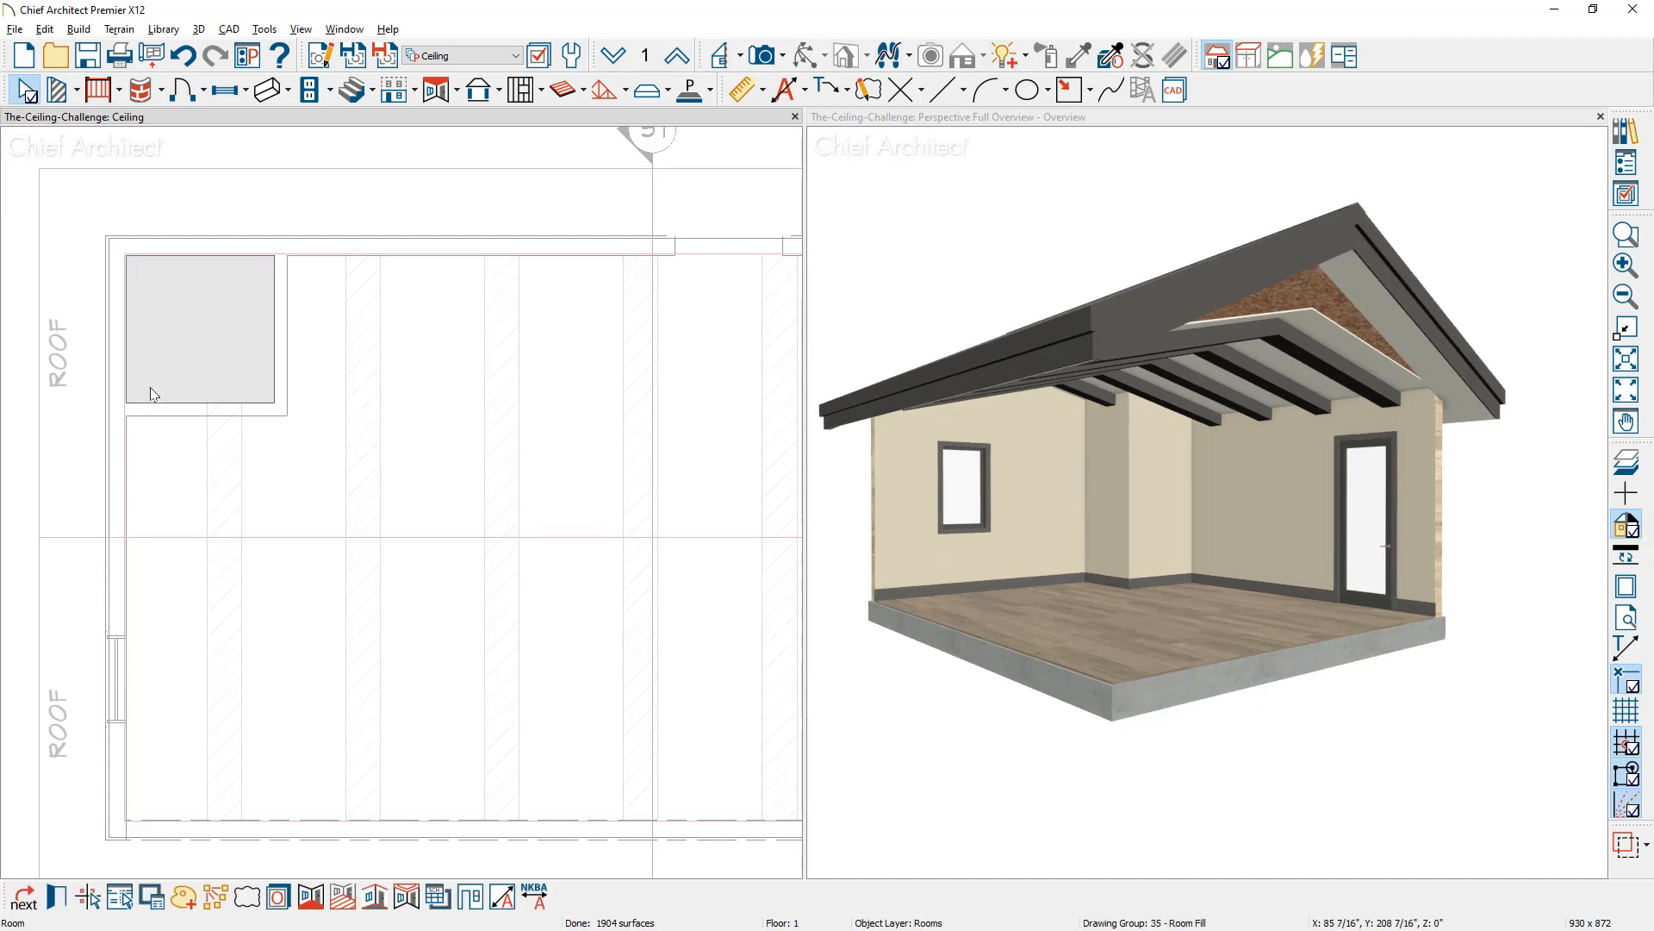
pyautogui.doubleClick(152, 392)
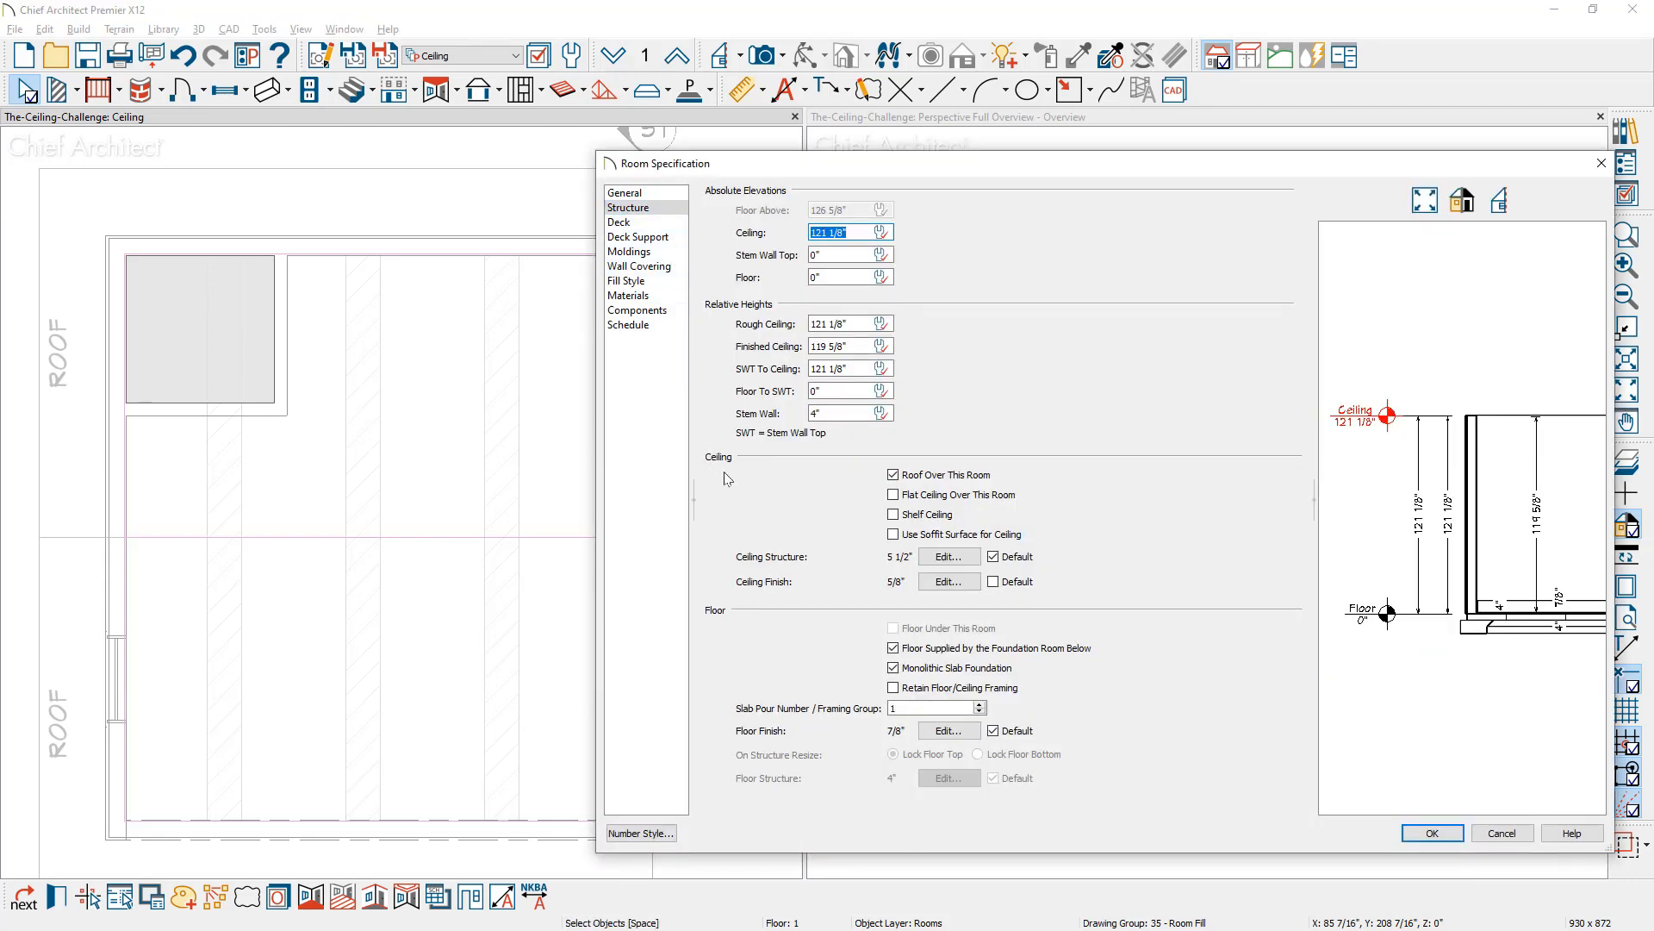
pyautogui.click(901, 517)
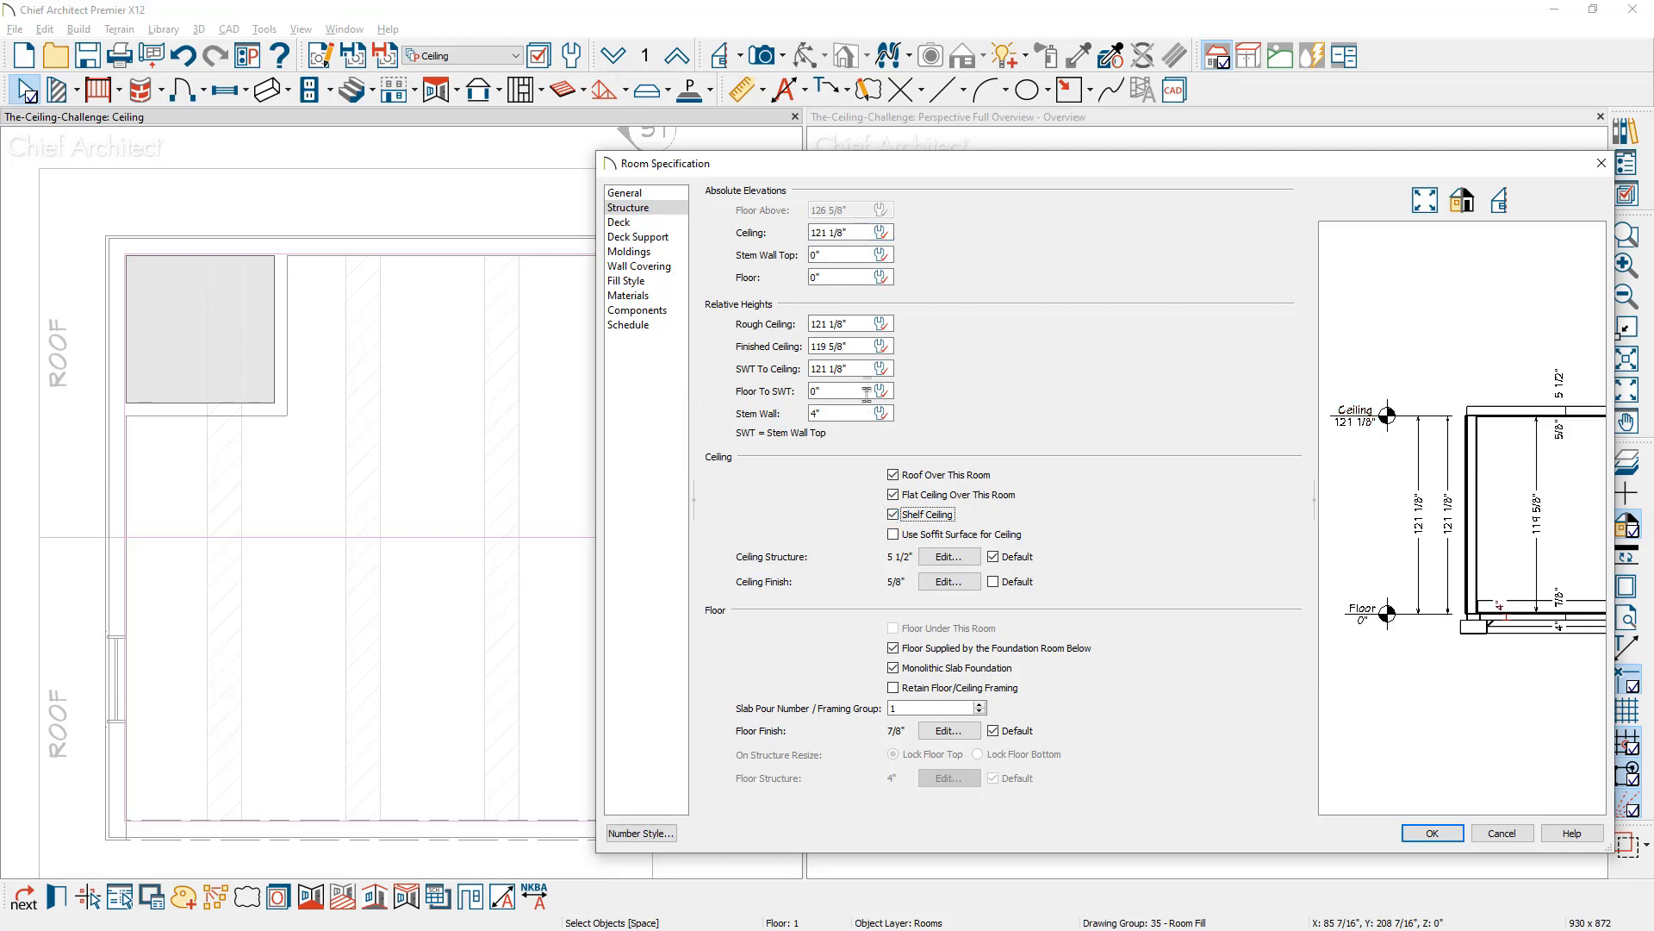
pyautogui.click(860, 324)
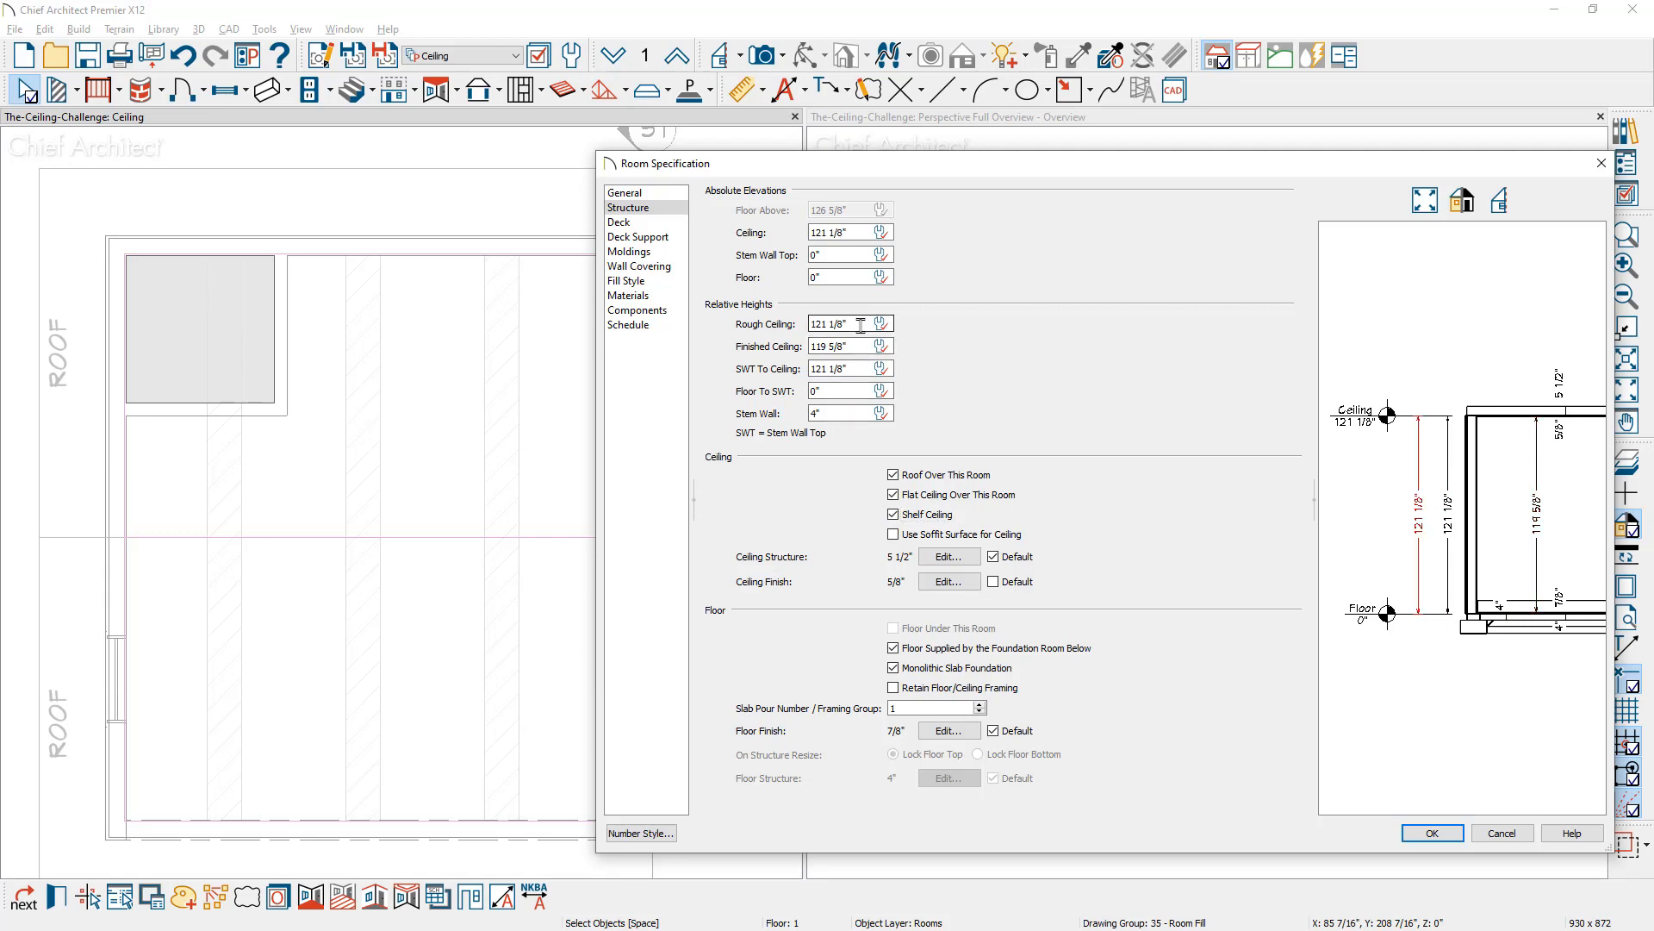
pyautogui.write('-35')
pyautogui.click(1430, 831)
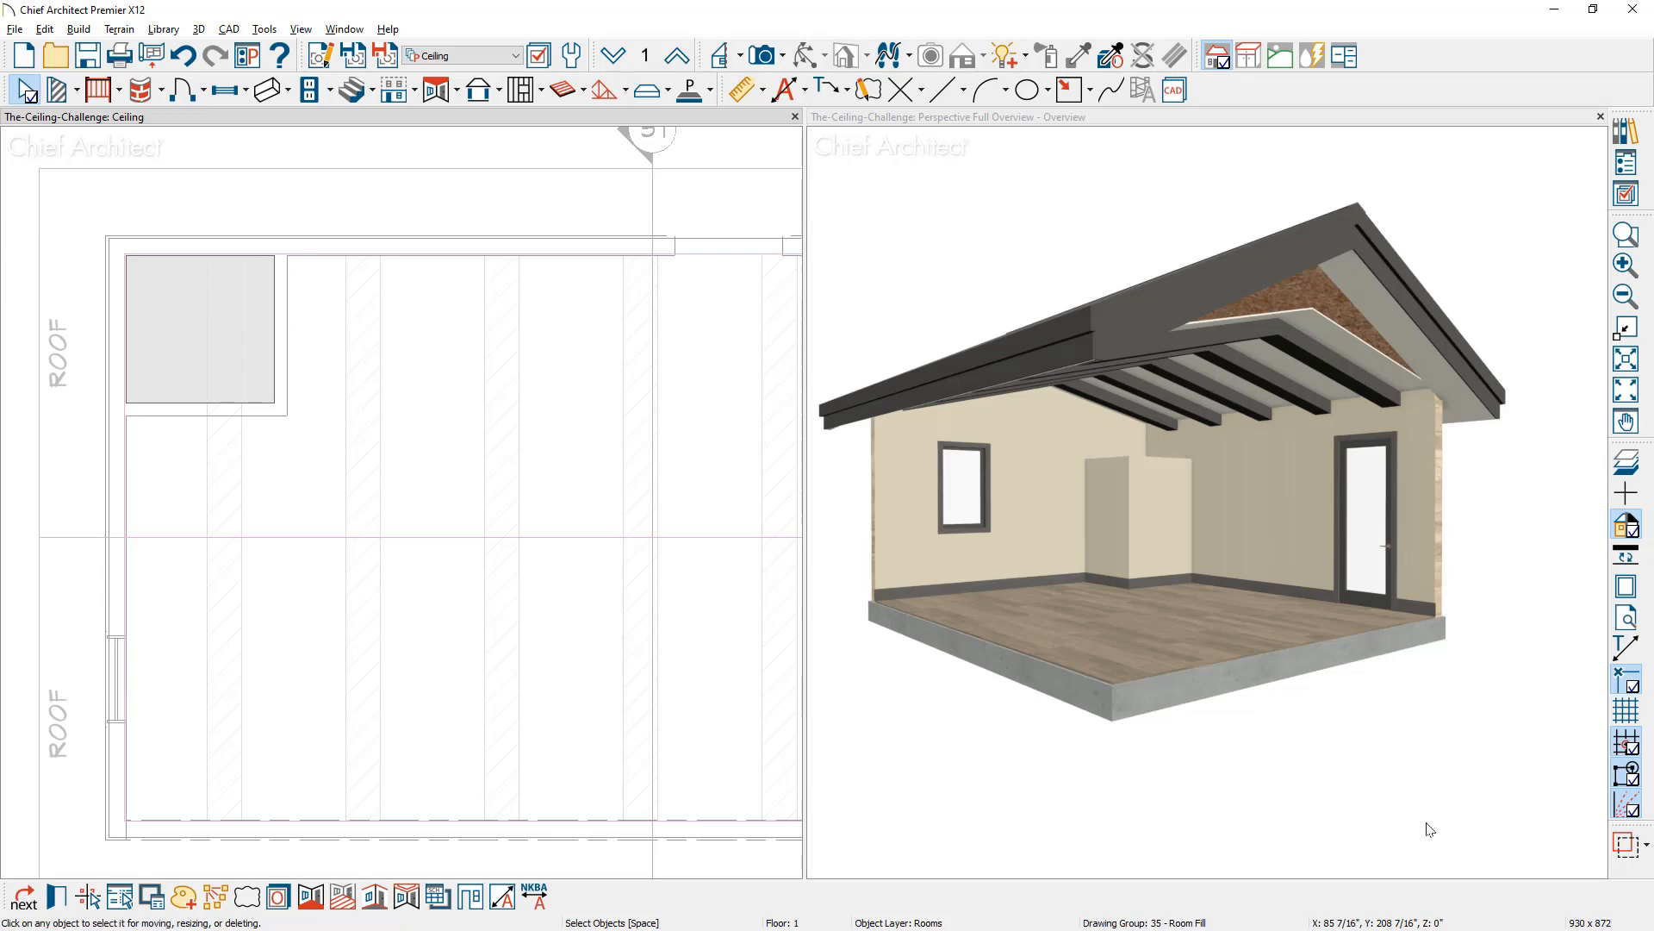
# Step: Undo the small room, soffit beams and manual ceiling planes back to the original flat-ceiling room
pyautogui.click(184, 57)
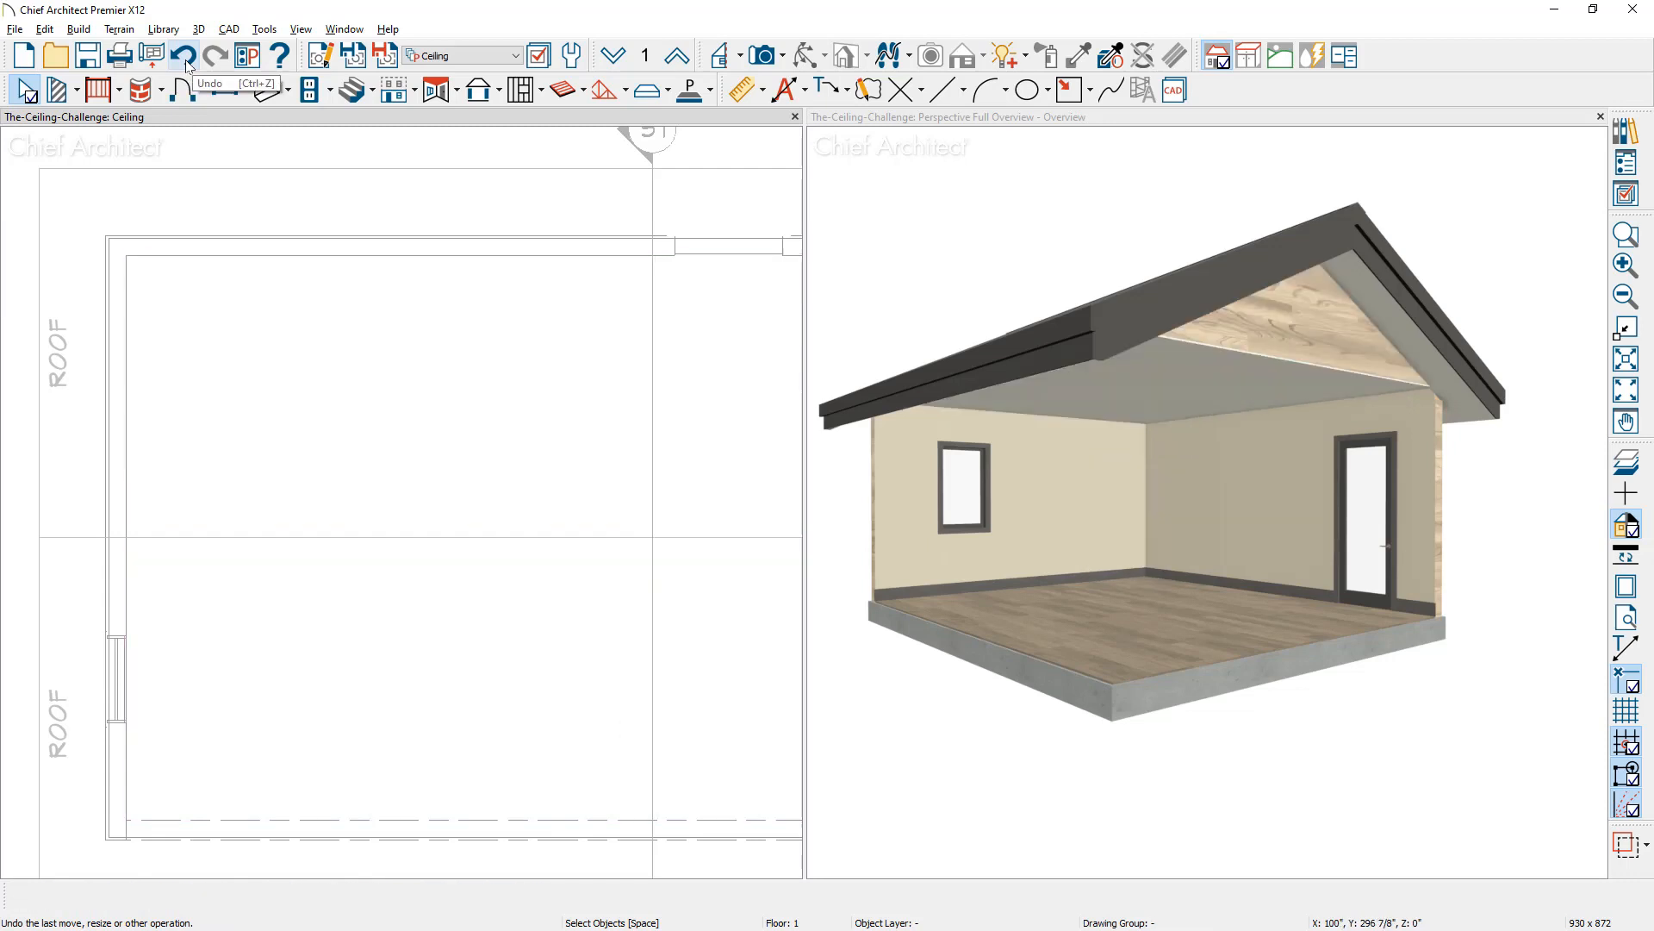
pyautogui.scroll(-2, 275, 422)
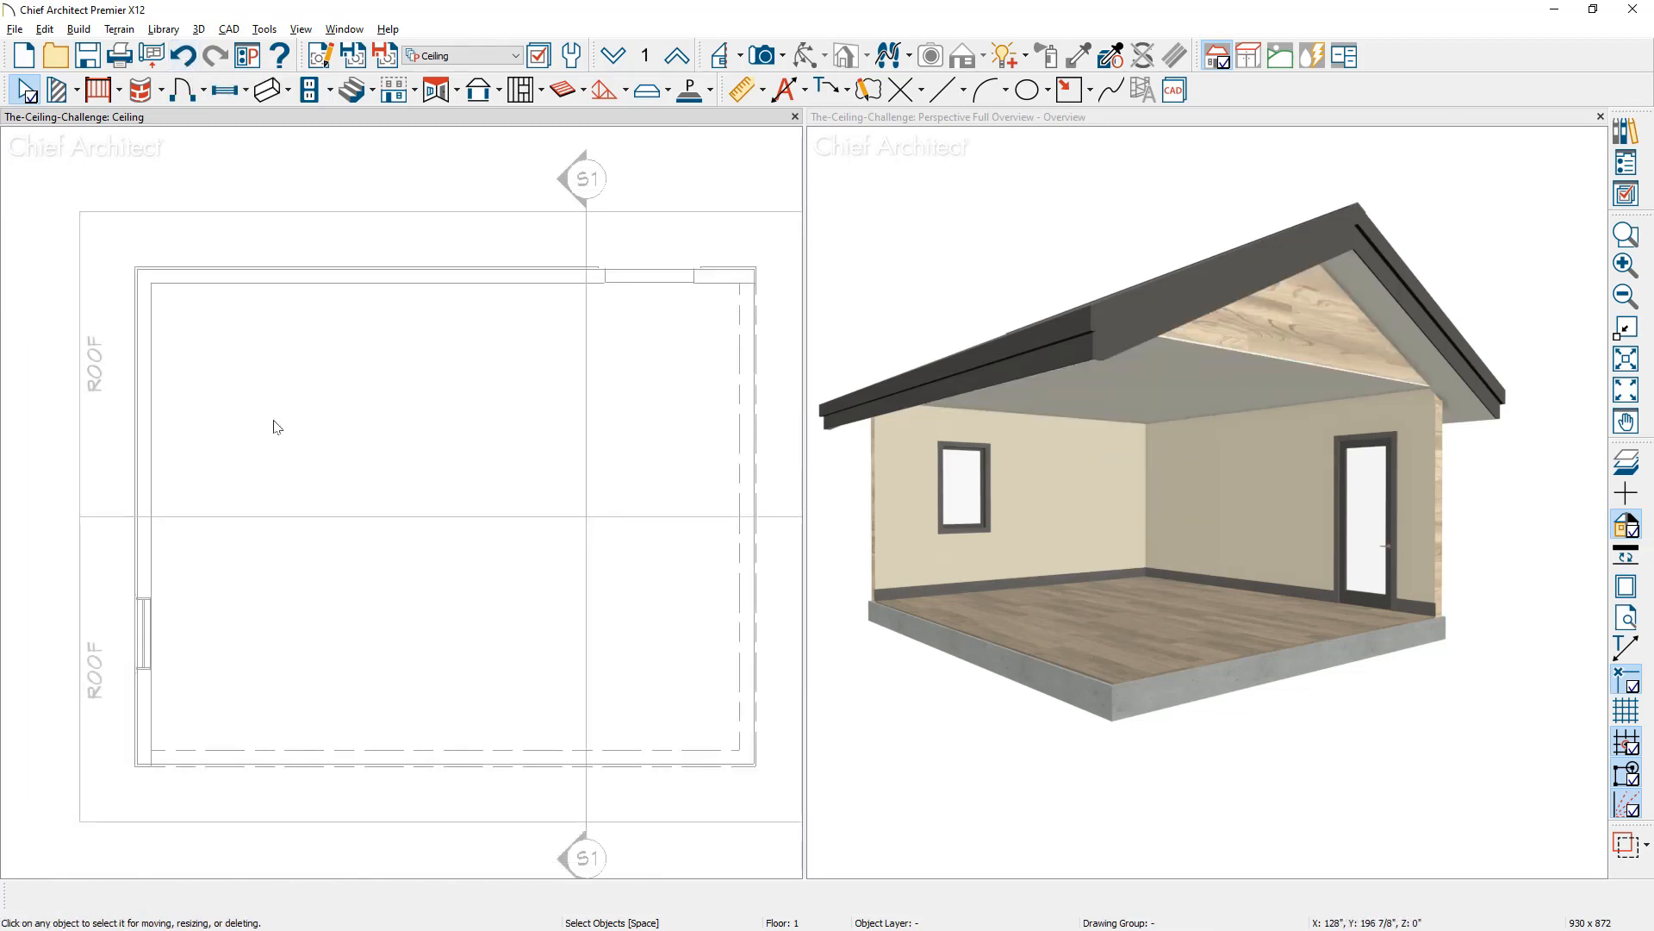
# Step: Examine the list of ceiling types written beside the floor plan
pyautogui.moveTo(273, 421); pyautogui.dragTo(223, 402, button='middle')
pyautogui.scroll(-3, 223, 403)
pyautogui.moveTo(360, 476); pyautogui.dragTo(236, 418, button='middle')
pyautogui.scroll(1, 282, 453)
pyautogui.moveTo(507, 507); pyautogui.dragTo(430, 506, button='middle')
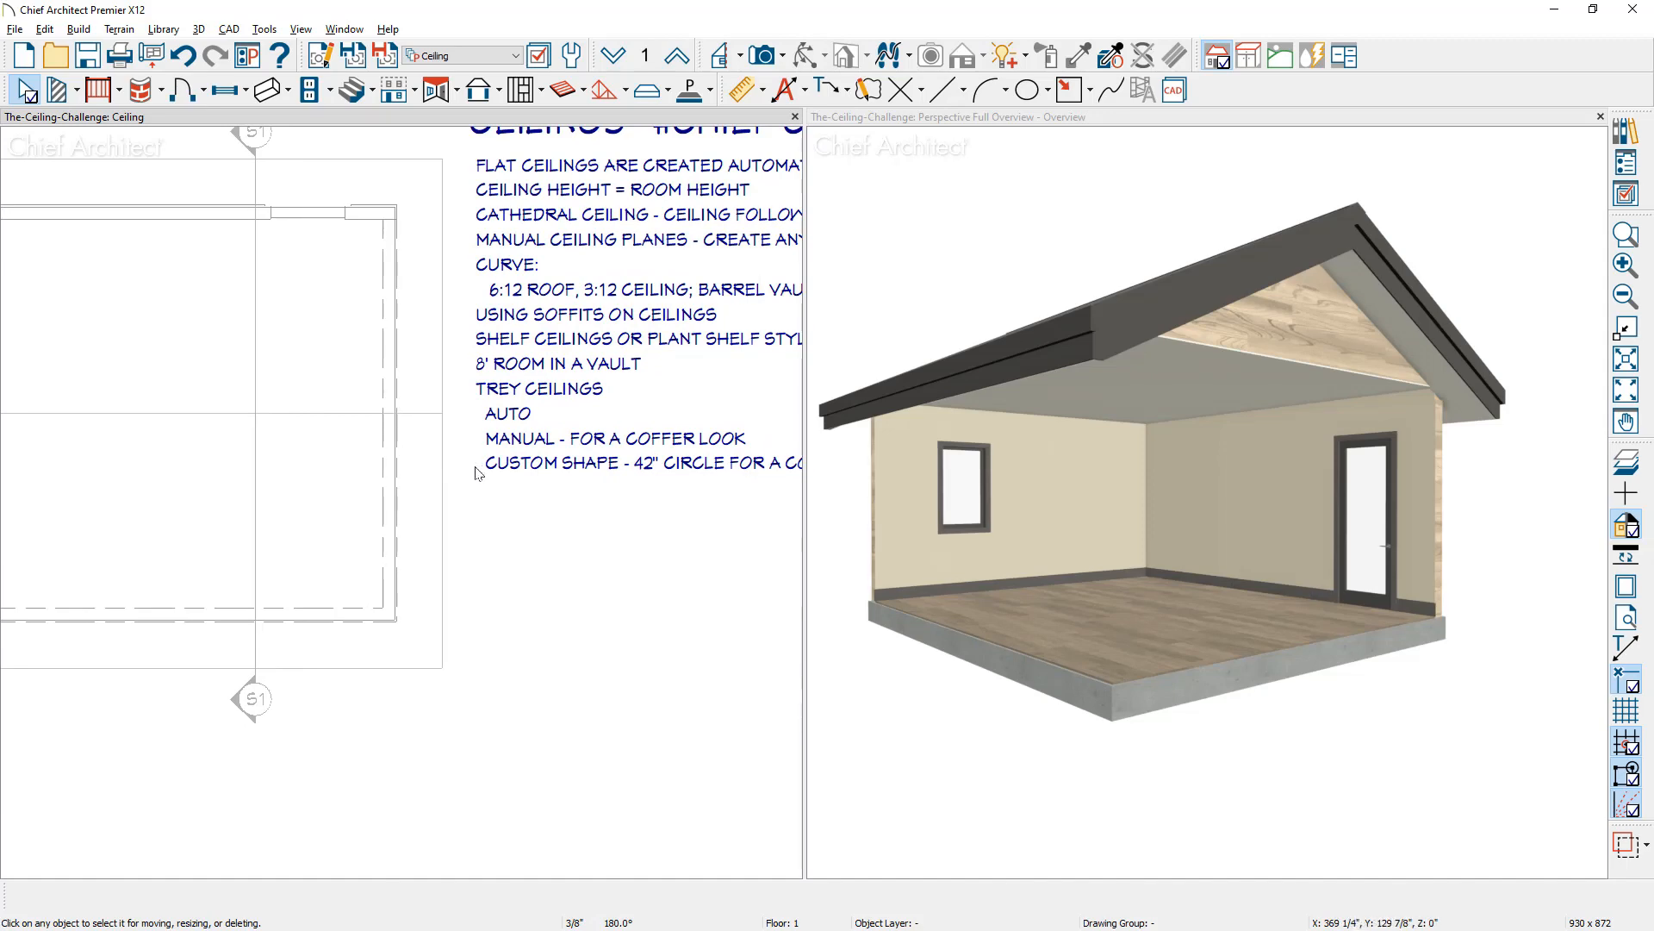
pyautogui.moveTo(479, 472); pyautogui.dragTo(396, 473, button='middle')
pyautogui.moveTo(396, 473); pyautogui.dragTo(720, 503)
pyautogui.press('space')
pyautogui.scroll(1, 722, 505)
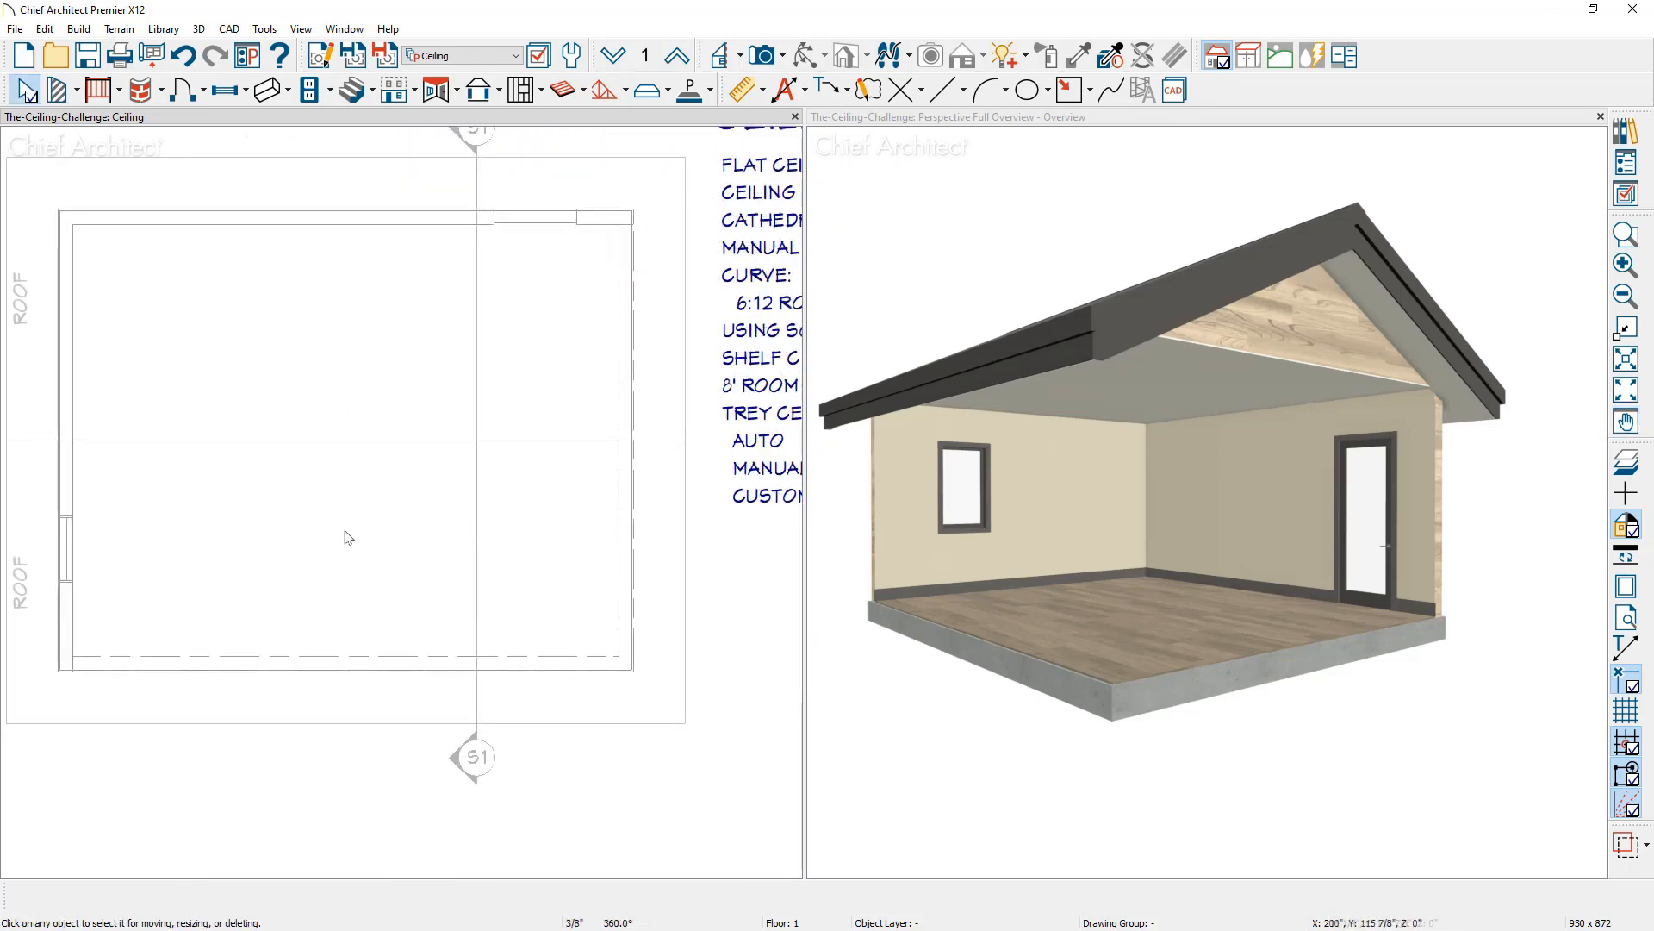
# Step: Create an automatic trey ceiling in the room with a 24" width, 12" depth and vertical sides, keeping the default molding
pyautogui.click(345, 532)
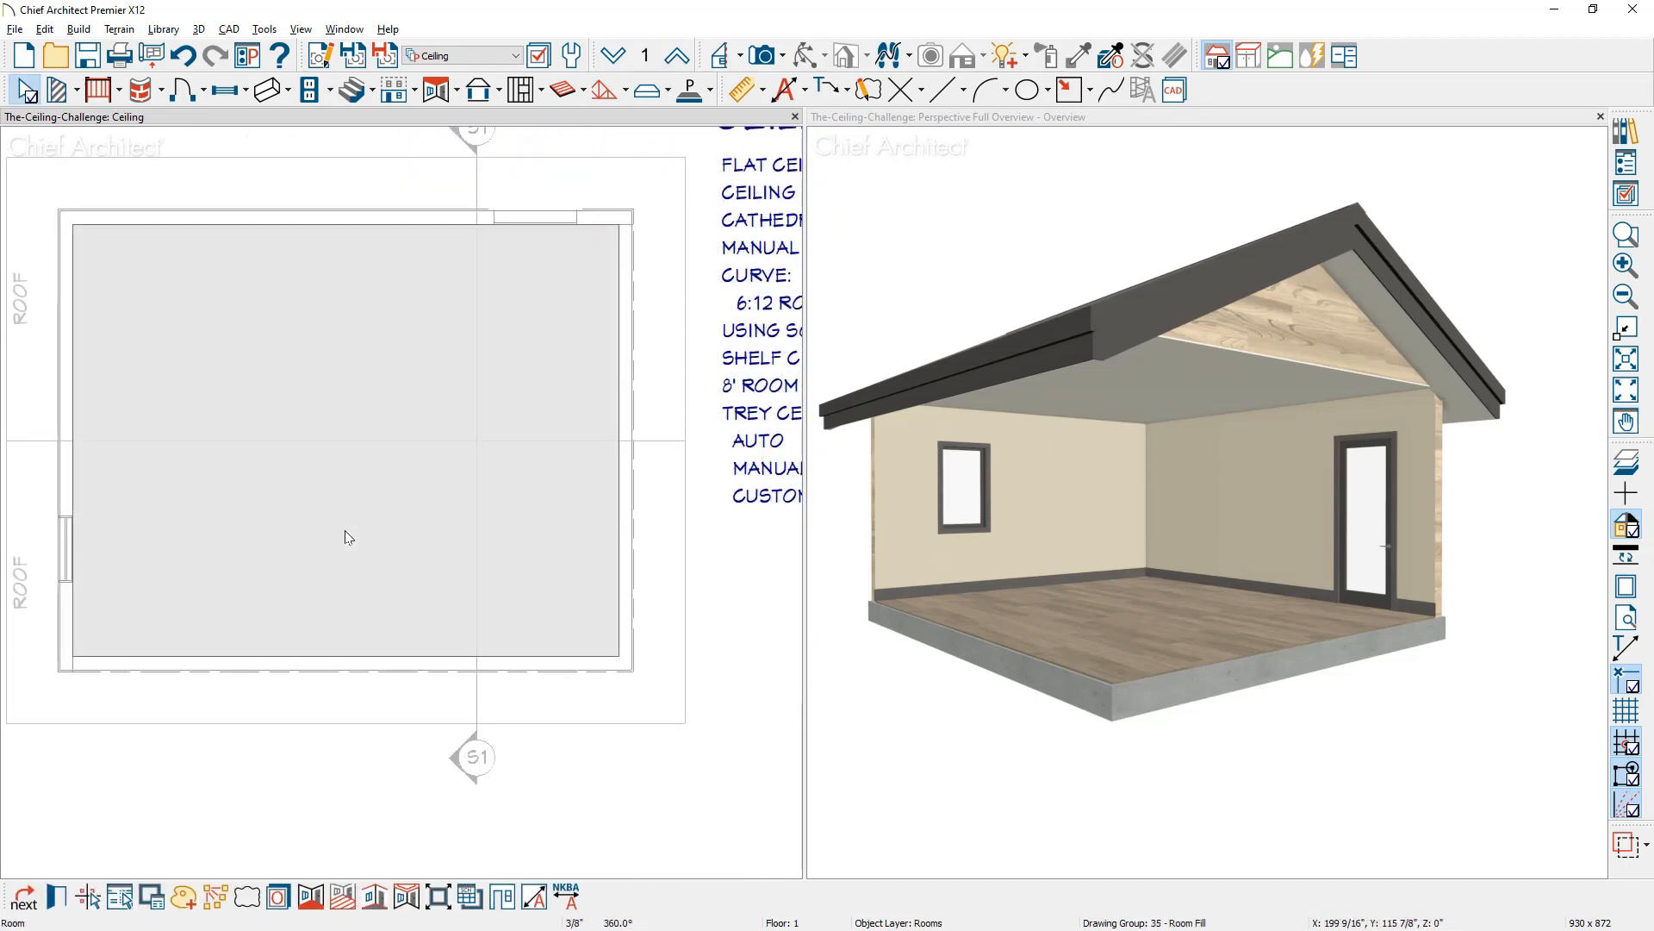
pyautogui.click(407, 897)
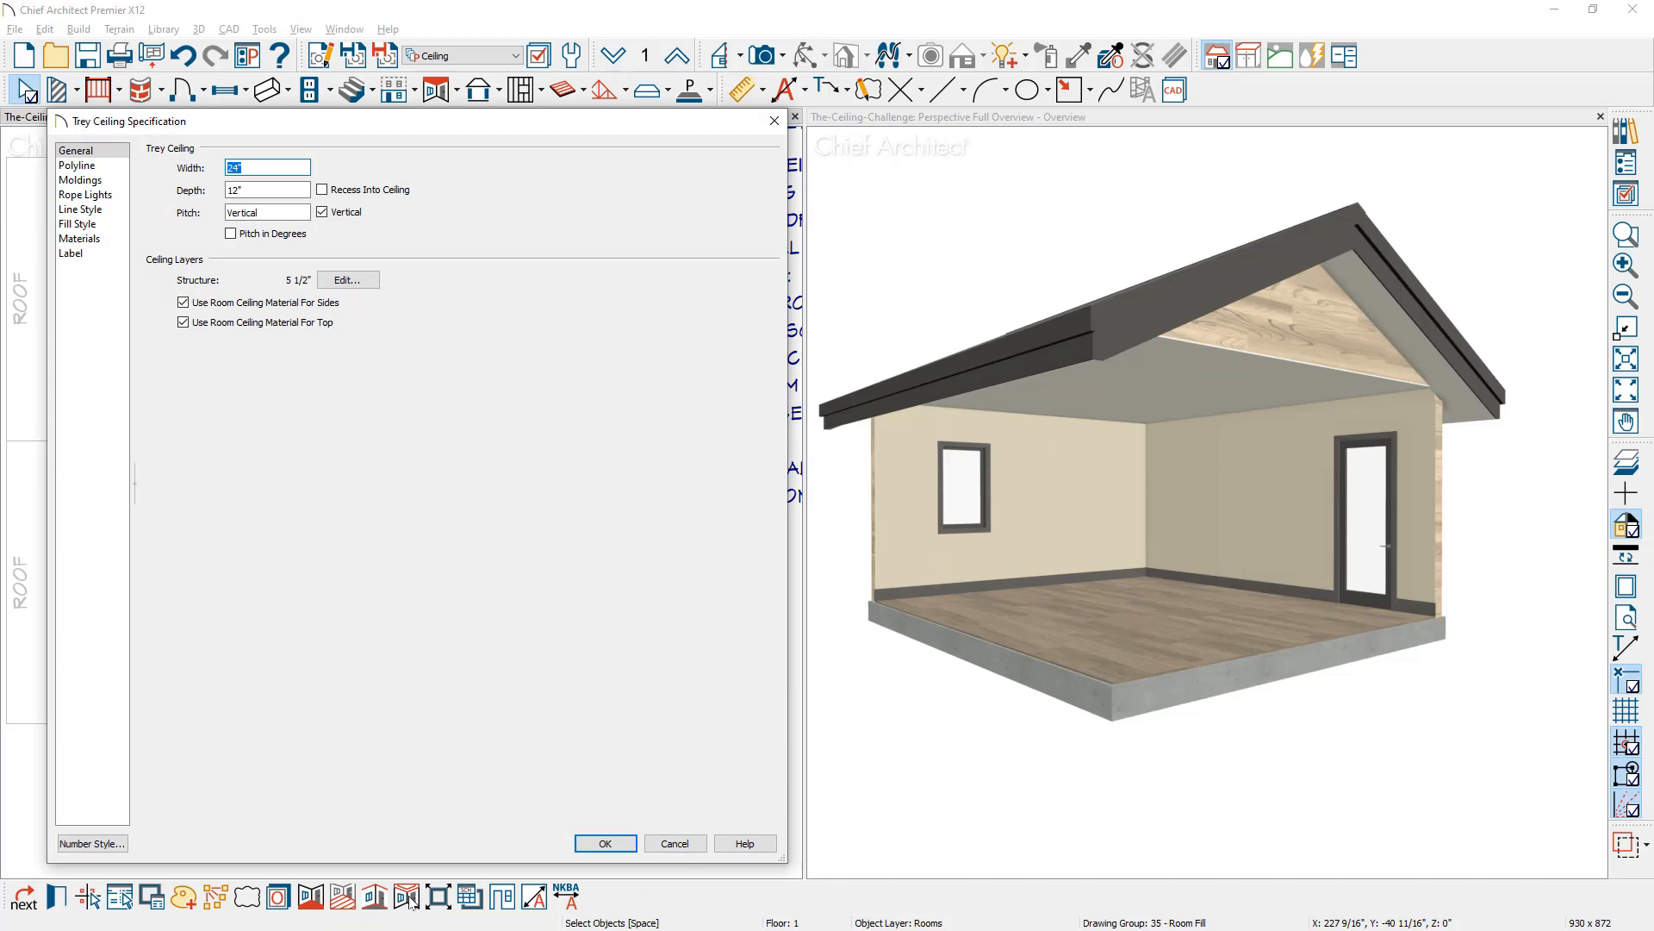
pyautogui.click(245, 168)
pyautogui.click(267, 189)
pyautogui.click(279, 212)
pyautogui.click(322, 212)
pyautogui.click(323, 212)
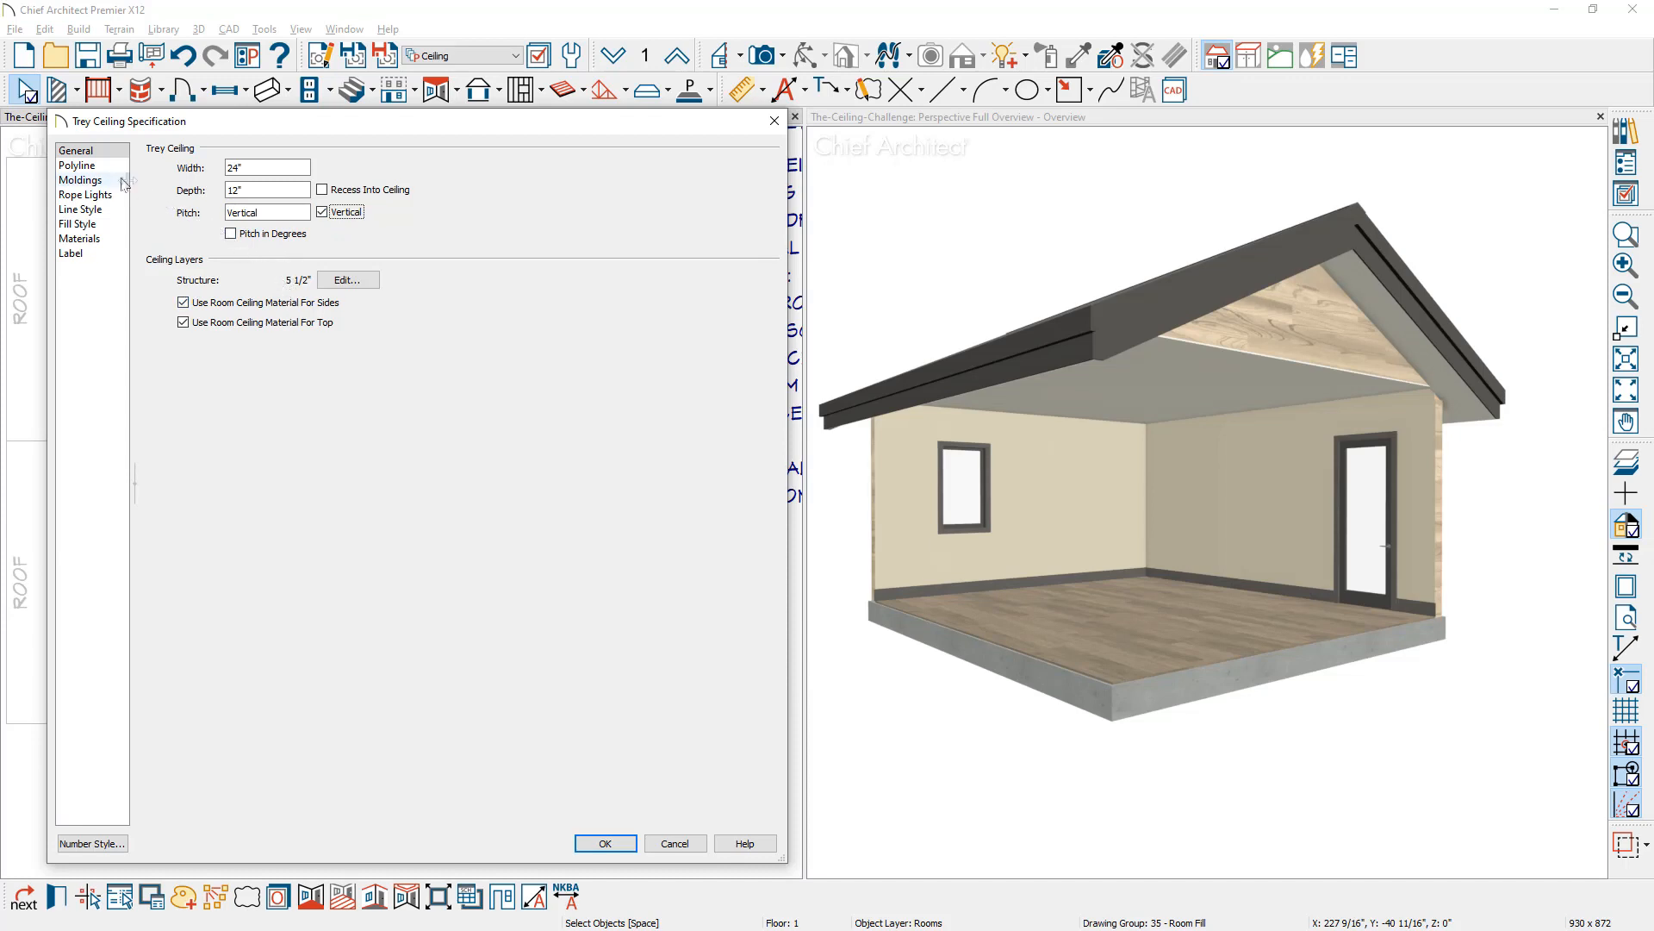
pyautogui.click(81, 180)
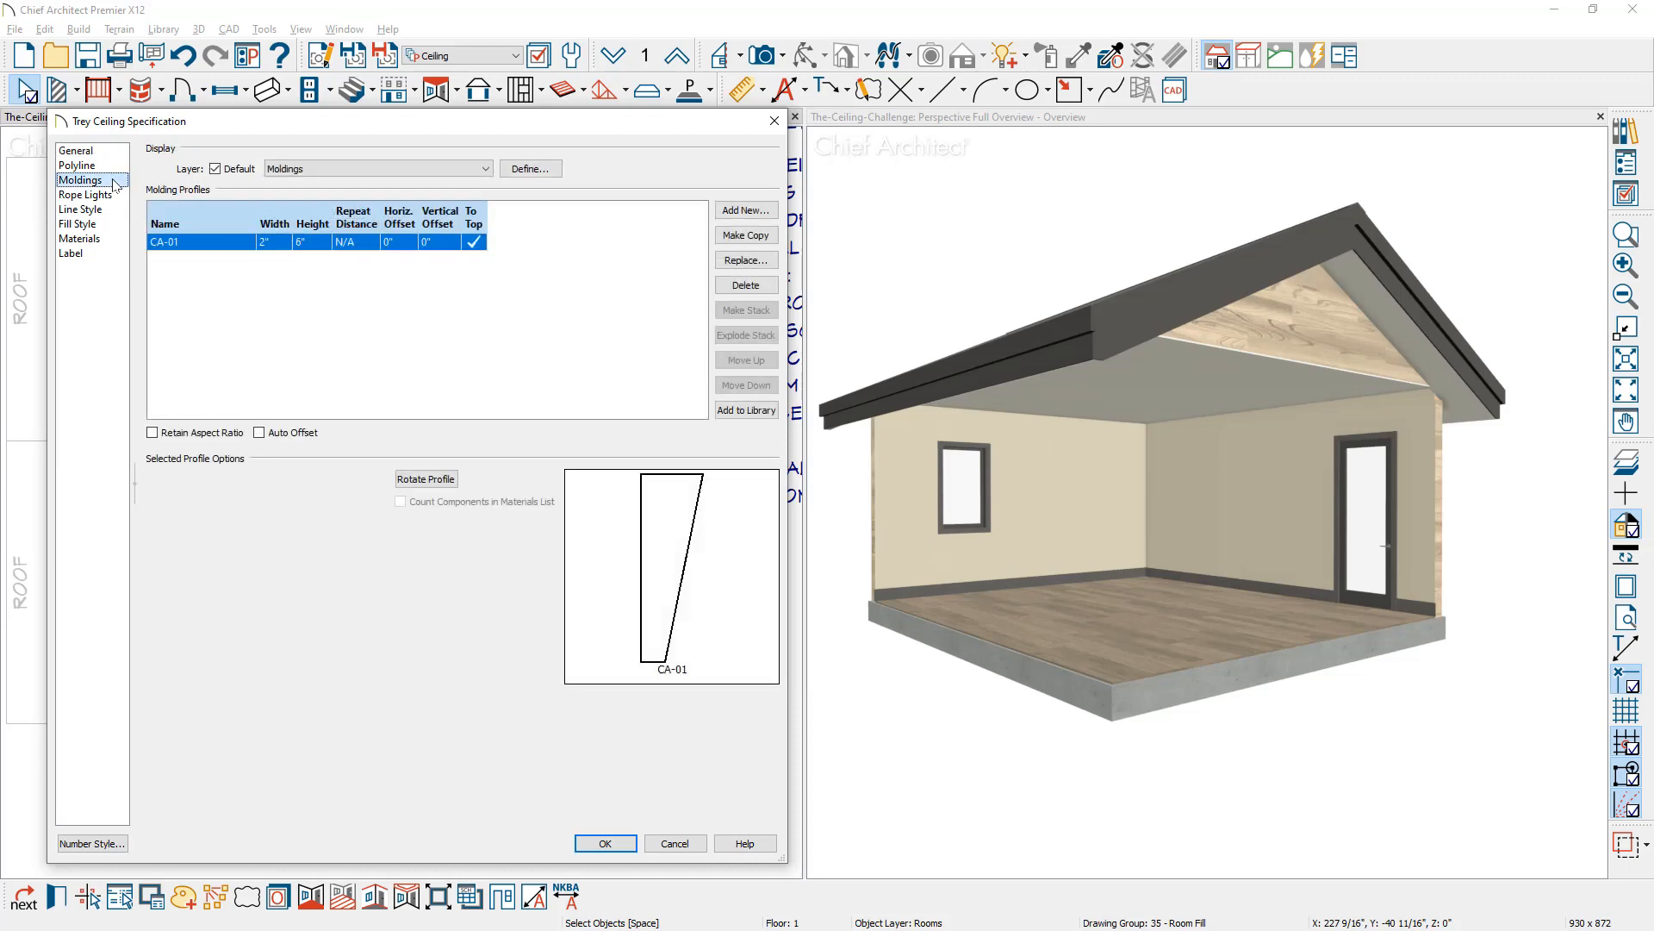
pyautogui.click(117, 197)
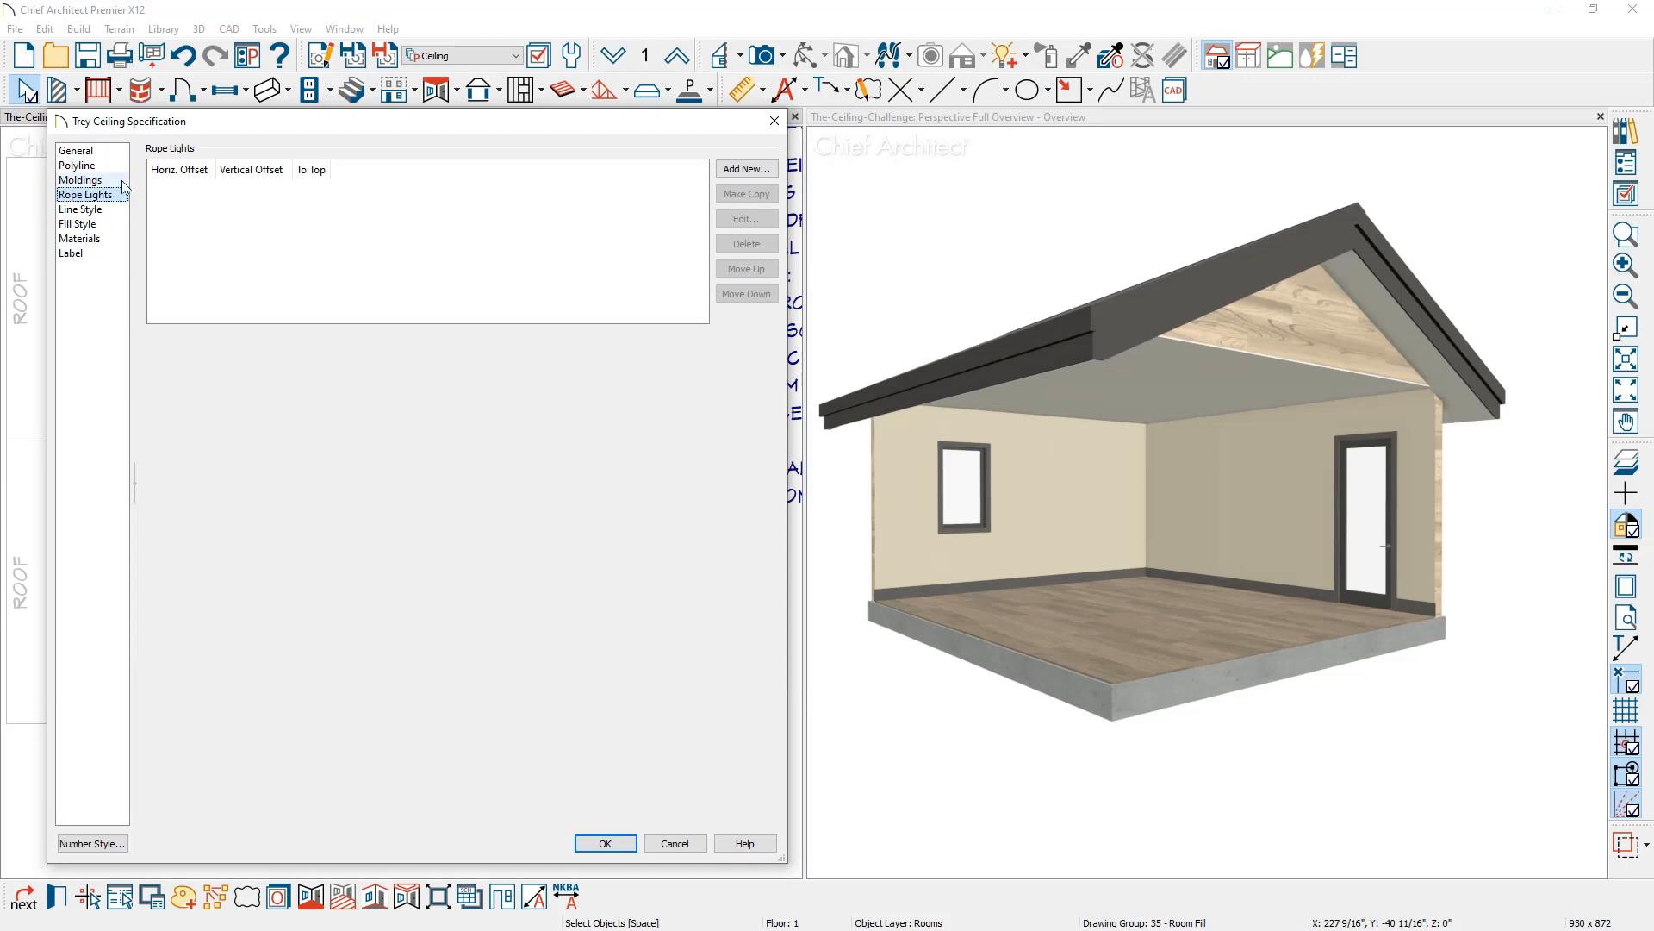
pyautogui.click(78, 151)
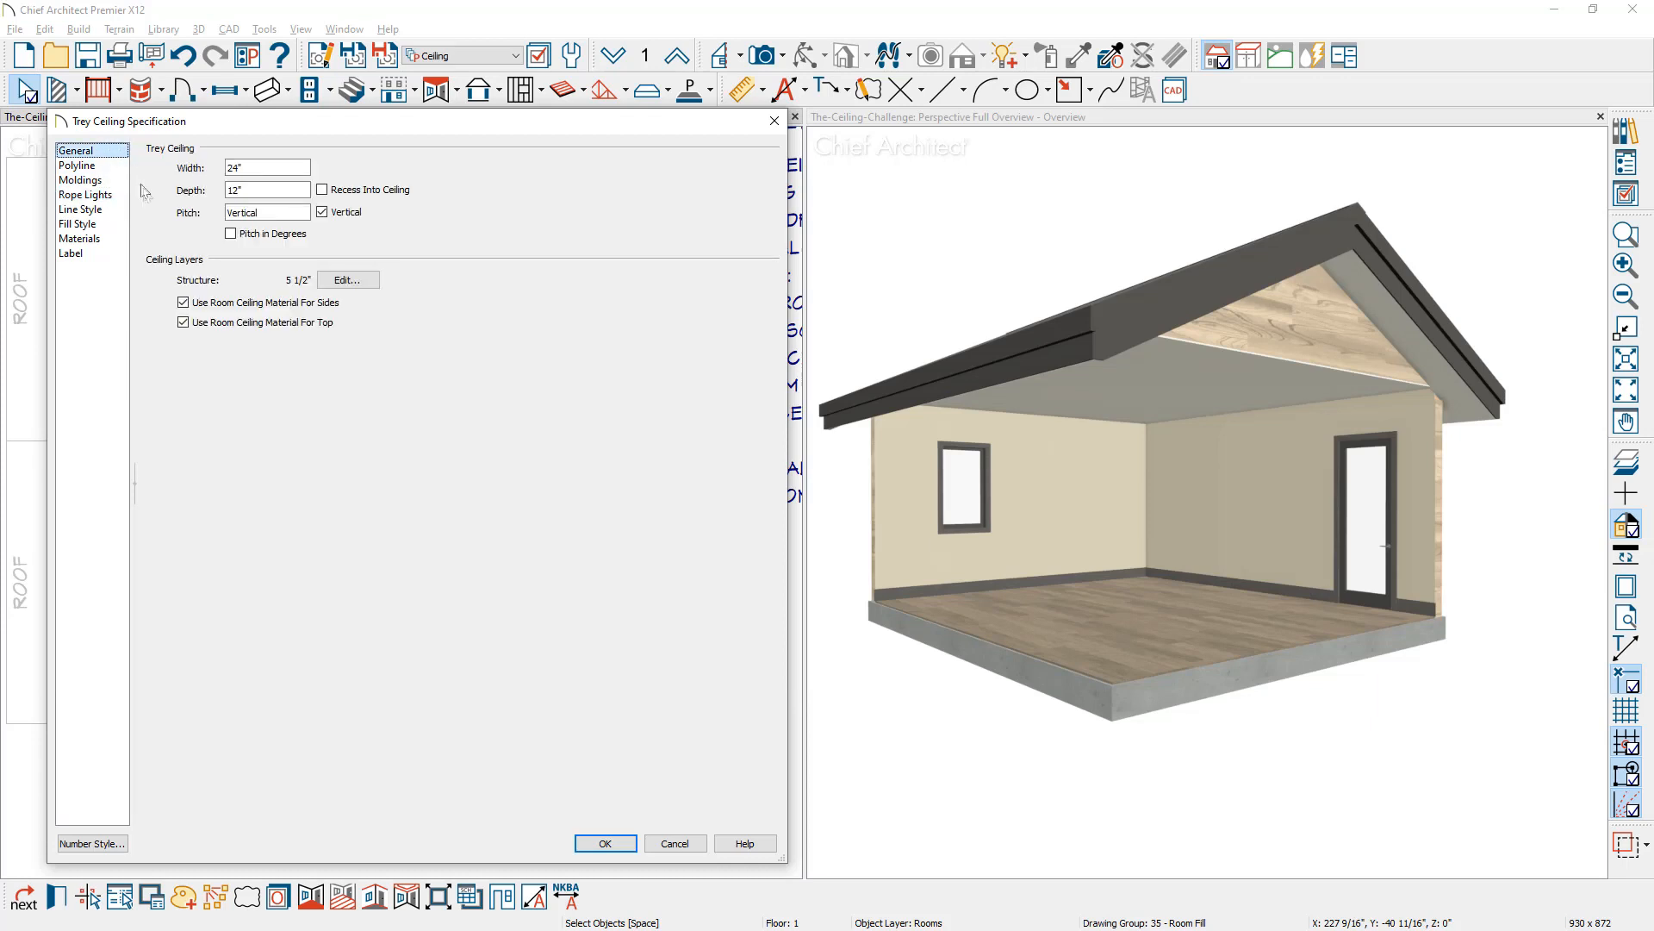
pyautogui.click(601, 843)
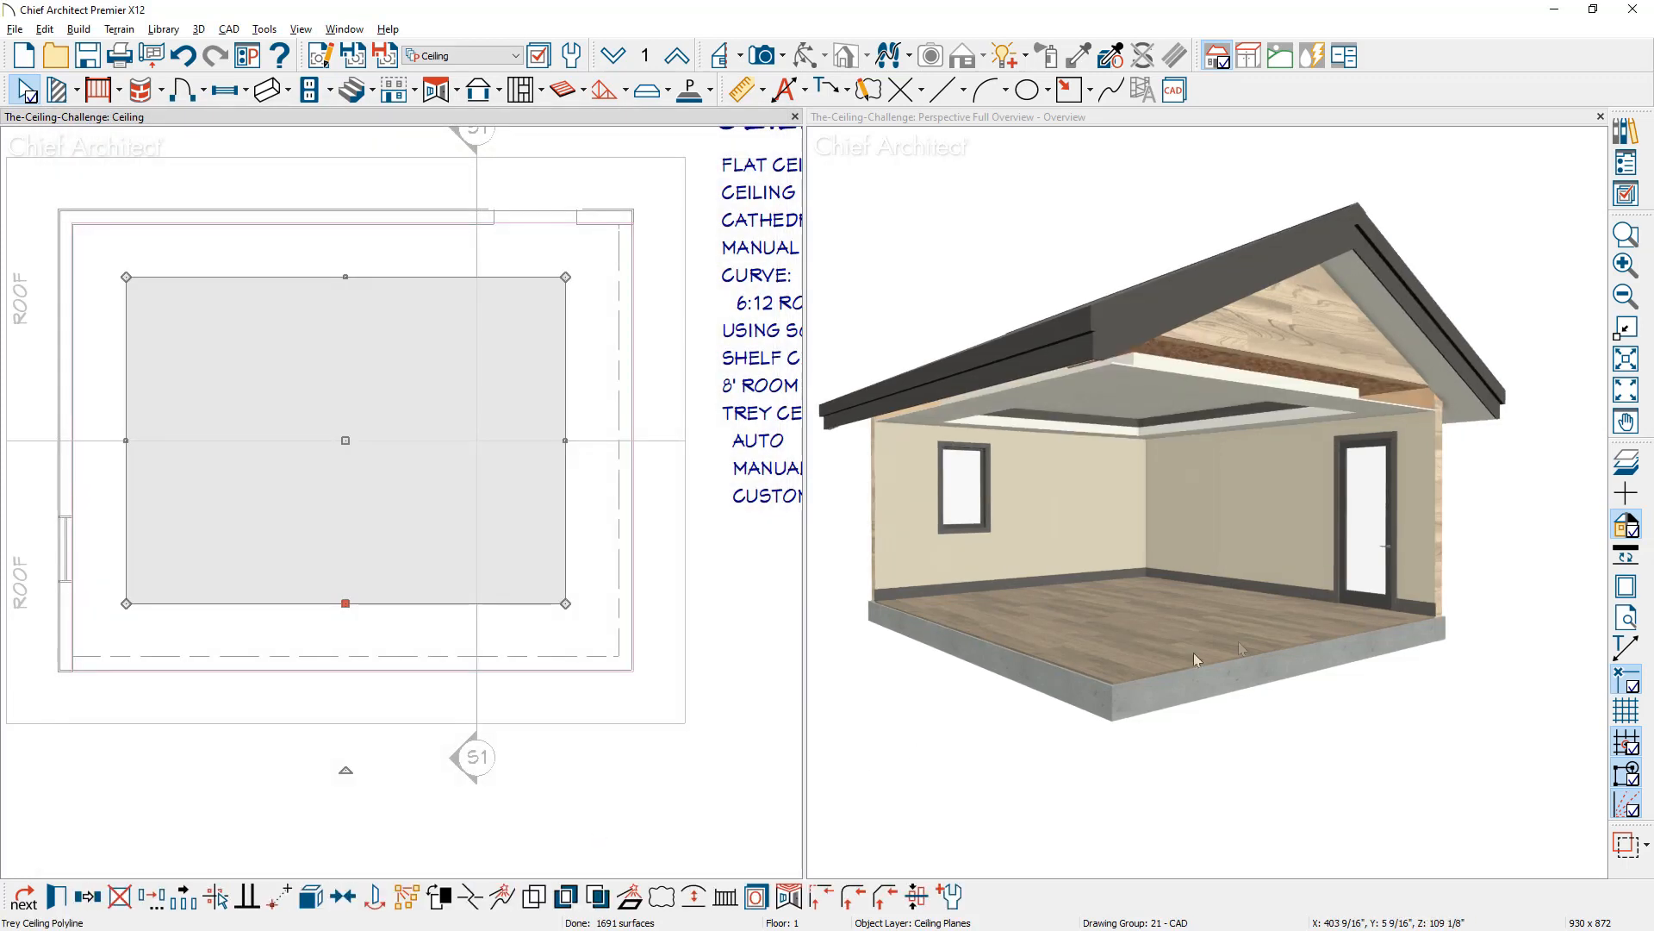
# Step: Shrink the trey ceiling polyline to about 4' by 3' in the upper-left part of the room
pyautogui.moveTo(1005, 571); pyautogui.dragTo(1136, 559, button='middle')
pyautogui.scroll(2, 1135, 560)
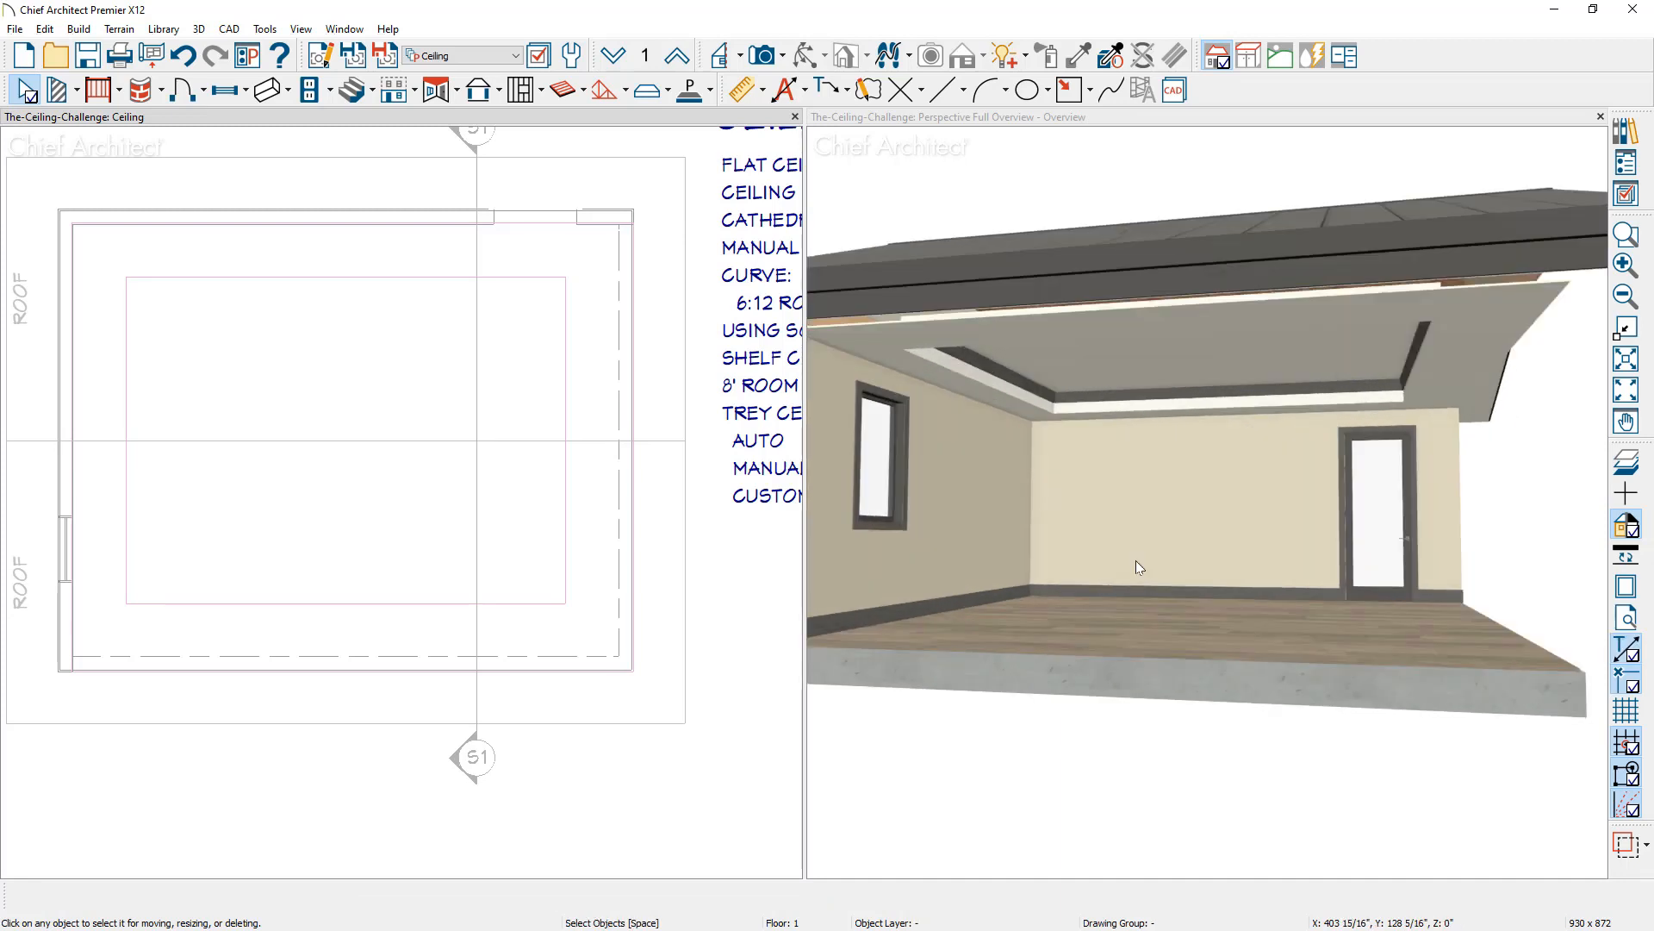
pyautogui.click(565, 512)
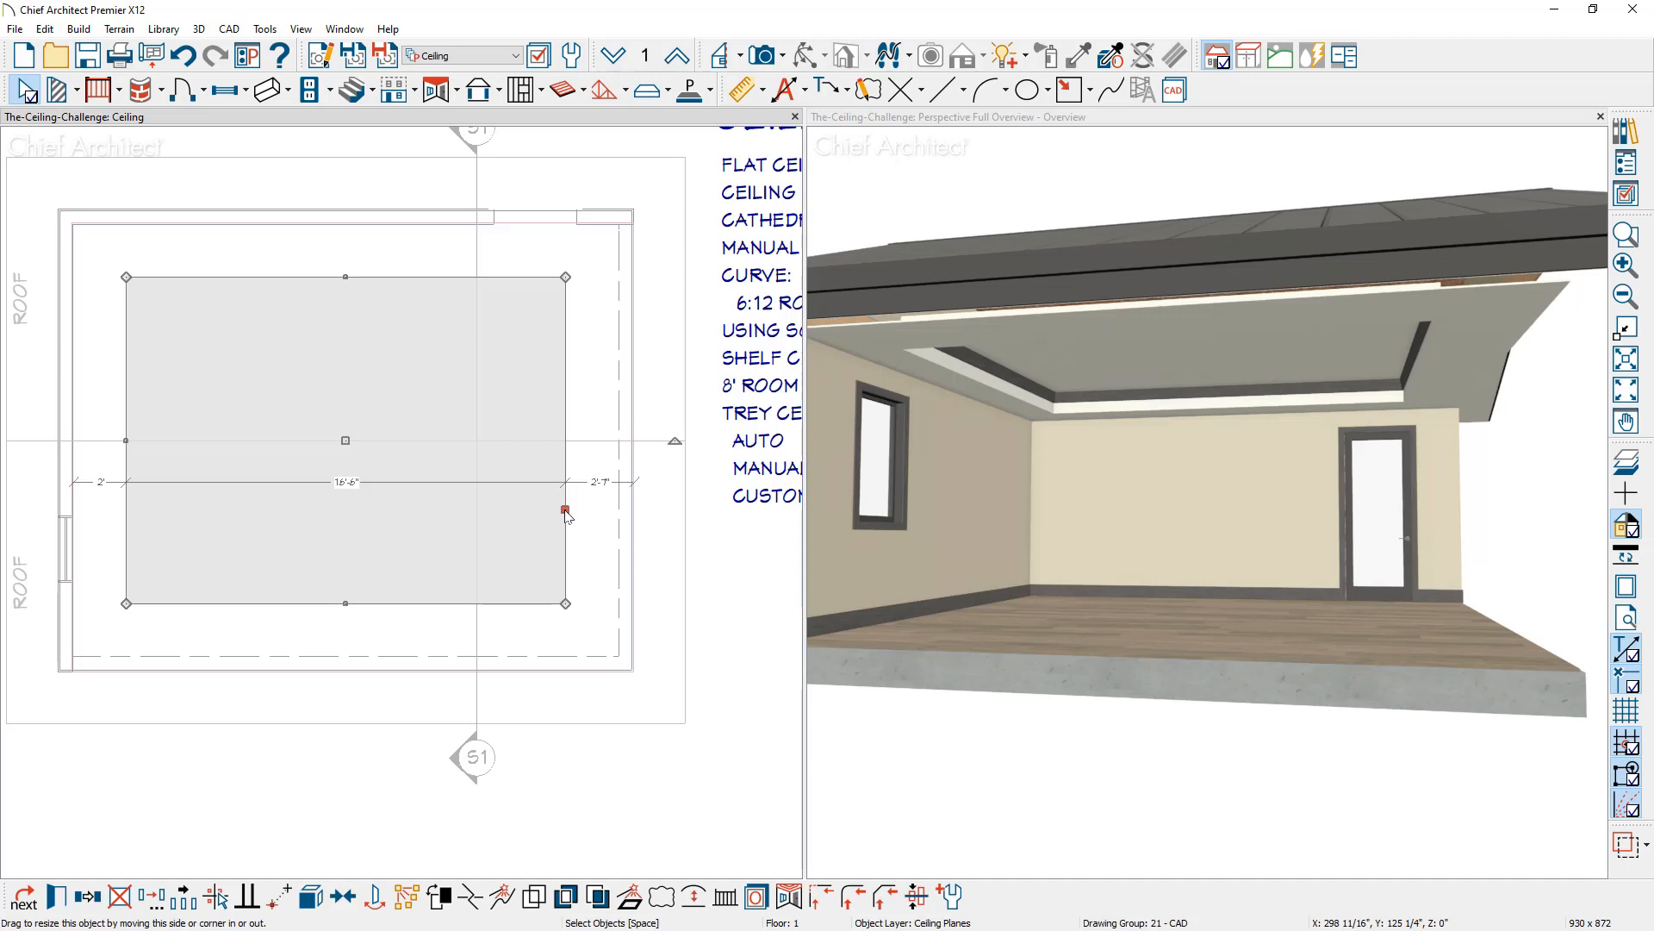
pyautogui.moveTo(565, 512); pyautogui.dragTo(231, 507)
pyautogui.moveTo(179, 603); pyautogui.dragTo(187, 356)
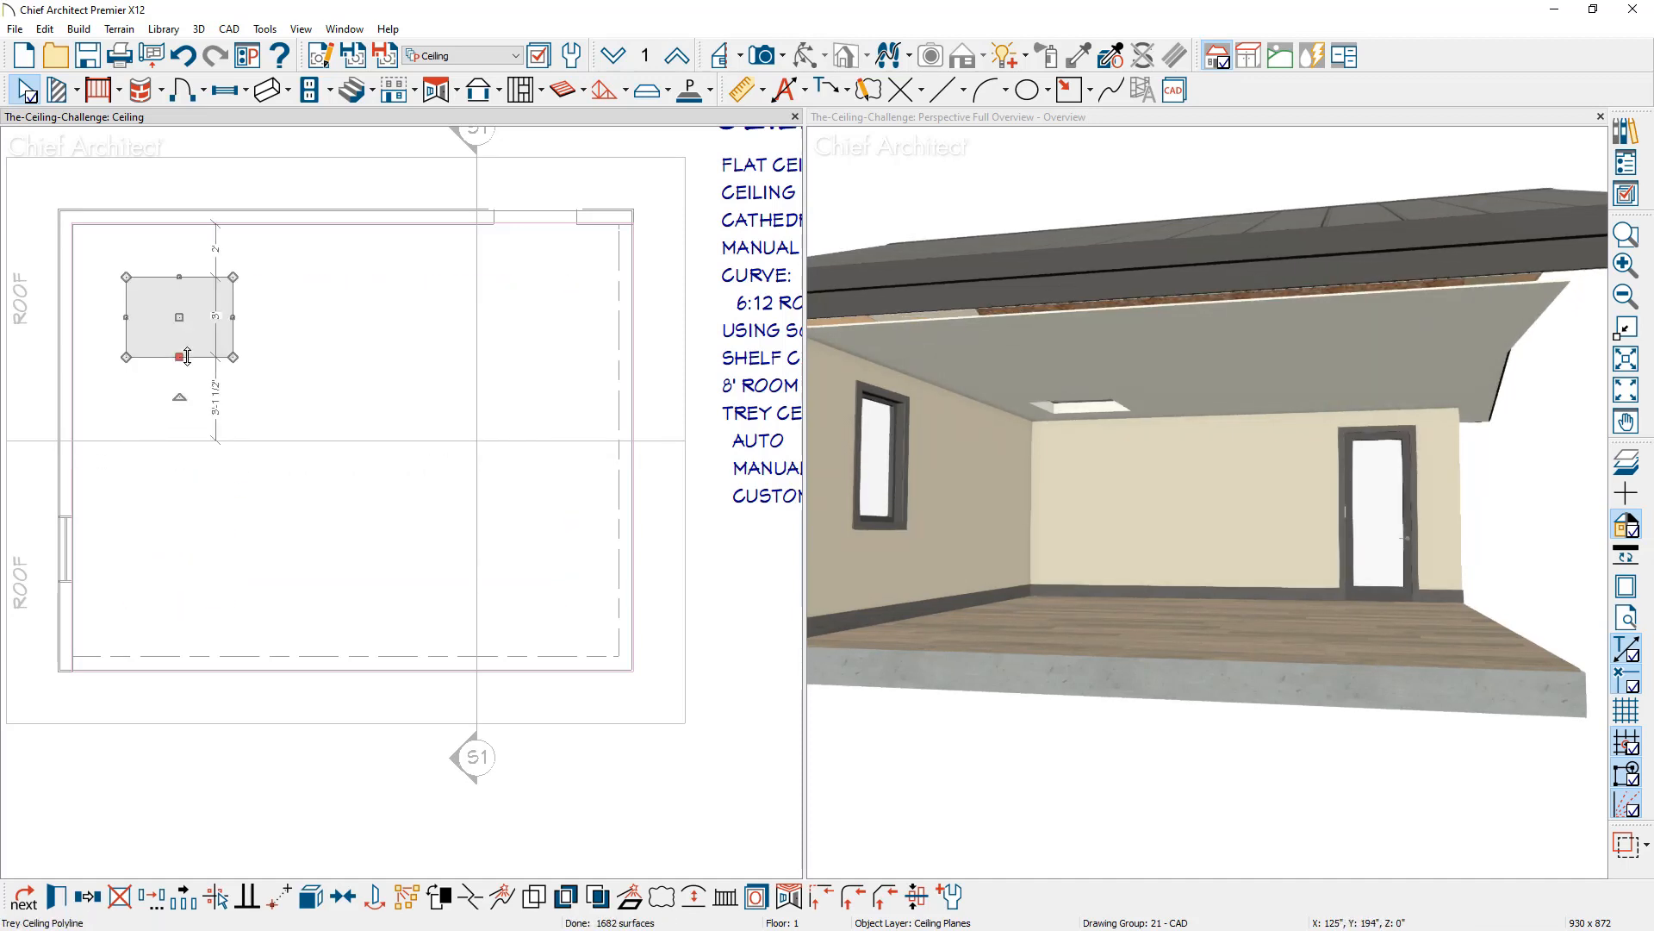
# Step: Set the trey ceiling polyline's horizontal width to 30" and leave its vertical dimension at 3'
pyautogui.scroll(4, 107, 284)
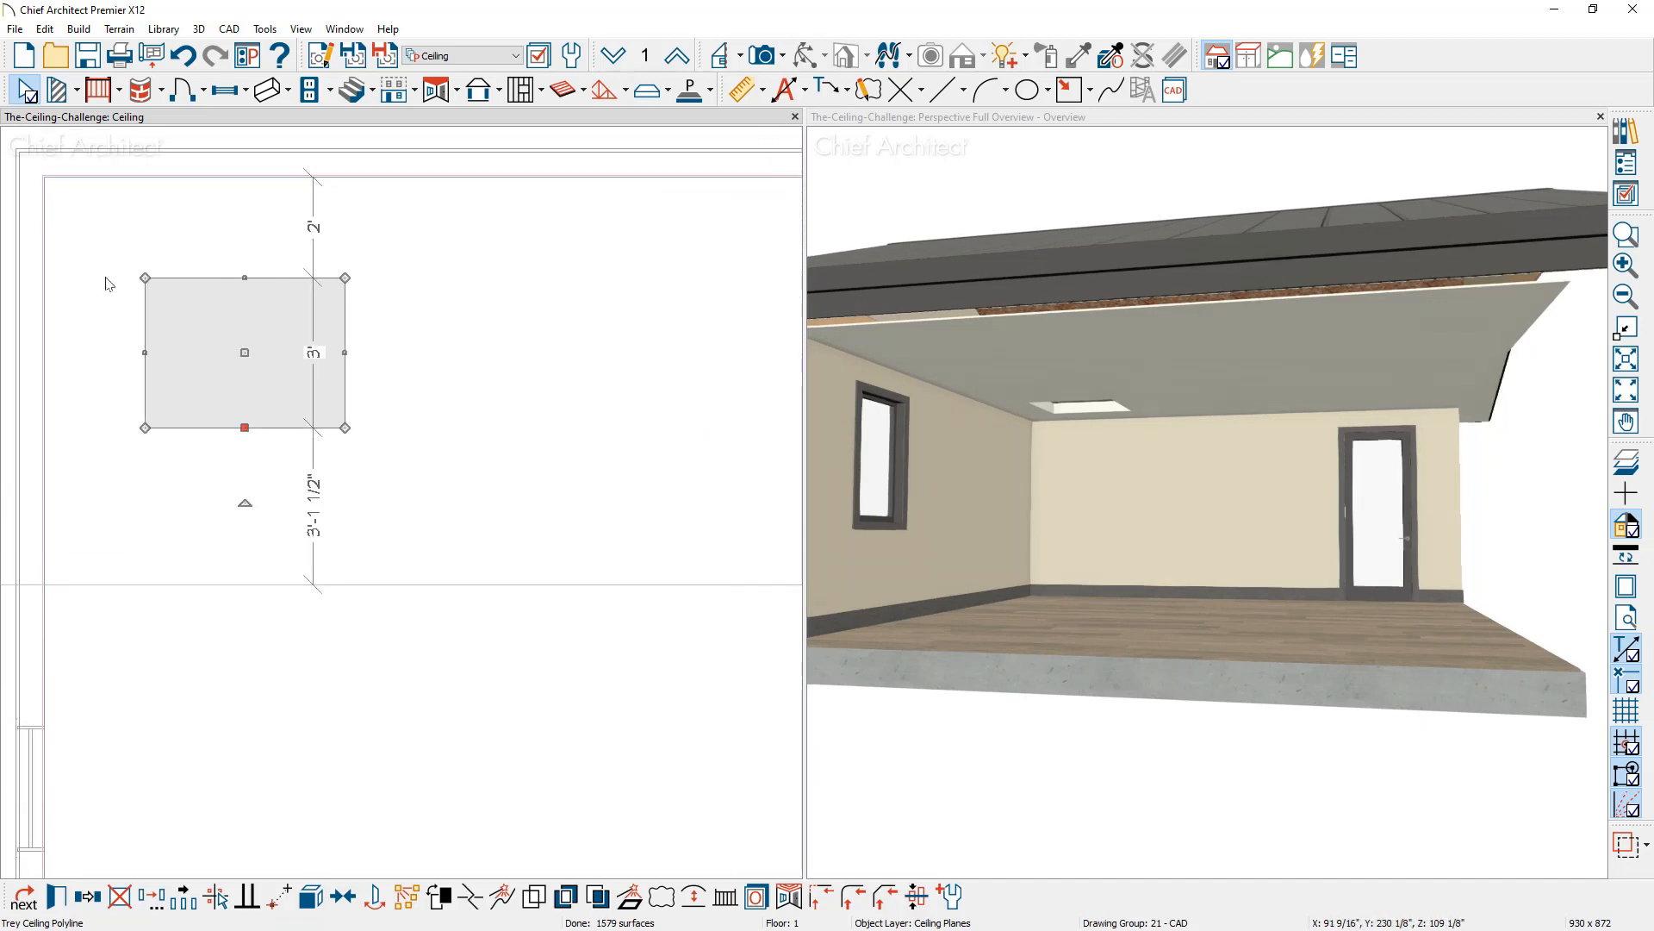
pyautogui.scroll(1, 105, 278)
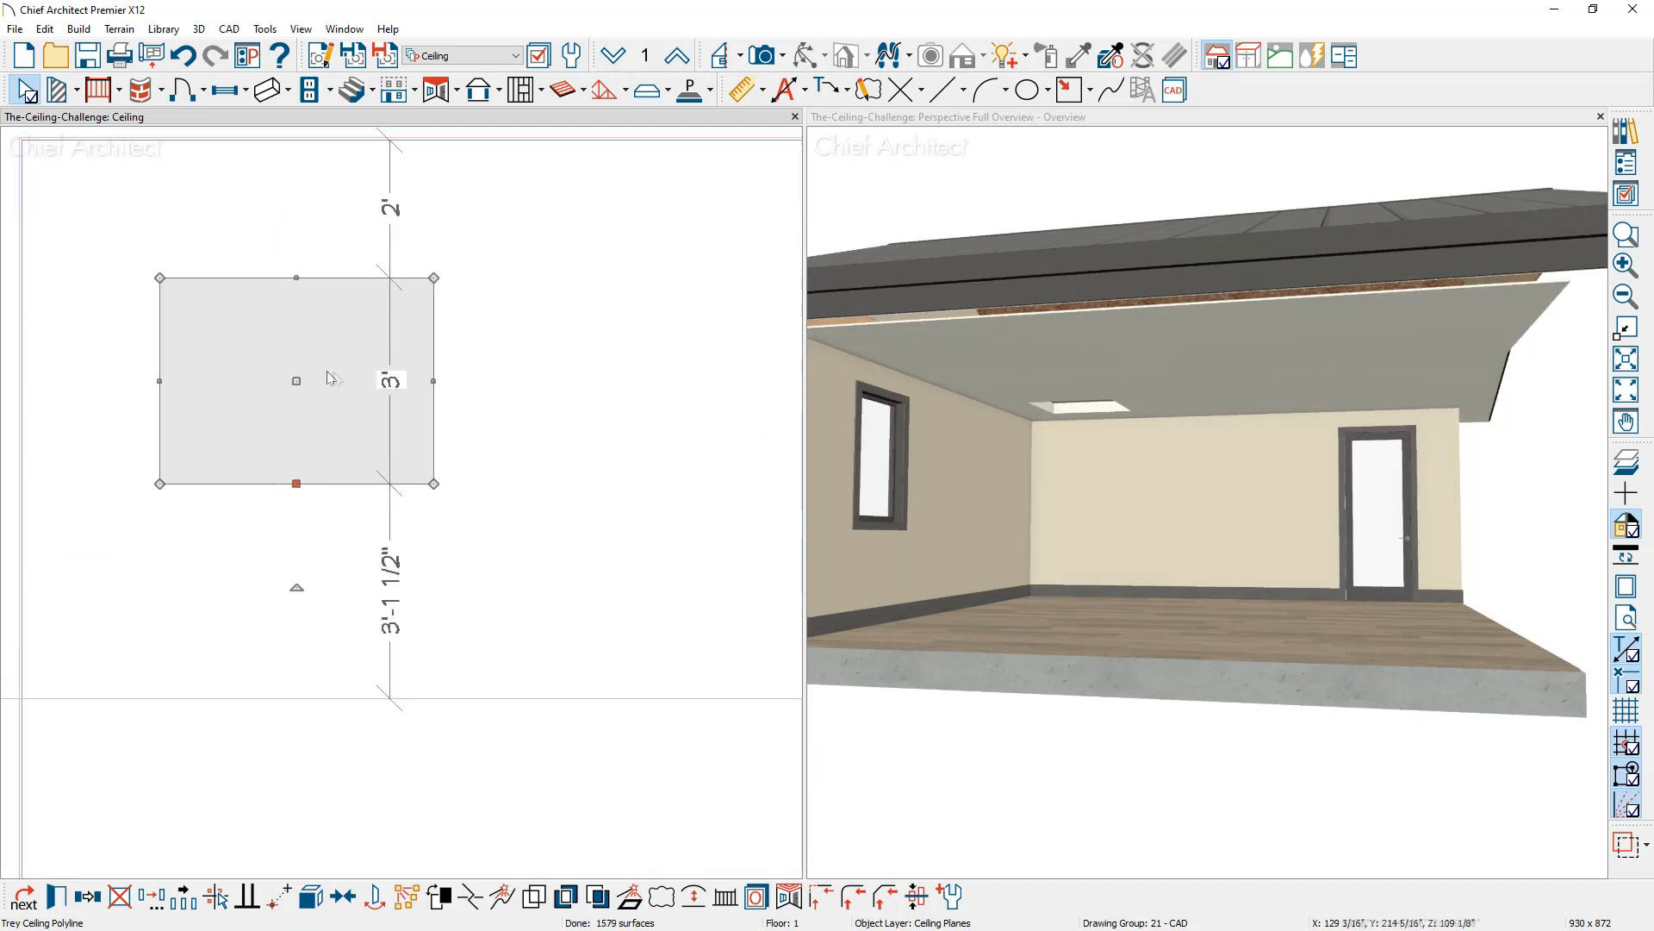
pyautogui.click(434, 381)
pyautogui.click(296, 317)
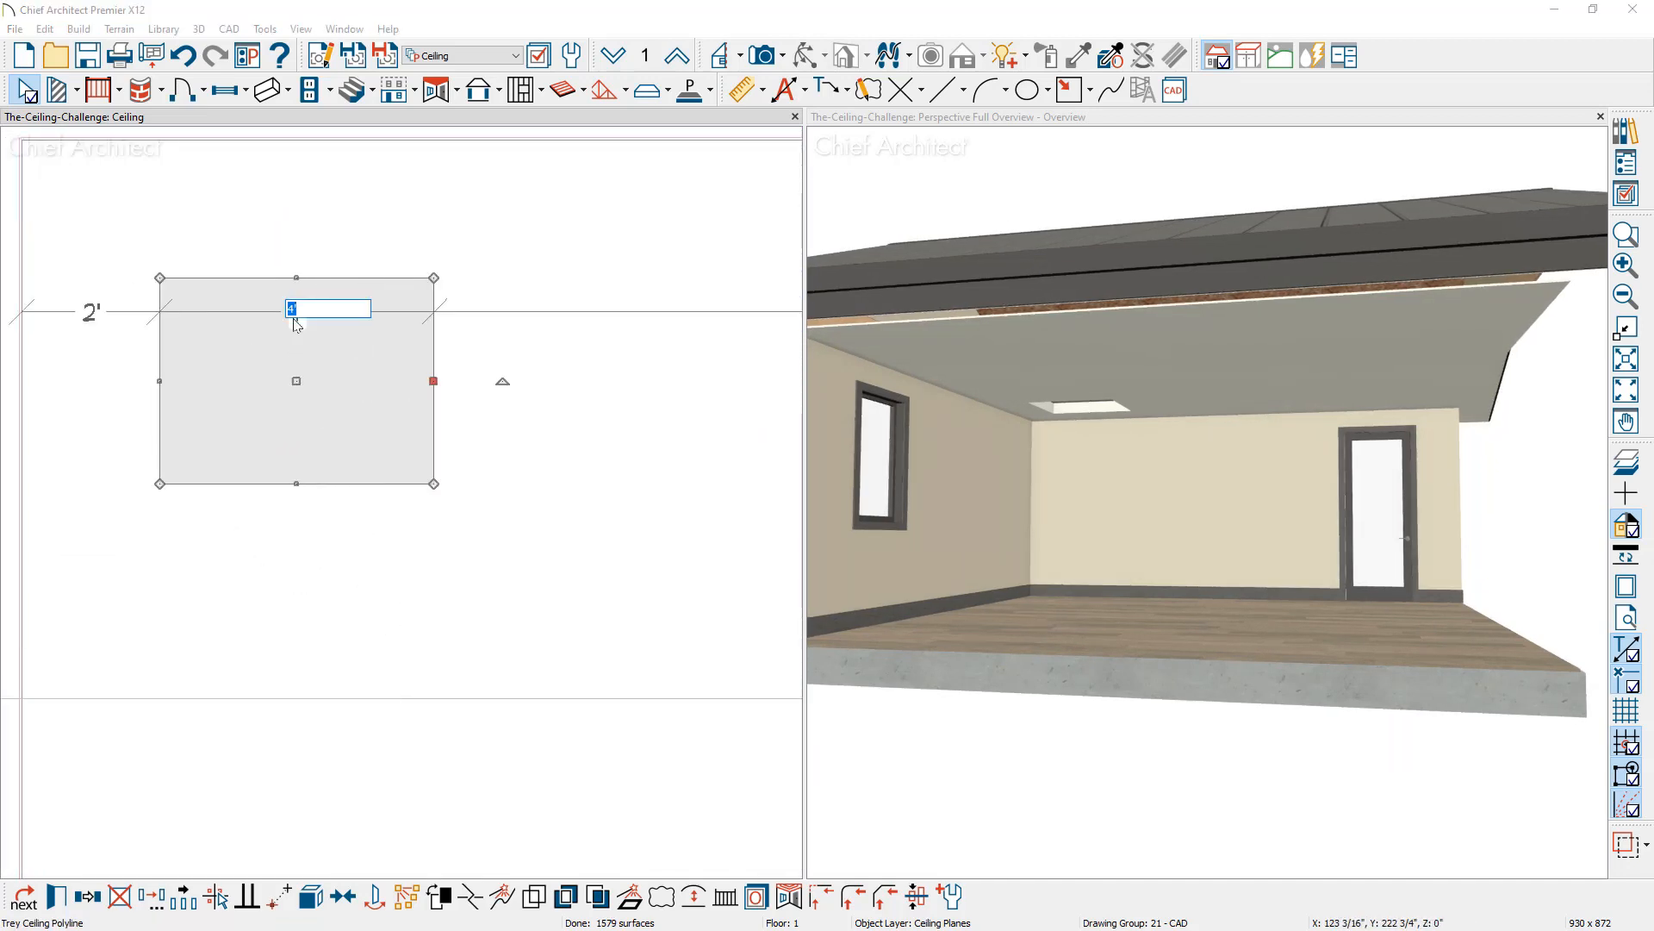
pyautogui.write('30')
pyautogui.press('Return')
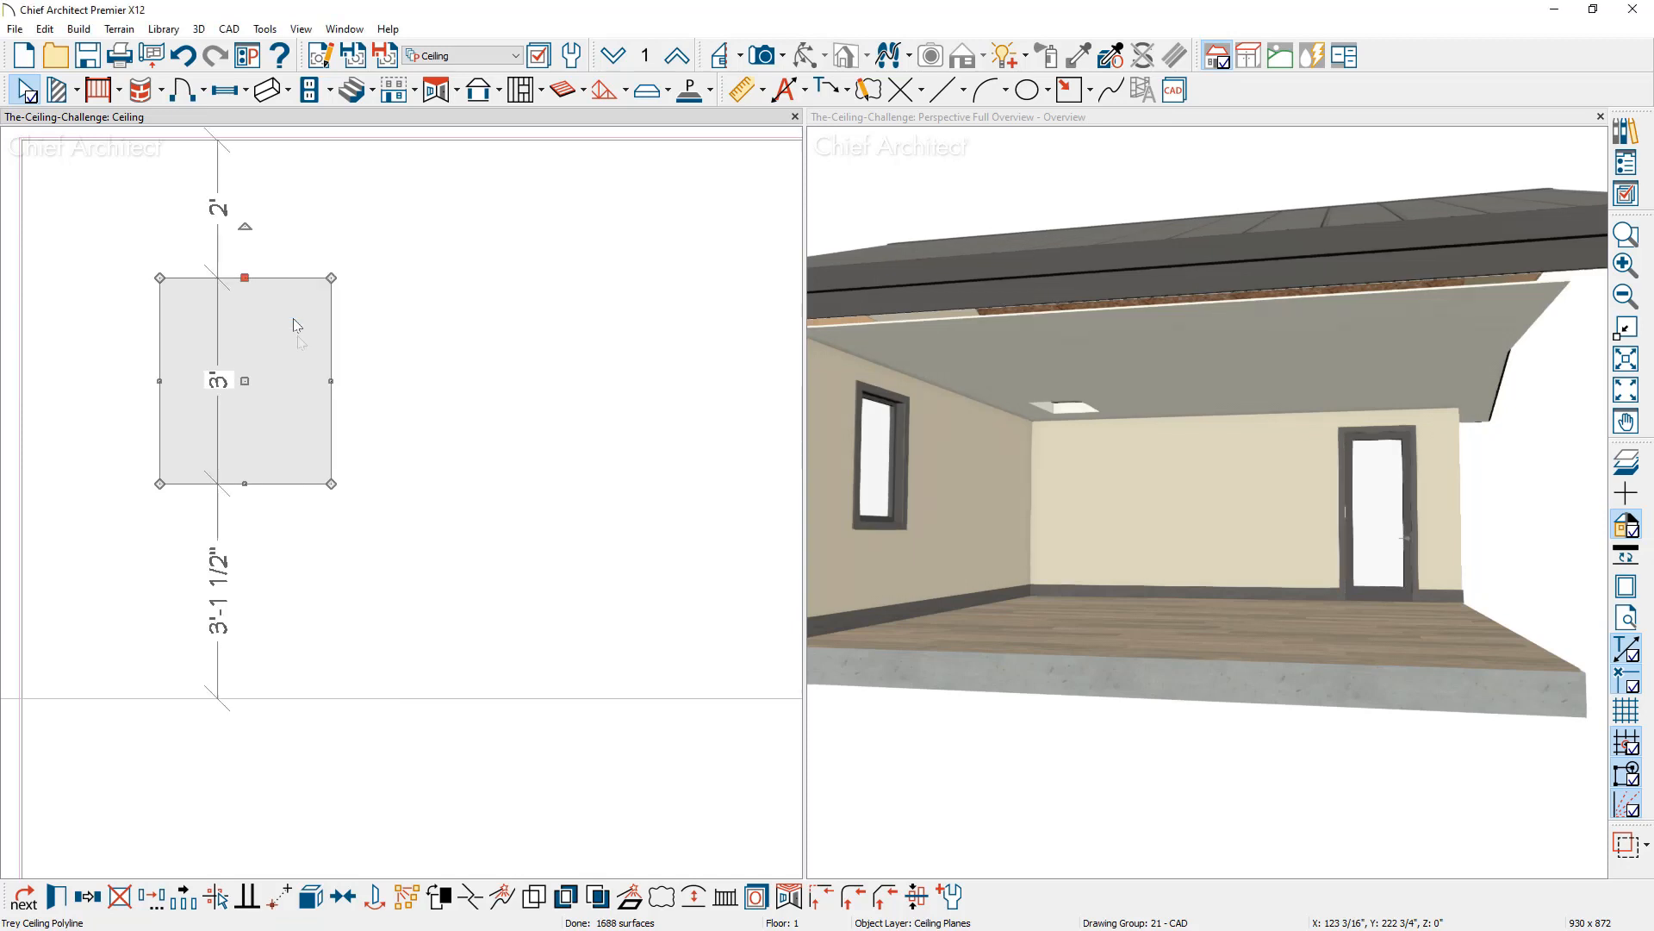
pyautogui.click(246, 483)
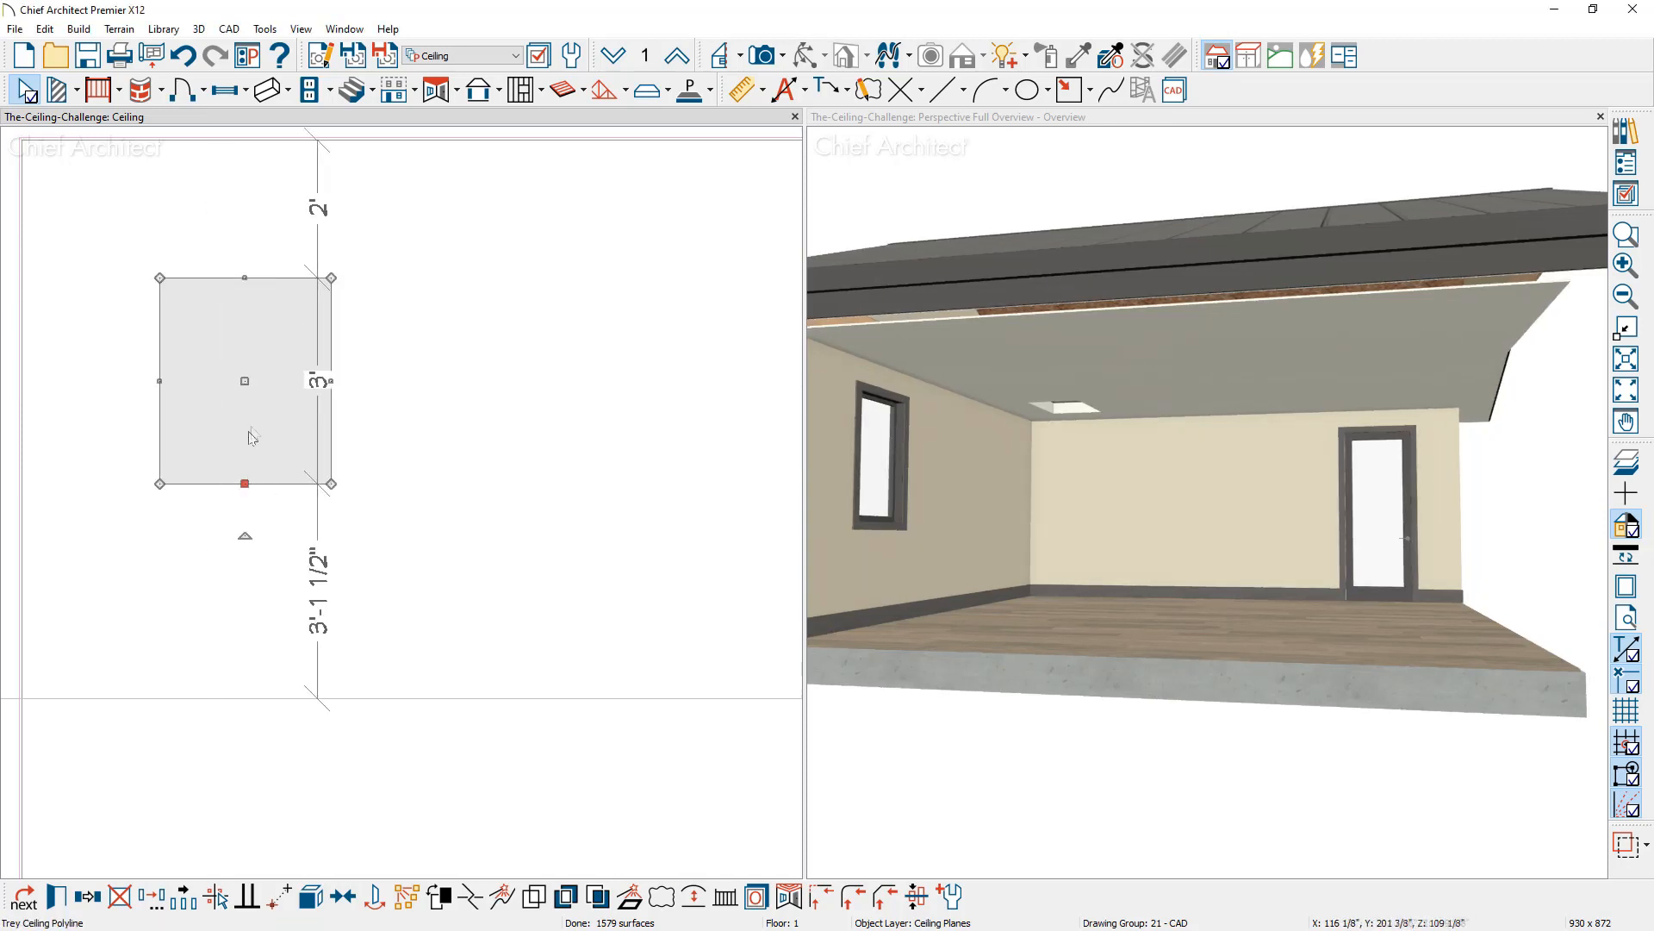
pyautogui.click(317, 385)
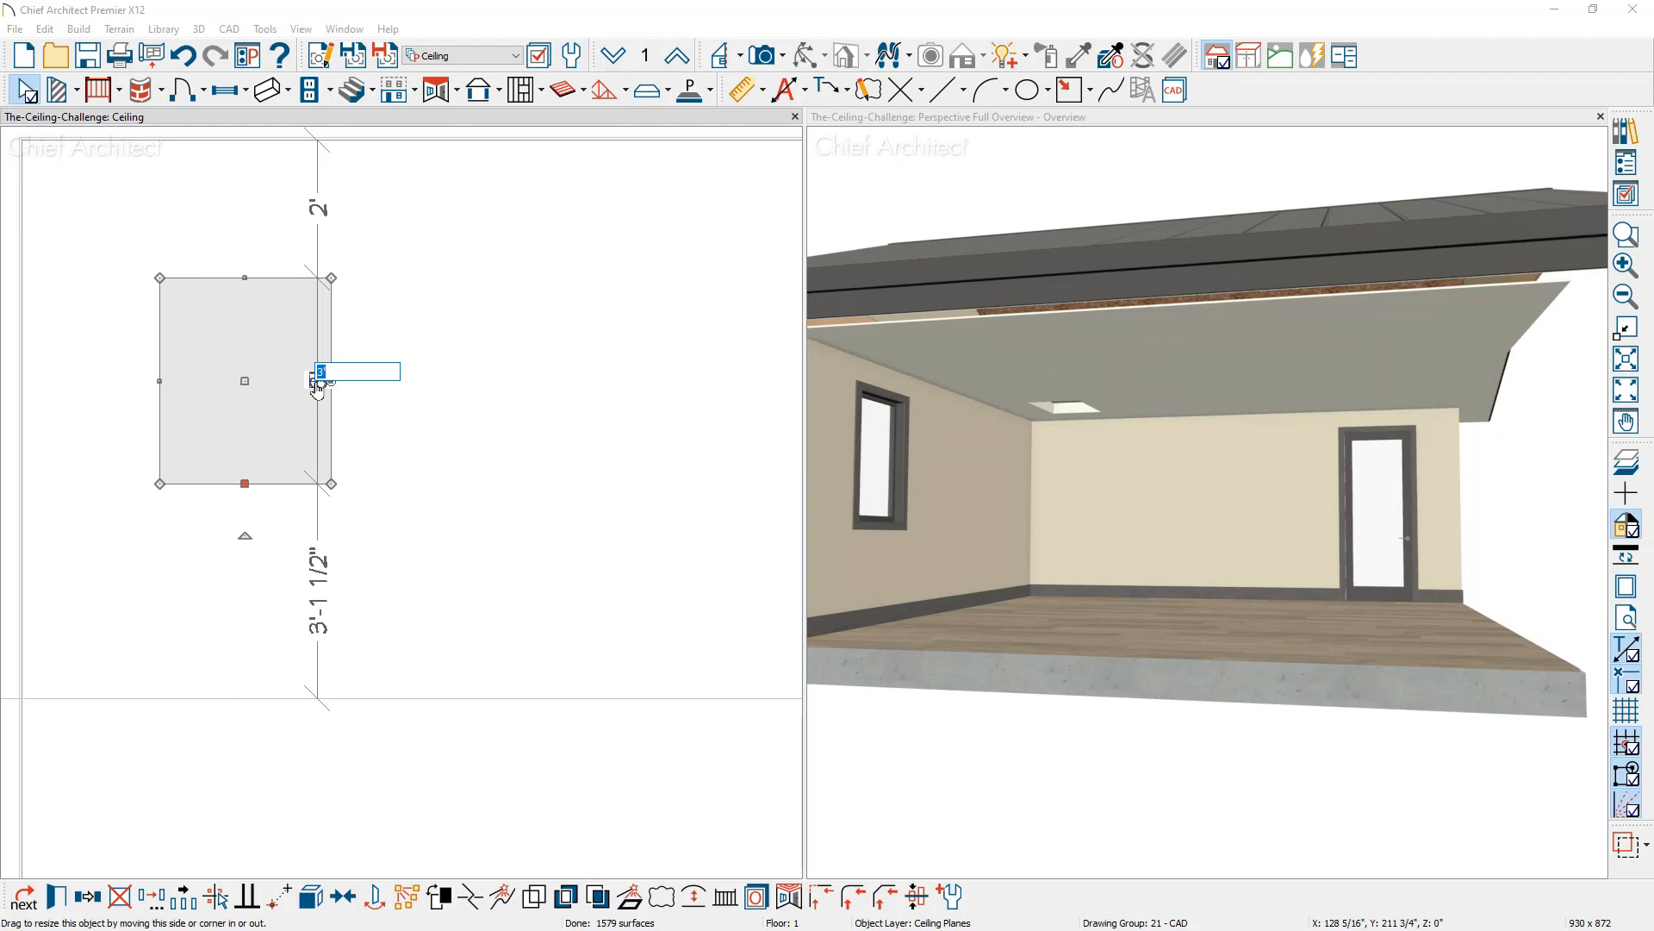
pyautogui.click(317, 388)
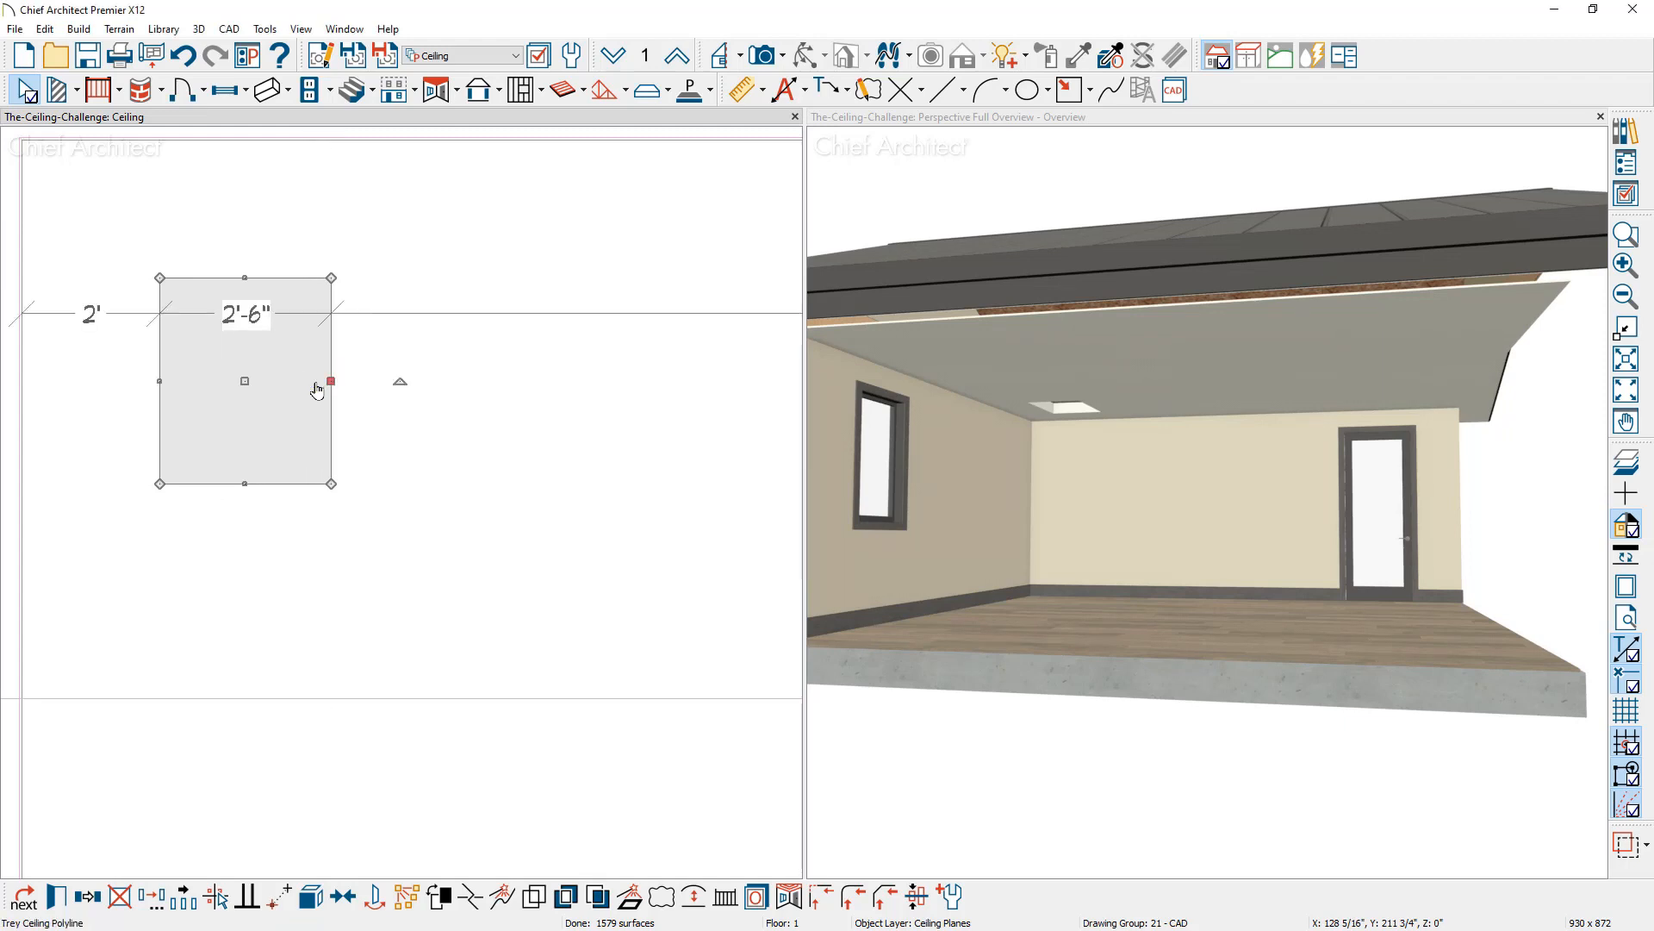
# Step: Copy the small trey ceiling into a five-by-three coffered grid with a 42" primary and 60" secondary offset, and inspect it in 3D
pyautogui.scroll(-5, 317, 390)
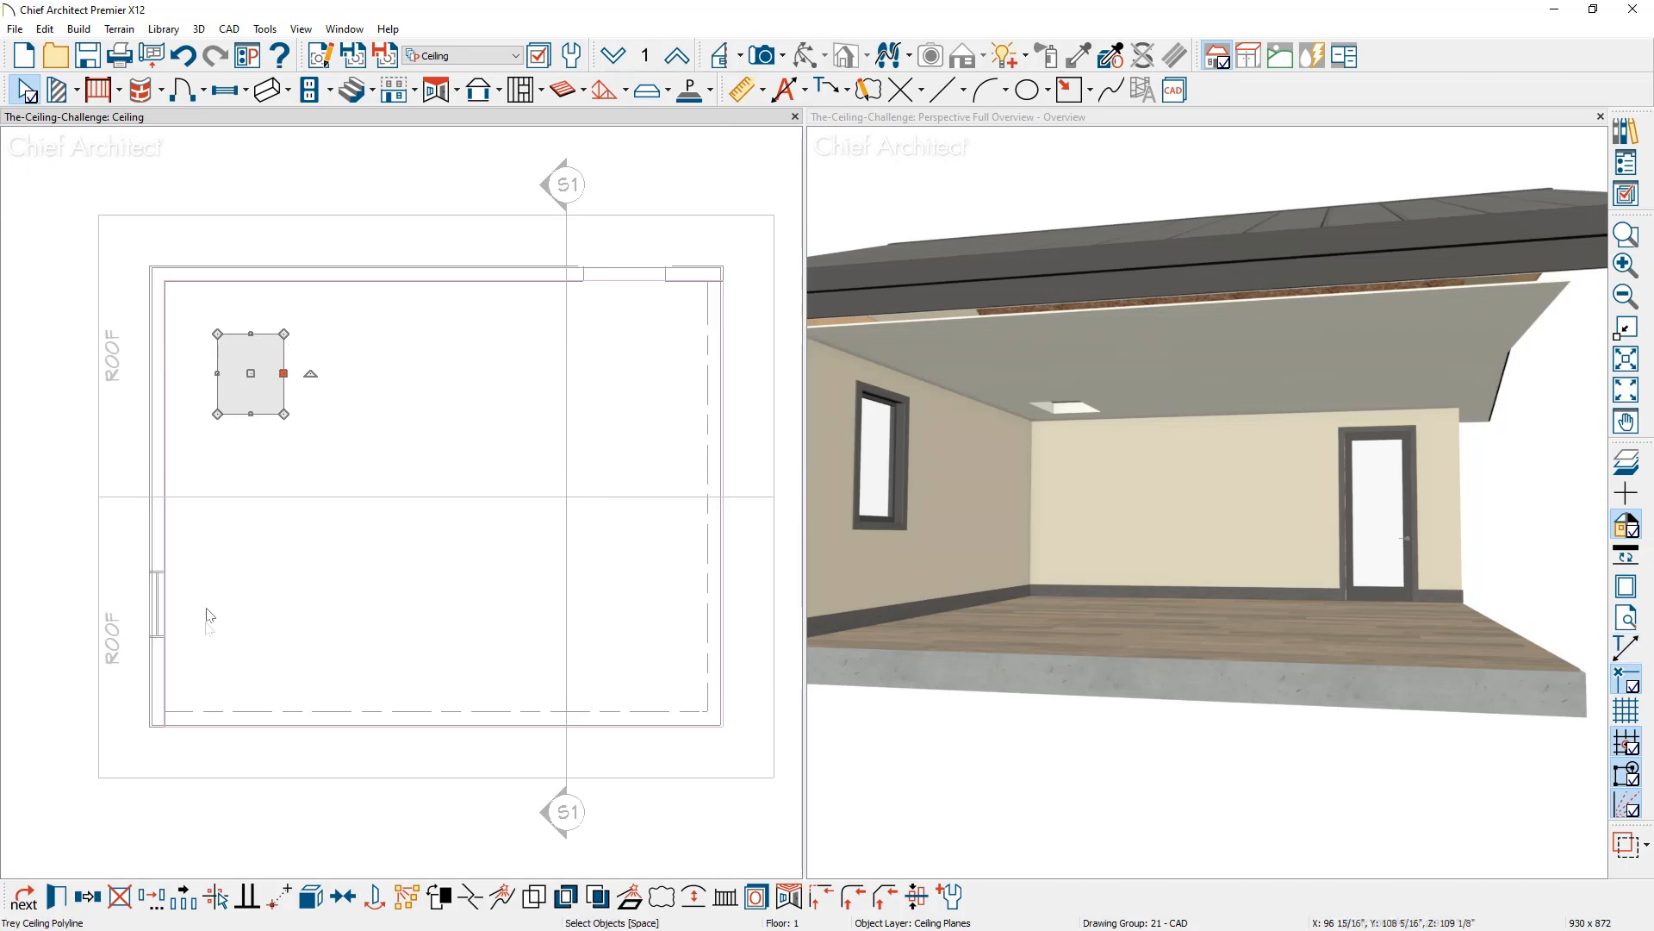
pyautogui.click(183, 896)
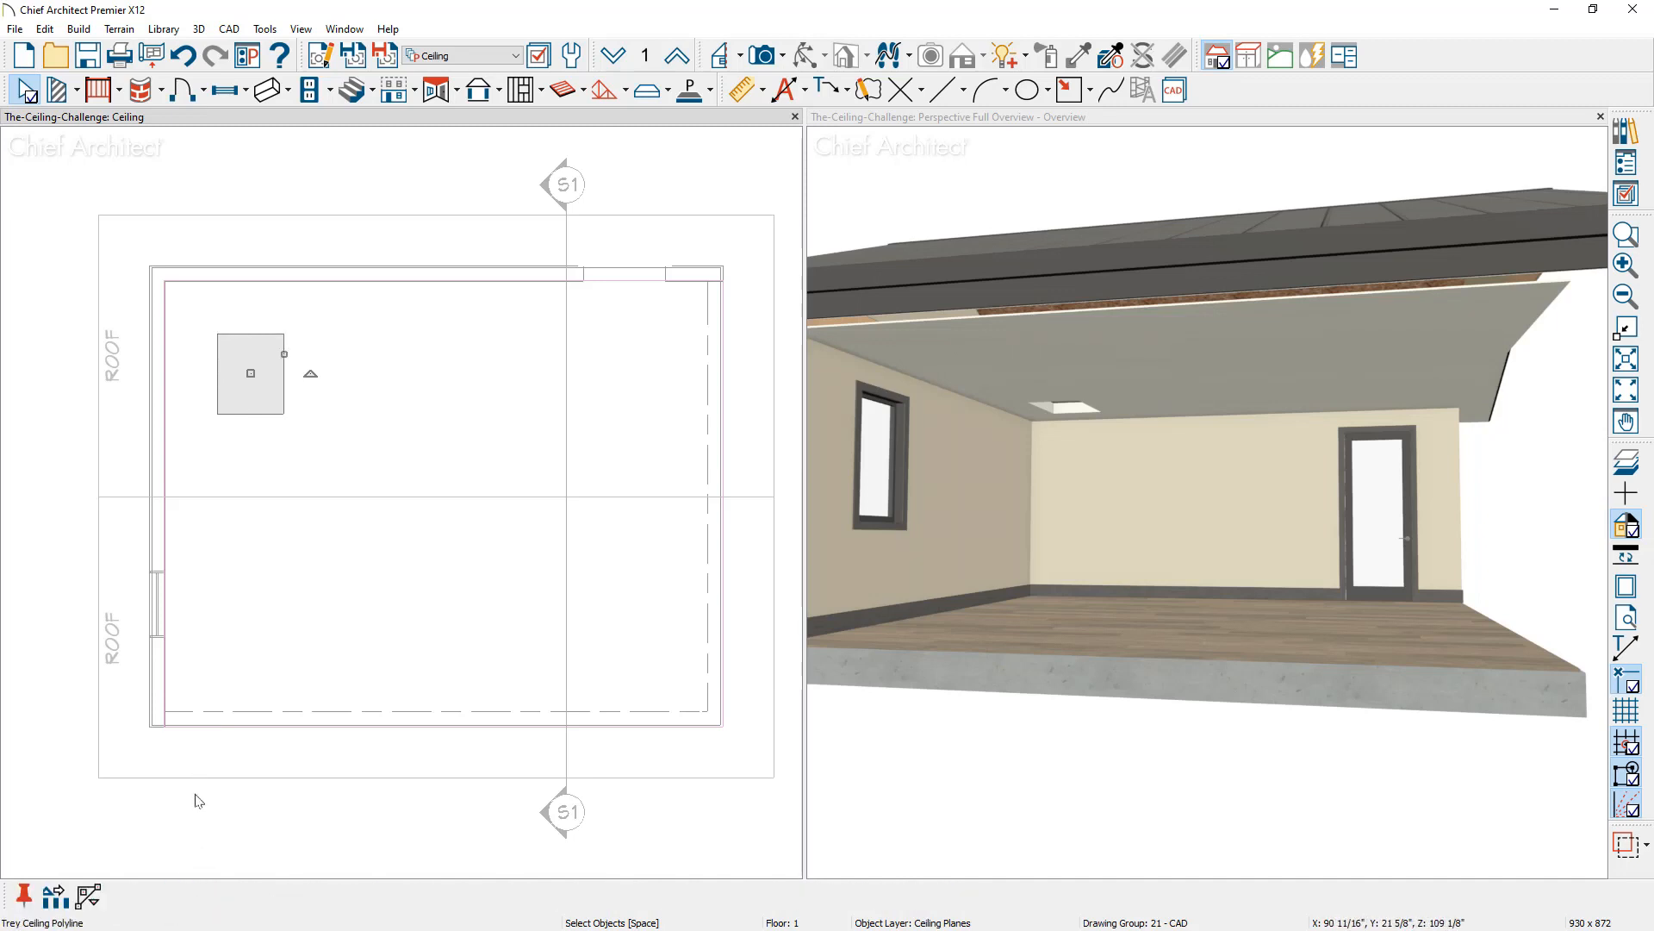
pyautogui.click(54, 897)
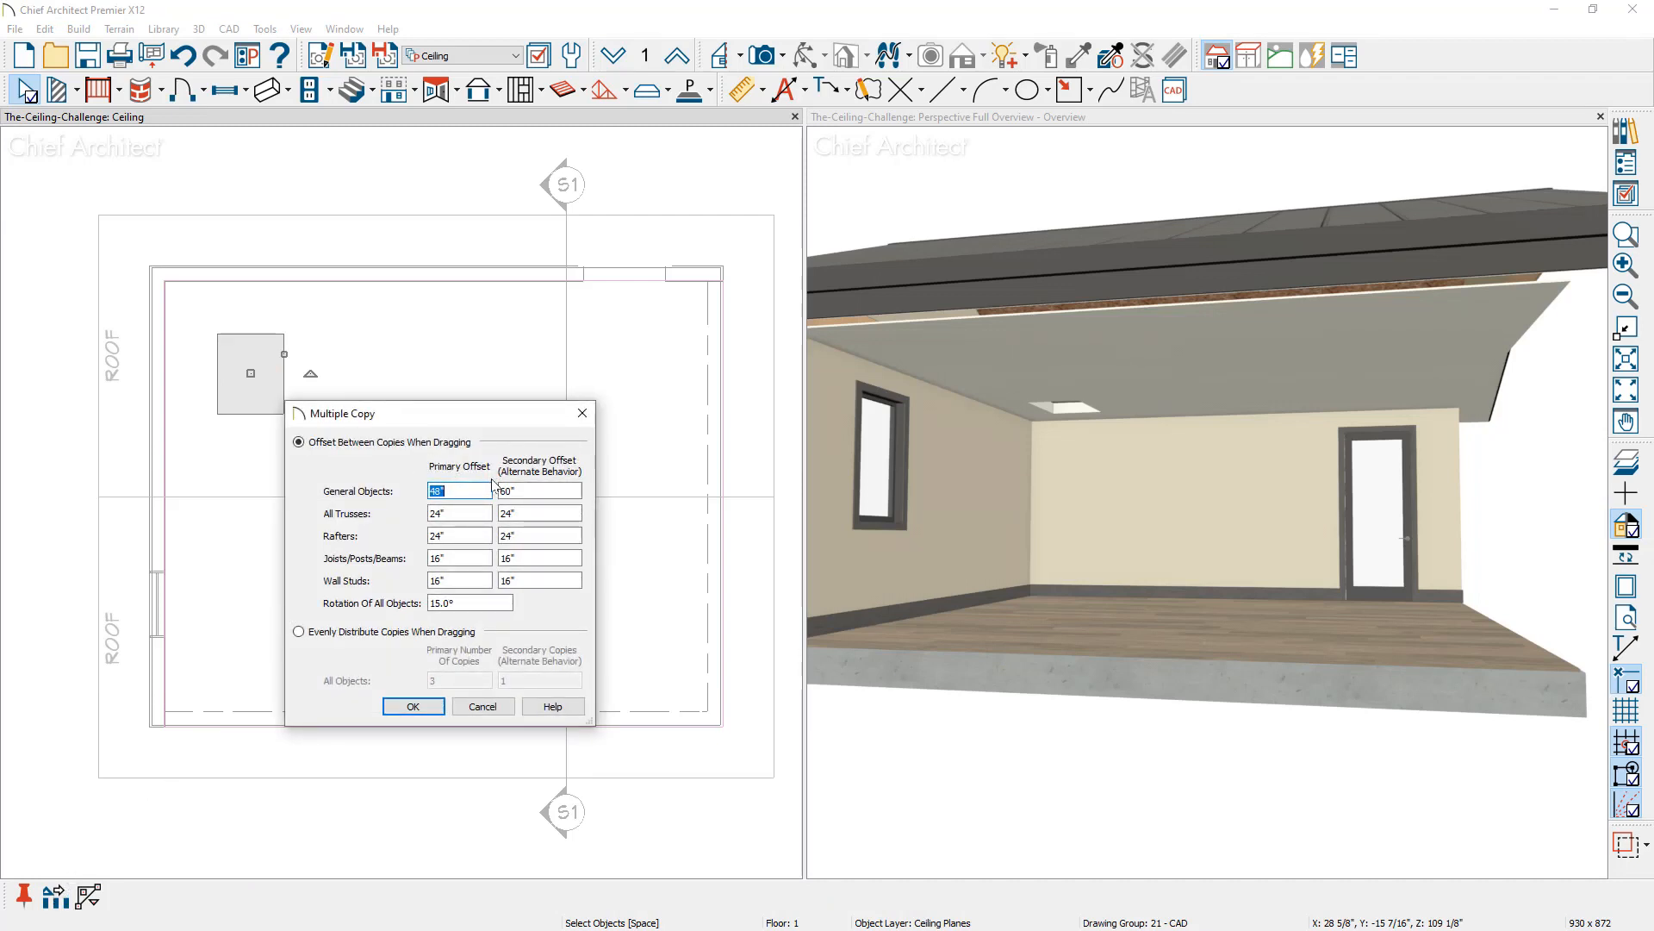
pyautogui.write('42')
pyautogui.click(421, 705)
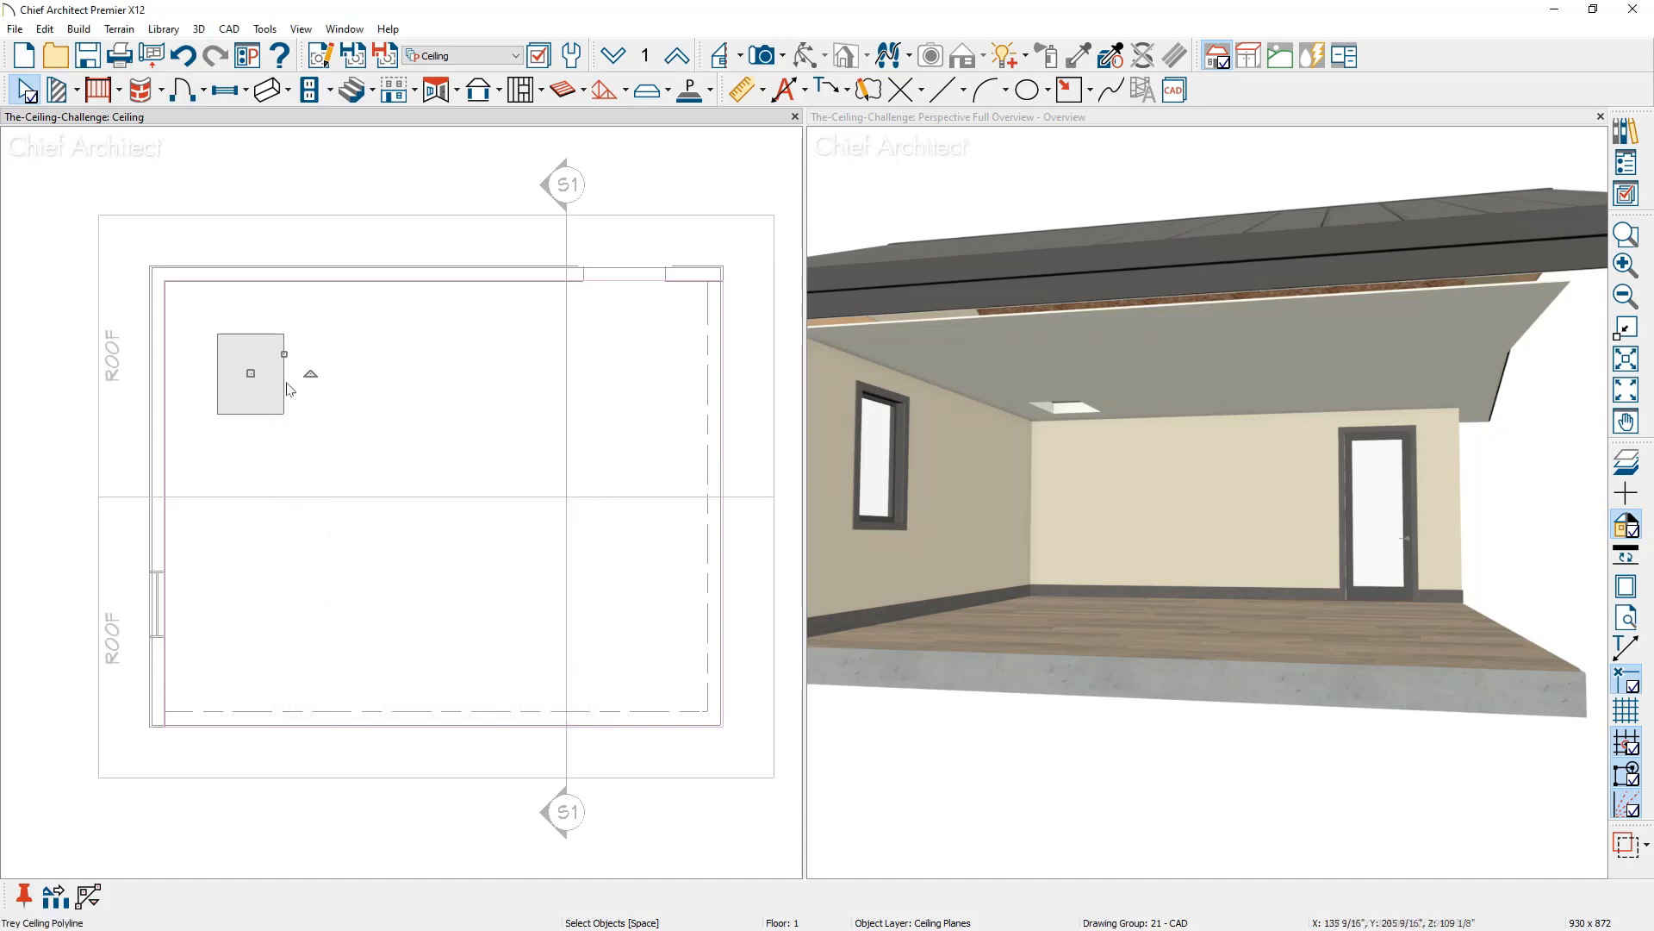
pyautogui.moveTo(260, 380); pyautogui.dragTo(645, 668)
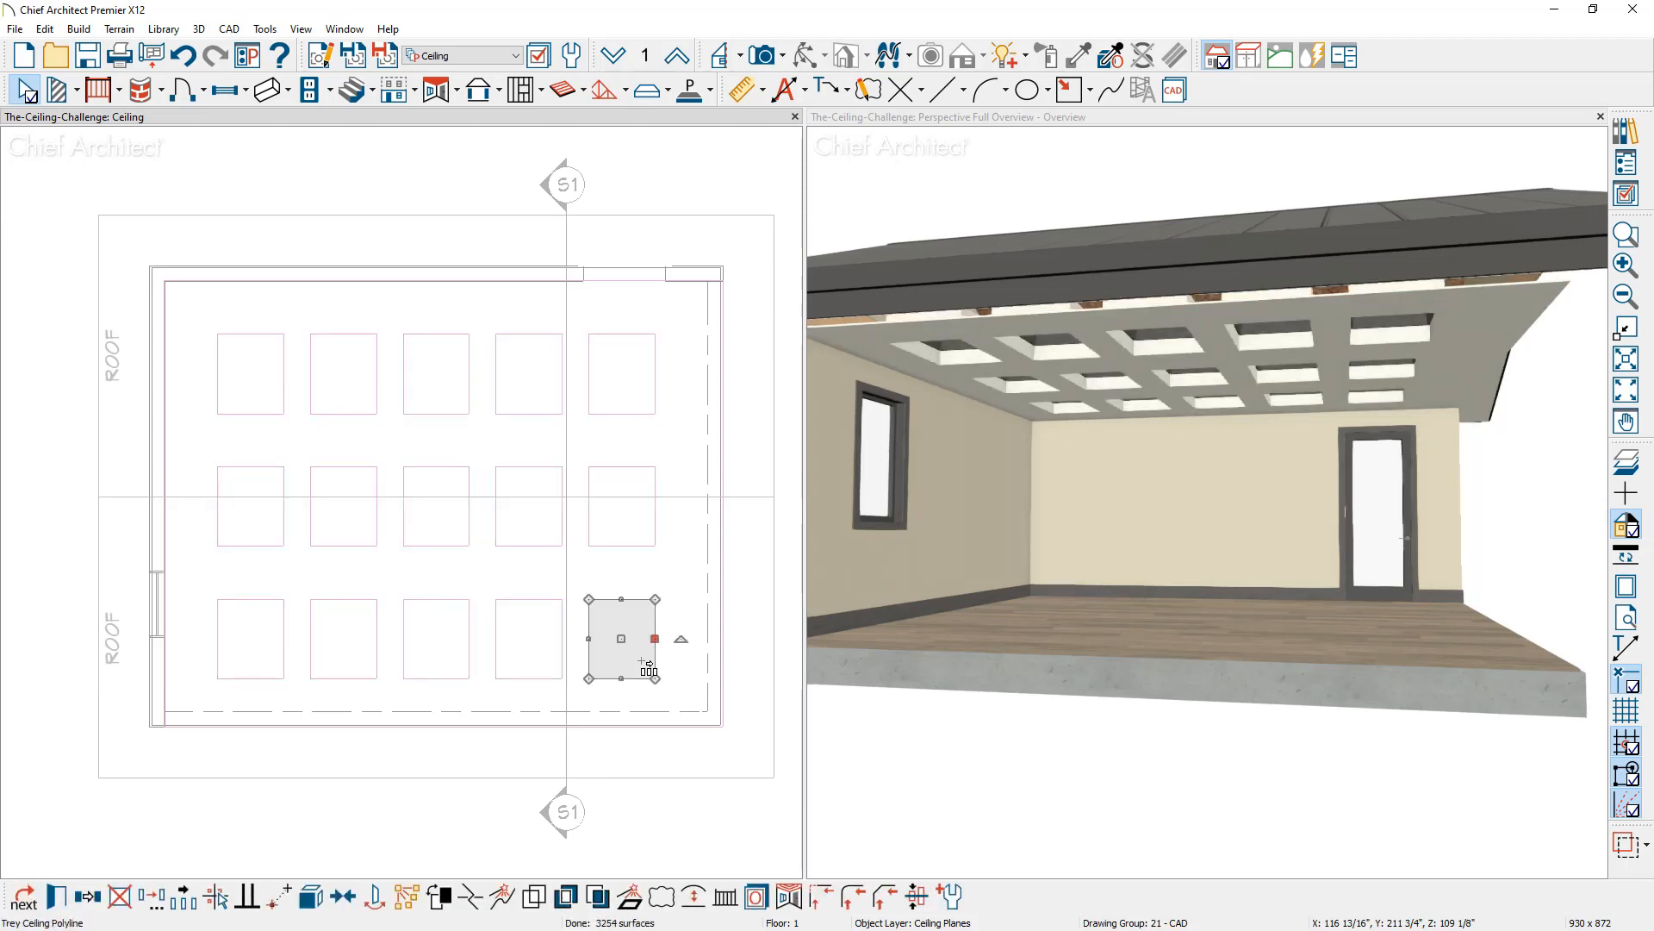
pyautogui.scroll(4, 1166, 460)
pyautogui.moveTo(1166, 459); pyautogui.dragTo(1117, 440, button='middle')
pyautogui.moveTo(1114, 498); pyautogui.dragTo(1137, 557, button='middle')
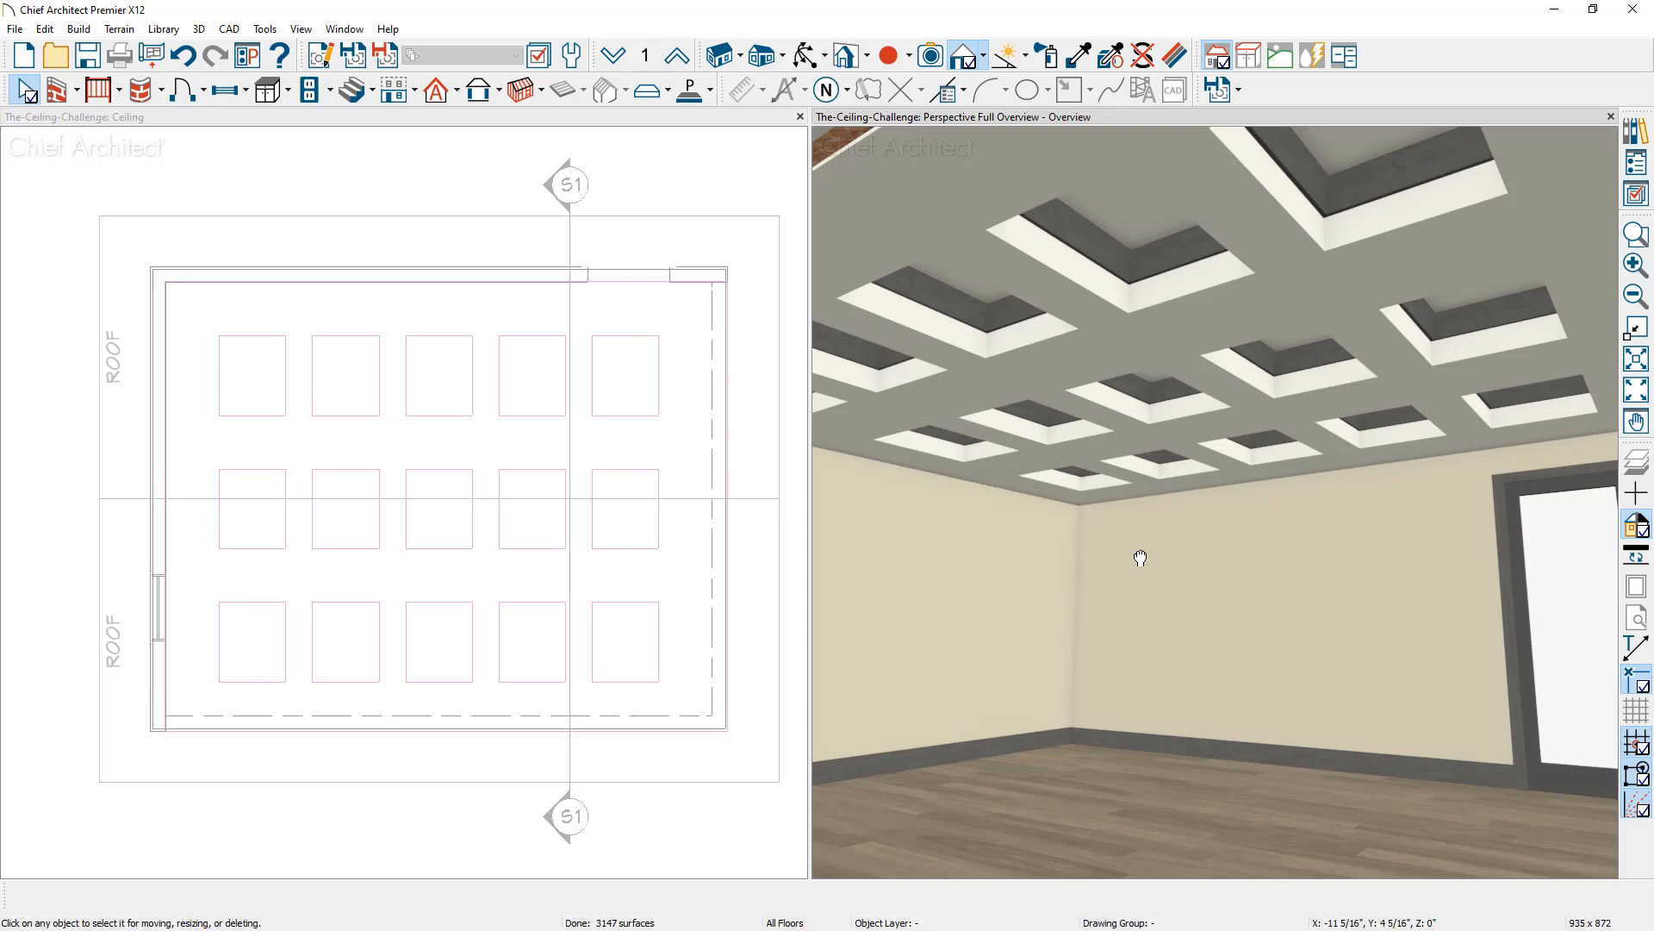
# Step: Undo the coffer copies and trey ceiling edits back to the plain flat ceiling, and return to the floor plan
pyautogui.click(185, 57)
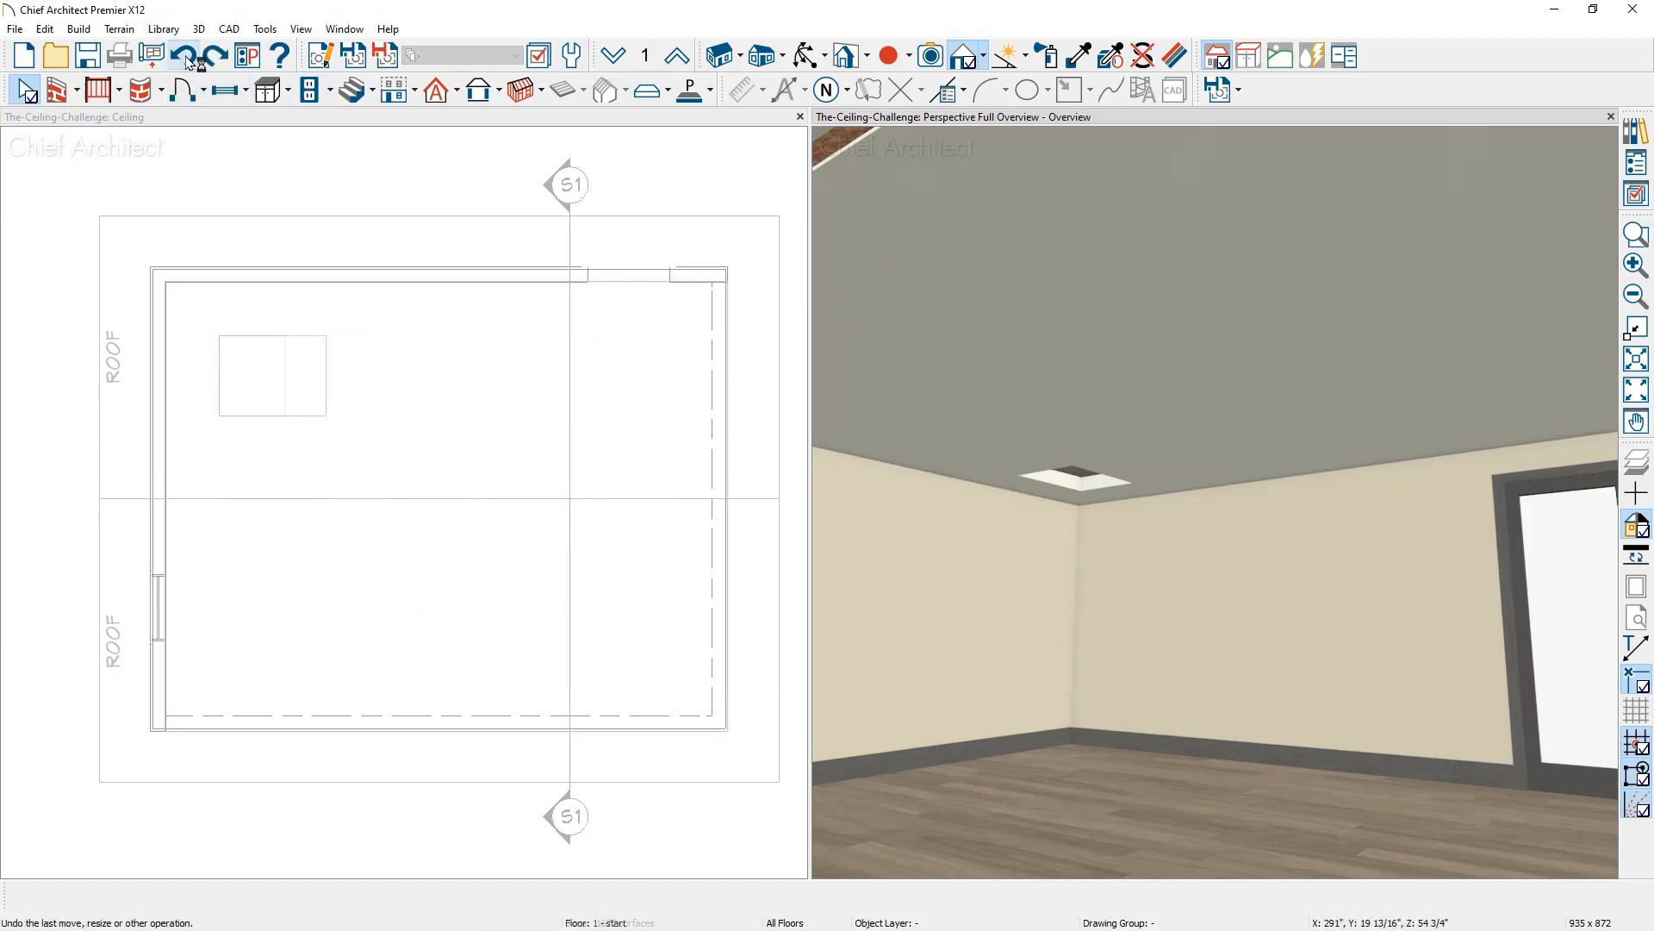
pyautogui.click(185, 57)
pyautogui.click(184, 57)
pyautogui.click(184, 57)
pyautogui.click(184, 57)
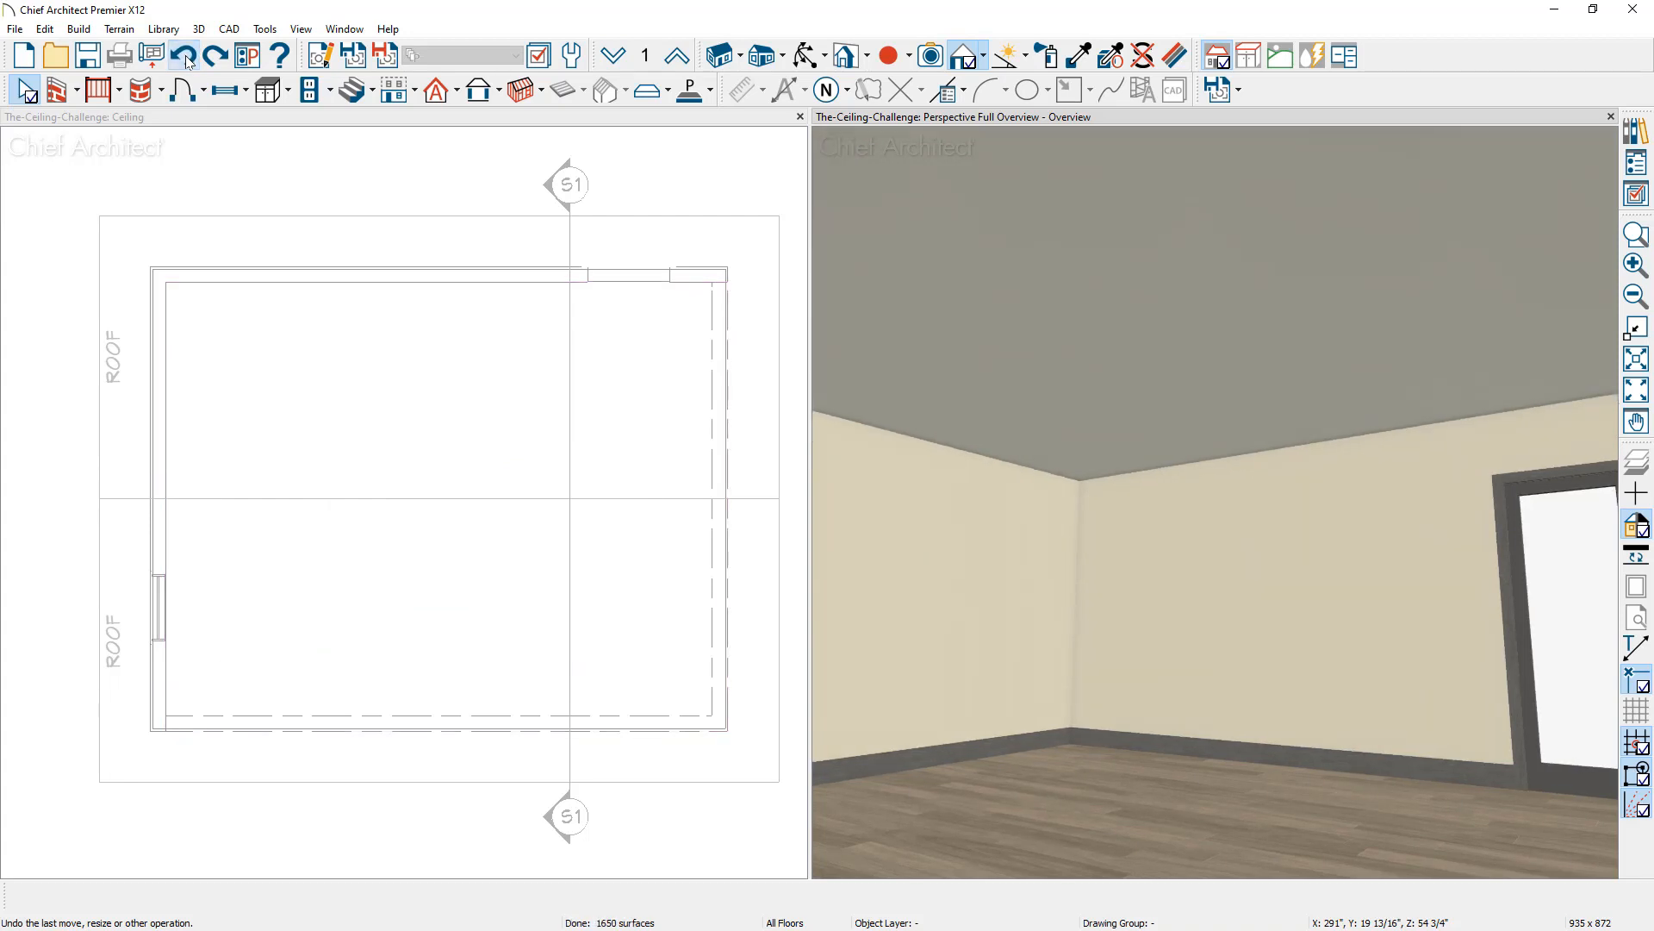
pyautogui.click(349, 120)
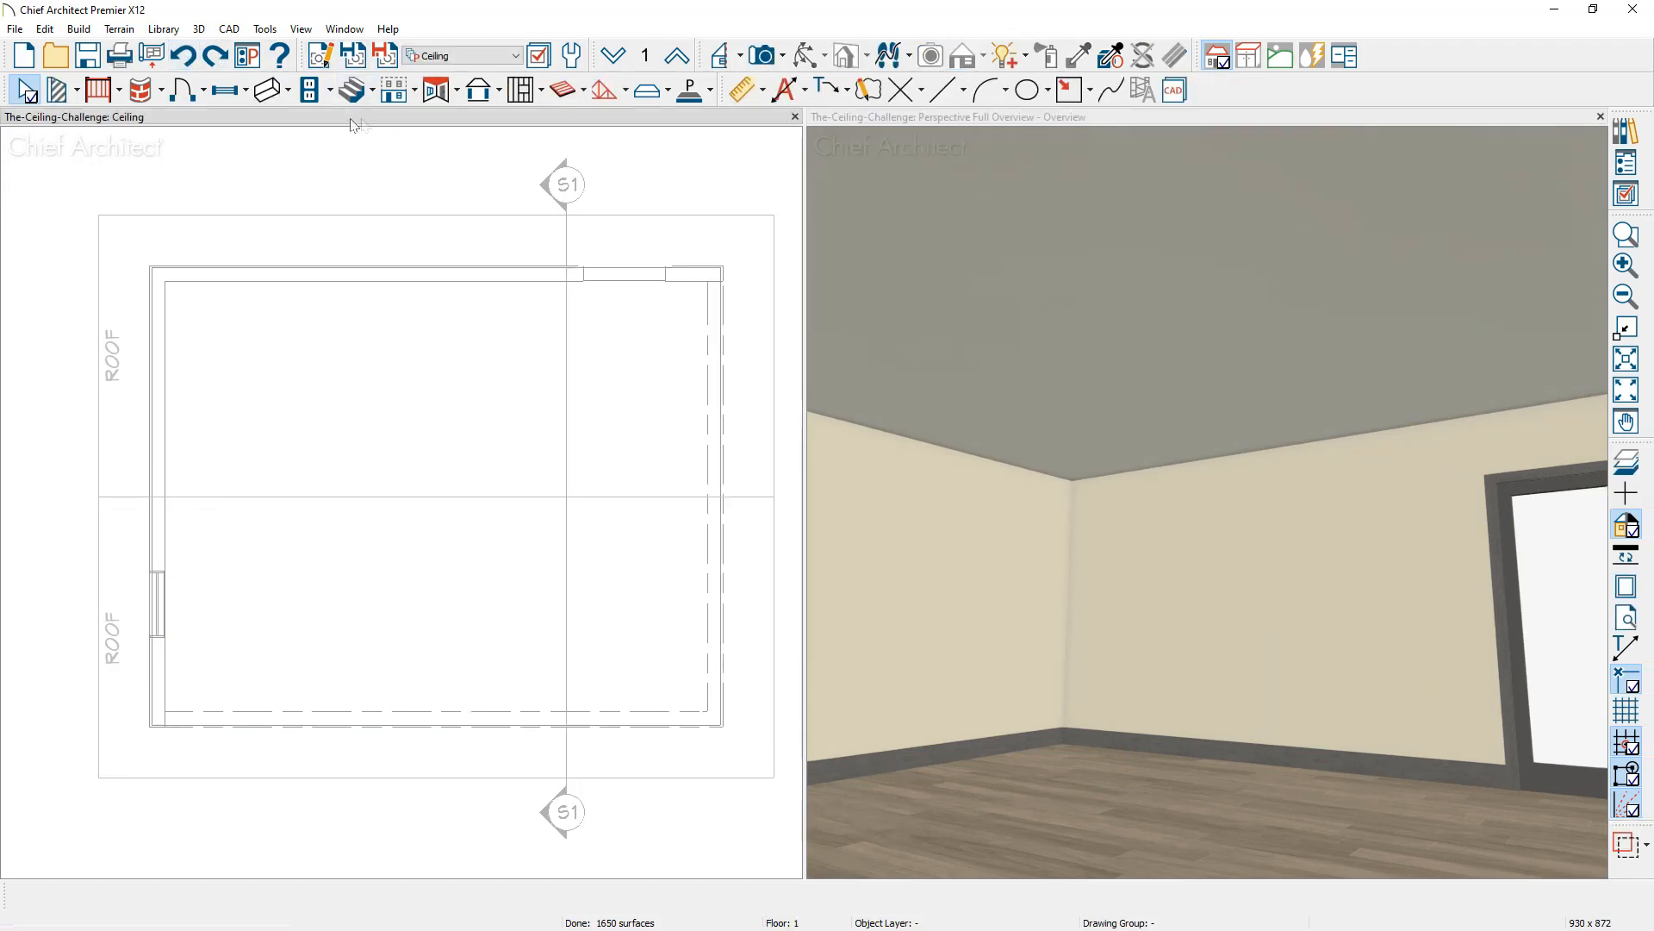
# Step: Draw a CAD circle in the upper-left part of the room and set its diameter to 3'
pyautogui.click(1047, 89)
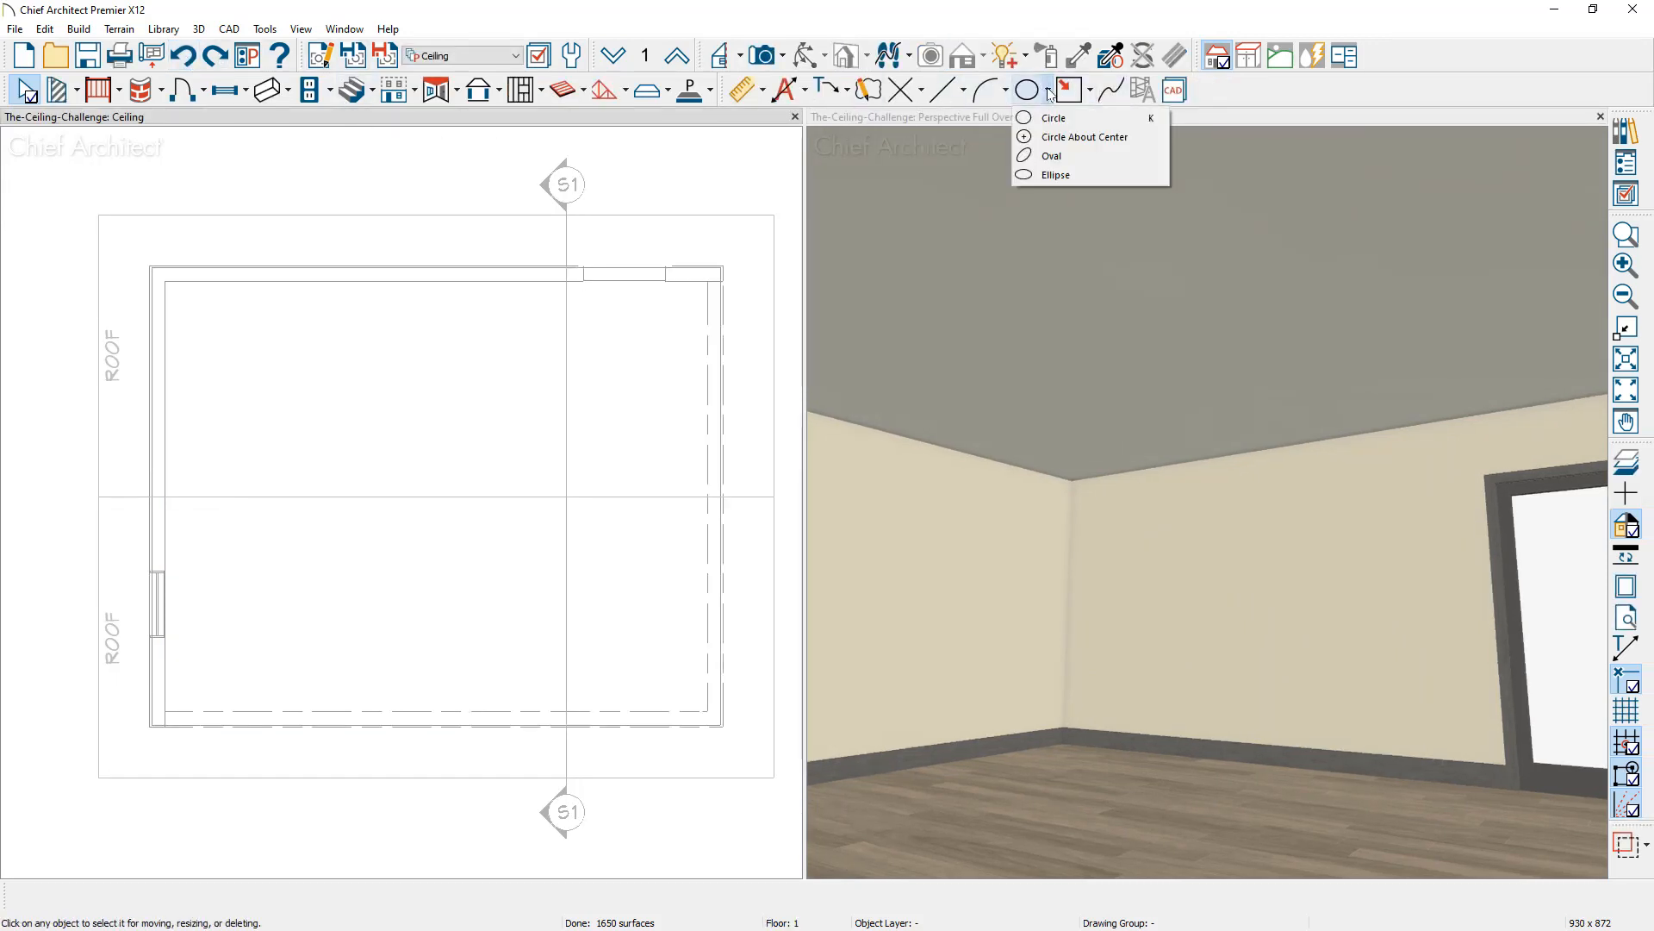
pyautogui.click(1050, 118)
pyautogui.moveTo(215, 335); pyautogui.dragTo(289, 408)
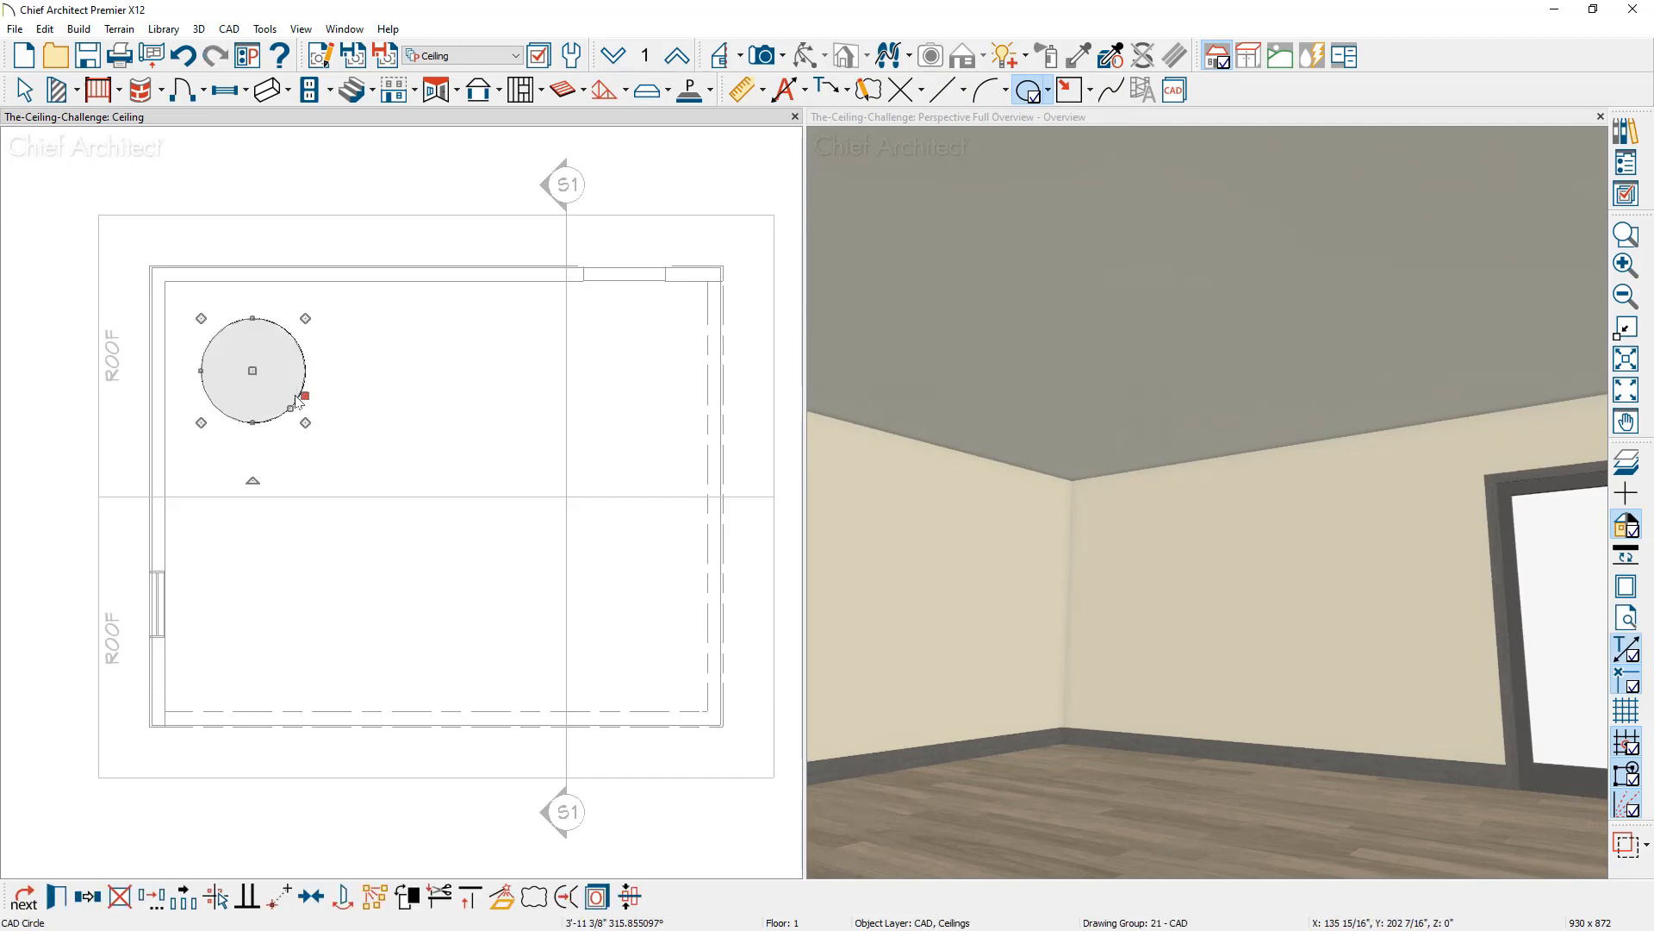
pyautogui.click(265, 376)
pyautogui.write("3'")
pyautogui.press('Return')
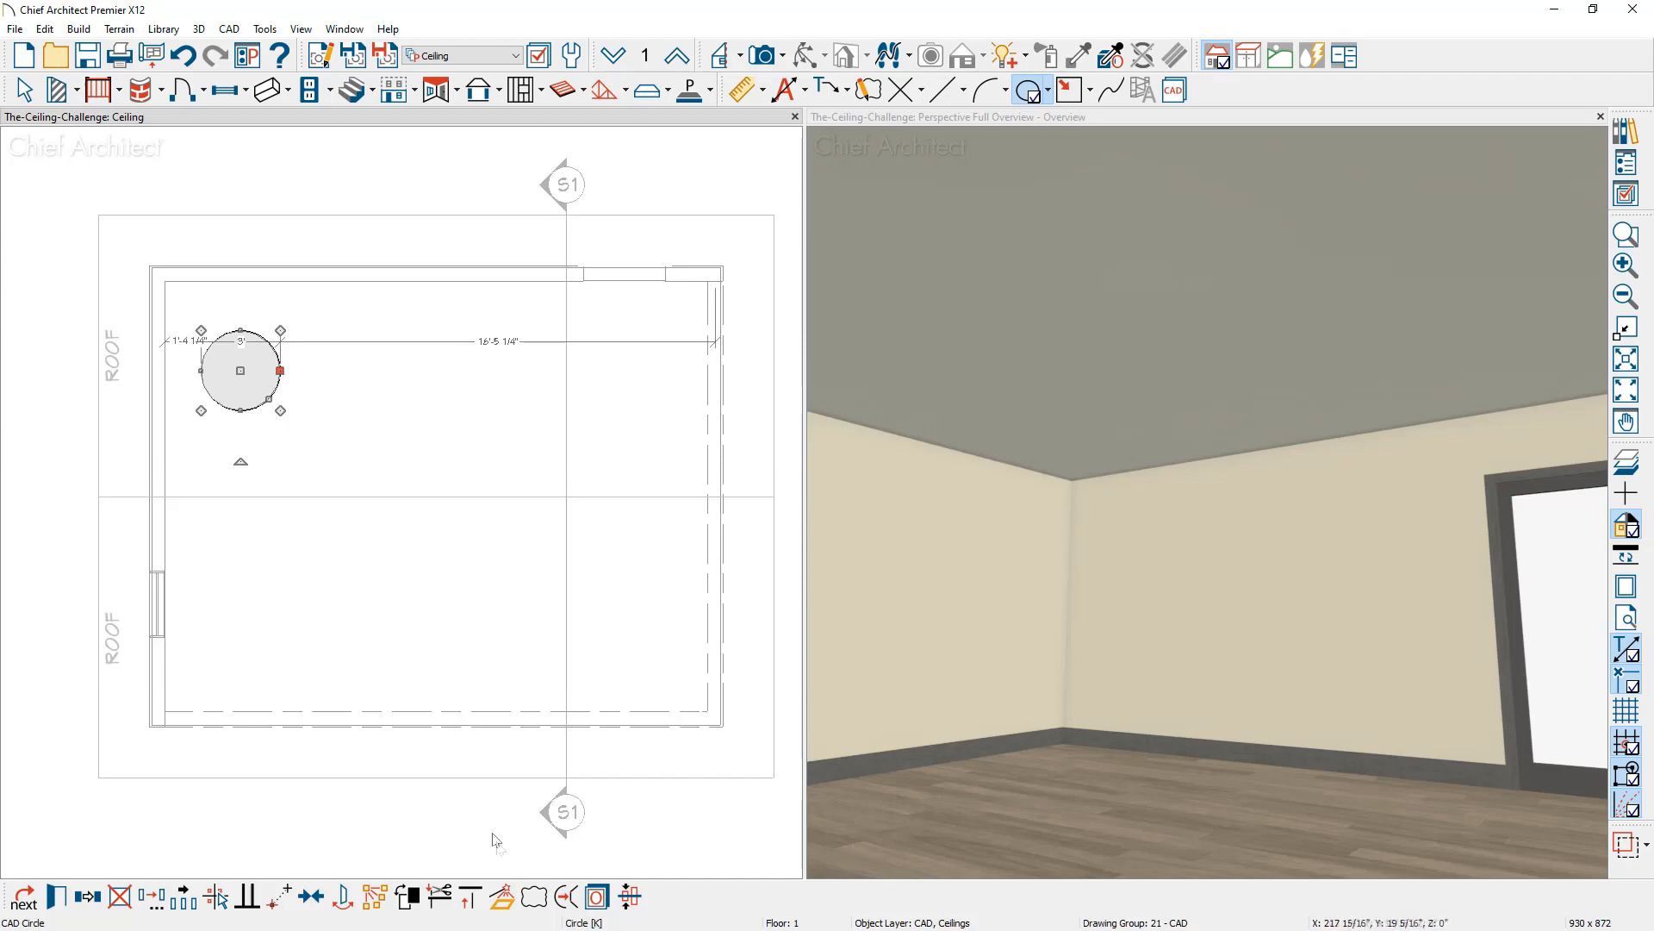
# Step: Convert the circle to a vertical trey ceiling with a 12" depth, using the room ceiling material for its sides and top
pyautogui.click(504, 898)
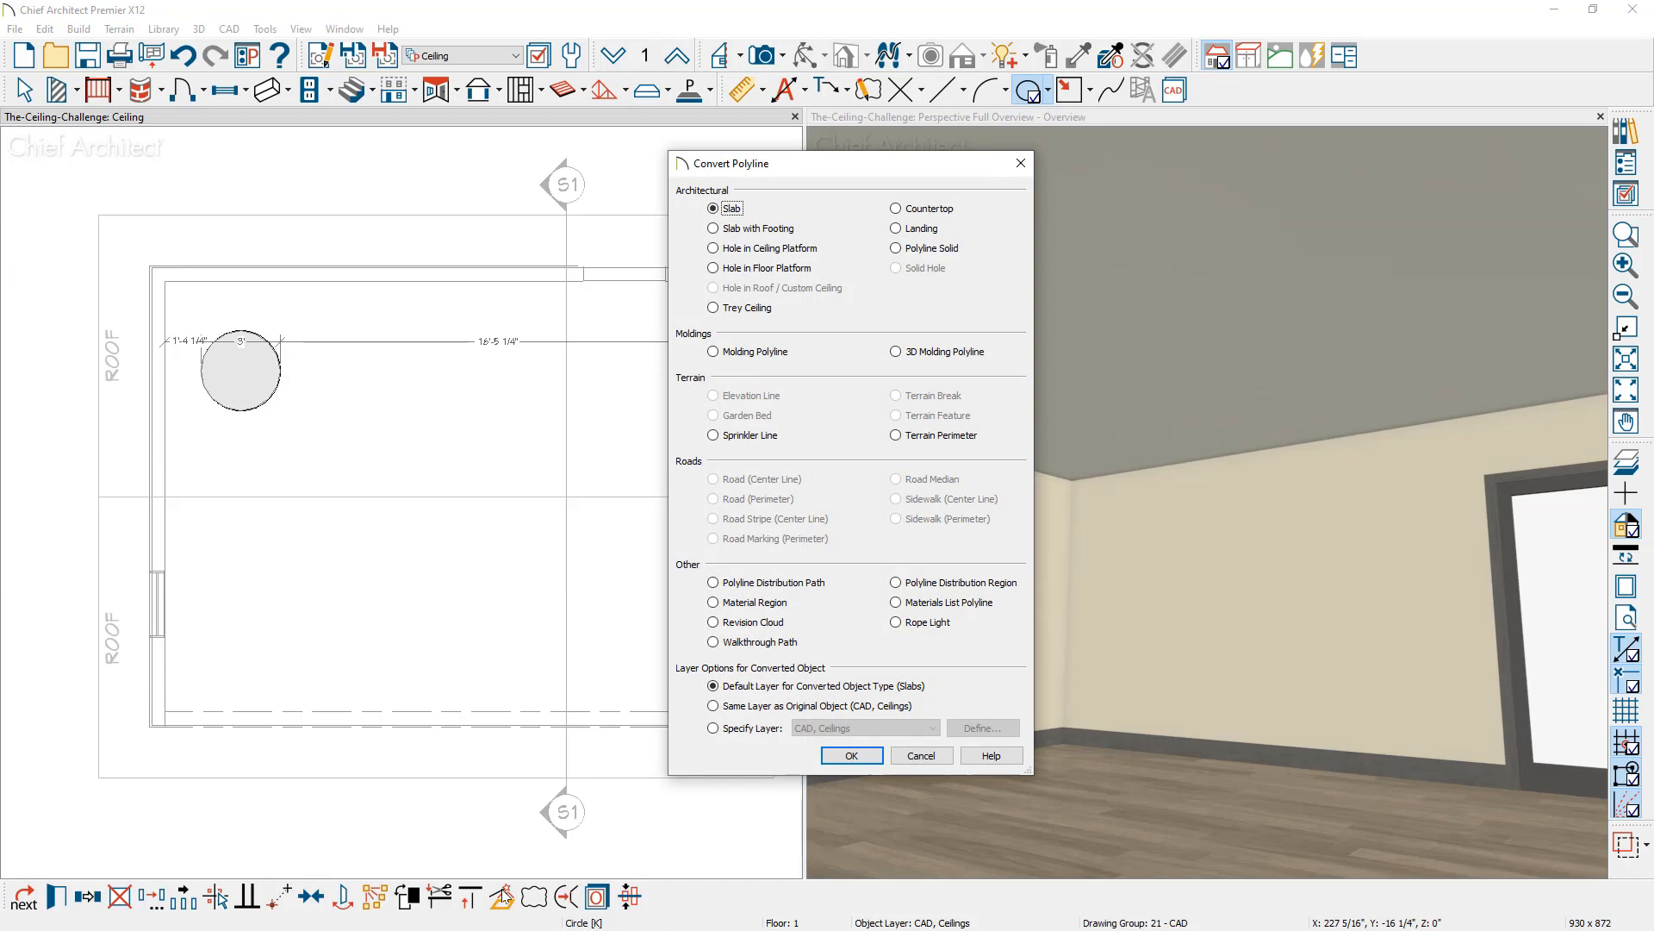
pyautogui.click(741, 310)
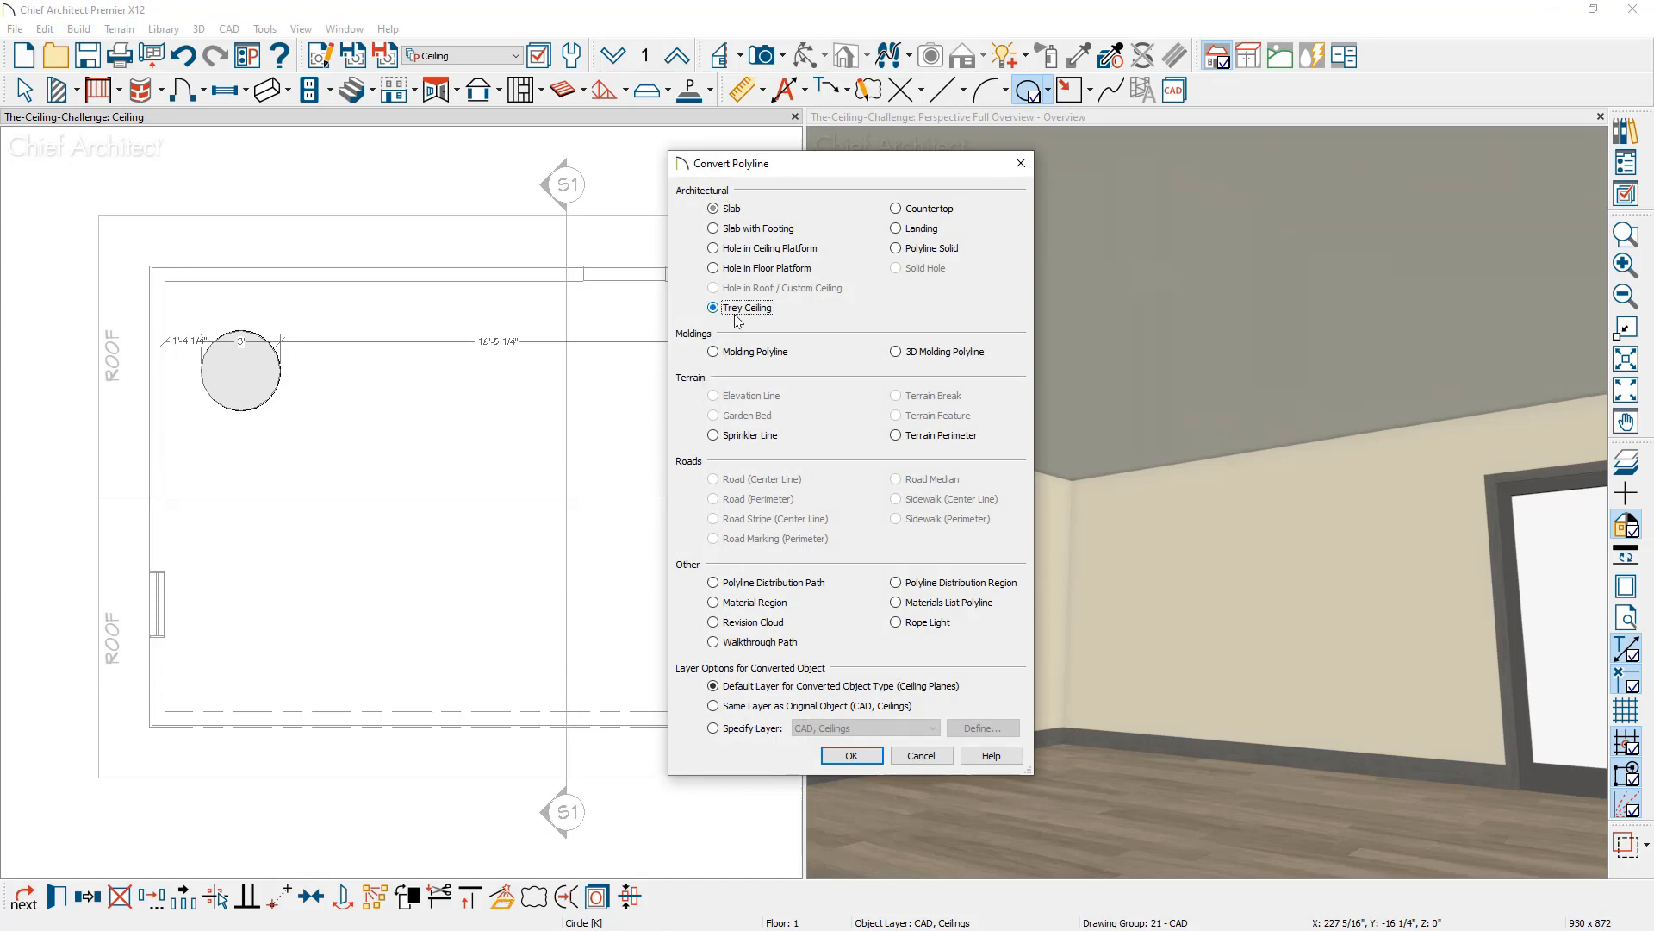
pyautogui.click(847, 759)
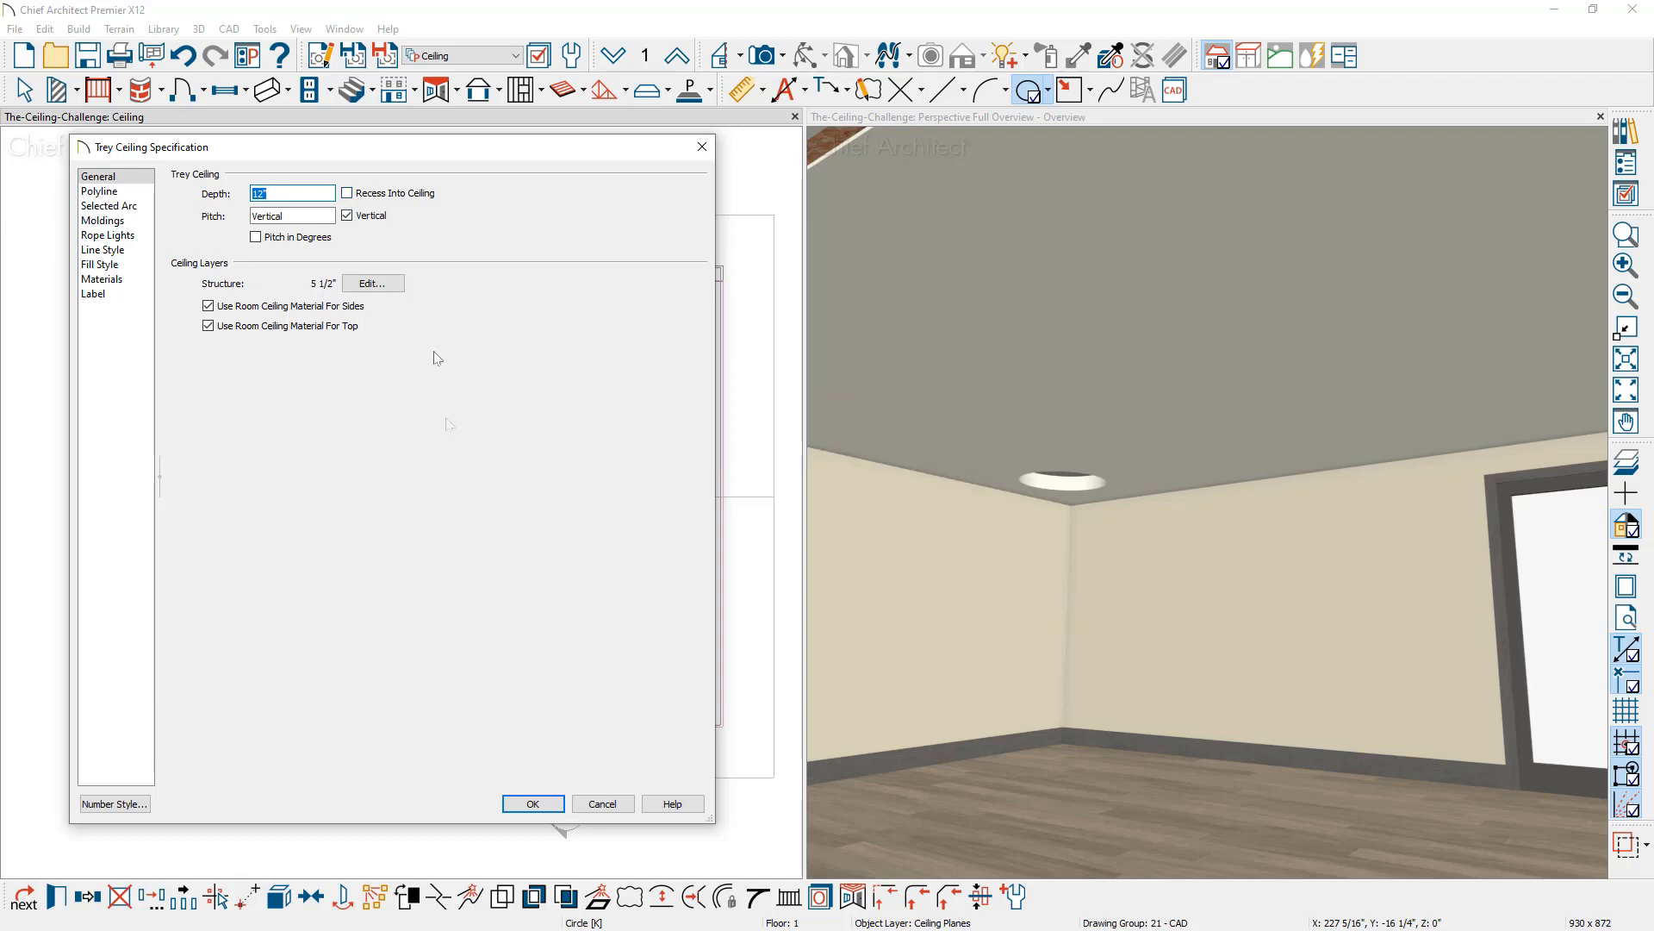
pyautogui.click(521, 806)
# Step: Copy the round trey ceiling into a four-by-three coffer grid with 60" primary and secondary offsets, and inspect it in 3D
pyautogui.press('t')
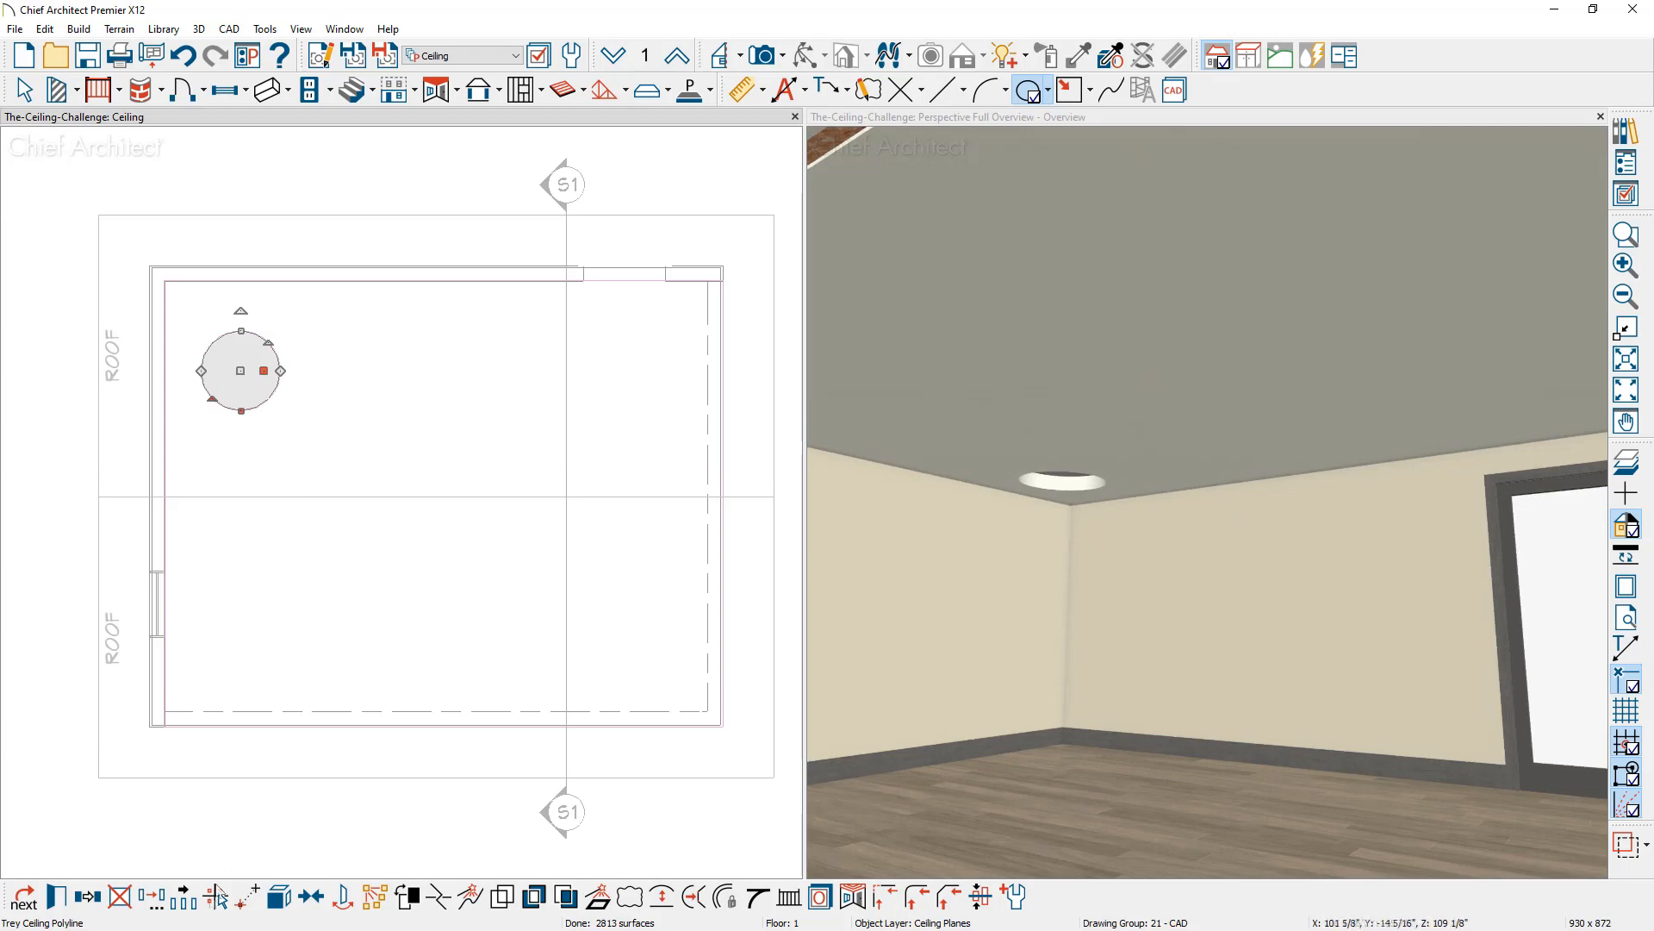
pyautogui.click(186, 902)
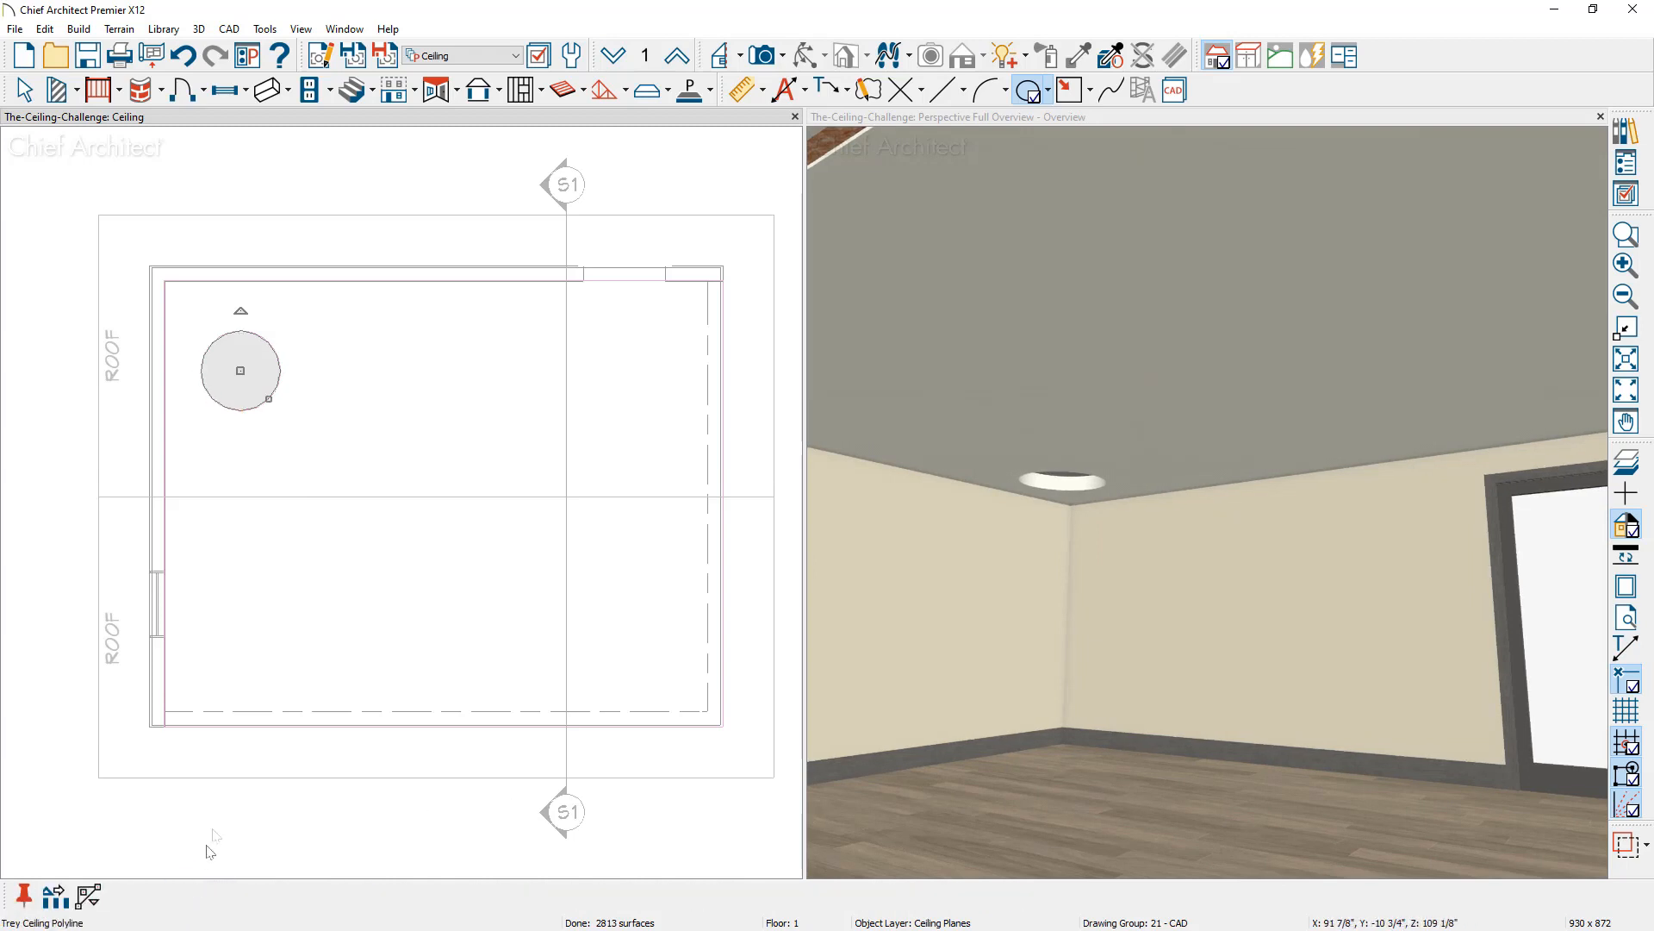
pyautogui.click(55, 897)
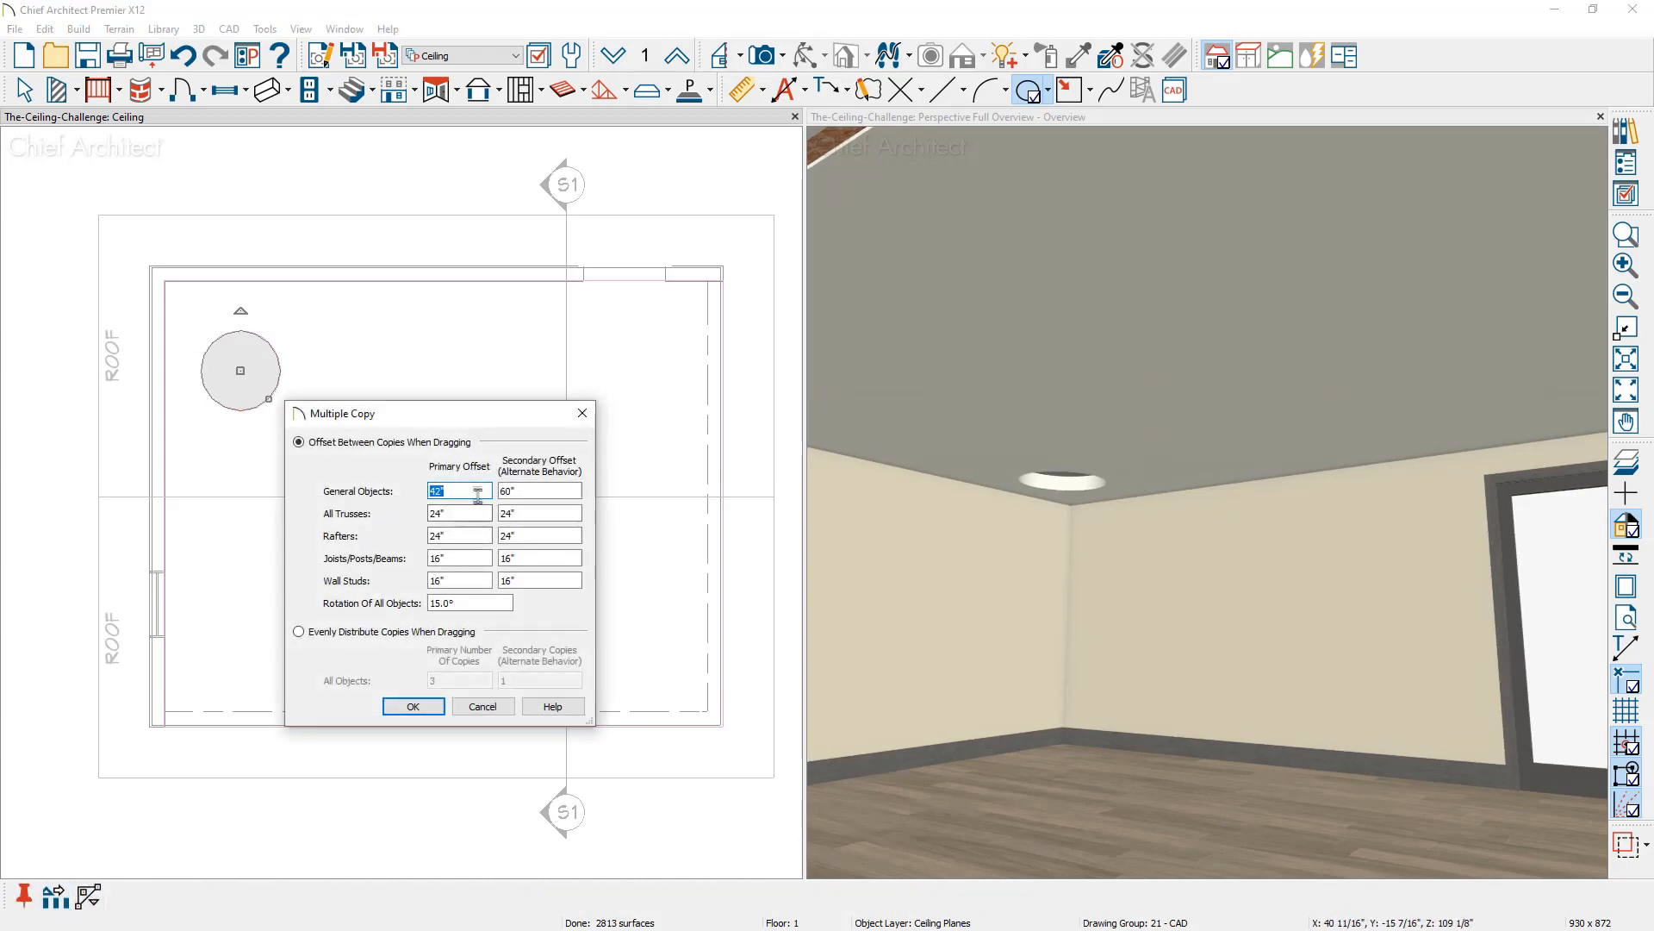
pyautogui.write('60')
pyautogui.click(413, 705)
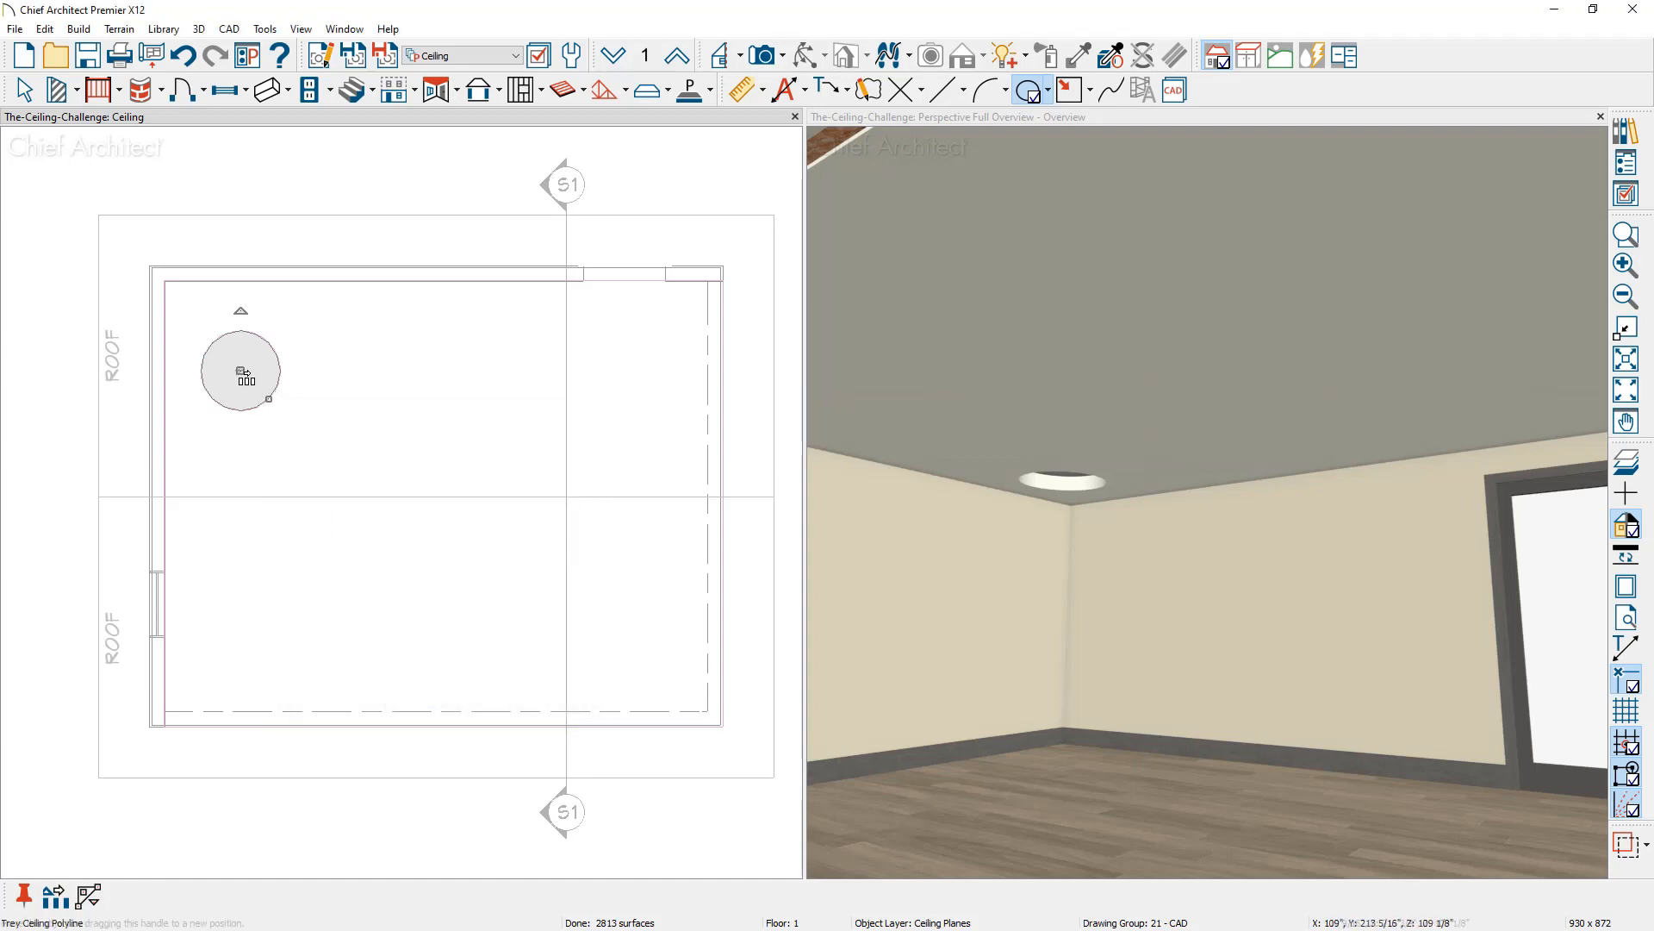
pyautogui.moveTo(241, 371); pyautogui.dragTo(640, 659)
pyautogui.press('space')
pyautogui.moveTo(1128, 618); pyautogui.dragTo(1189, 614)
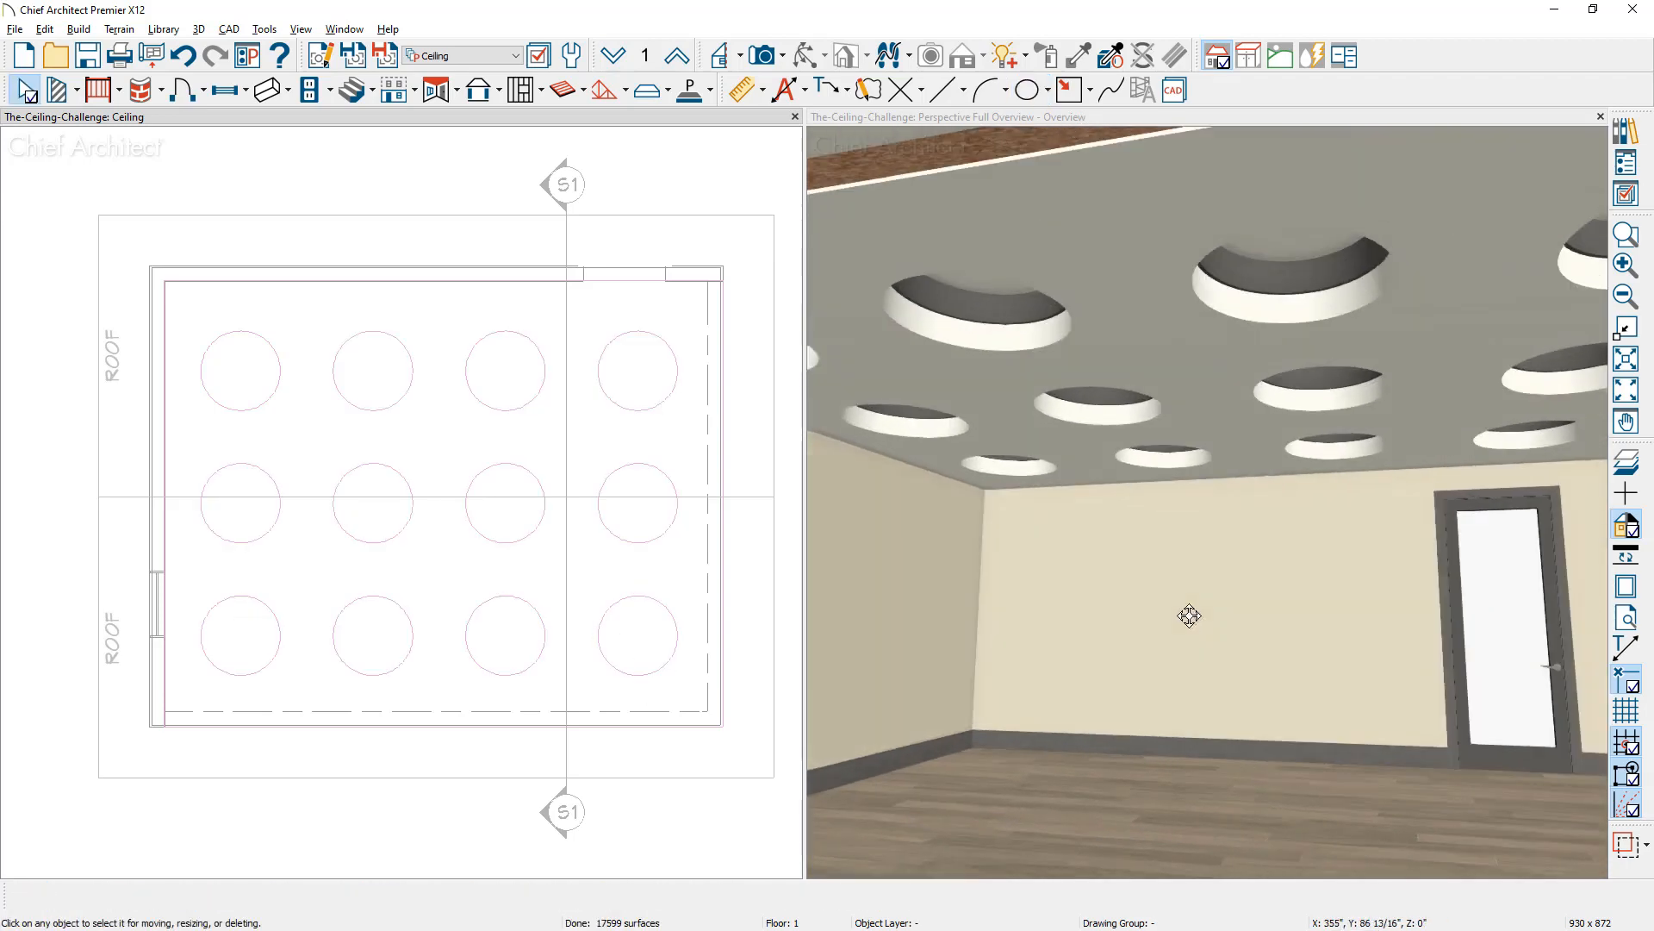
pyautogui.moveTo(1194, 613); pyautogui.dragTo(953, 554, button='middle')
pyautogui.moveTo(1107, 565); pyautogui.dragTo(1151, 705)
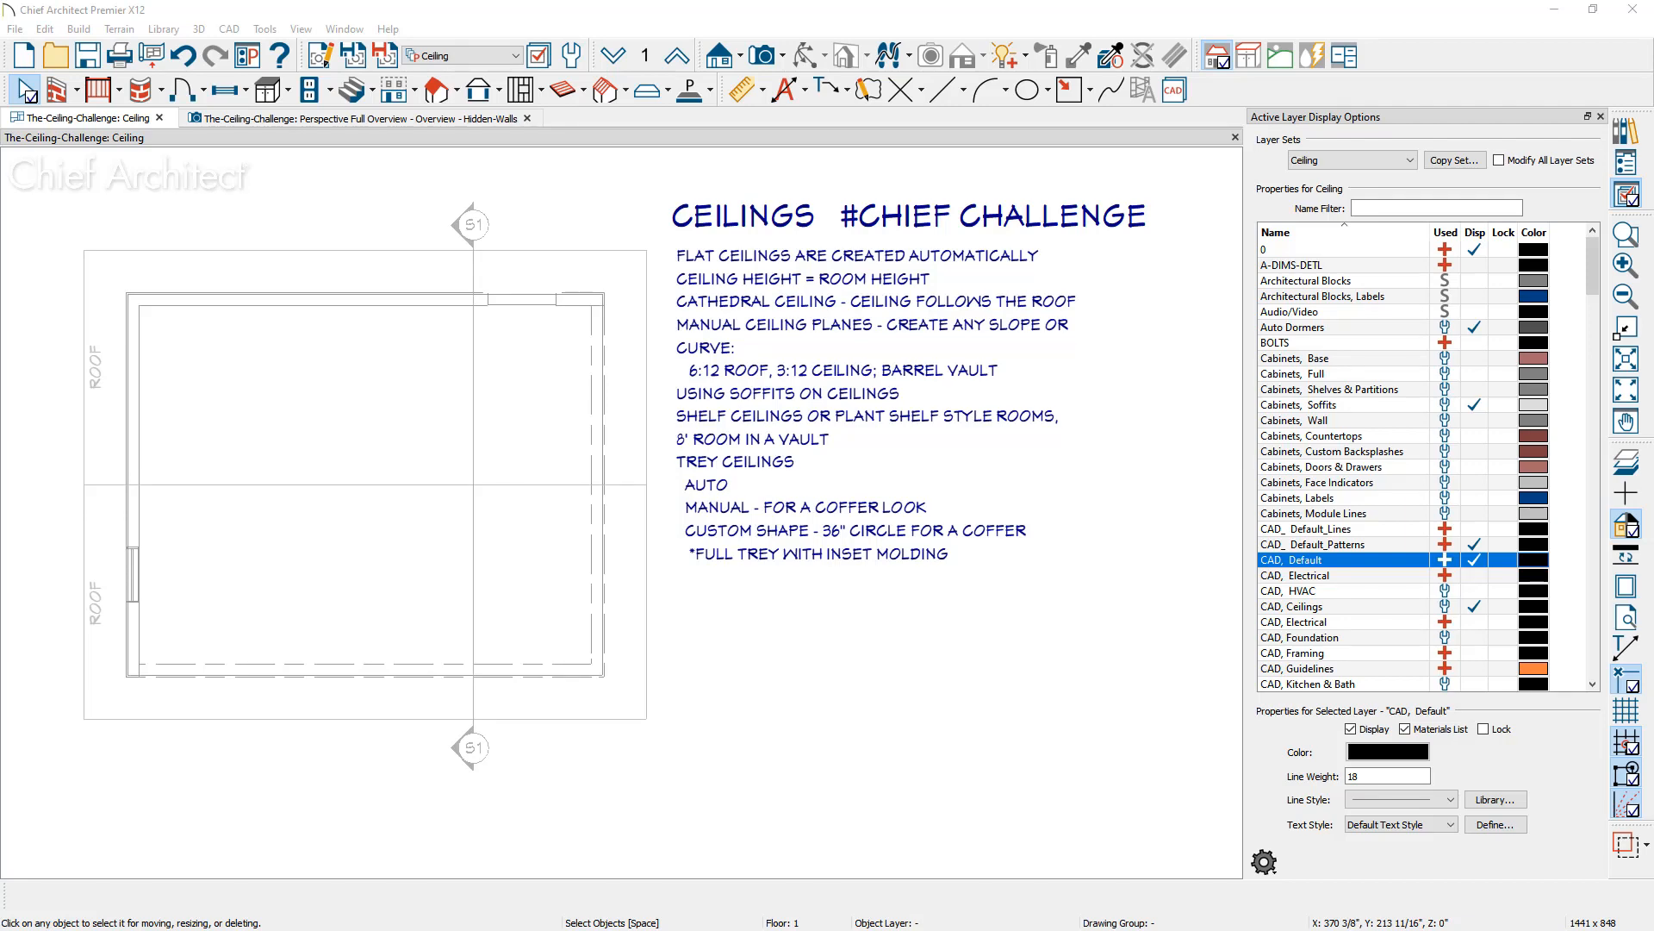
# Step: Insert the honeycomb-ceiling.JPG reference picture from the video folder into the plan and shrink it to less than half its width
pyautogui.moveTo(1653, 291); pyautogui.dragTo(1613, 298)
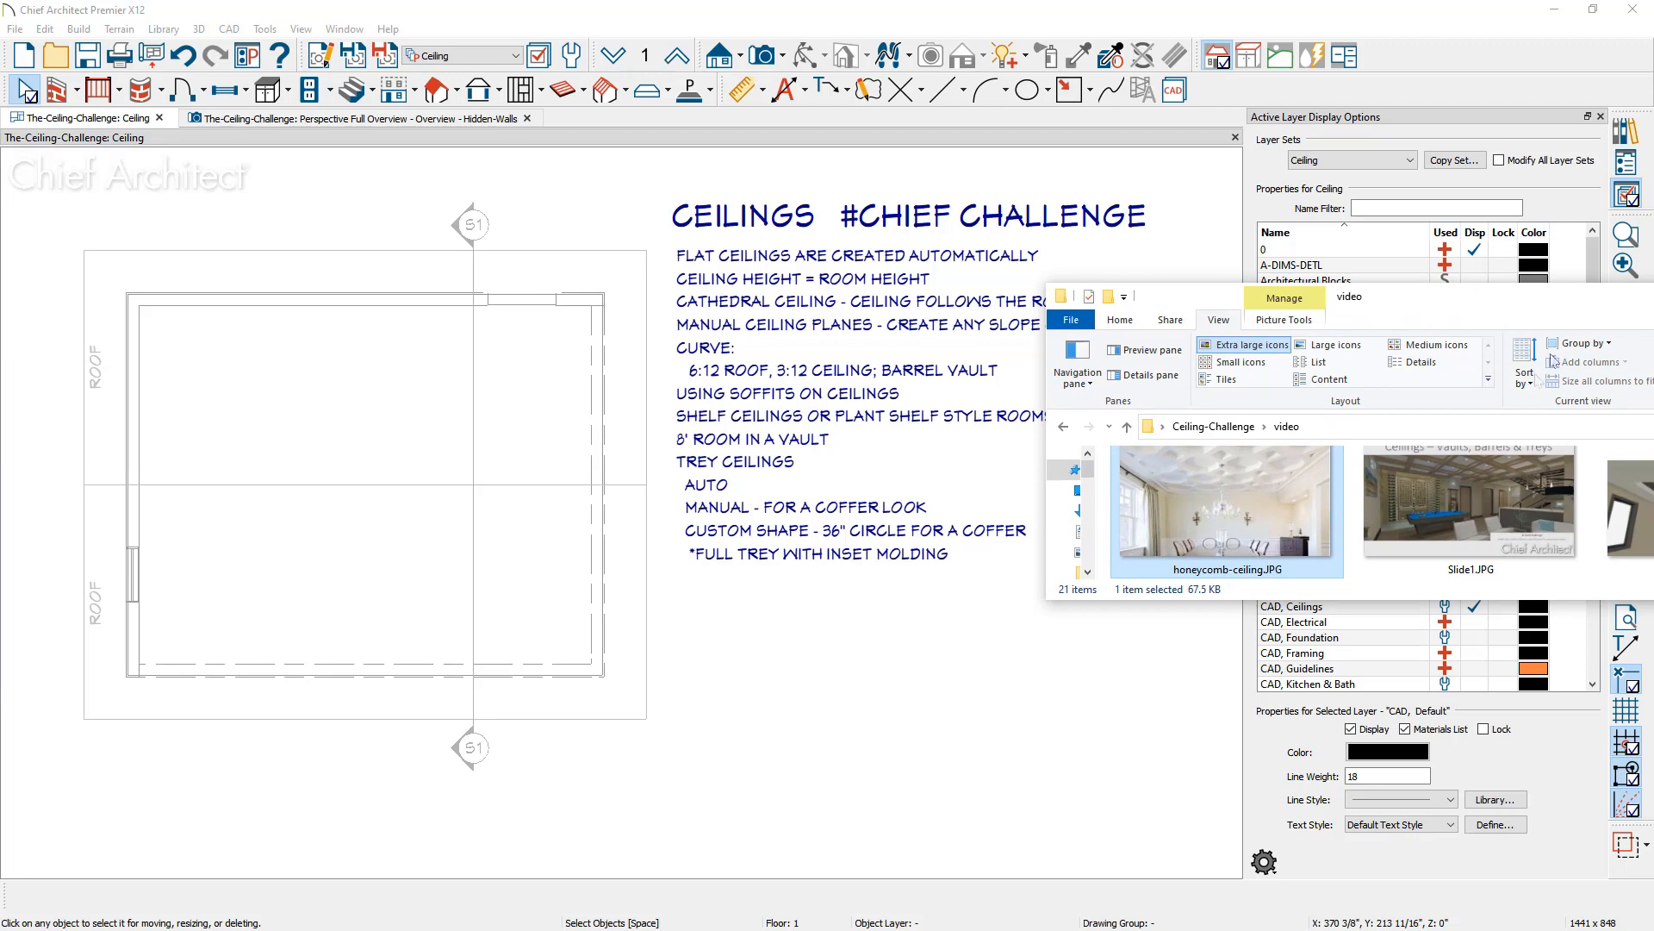
pyautogui.moveTo(1321, 496); pyautogui.dragTo(939, 626)
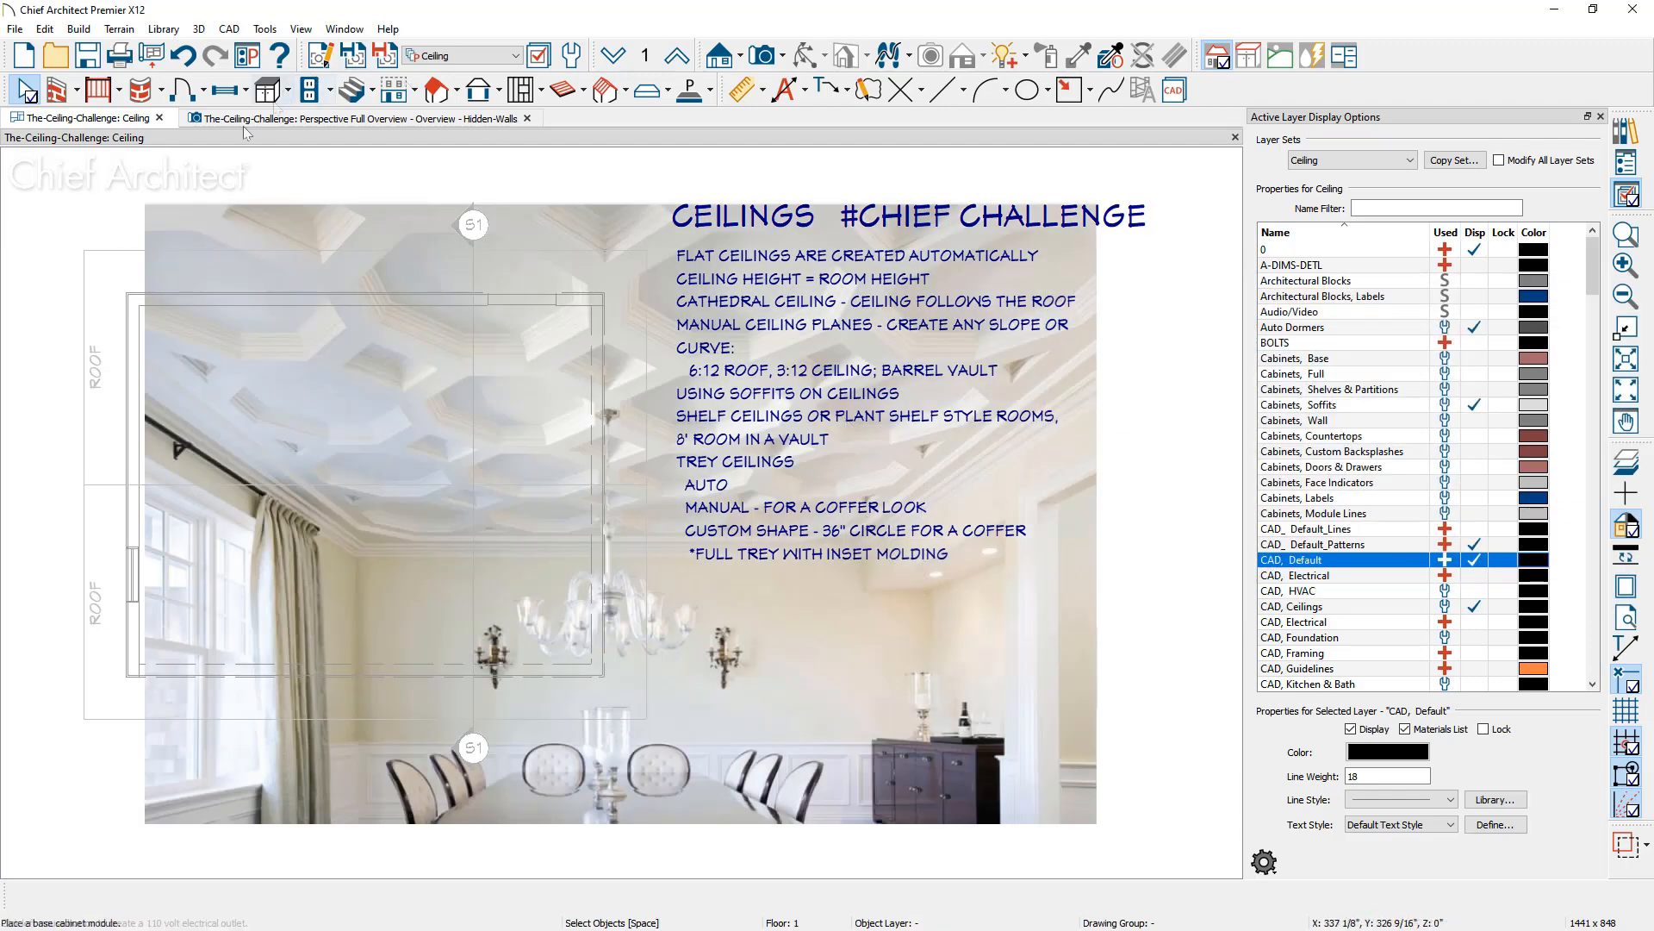
pyautogui.click(147, 219)
pyautogui.moveTo(146, 204); pyautogui.dragTo(695, 510)
# Step: Move the honeycomb ceiling picture into the empty space below the ceiling notes and deselect it
pyautogui.moveTo(838, 720); pyautogui.dragTo(883, 743)
pyautogui.click(917, 698)
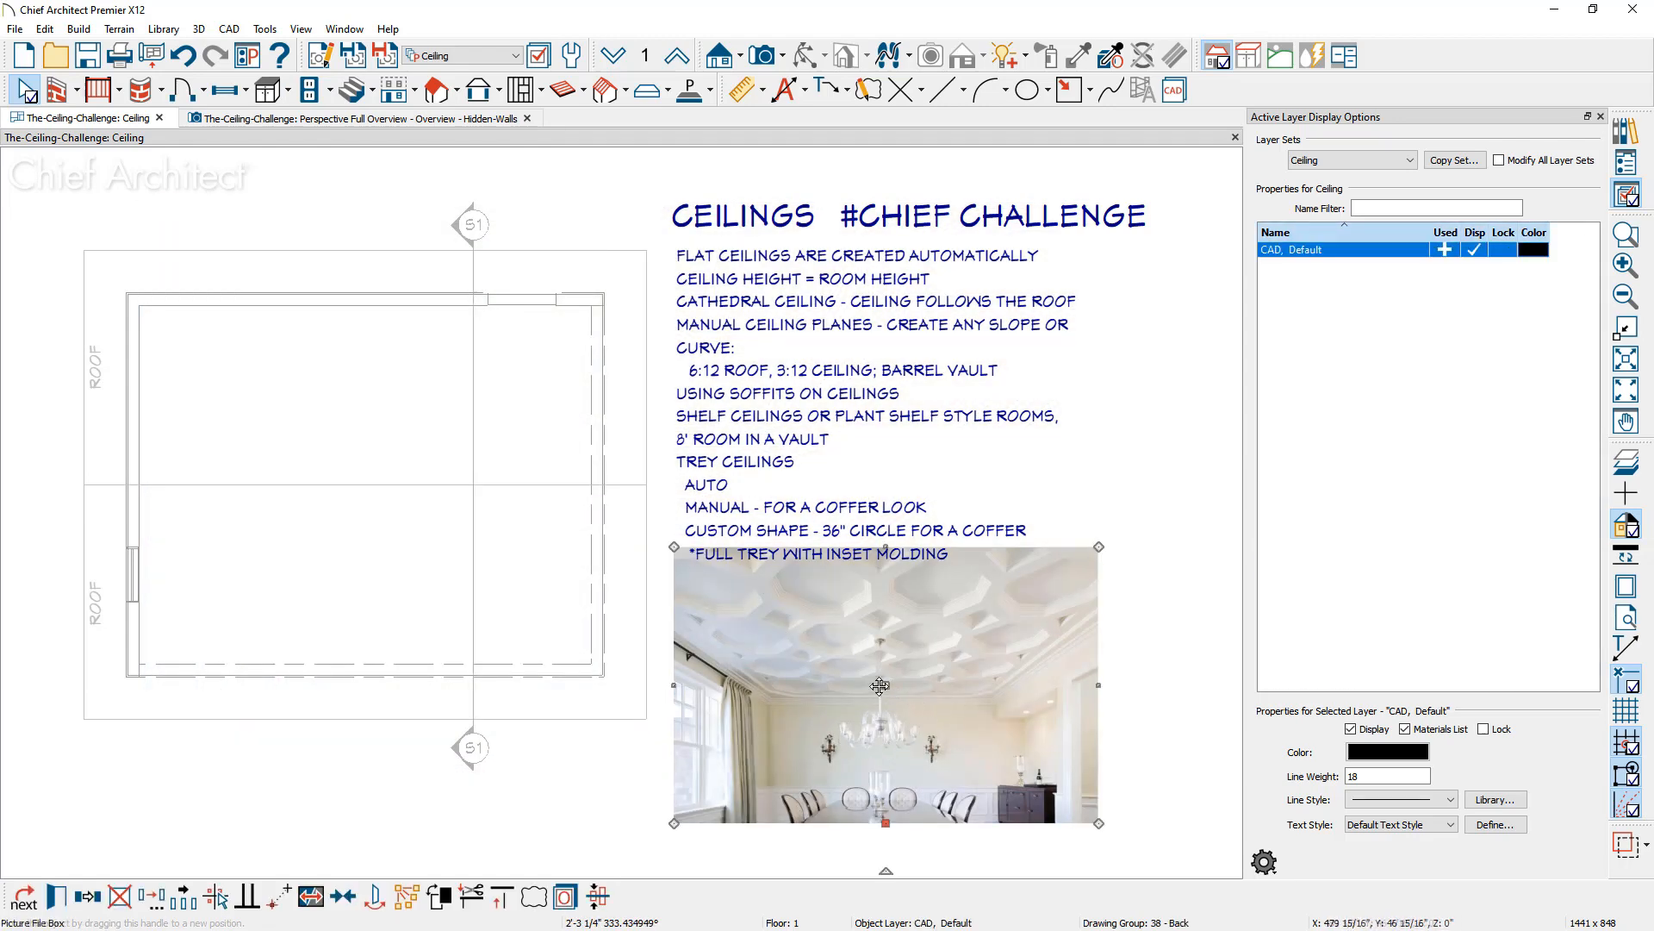
pyautogui.moveTo(884, 685); pyautogui.dragTo(929, 719)
pyautogui.press('Escape')
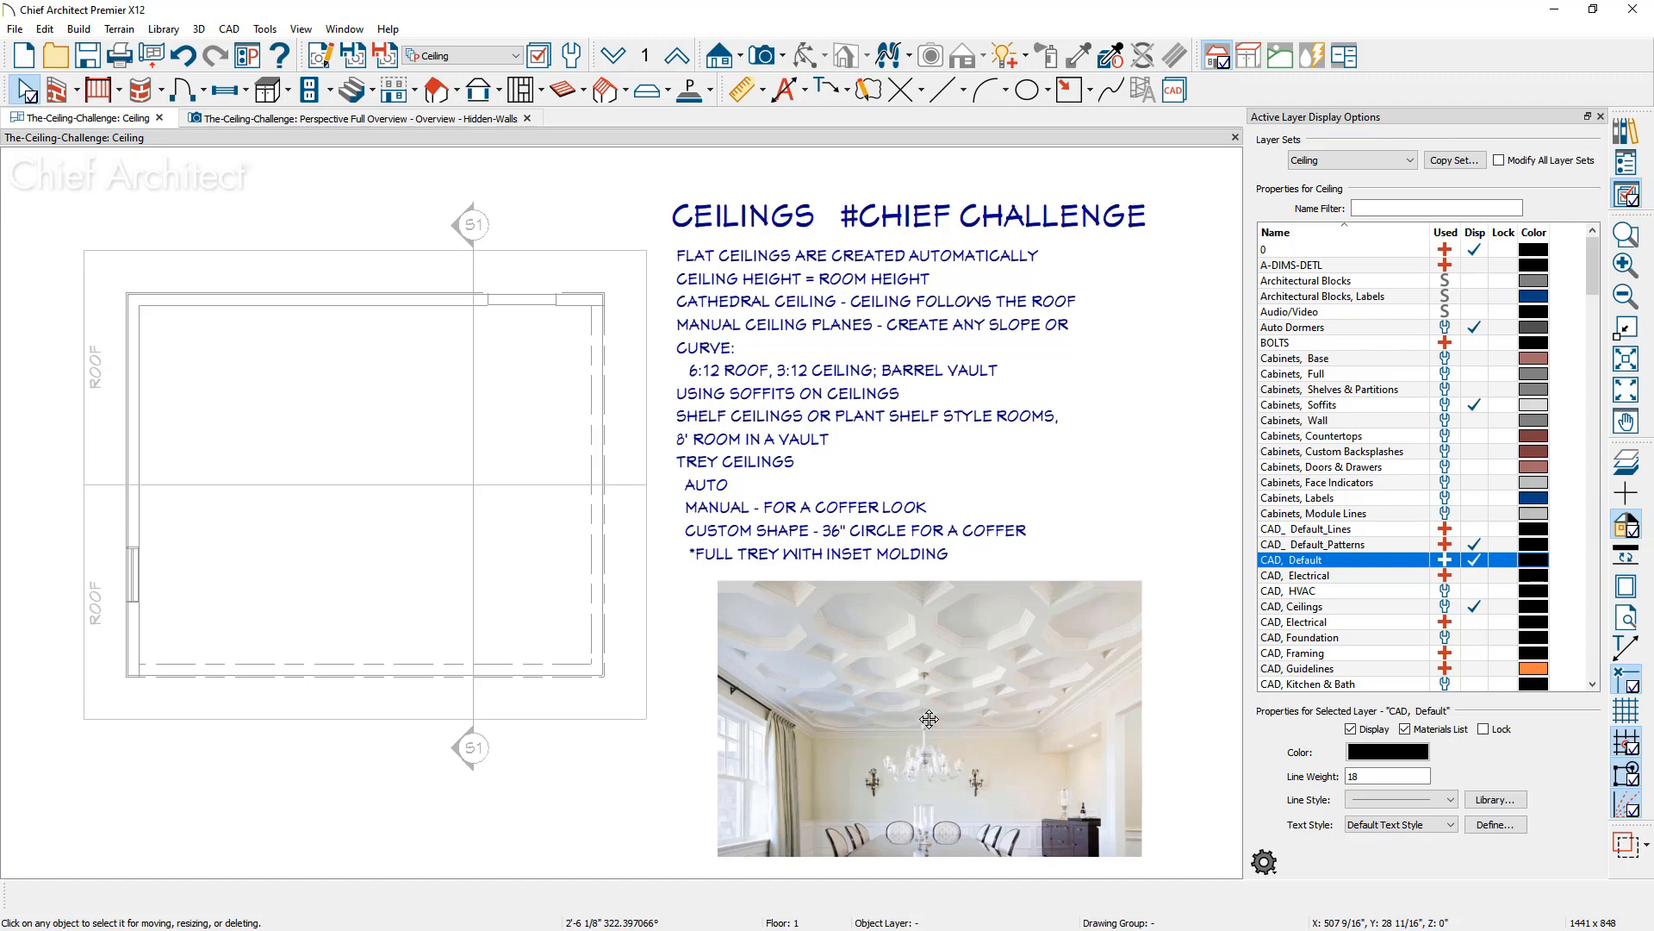
# Step: Add a vertical trey ceiling to the whole room with a 24" width and 12" depth
pyautogui.click(389, 588)
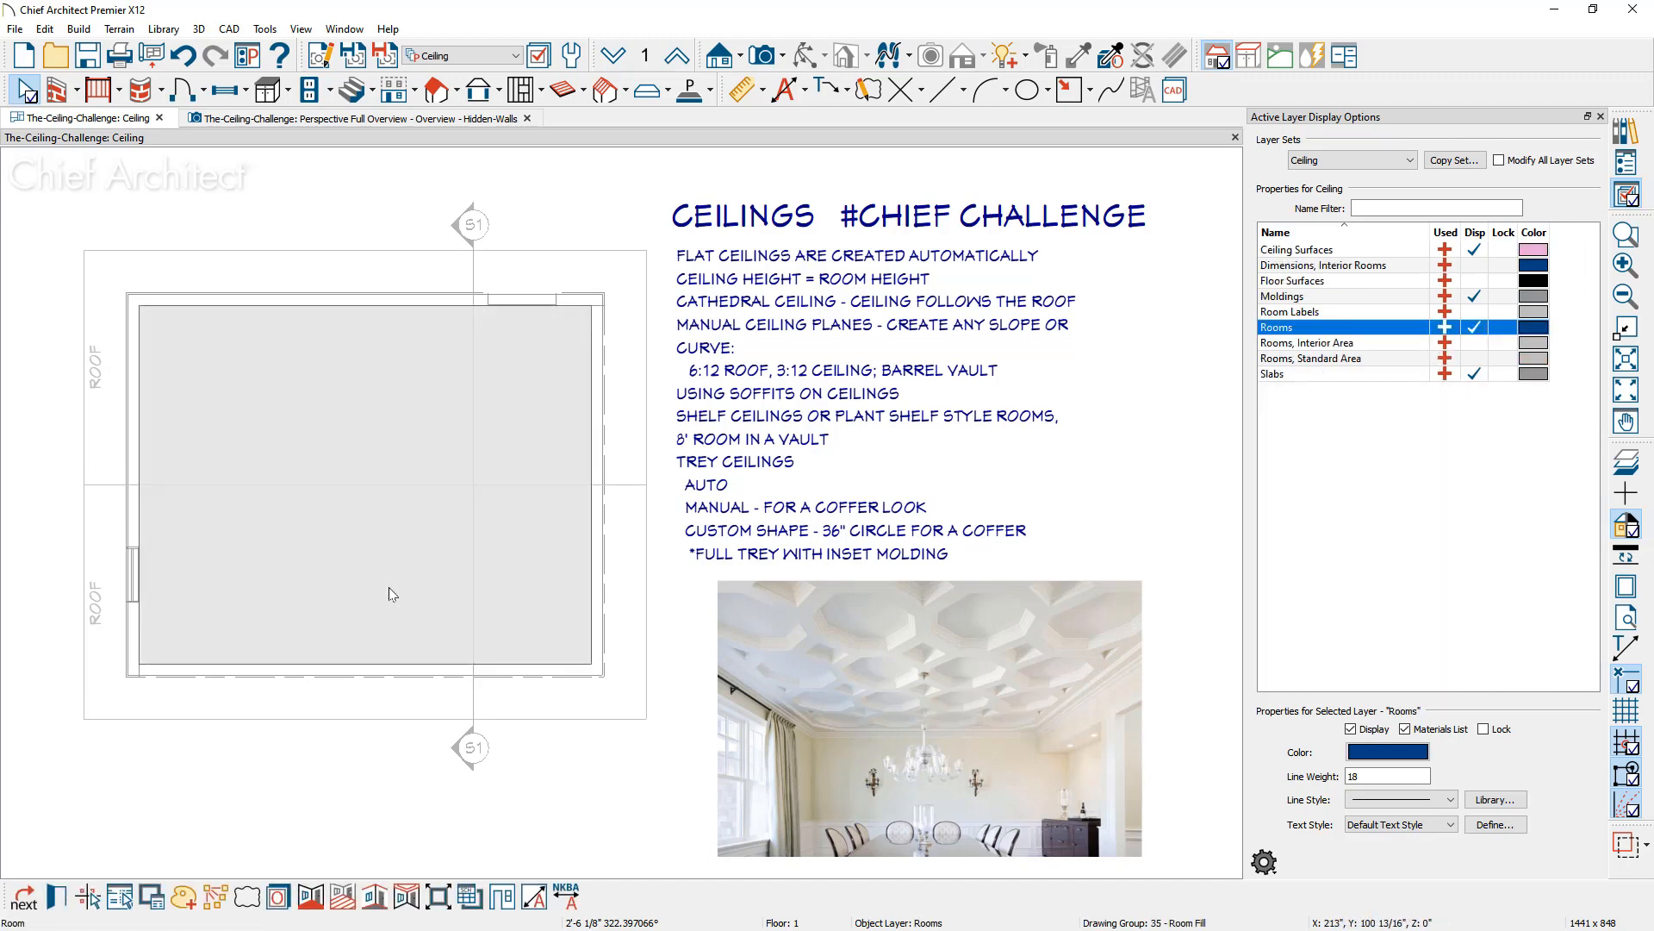
pyautogui.click(404, 897)
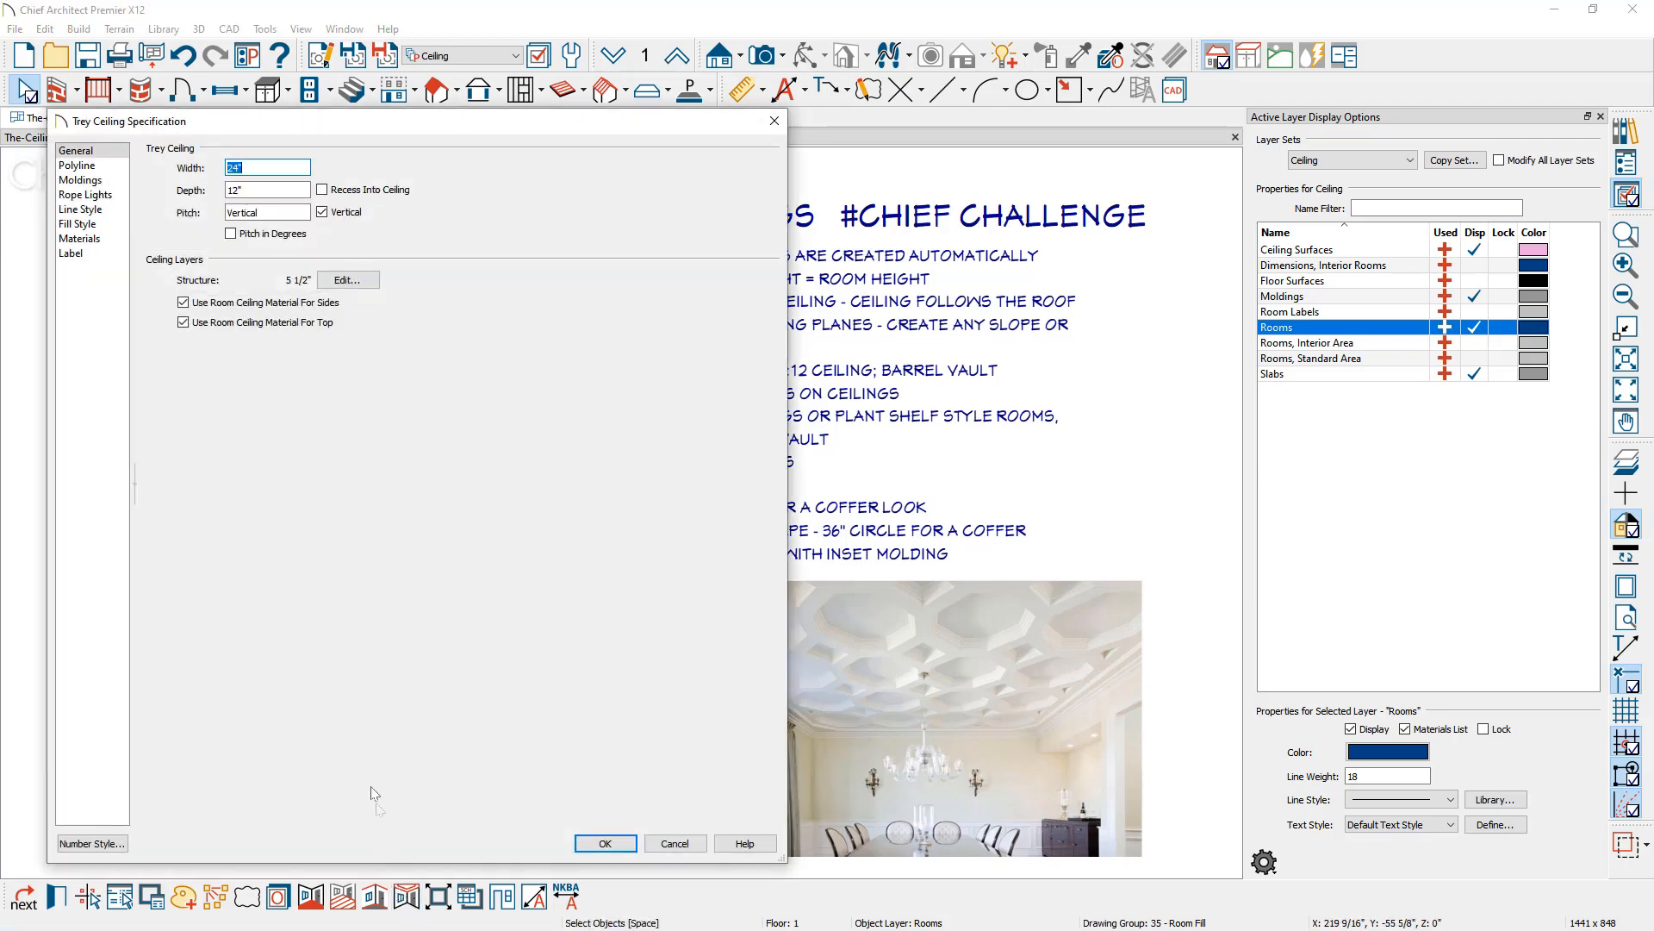
pyautogui.click(266, 167)
pyautogui.click(605, 845)
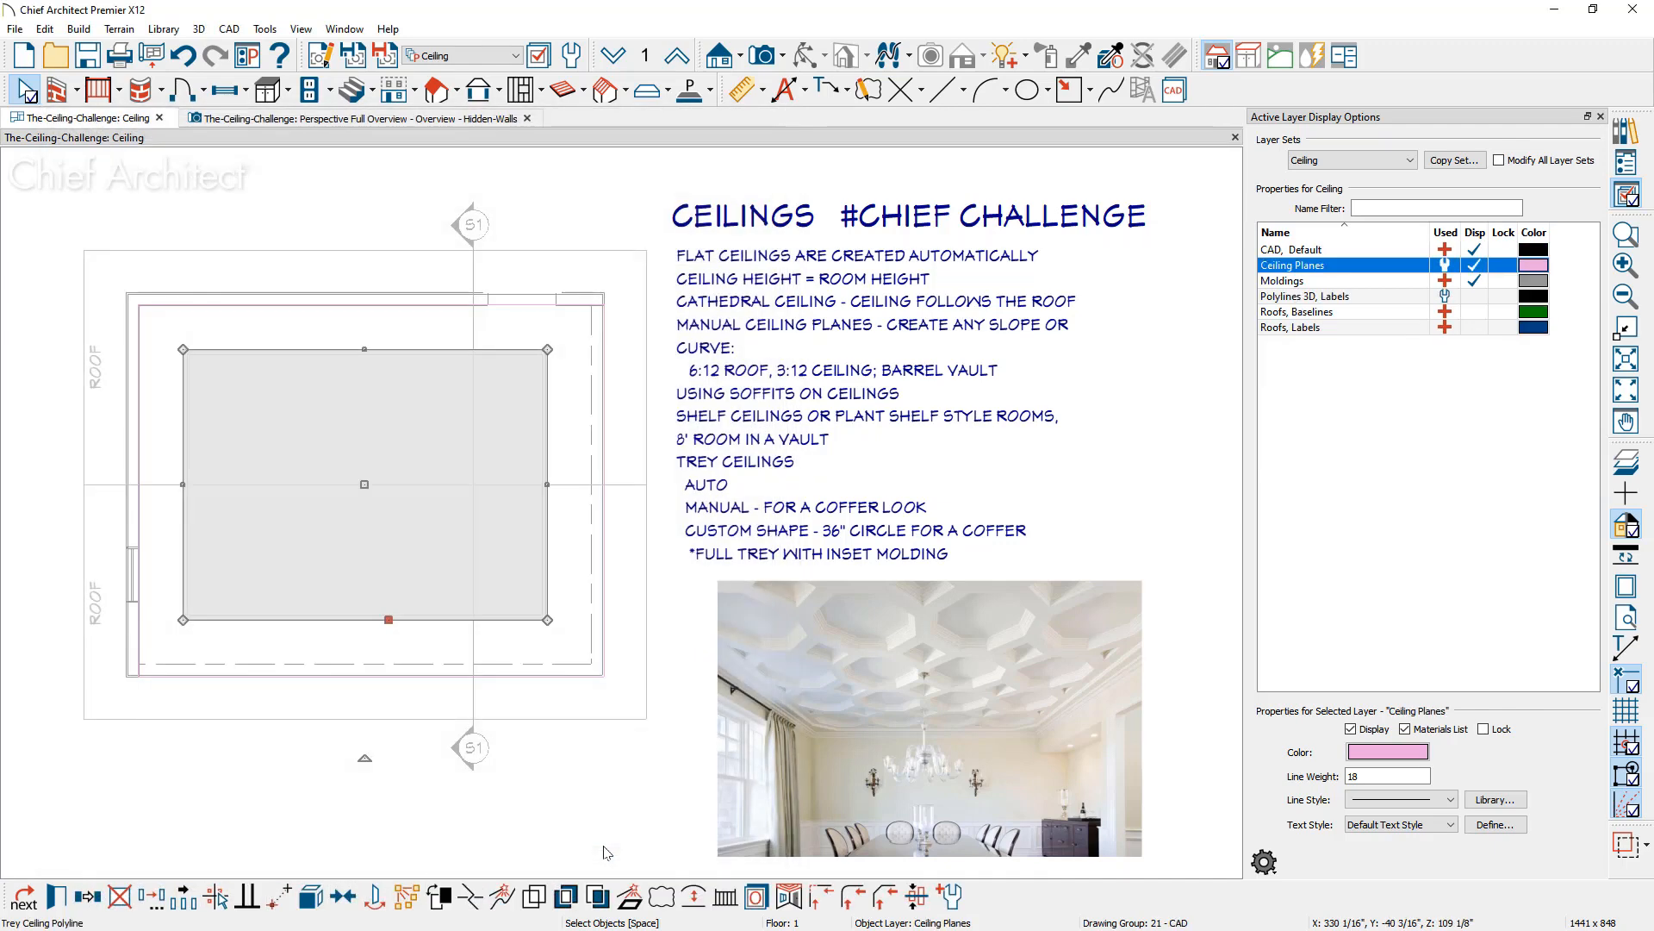
pyautogui.click(603, 854)
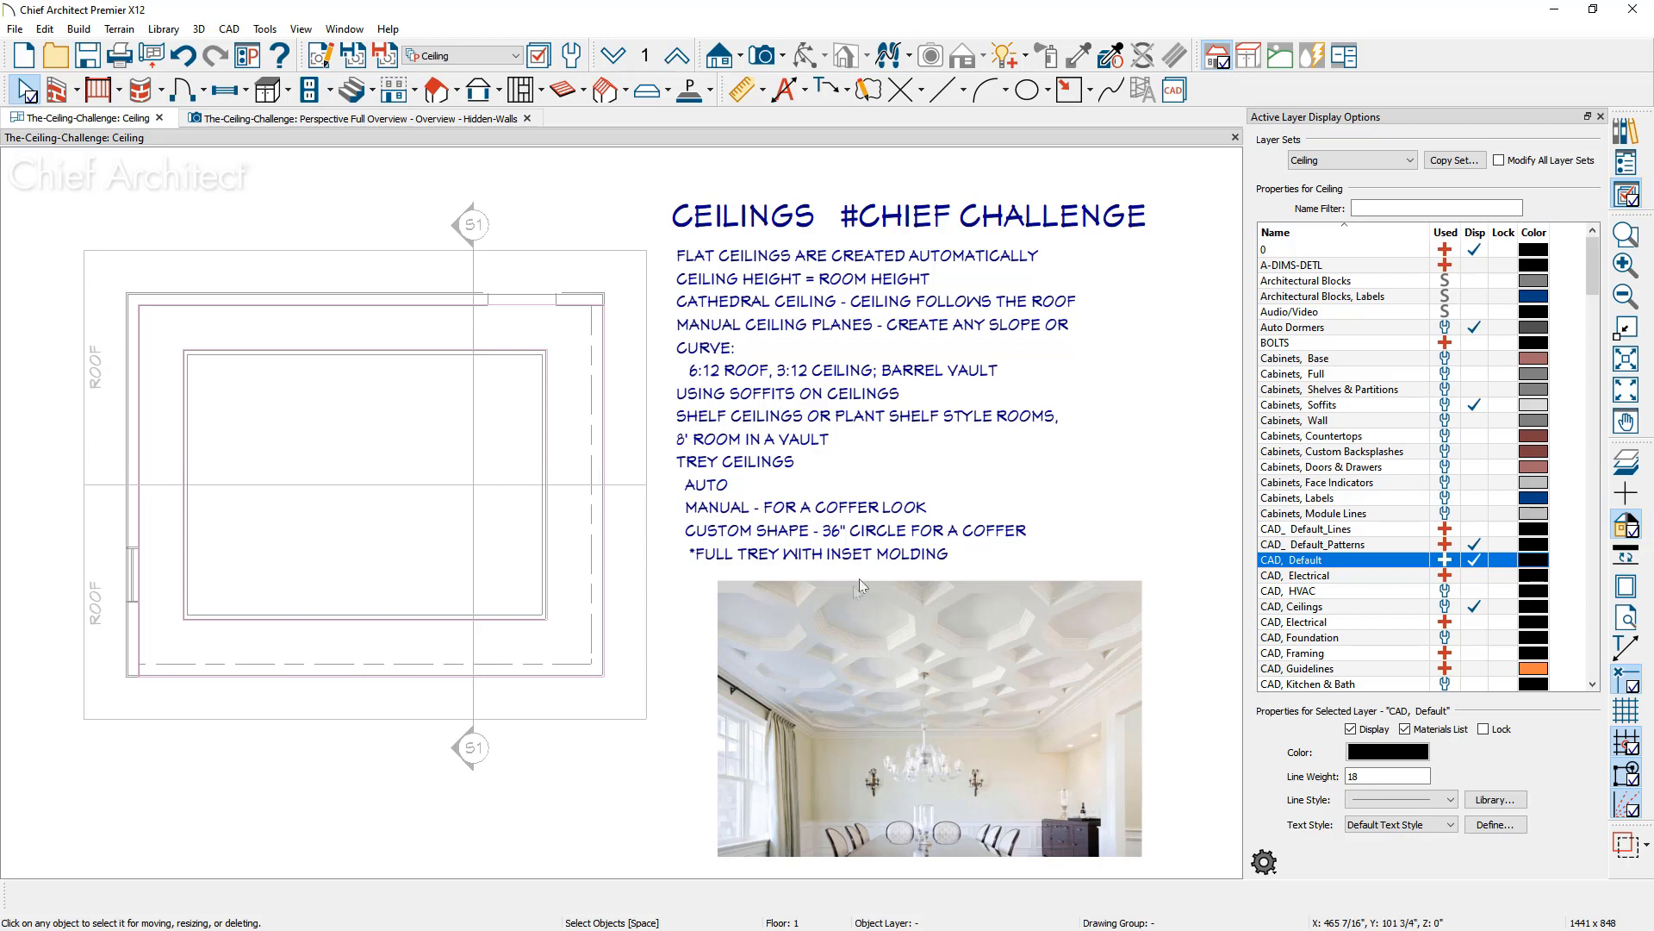
# Step: Place an eight-sided regular polygon with 20" sides in the trey's upper-left corner, and check the trey ceiling in the camera view
pyautogui.click(1091, 91)
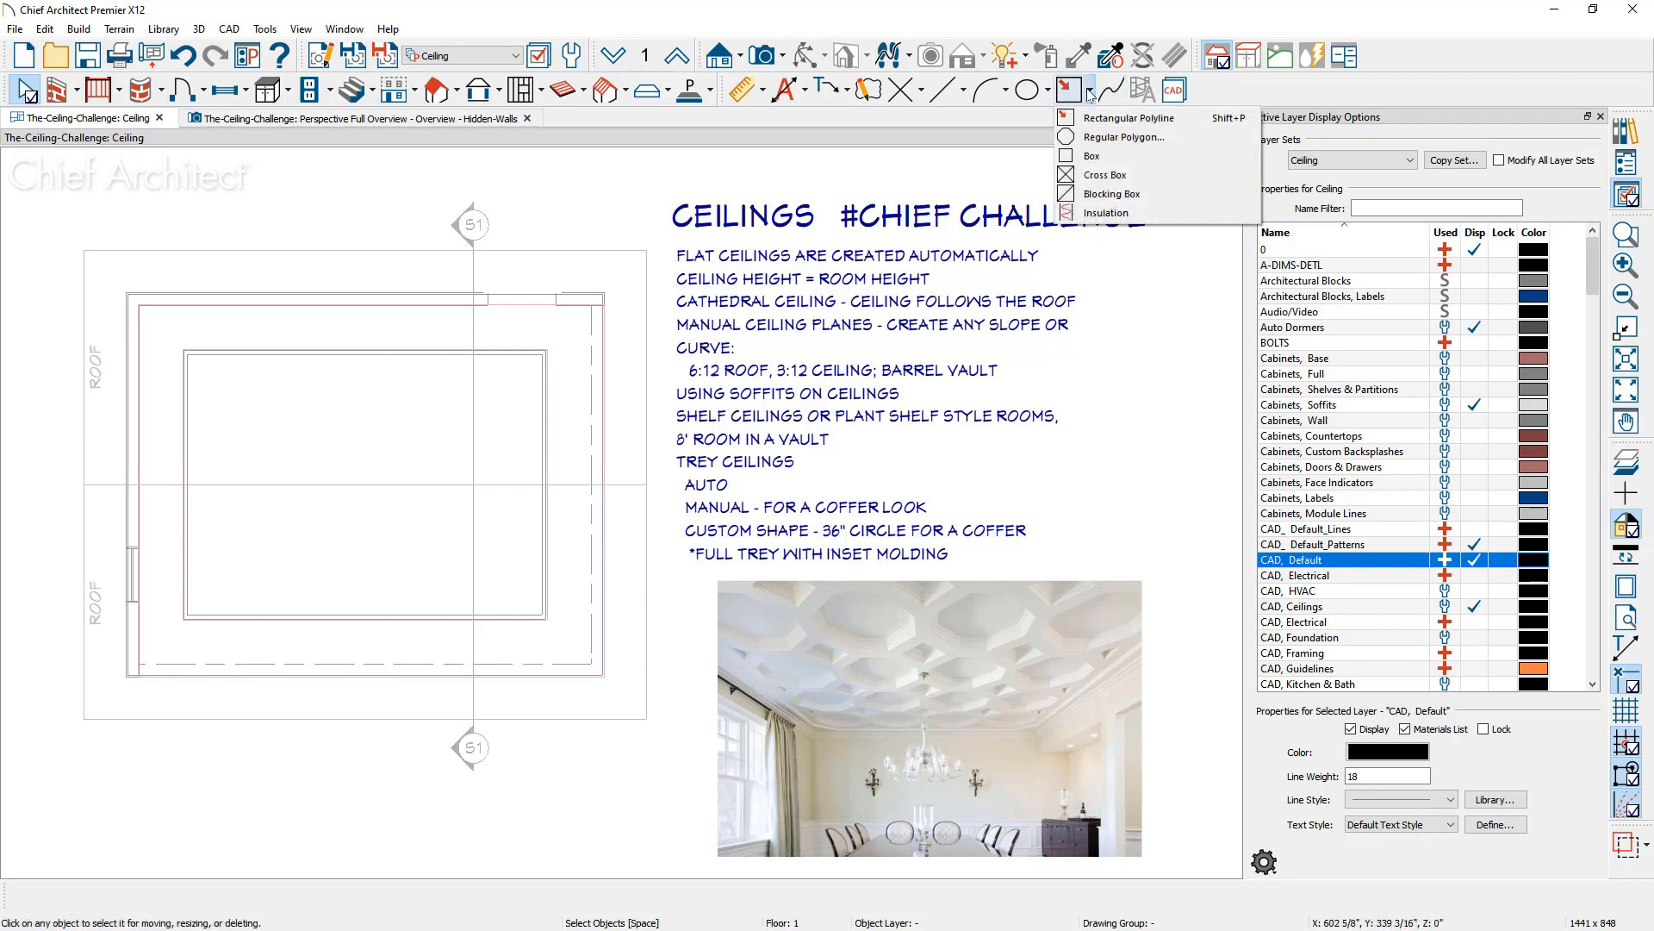
pyautogui.click(1180, 136)
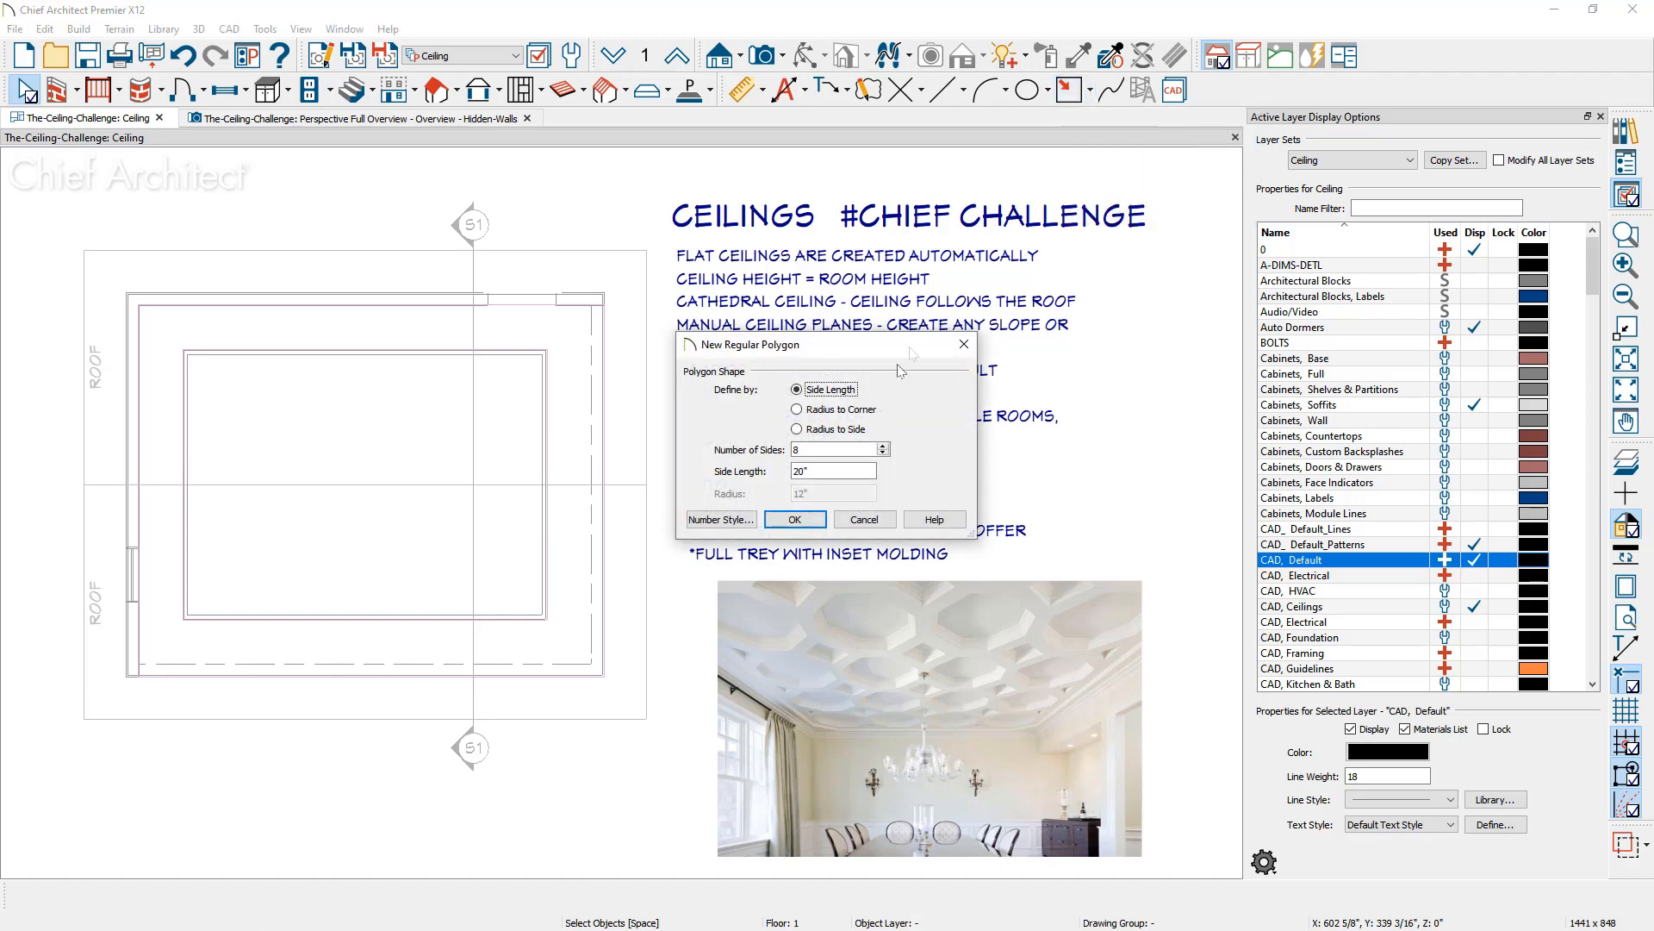
pyautogui.click(824, 452)
pyautogui.click(795, 519)
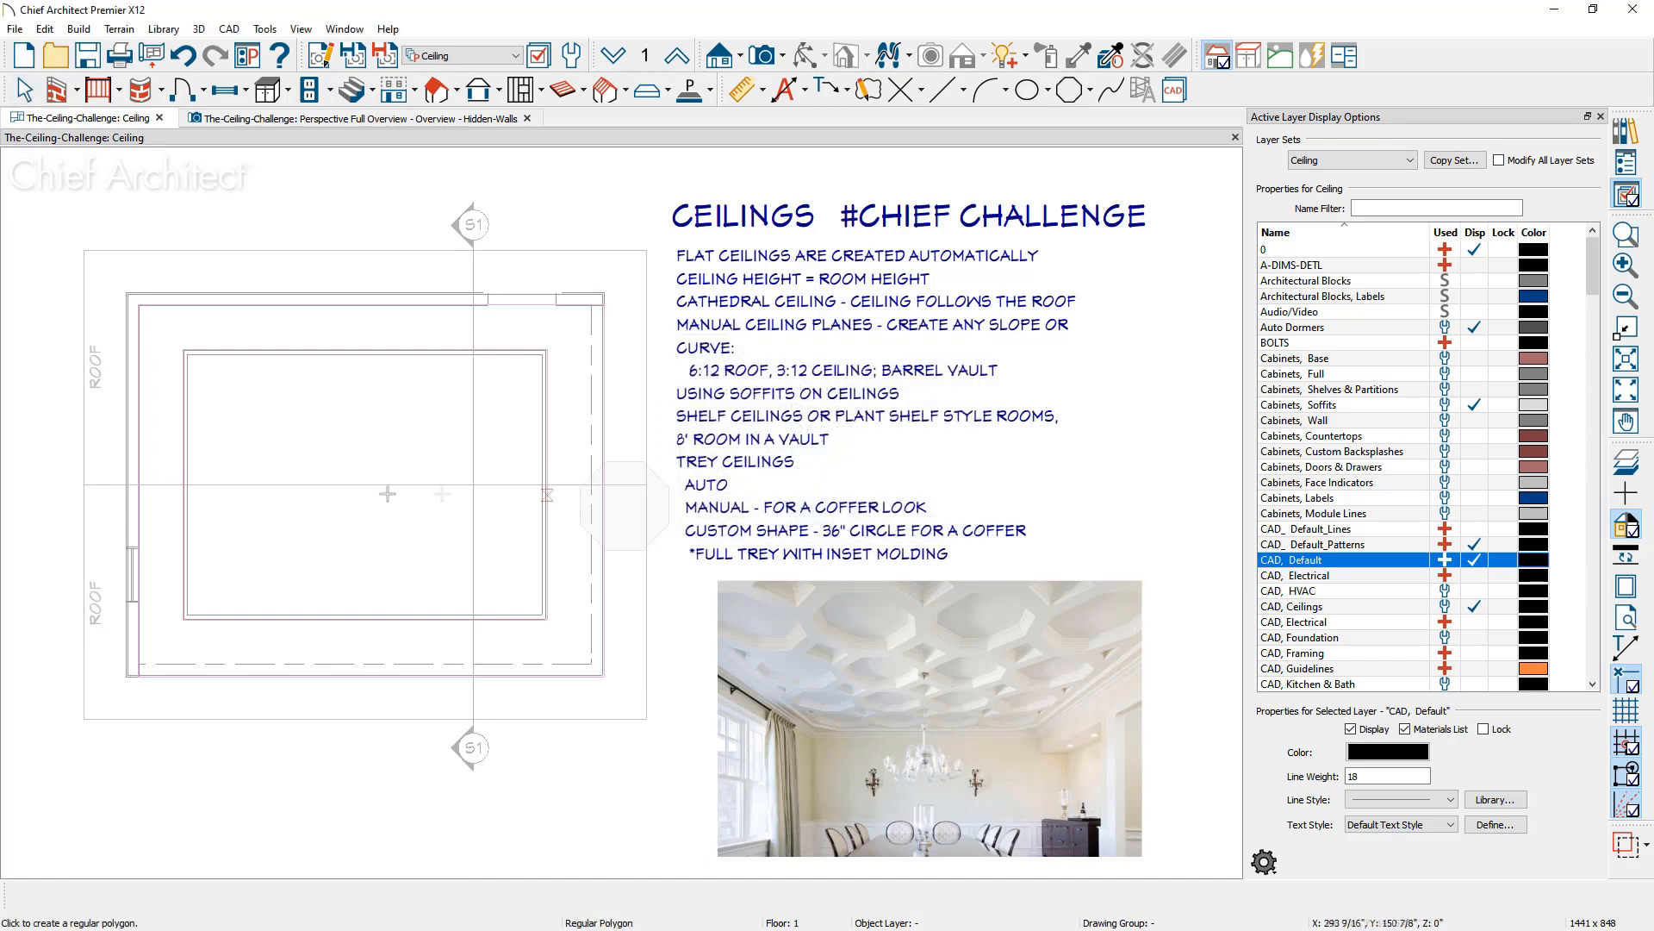
pyautogui.click(228, 395)
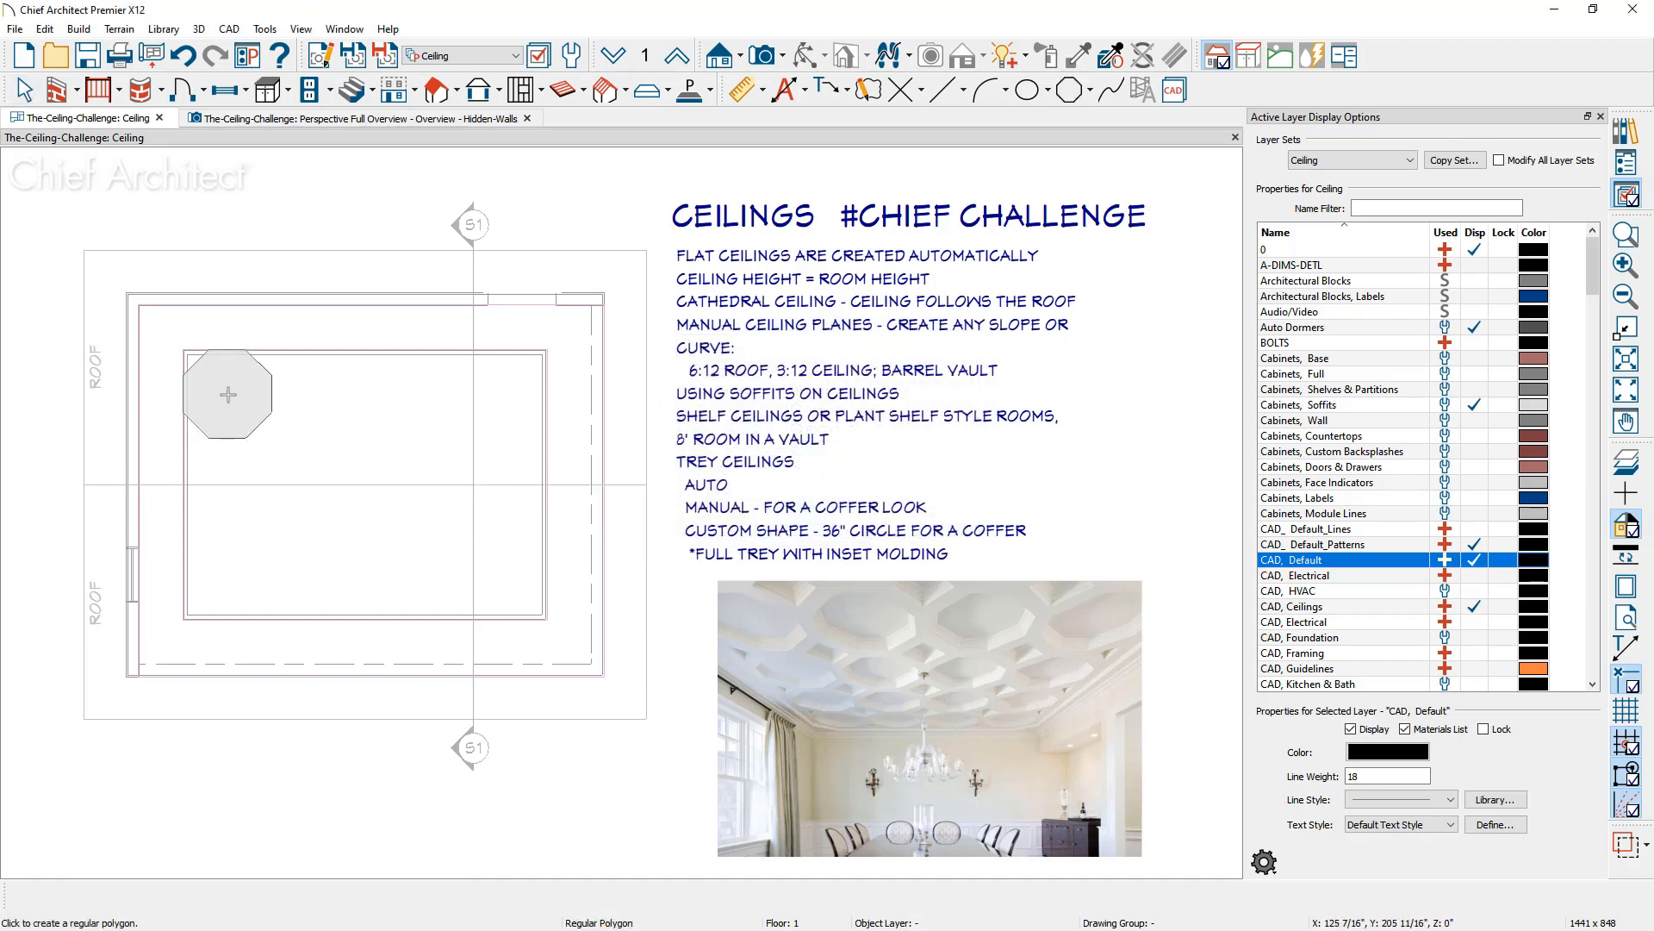
pyautogui.press('space')
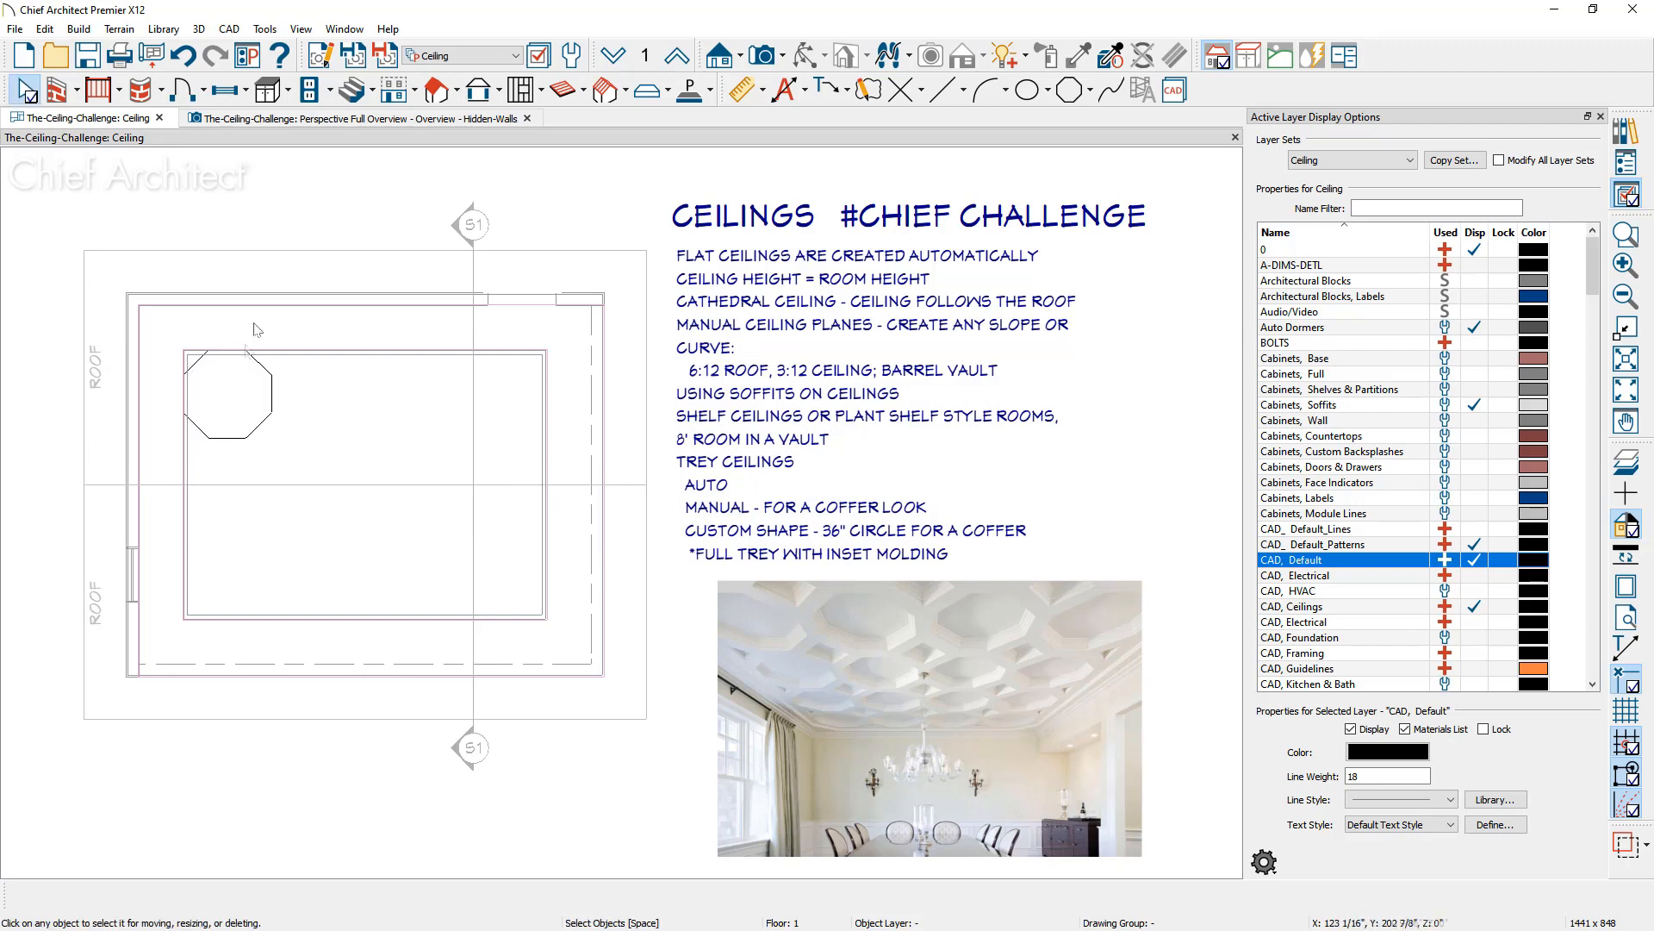
pyautogui.click(315, 121)
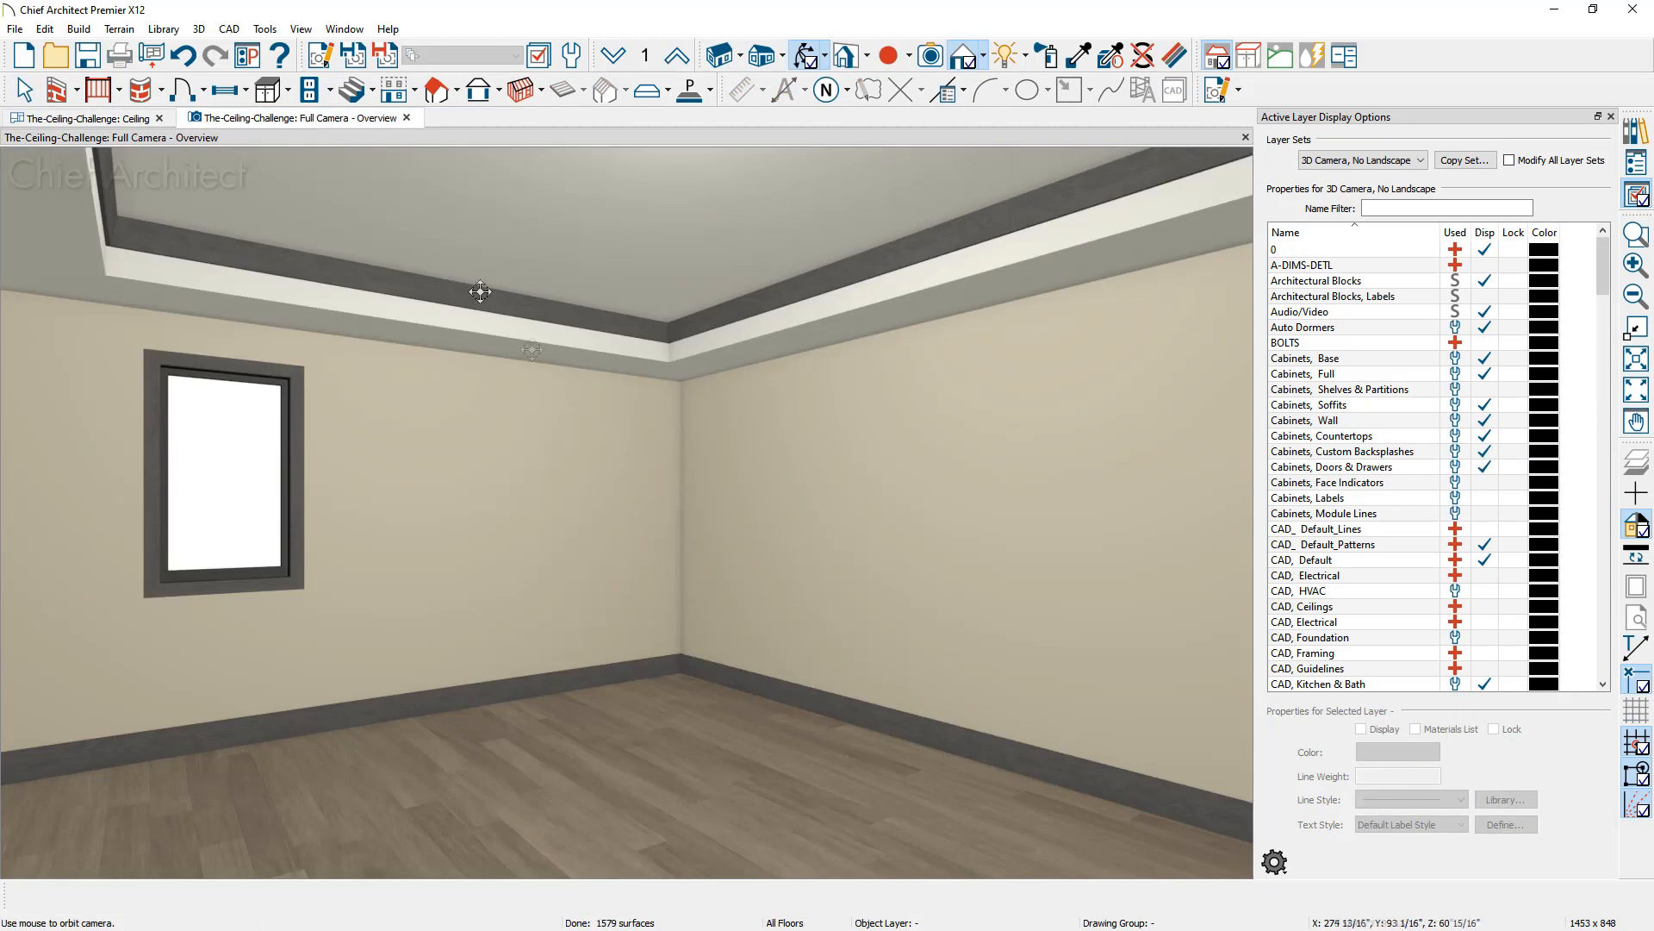
pyautogui.click(128, 119)
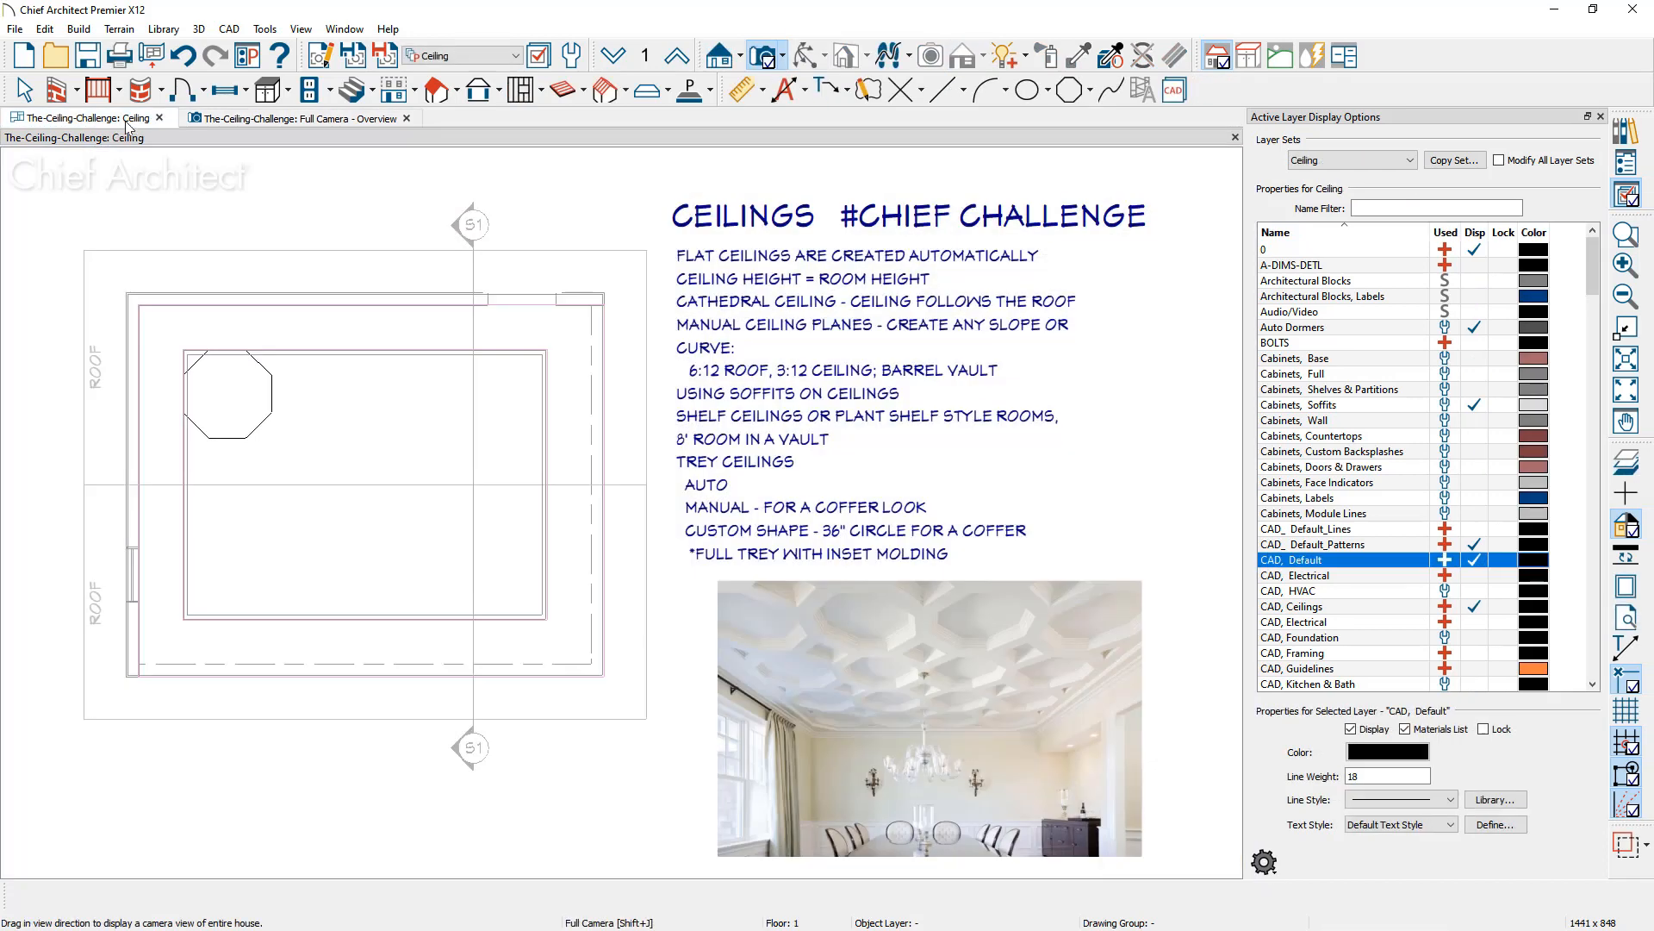
# Step: Convert the octagon to a molding polyline on the default layer
pyautogui.click(272, 414)
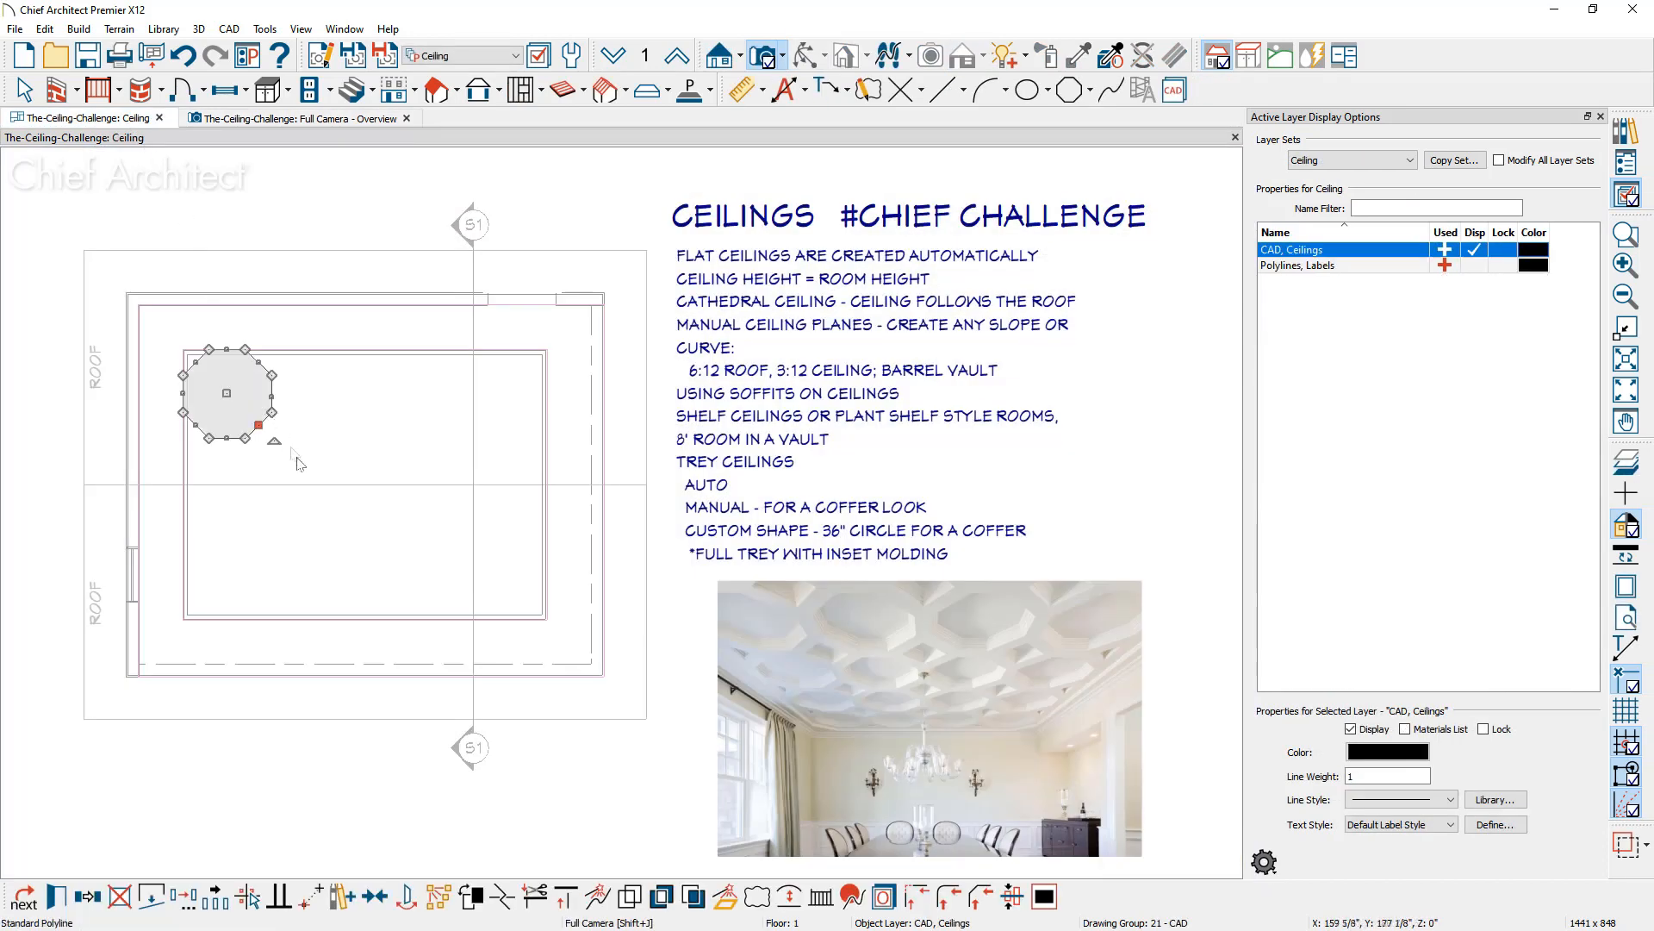
pyautogui.click(724, 894)
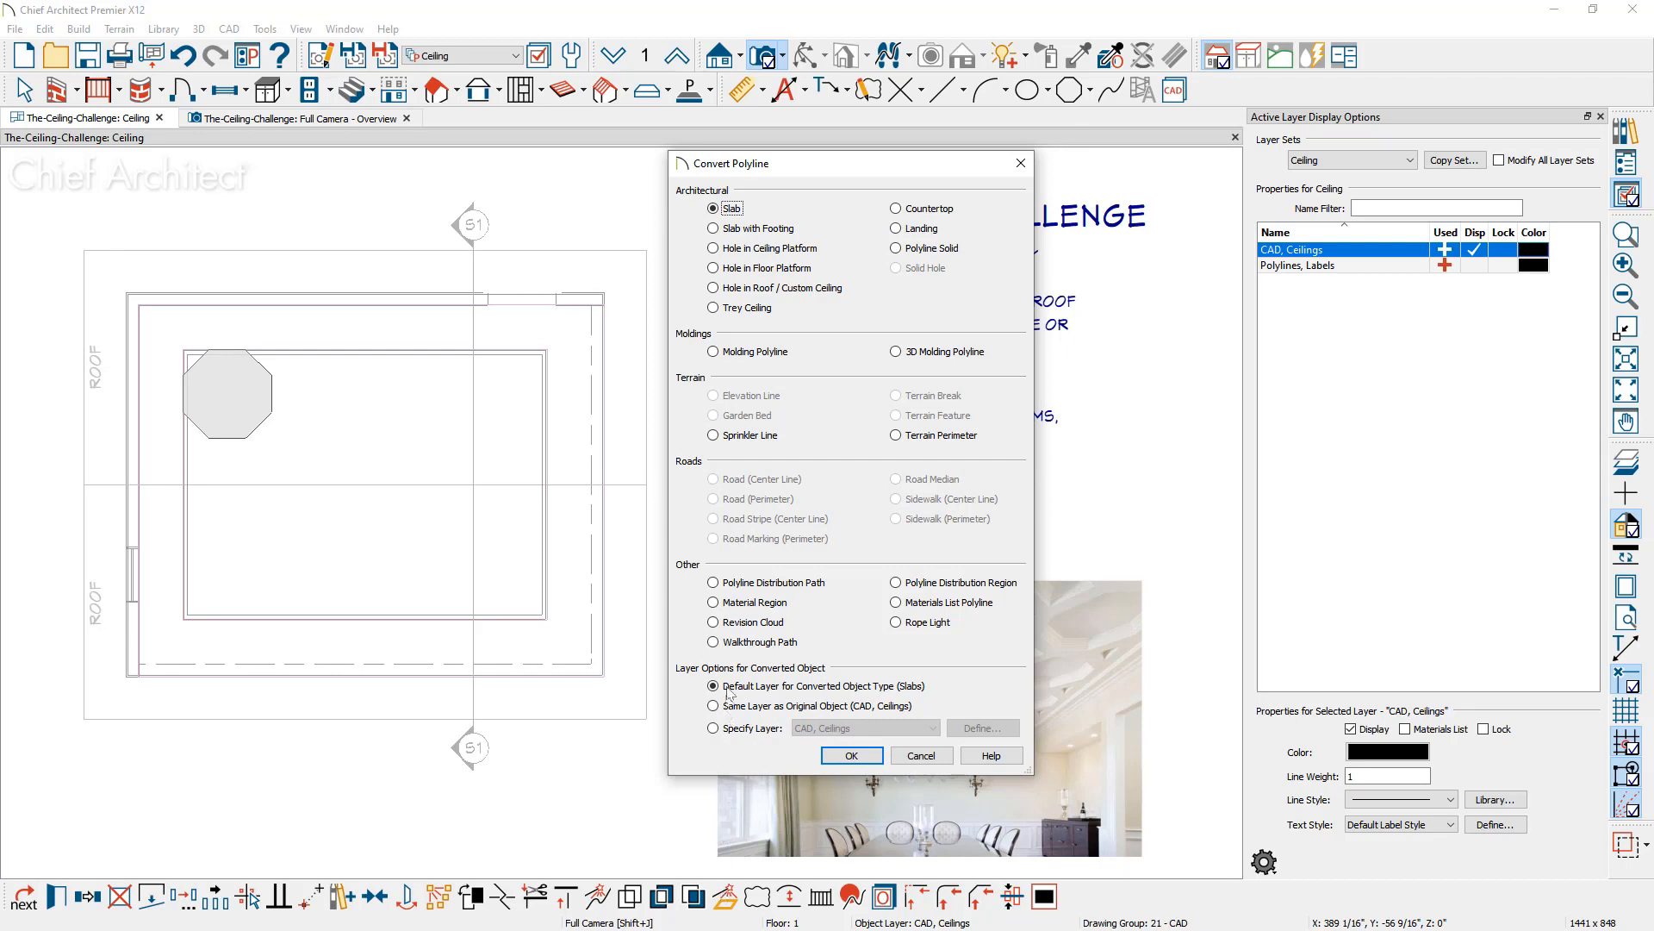
pyautogui.click(726, 355)
pyautogui.click(843, 755)
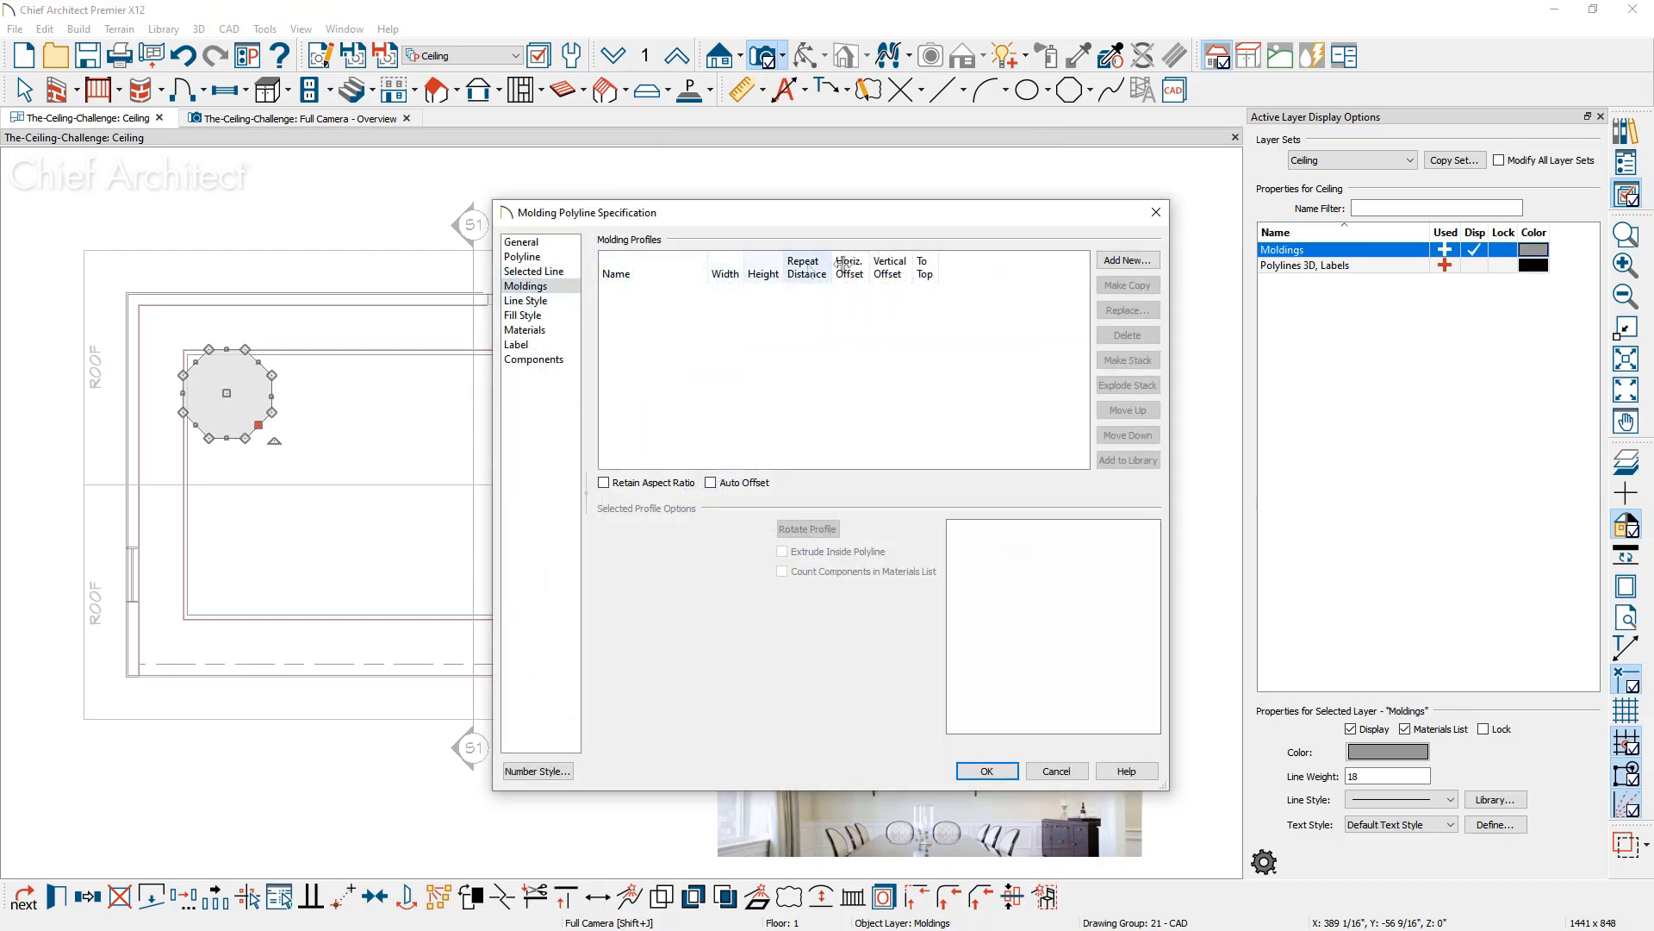
# Step: Add the molding-profile-for-Octagon-large profile from the FIVE-12 user catalog folder to the octagon's molding polyline
pyautogui.click(1127, 260)
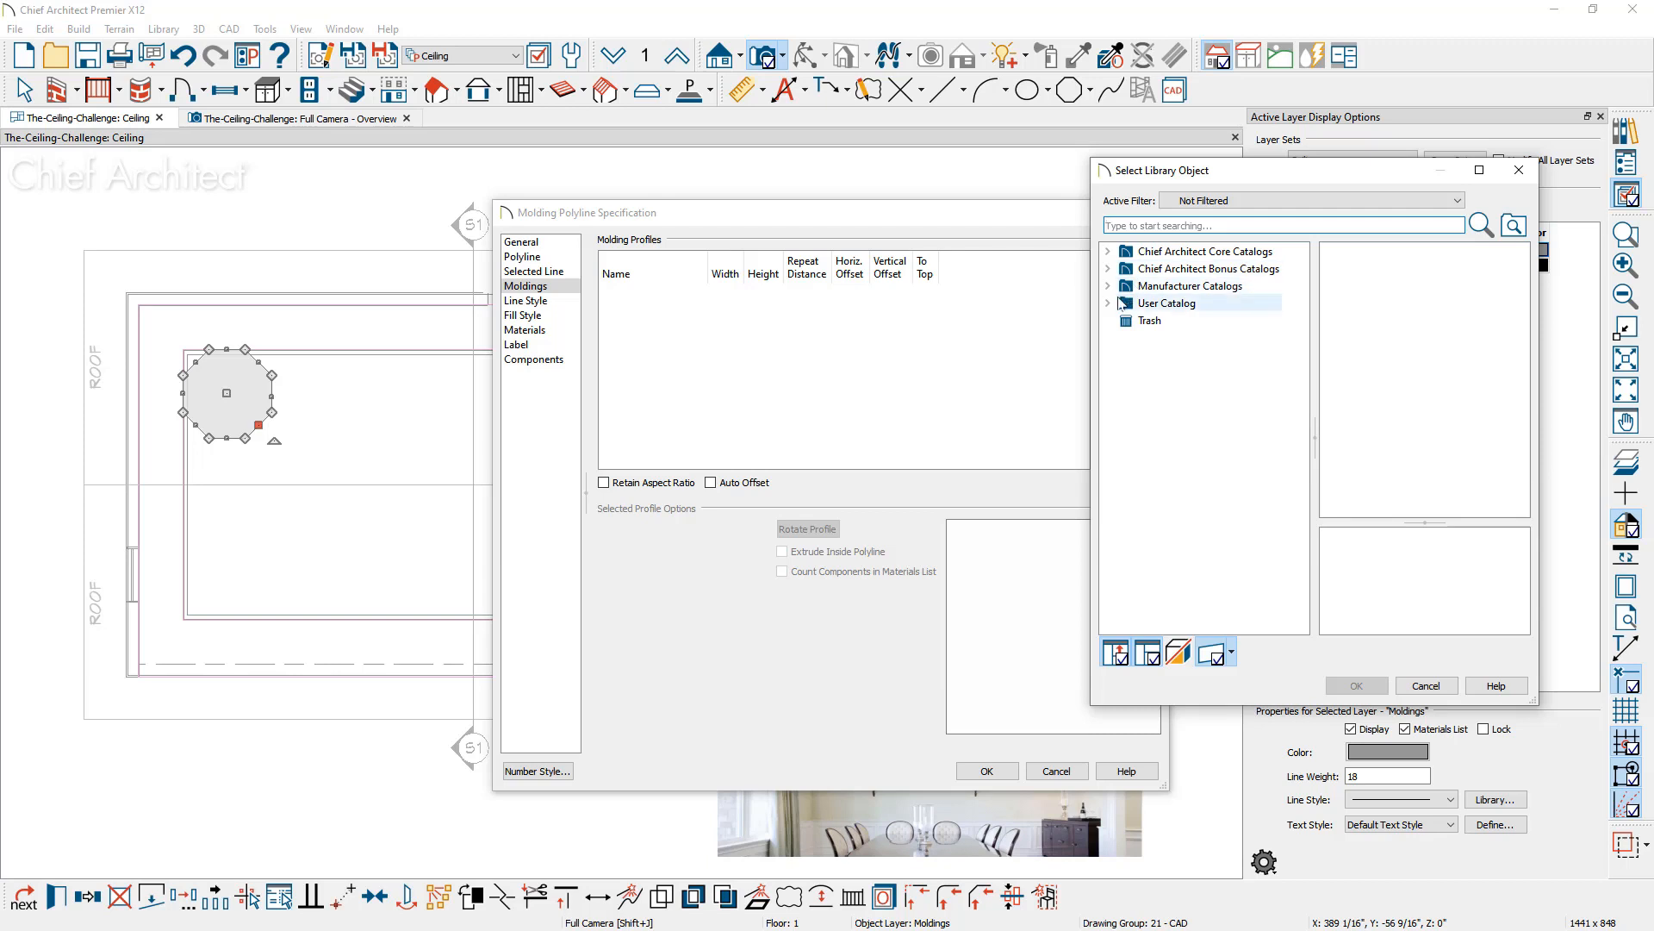
pyautogui.click(1111, 302)
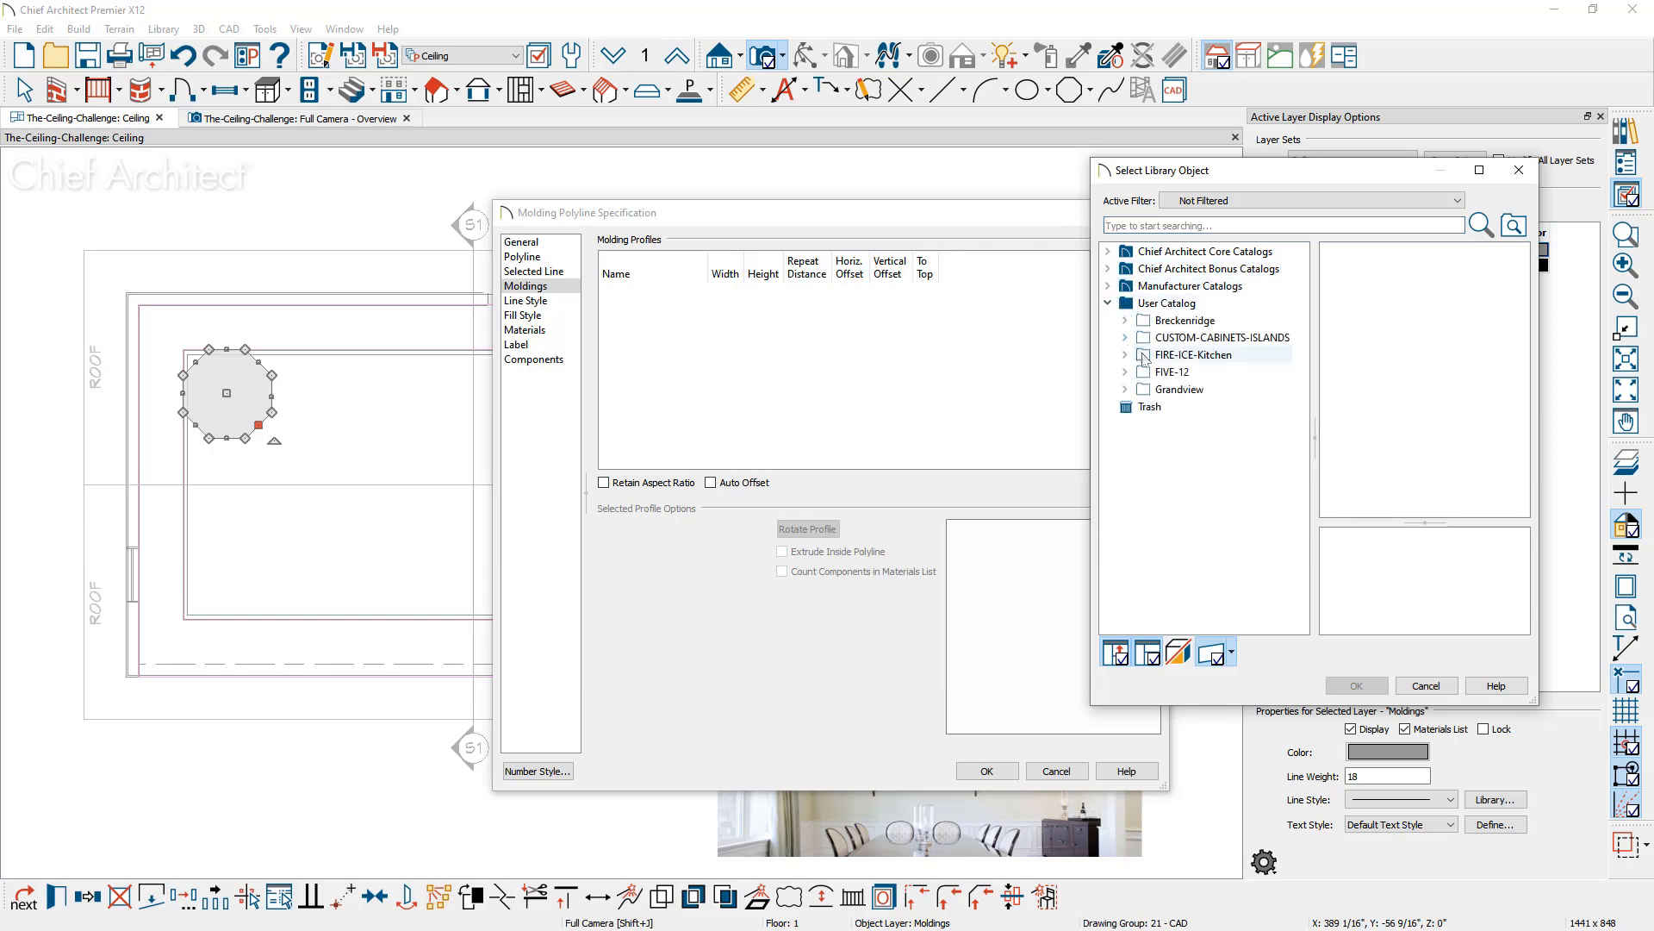
pyautogui.click(1159, 374)
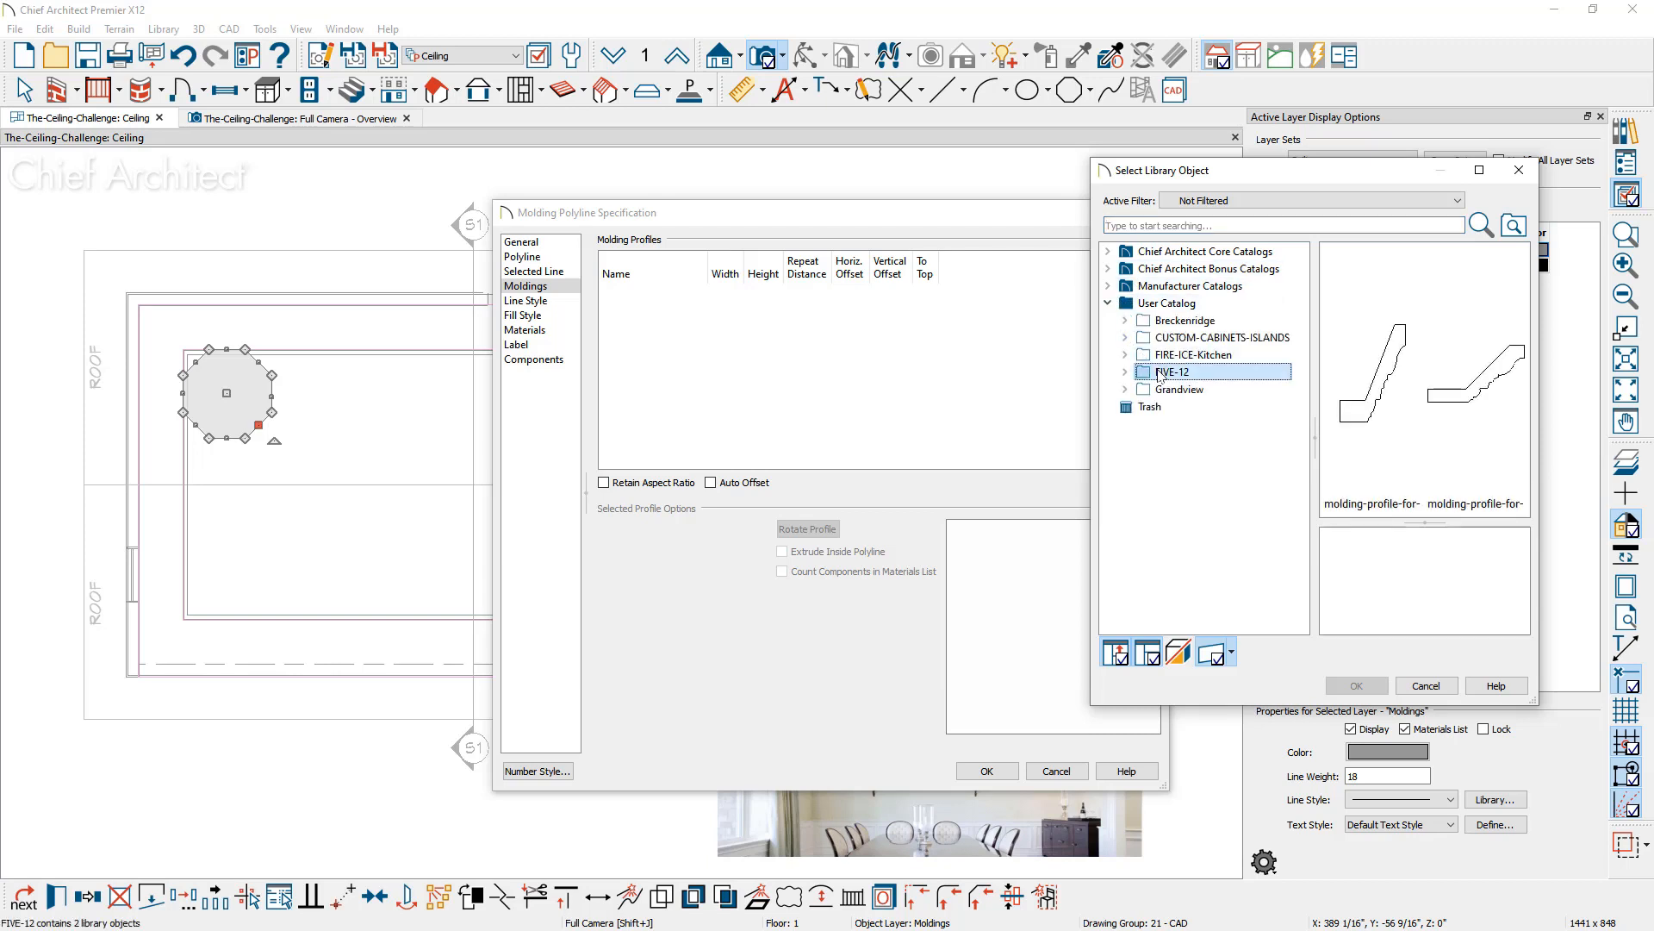
pyautogui.click(1373, 402)
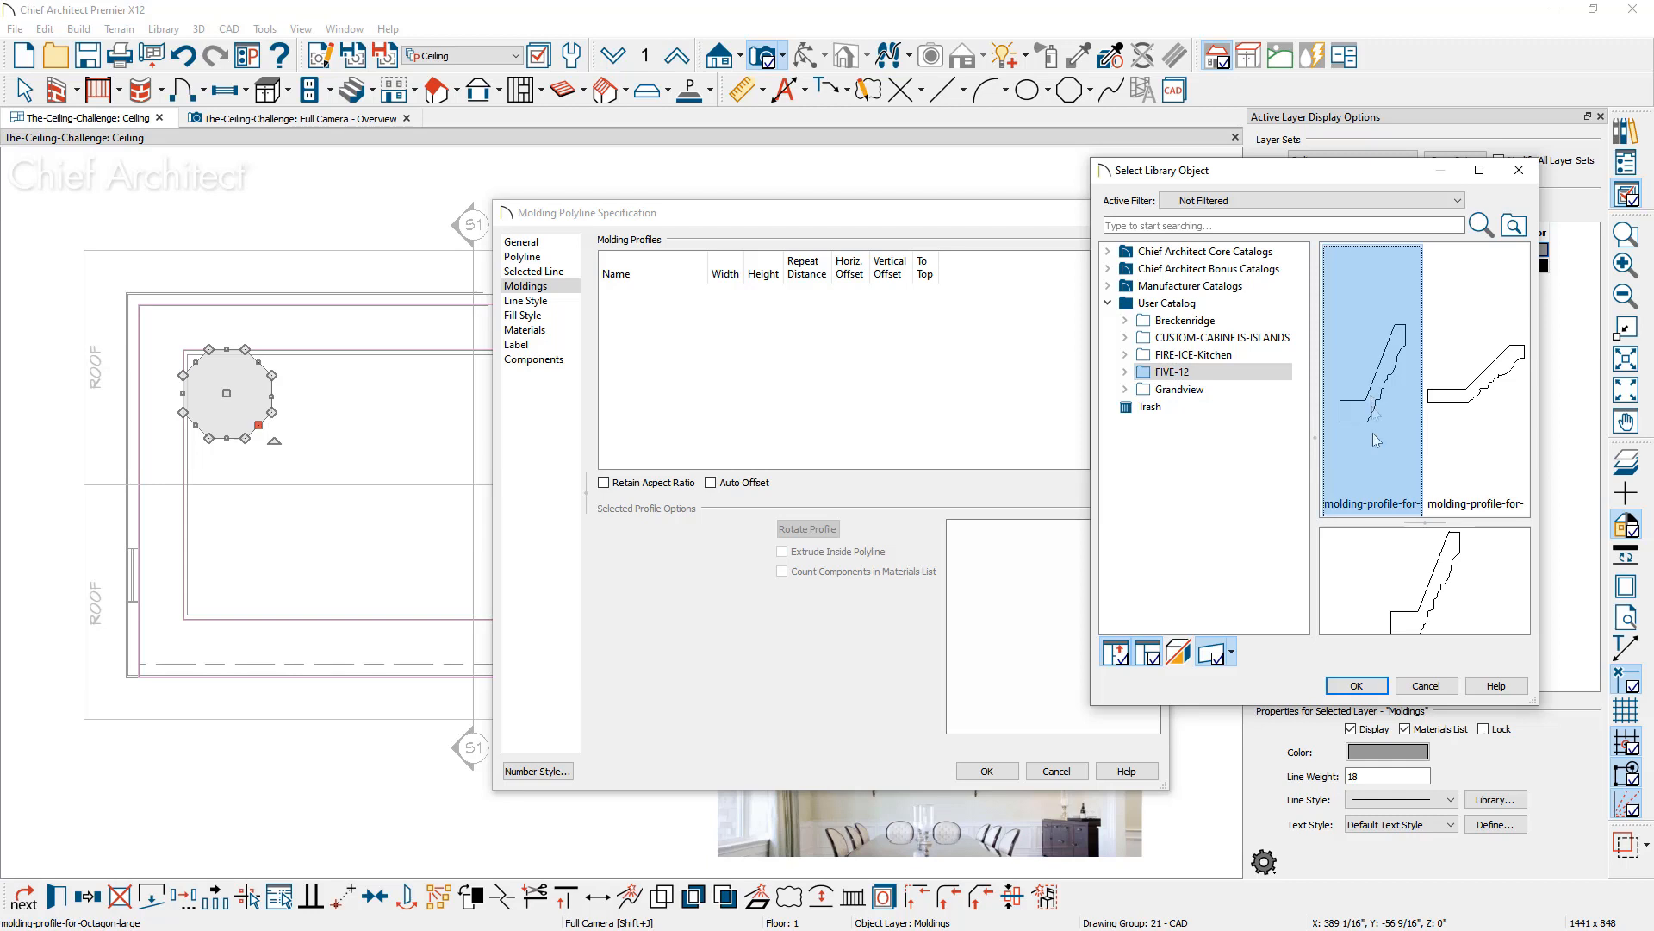
pyautogui.click(1361, 685)
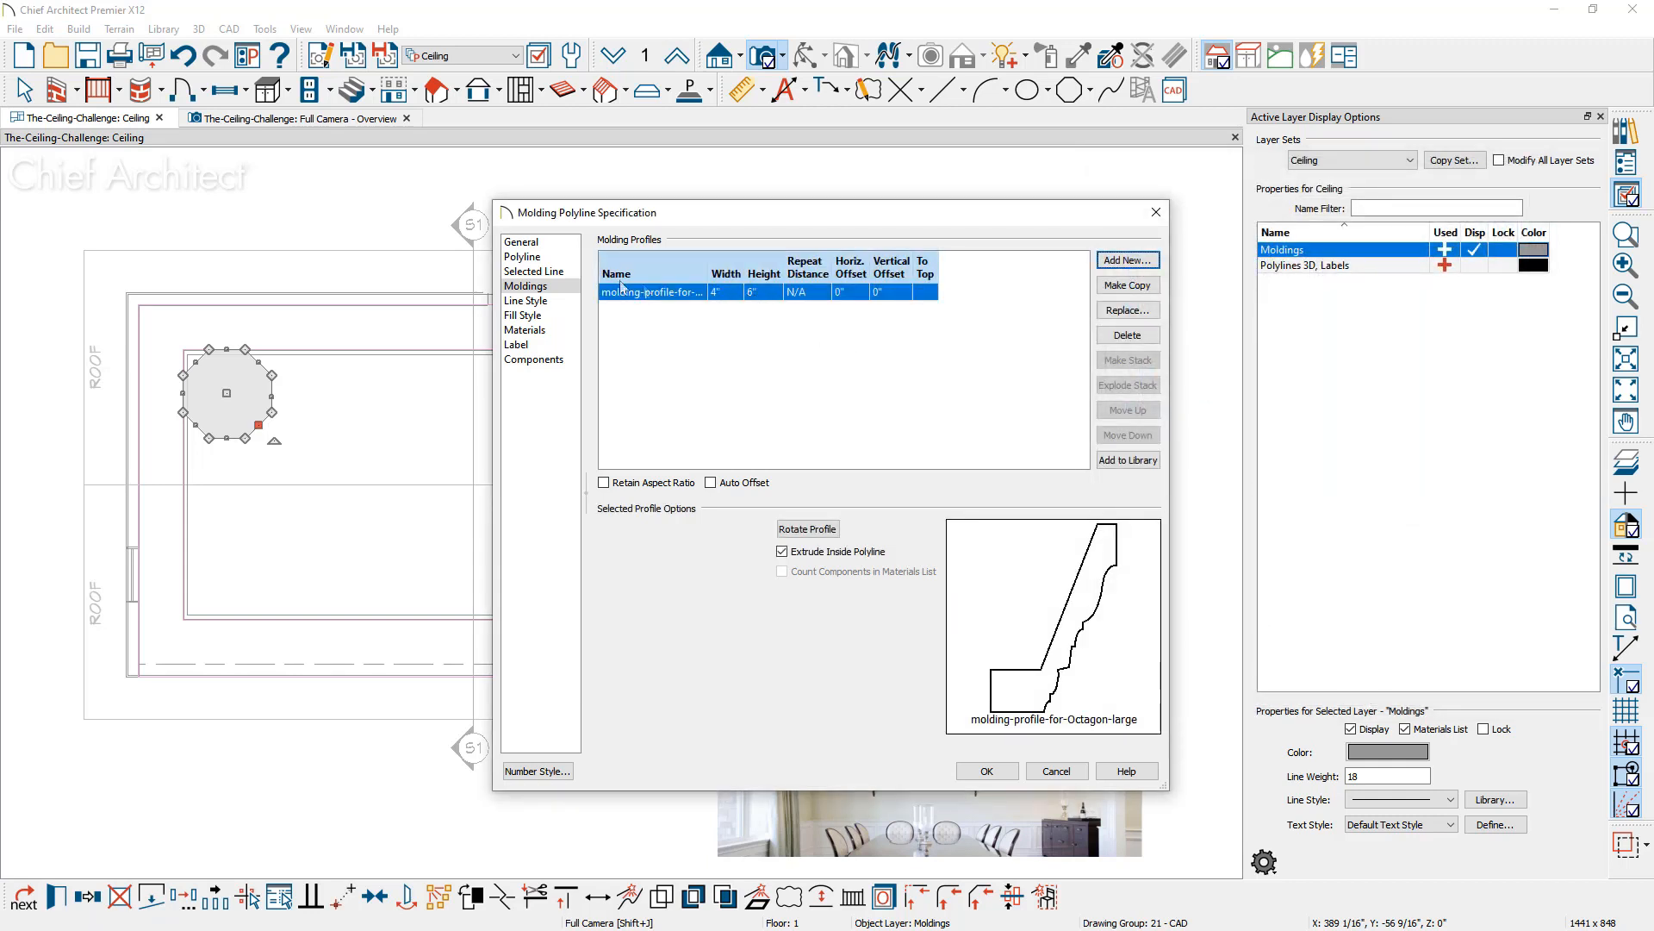
# Step: Set the octagon molding polyline's height to 121.125-6.625 (114 1/2") and check the raised molding in the camera view
pyautogui.click(557, 243)
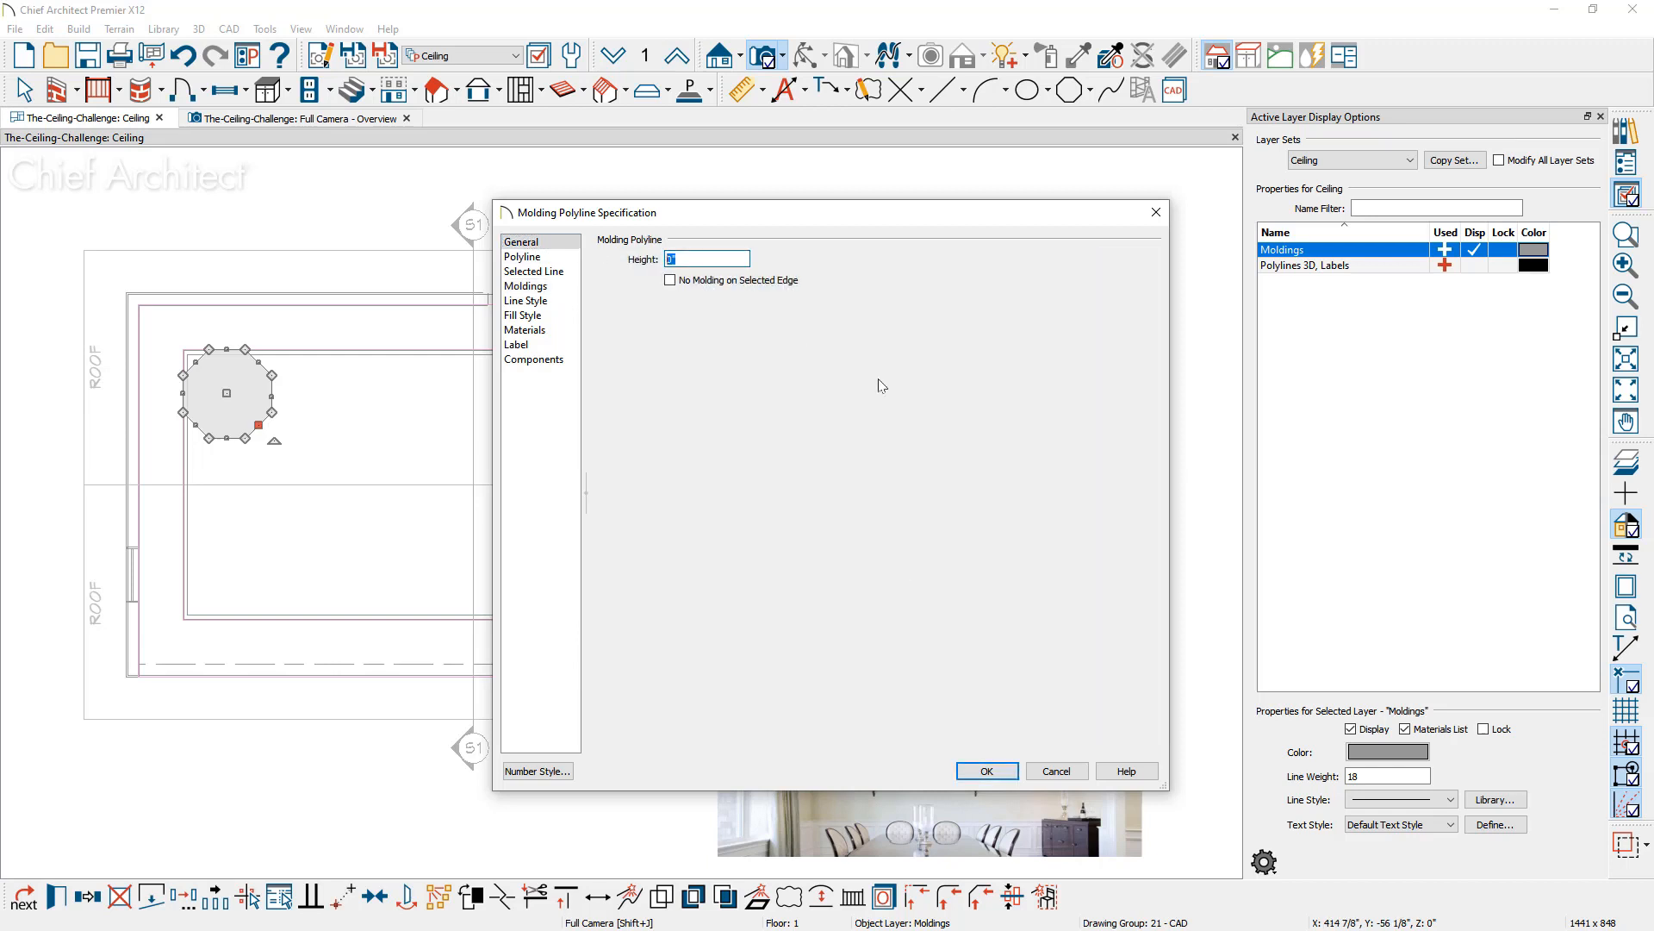
pyautogui.write('121')
pyautogui.write('.125')
pyautogui.write('-6.625')
pyautogui.press('Tab')
pyautogui.click(983, 772)
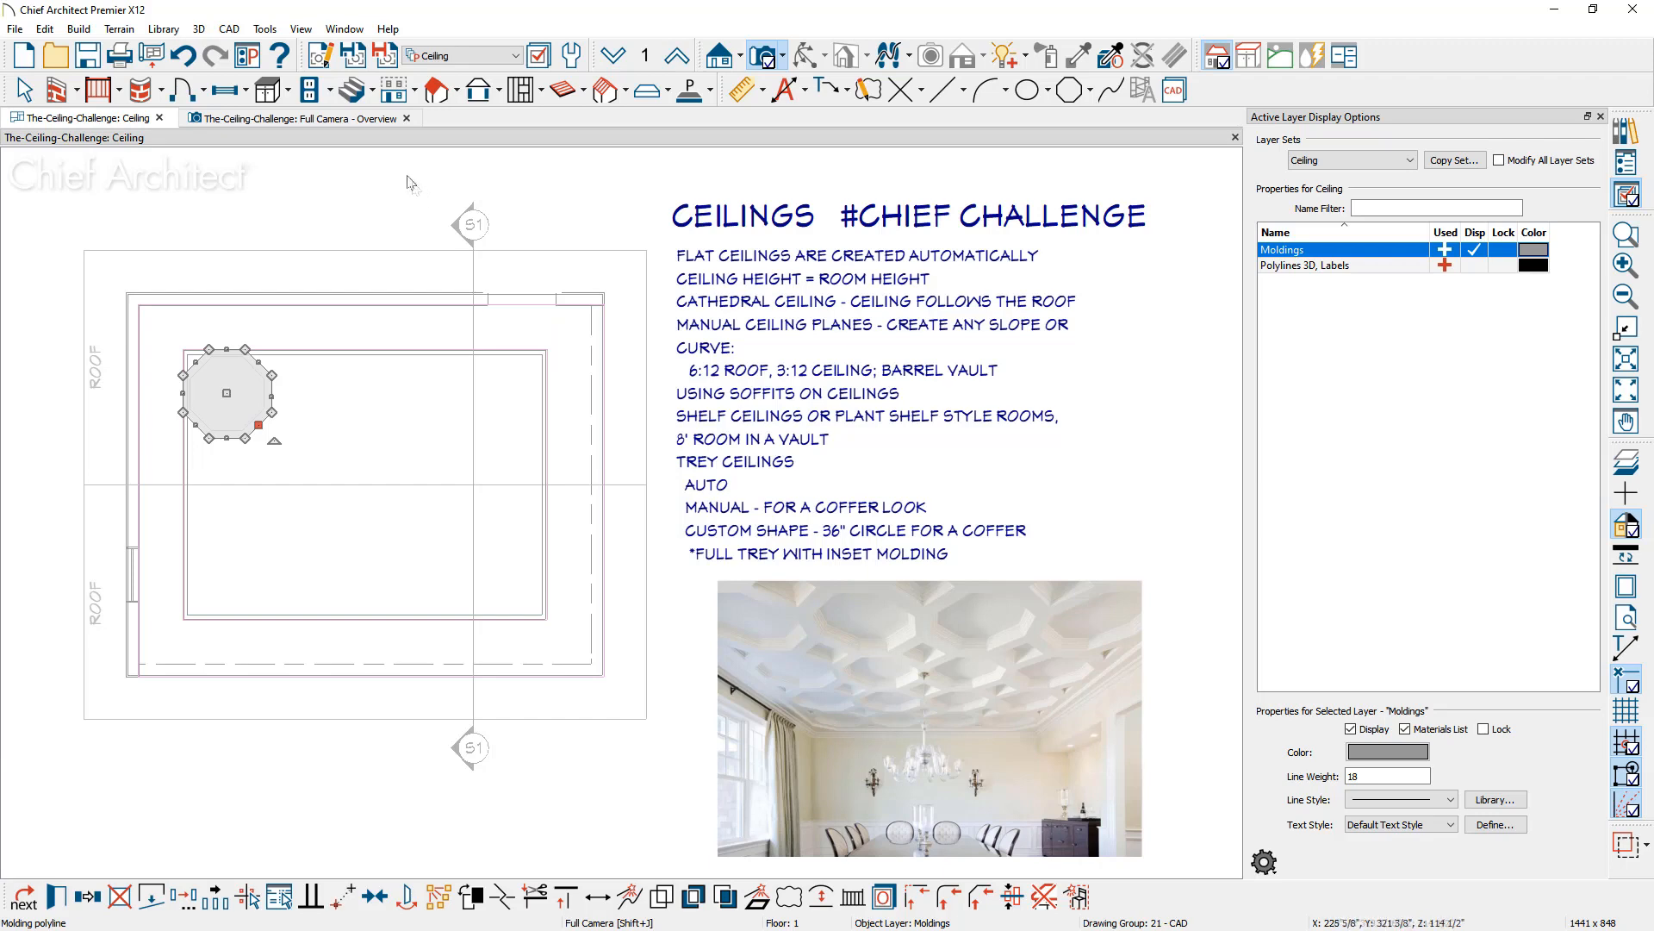
pyautogui.click(360, 121)
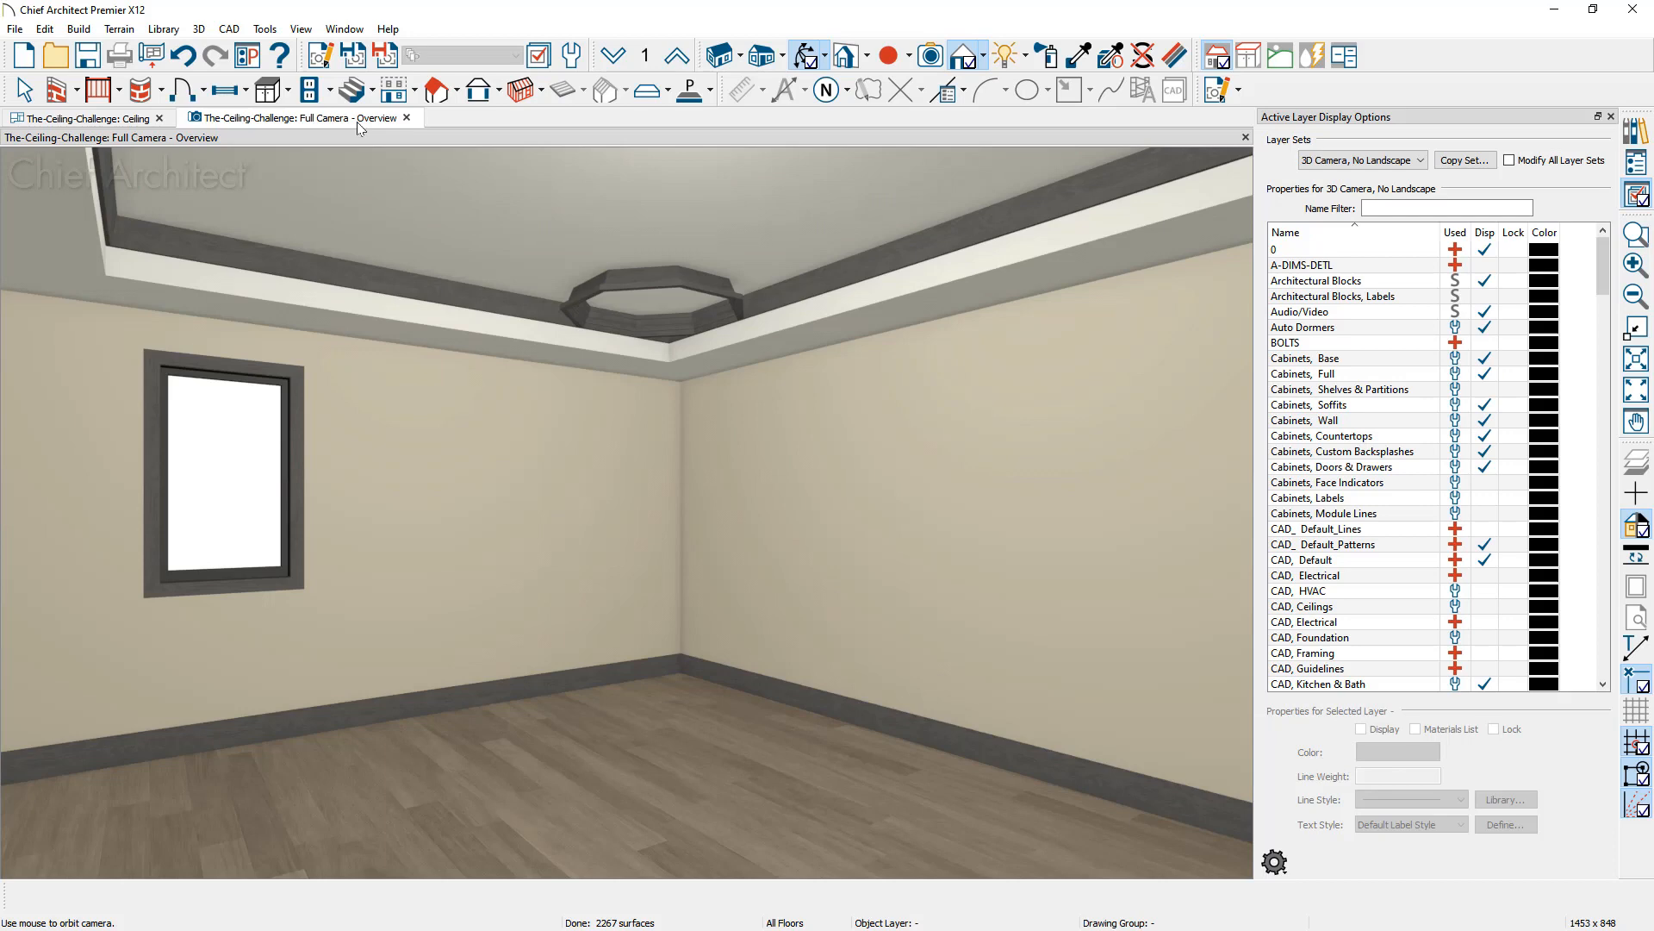
pyautogui.click(105, 121)
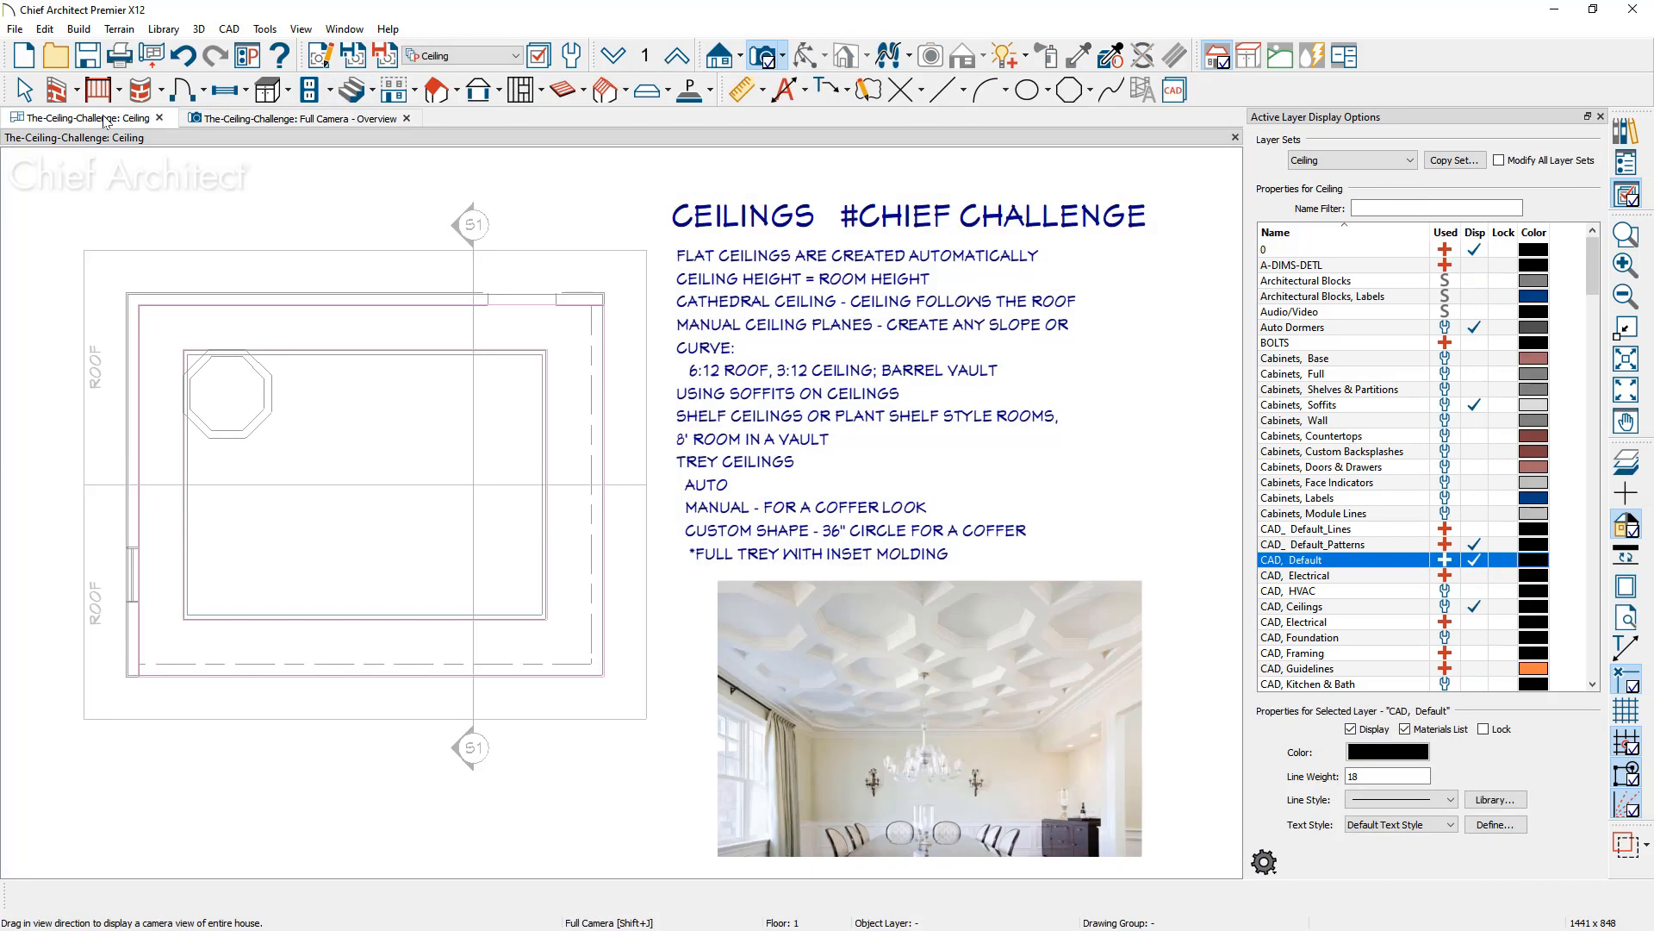
# Step: Measure the octagon molding's overall width with the Tape Measure, from its right side to its left side
pyautogui.click(266, 407)
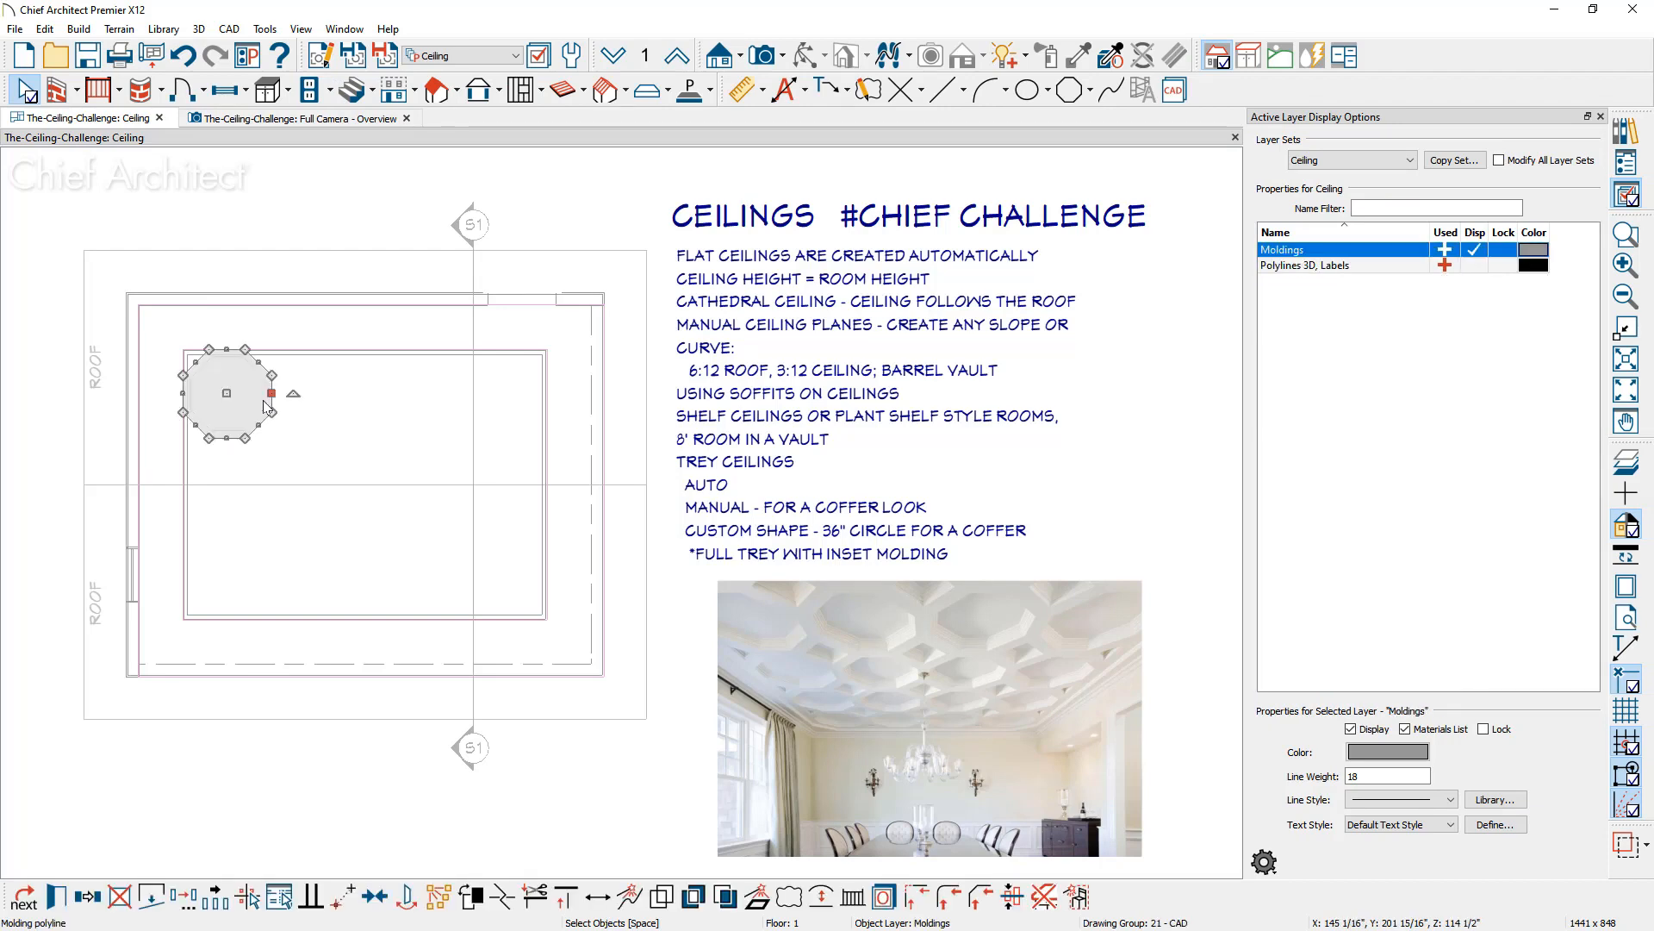
pyautogui.click(762, 91)
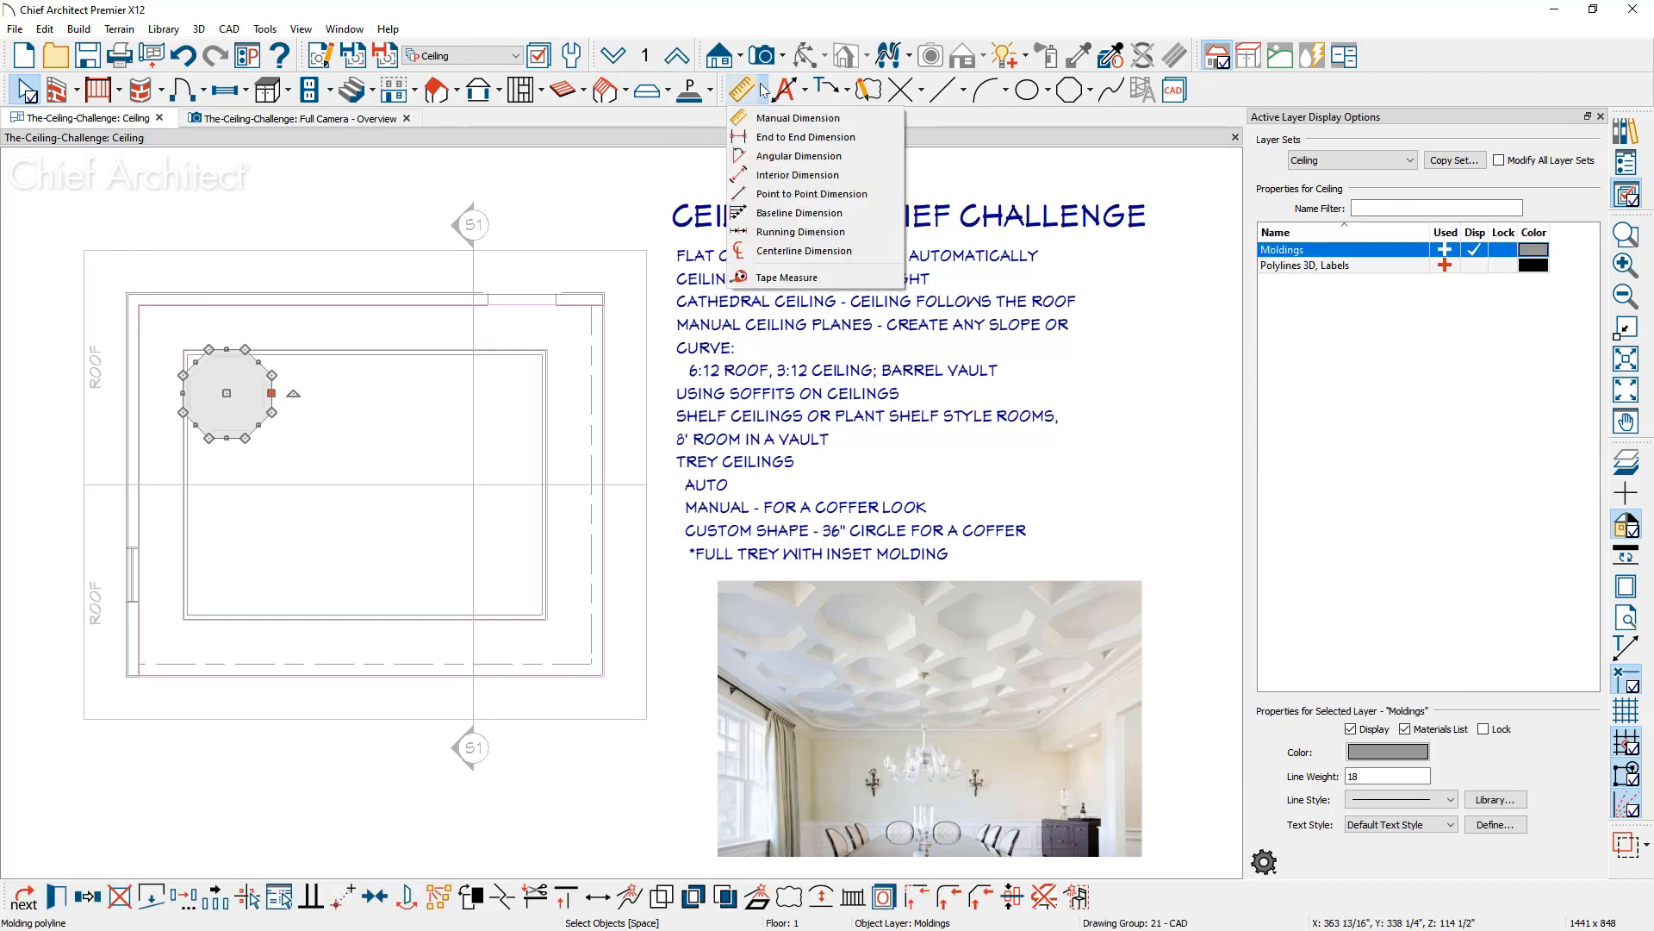
pyautogui.click(801, 278)
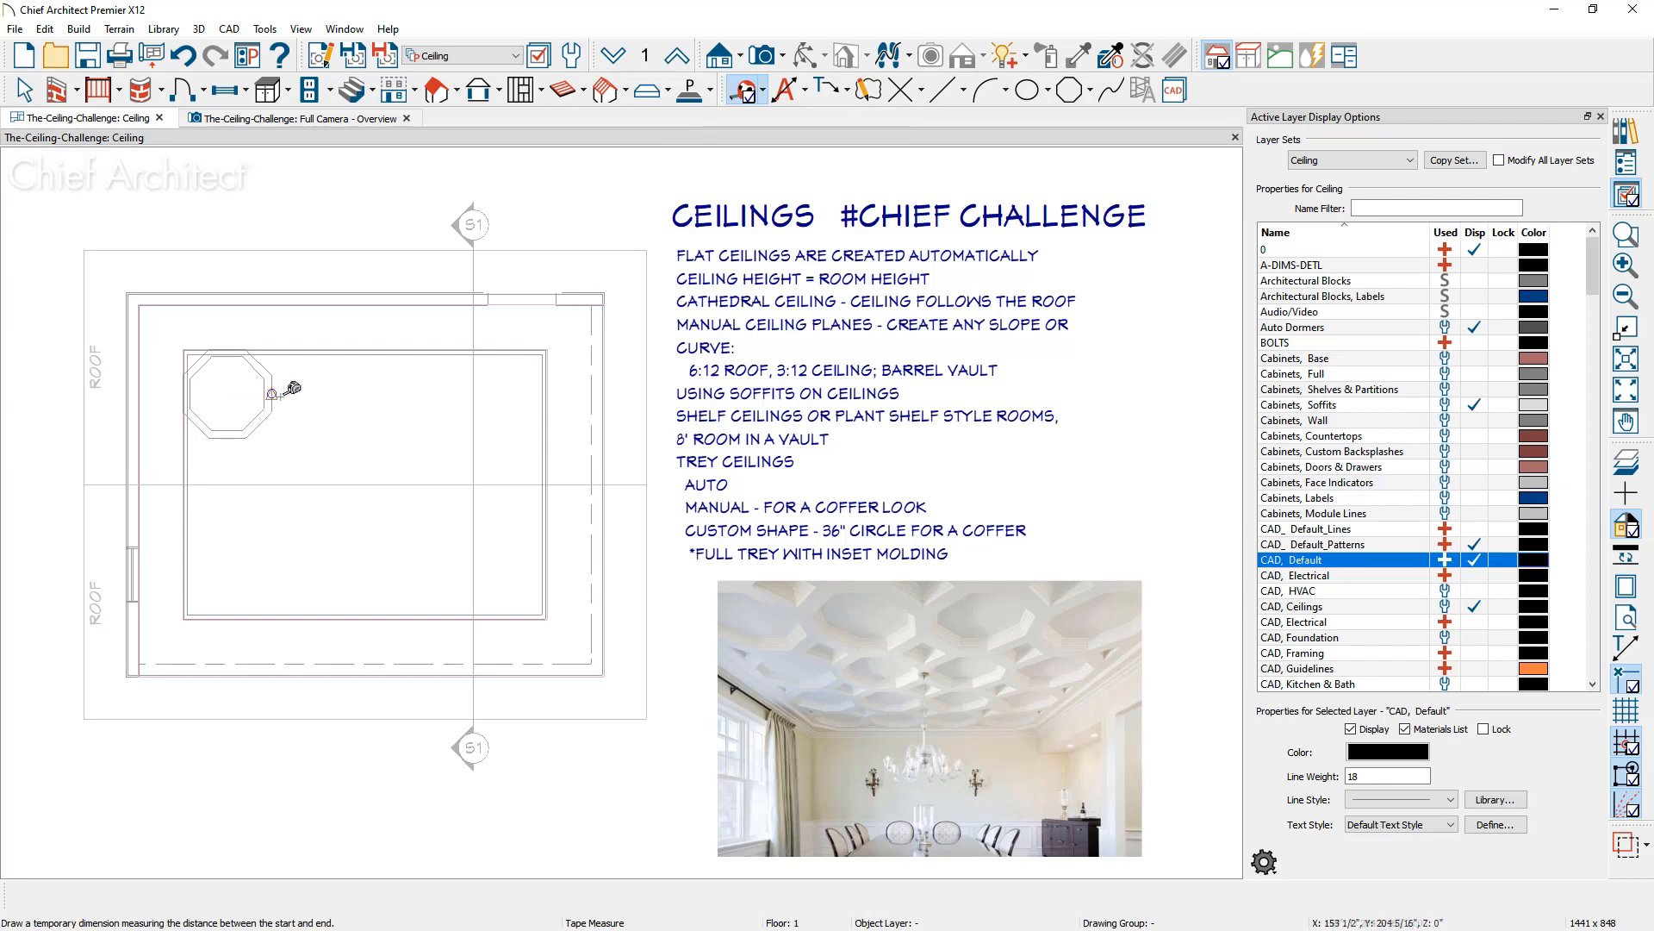
pyautogui.moveTo(274, 393); pyautogui.dragTo(181, 395)
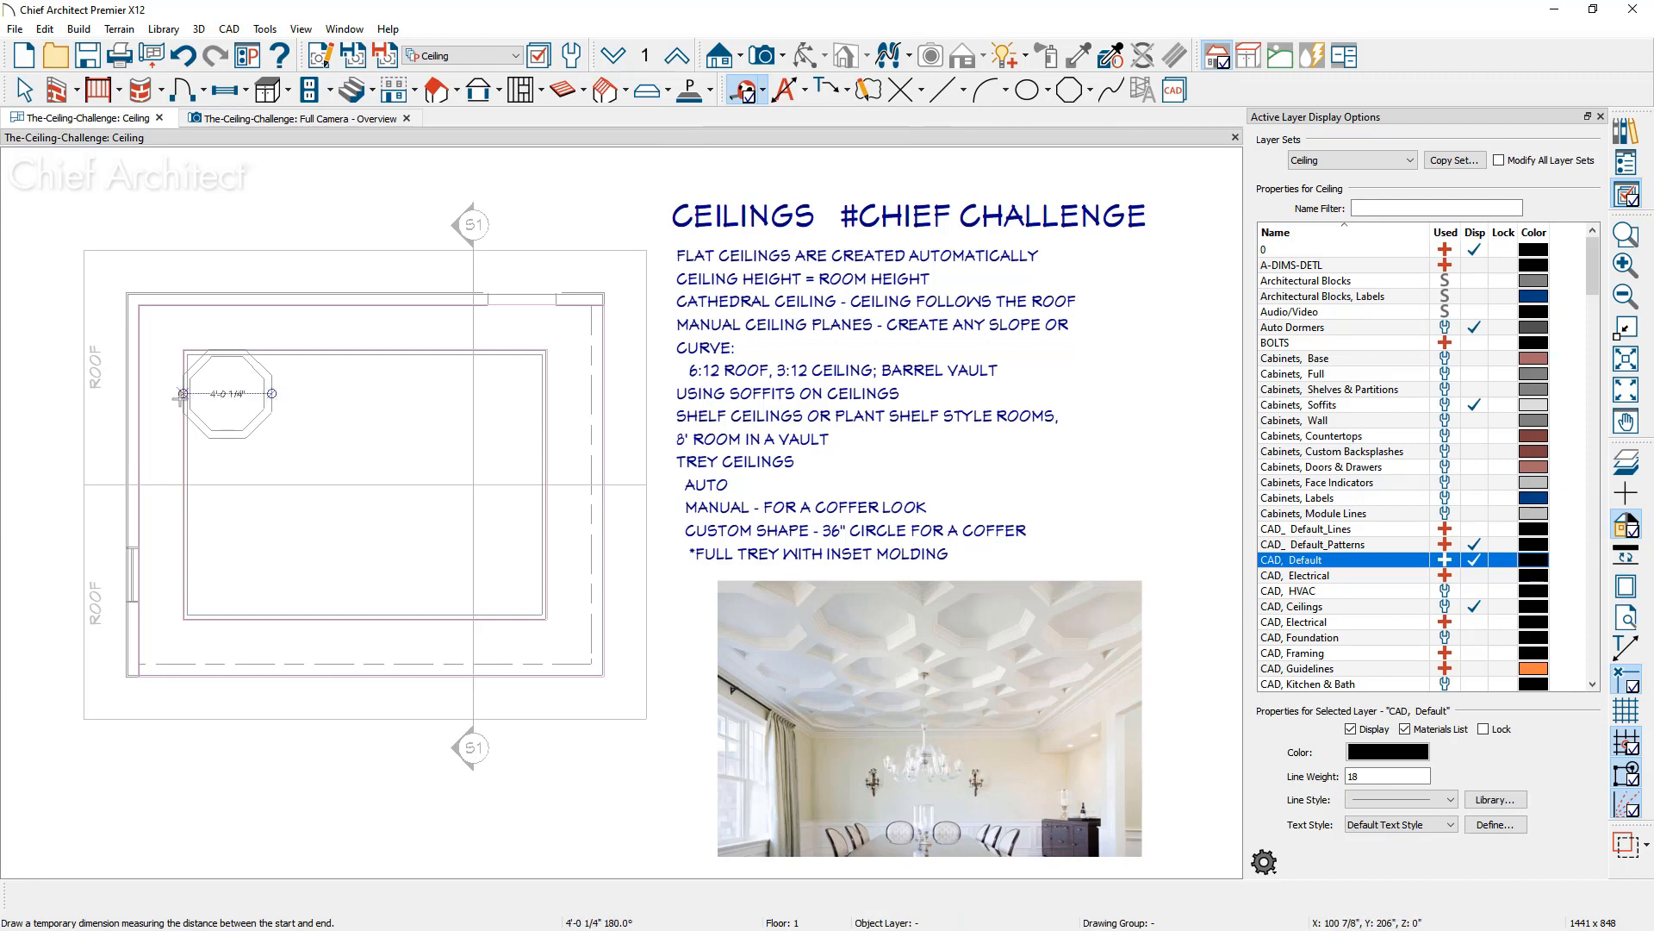
pyautogui.moveTo(182, 395); pyautogui.dragTo(183, 395)
pyautogui.press('space')
# Step: Set up Multiple Copy for the octagon molding with 46 1/4" primary and secondary offsets for general objects
pyautogui.click(271, 397)
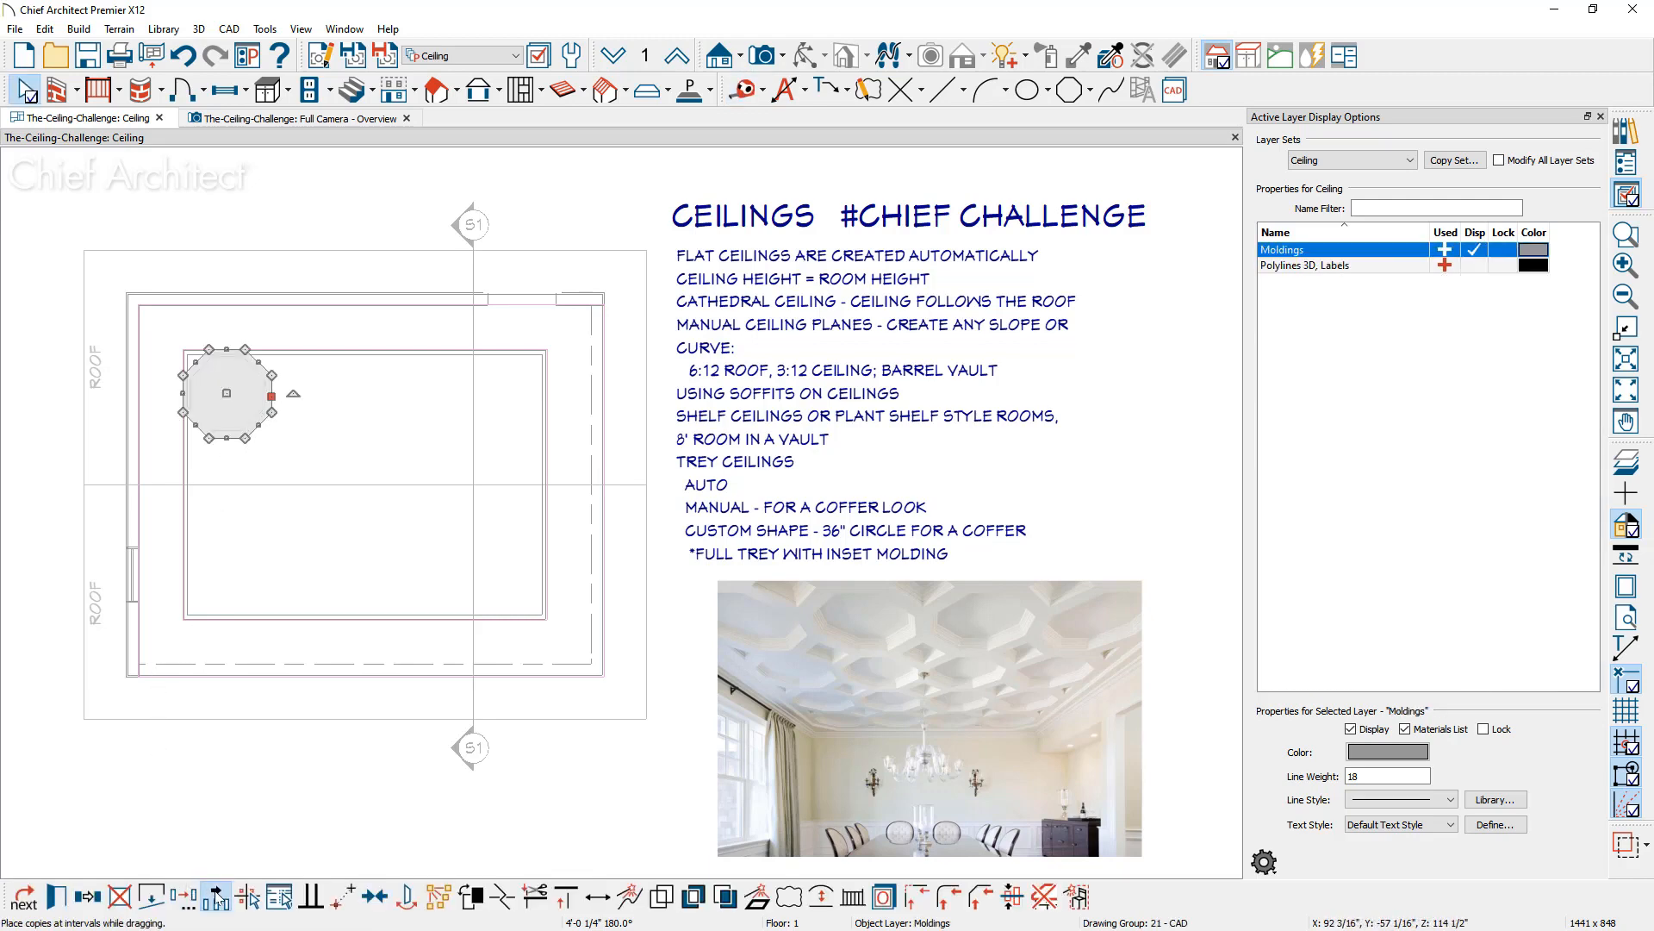
pyautogui.click(215, 896)
pyautogui.click(54, 896)
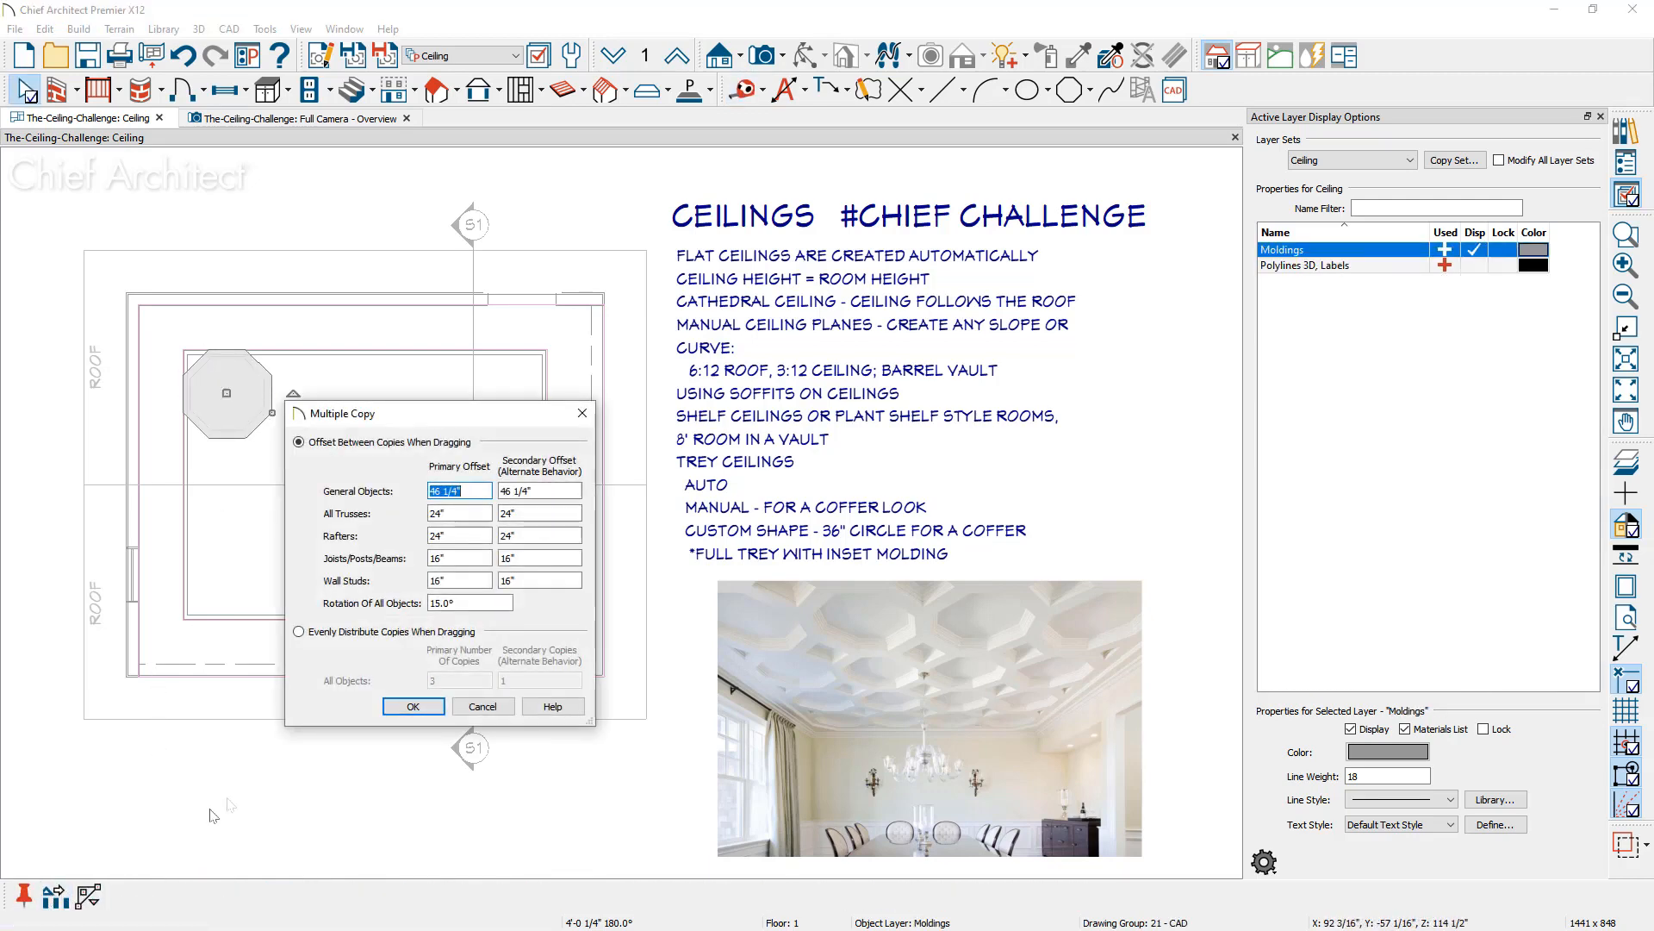
pyautogui.click(474, 491)
pyautogui.click(517, 582)
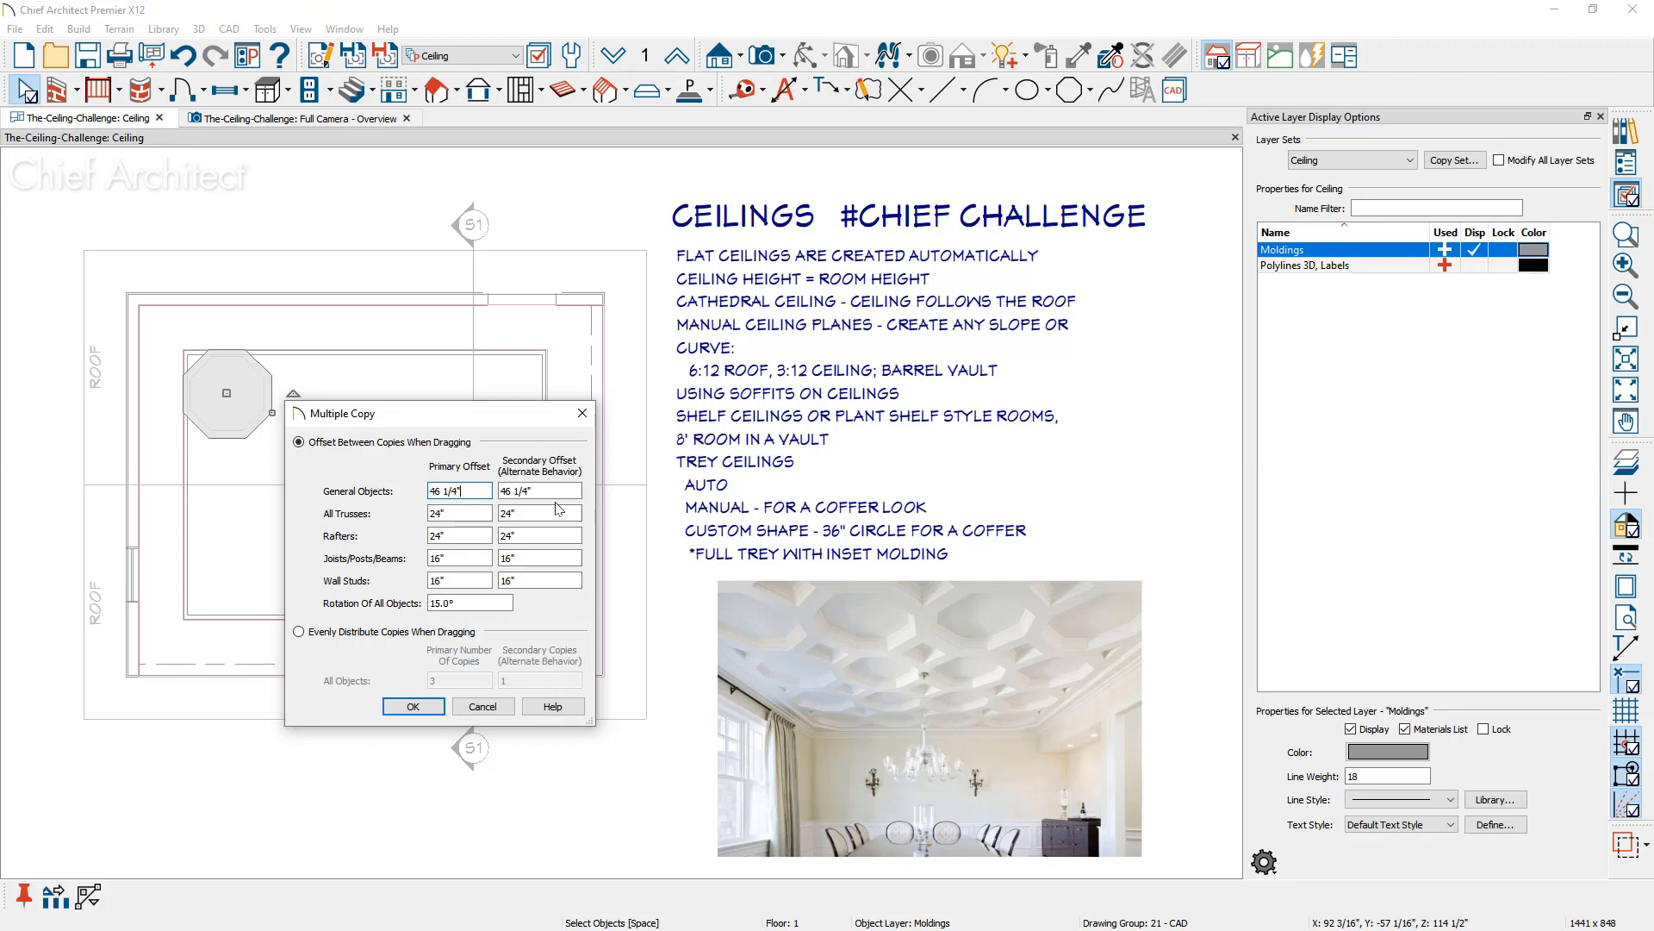
pyautogui.click(412, 705)
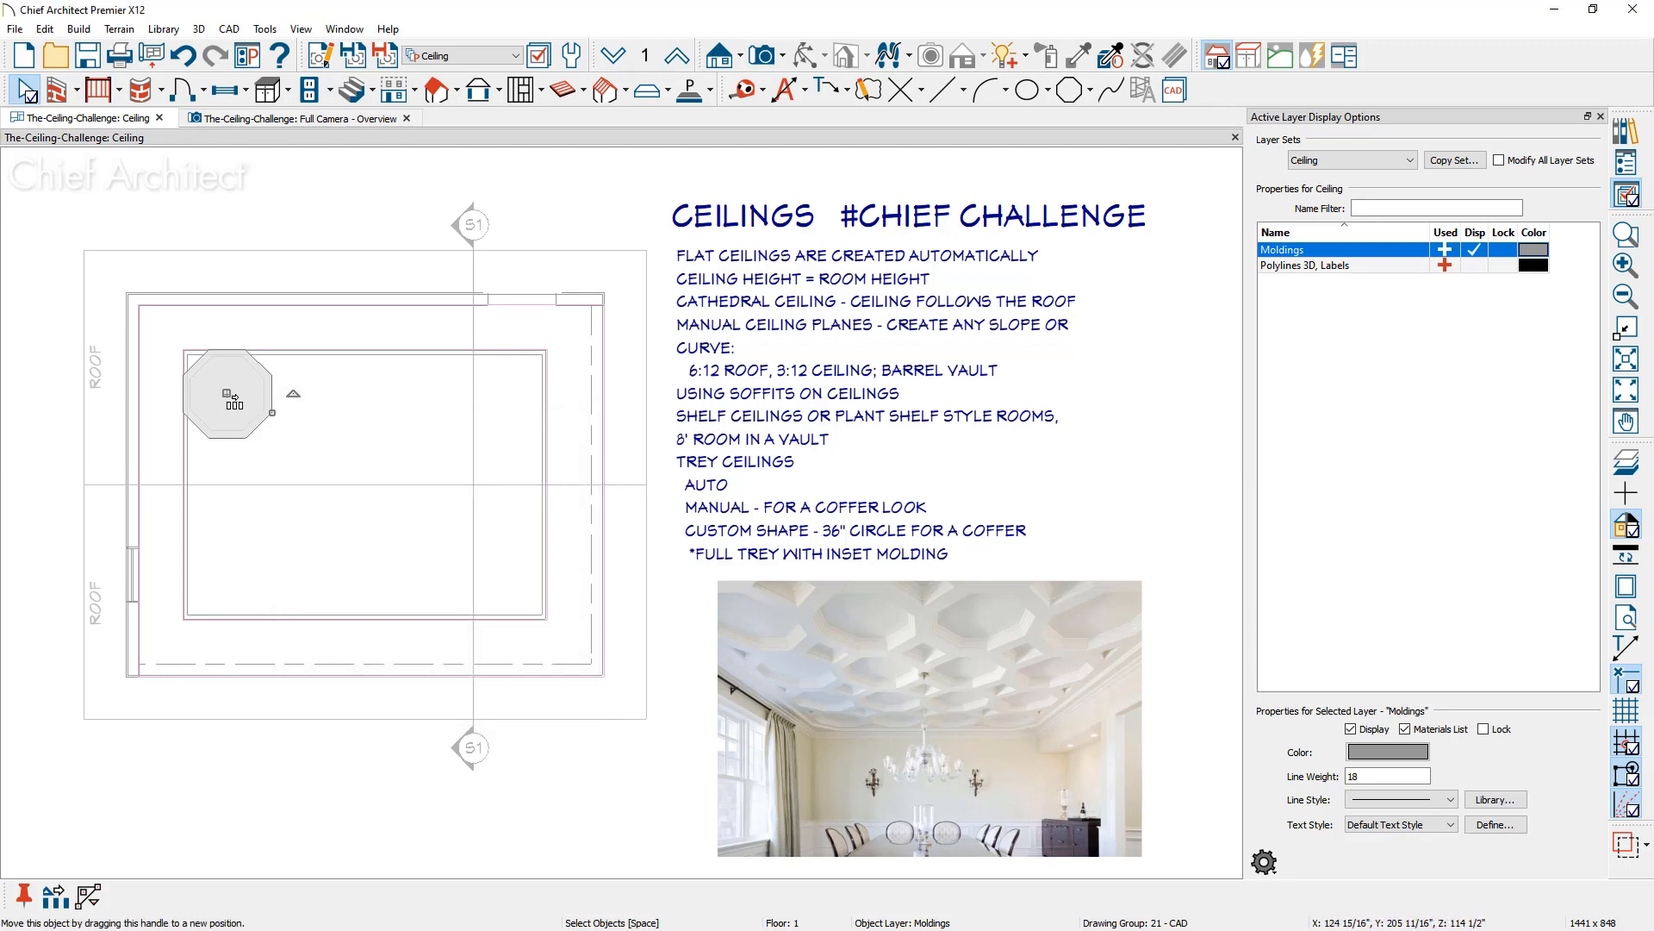